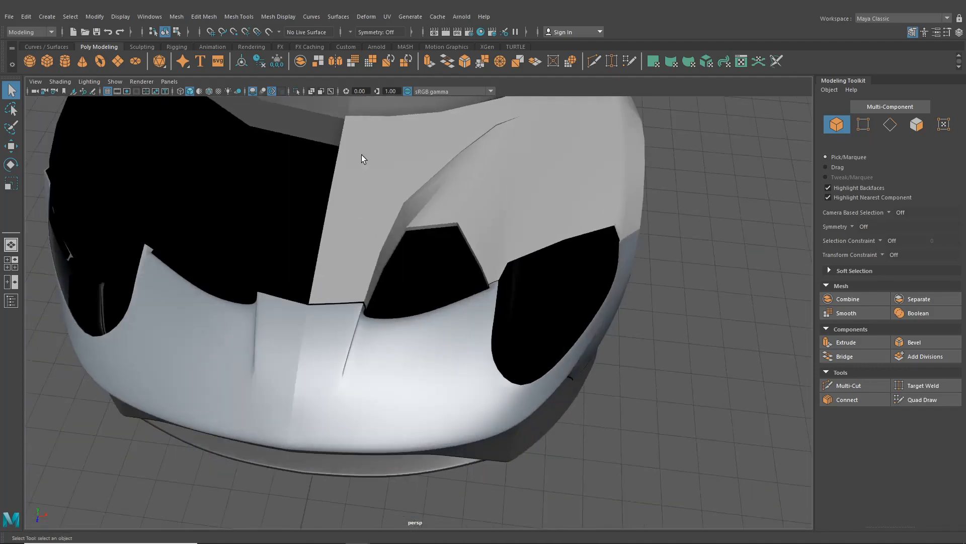
# - Turn on wireframe on shaded, switch the front bumper to its unsmoothed display and isolate it
pyautogui.keyDown('alt'); pyautogui.moveTo(477, 219); pyautogui.dragTo(522, 252); pyautogui.keyUp('alt')
pyautogui.scroll(-5, 512, 309)
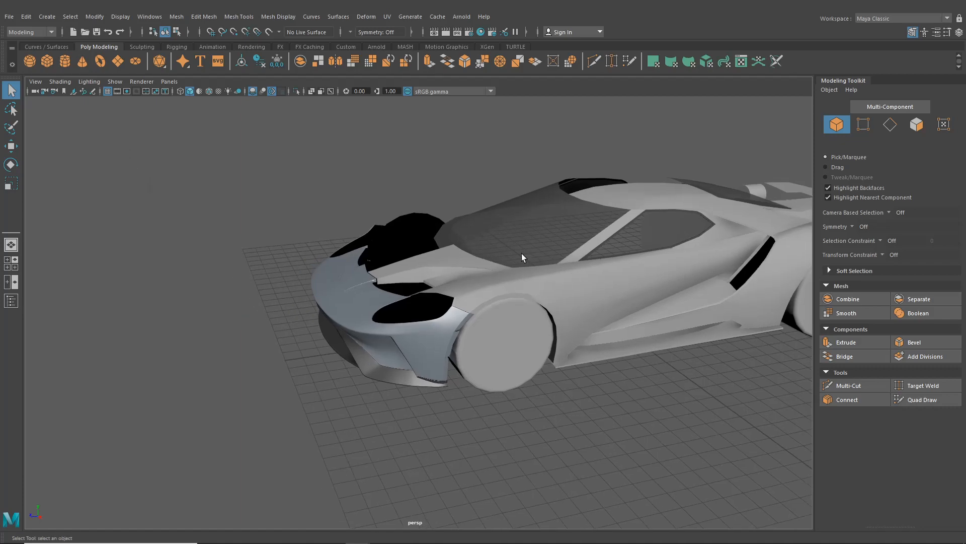
pyautogui.click(209, 92)
pyautogui.scroll(10, 357, 228)
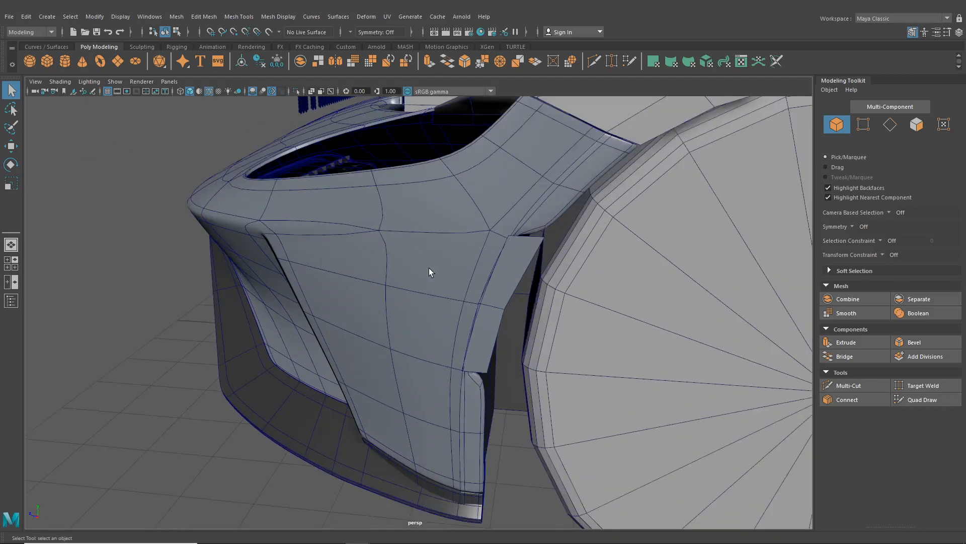
pyautogui.click(460, 259)
pyautogui.press('1')
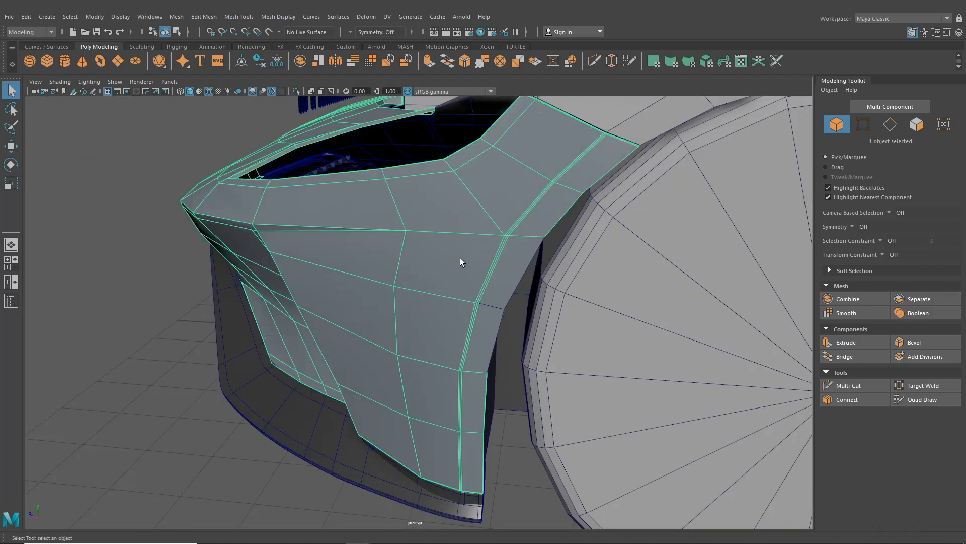
pyautogui.click(296, 91)
pyautogui.keyDown('alt'); pyautogui.moveTo(318, 138); pyautogui.dragTo(395, 312); pyautogui.keyUp('alt')
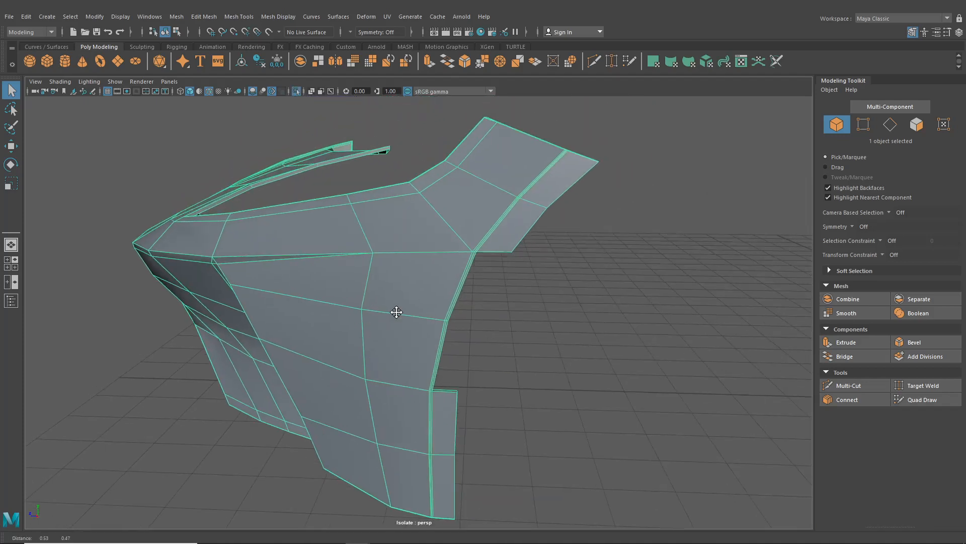
pyautogui.scroll(5, 438, 250)
# - Delete the narrow cap face at the upper end of the bumper's lower wheel-arch flange
pyautogui.moveTo(438, 250); pyautogui.dragTo(432, 213, button='right')
pyautogui.keyDown('alt'); pyautogui.moveTo(431, 241); pyautogui.dragTo(399, 209); pyautogui.keyUp('alt')
pyautogui.moveTo(389, 206); pyautogui.dragTo(388, 233, button='right')
pyautogui.click(403, 334)
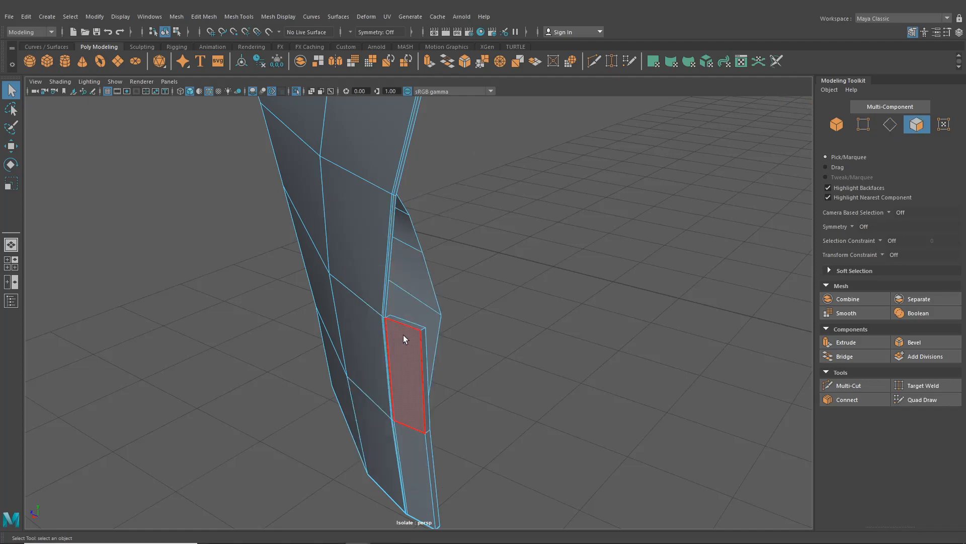
pyautogui.click(409, 327)
pyautogui.keyDown('alt'); pyautogui.moveTo(409, 327); pyautogui.dragTo(456, 260); pyautogui.keyUp('alt')
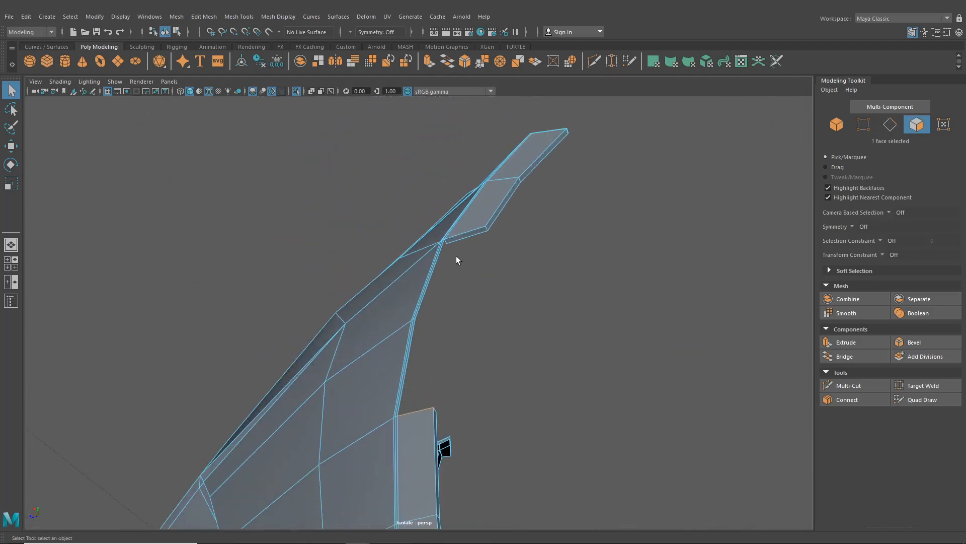
pyautogui.press('Delete')
# - Extrude the two wheel-arch edges between the upper and lower flanges inward to fill the gap with a strip
pyautogui.moveTo(461, 226); pyautogui.dragTo(460, 198, button='right')
pyautogui.keyDown('alt'); pyautogui.moveTo(459, 254); pyautogui.dragTo(498, 307); pyautogui.keyUp('alt')
pyautogui.click(455, 279)
pyautogui.keyDown('shift'); pyautogui.click(430, 364); pyautogui.keyUp('shift')
pyautogui.hotkey('ctrl', 'e')
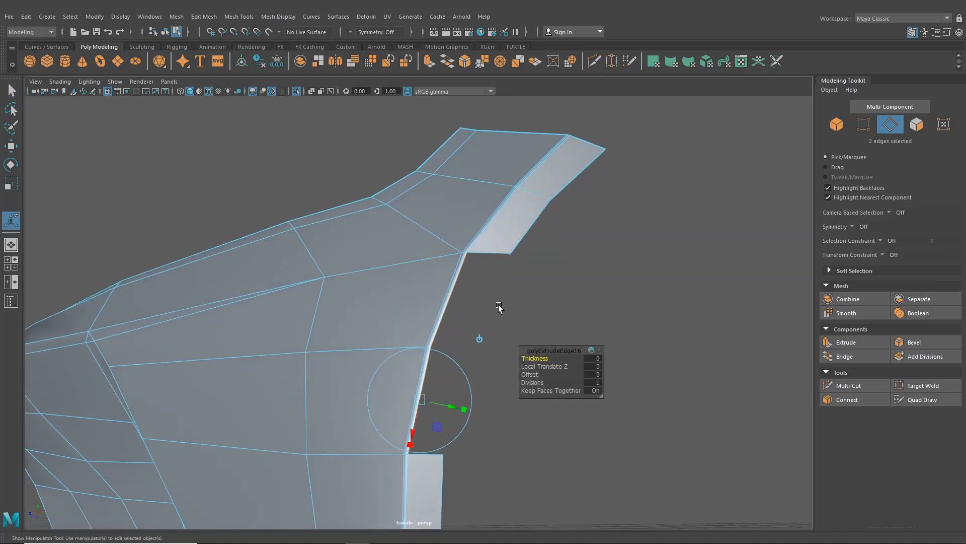
pyautogui.click(478, 341)
pyautogui.moveTo(420, 352); pyautogui.dragTo(458, 264)
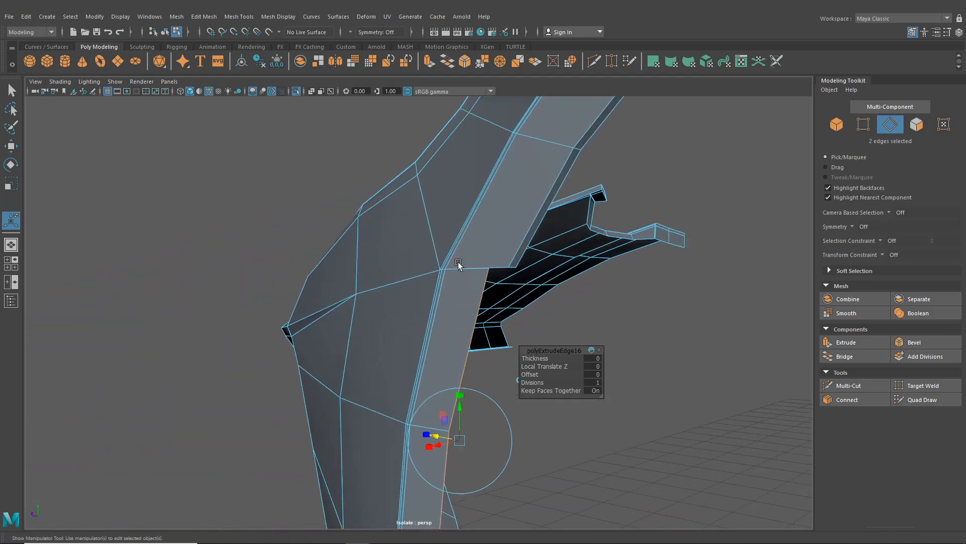
# - Target weld the new strip's end vertices to the adjoining corners of the upper and lower flanges
pyautogui.click(611, 60)
pyautogui.moveTo(503, 157); pyautogui.dragTo(455, 156, button='right')
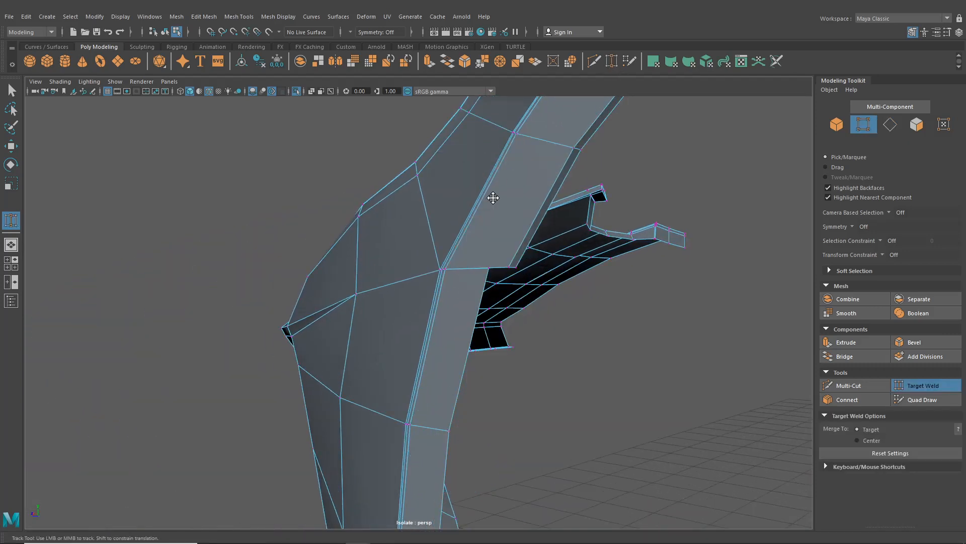
pyautogui.scroll(3, 492, 197)
pyautogui.keyDown('alt'); pyautogui.moveTo(482, 248); pyautogui.dragTo(505, 304); pyautogui.keyUp('alt')
pyautogui.moveTo(545, 331); pyautogui.dragTo(545, 331)
pyautogui.scroll(-2, 535, 384)
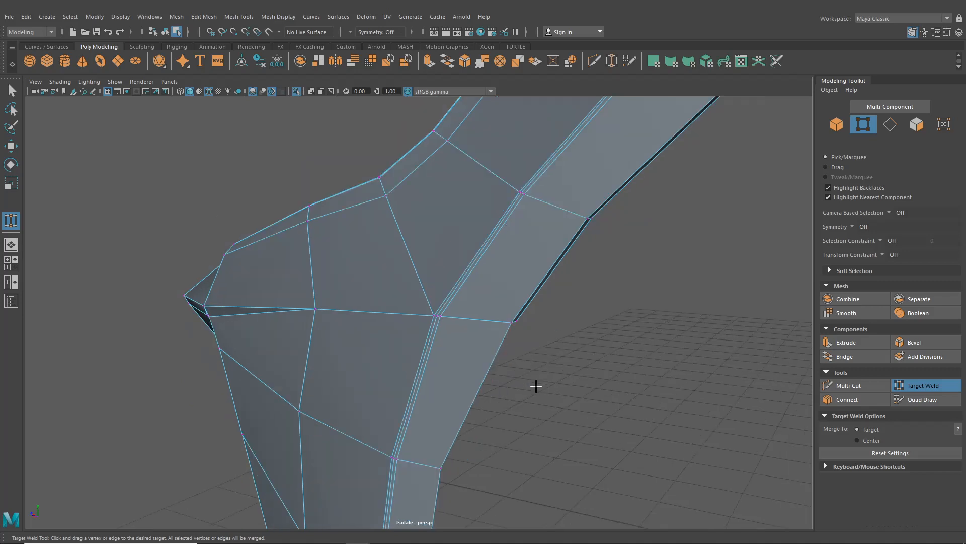
pyautogui.keyDown('alt'); pyautogui.moveTo(535, 384); pyautogui.dragTo(493, 351); pyautogui.keyUp('alt')
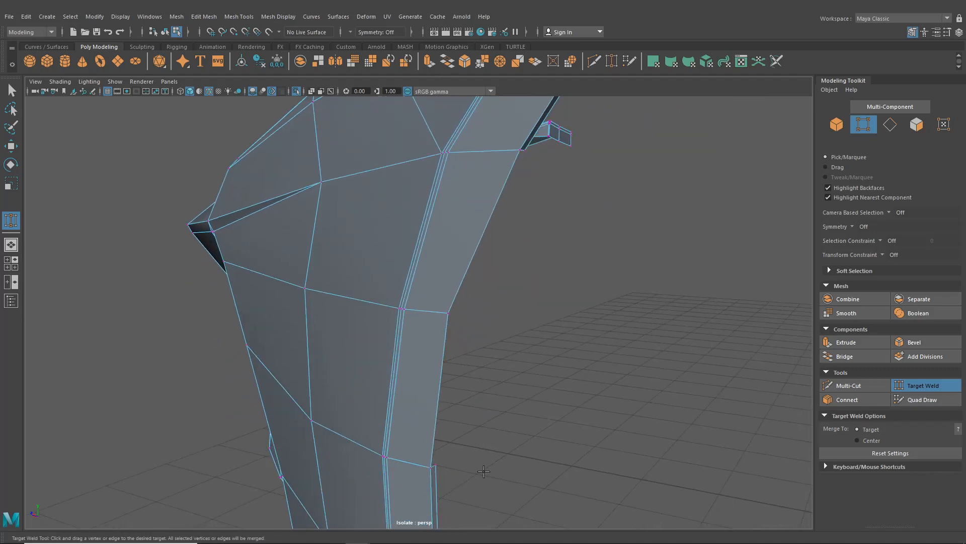
pyautogui.keyDown('alt'); pyautogui.moveTo(484, 471); pyautogui.dragTo(476, 476); pyautogui.keyUp('alt')
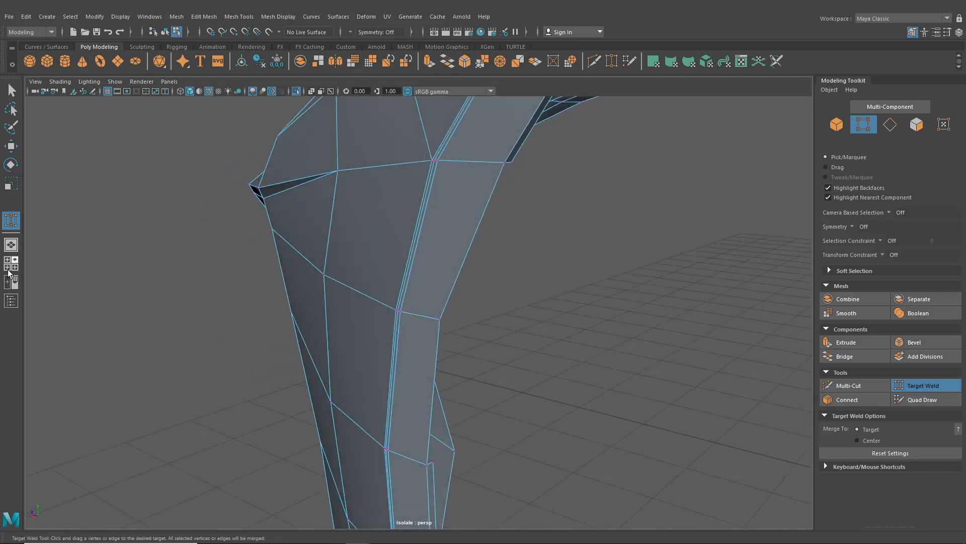
# - In the side view, move the strip's middle vertex to follow the wheel-arch curve of the reference image
pyautogui.press('space')
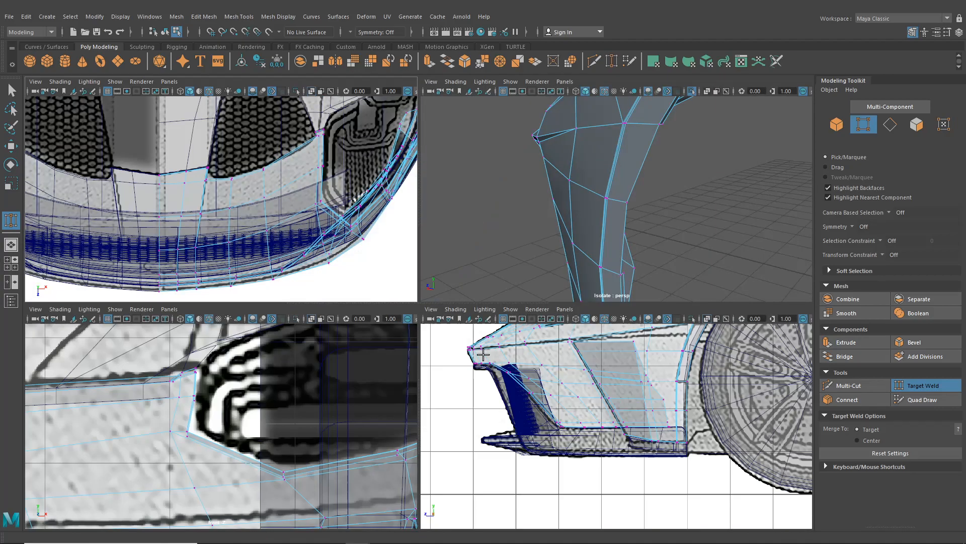
pyautogui.press('space')
pyautogui.keyDown('alt'); pyautogui.moveTo(610, 351); pyautogui.dragTo(484, 499, button='middle'); pyautogui.keyUp('alt')
pyautogui.scroll(3, 390, 285)
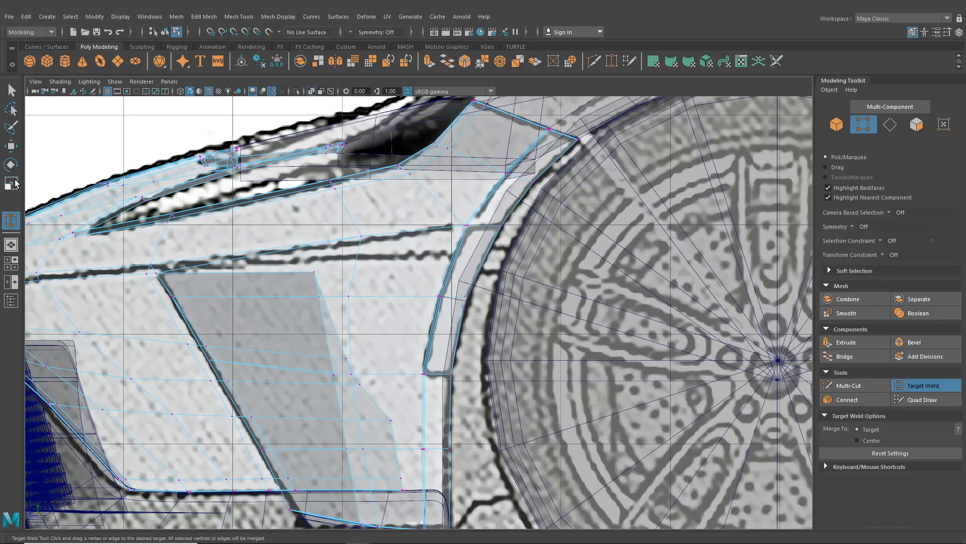
pyautogui.click(11, 146)
pyautogui.scroll(5, 535, 288)
pyautogui.moveTo(506, 300); pyautogui.dragTo(479, 340)
pyautogui.click(11, 245)
# - Extrude the strip's two outer edges into a thin lip that continues the lips of the neighbouring flanges
pyautogui.rightClick(423, 240)
pyautogui.moveTo(423, 240); pyautogui.dragTo(422, 213, button='right')
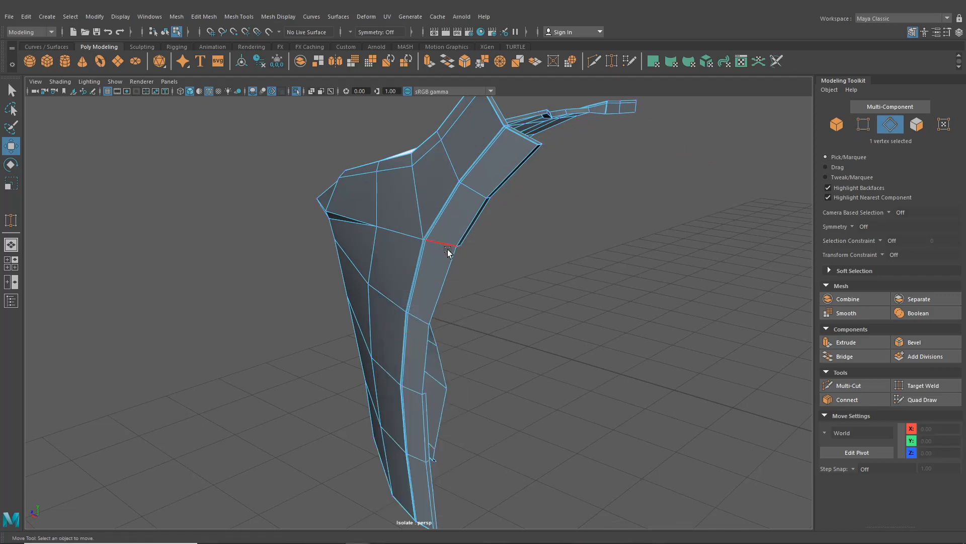
pyautogui.click(446, 274)
pyautogui.keyDown('shift'); pyautogui.click(428, 339); pyautogui.keyUp('shift')
pyautogui.hotkey('ctrl', 'e')
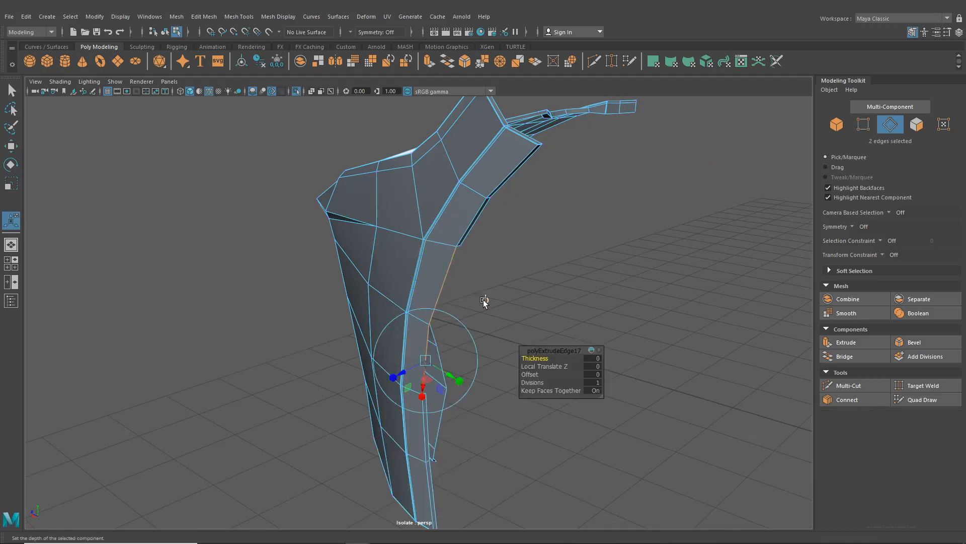
pyautogui.click(484, 300)
pyautogui.scroll(5, 480, 298)
pyautogui.keyDown('alt'); pyautogui.moveTo(461, 311); pyautogui.dragTo(436, 322); pyautogui.keyUp('alt')
pyautogui.moveTo(425, 359); pyautogui.dragTo(435, 358)
# - Merge to Center the vertex pairs at the upper and lower ends of the extruded lip
pyautogui.moveTo(440, 258); pyautogui.dragTo(398, 253, button='right')
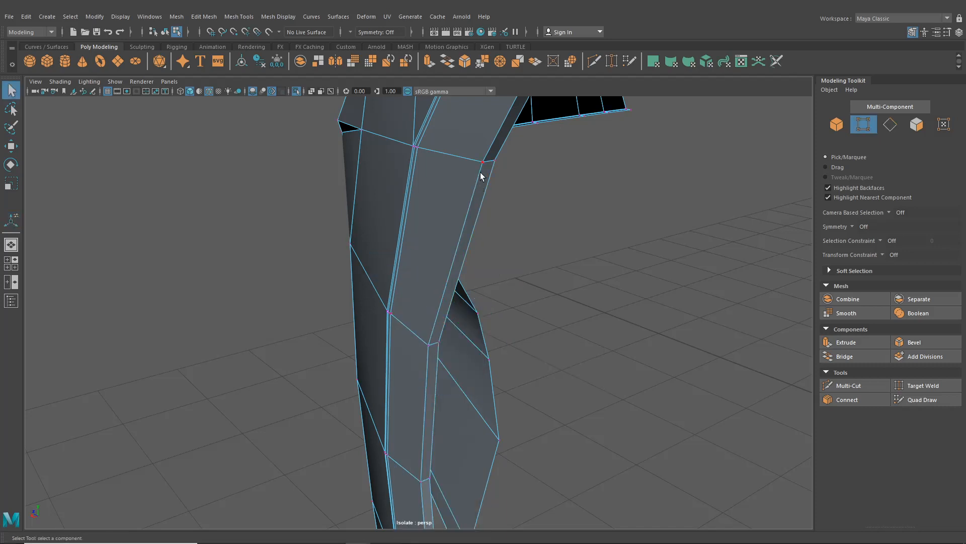
pyautogui.click(240, 16)
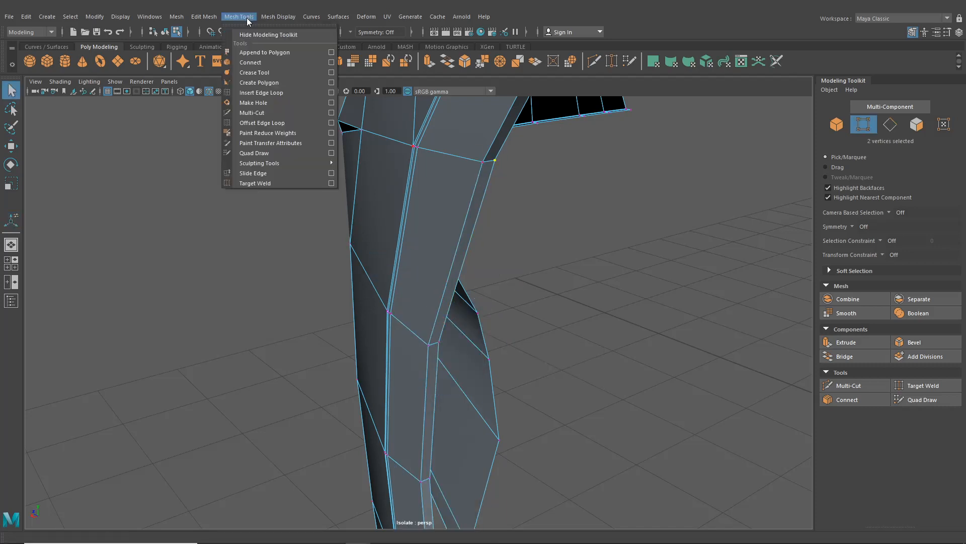
pyautogui.moveTo(202, 18)
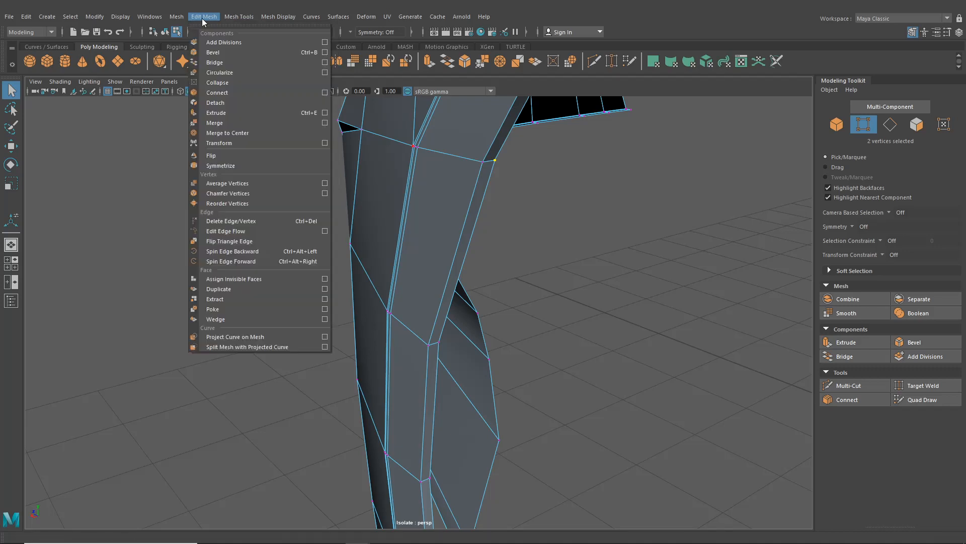
pyautogui.click(220, 133)
pyautogui.scroll(4, 493, 268)
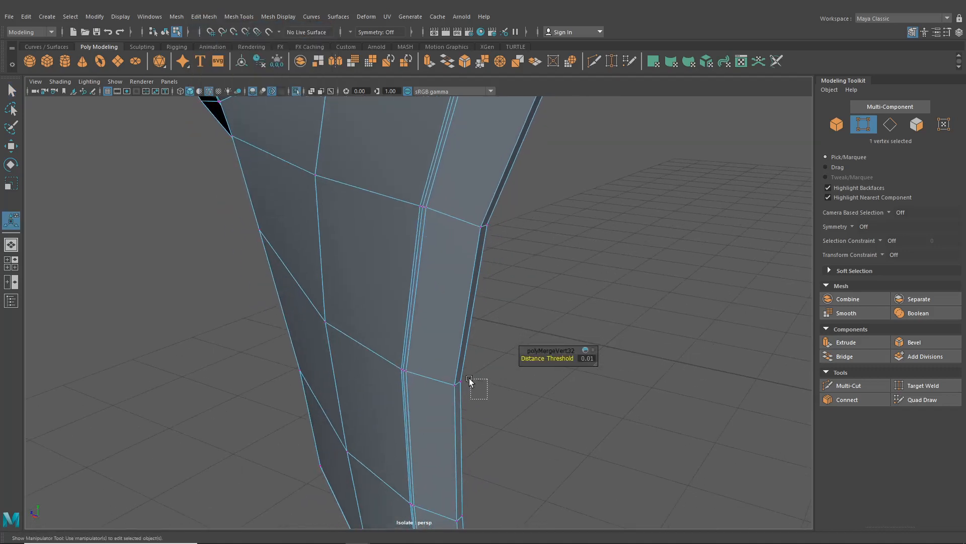
pyautogui.moveTo(456, 371); pyautogui.dragTo(456, 371)
pyautogui.press('g')
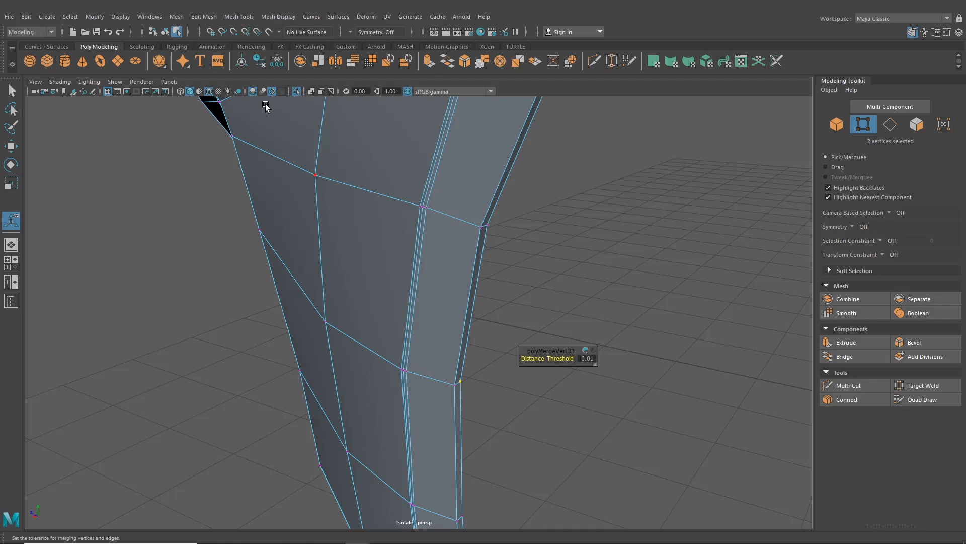
# - Return to object mode, display the bumper with smooth preview and deselect it
pyautogui.click(164, 31)
pyautogui.click(216, 249)
pyautogui.scroll(-5, 273, 272)
pyautogui.keyDown('alt'); pyautogui.moveTo(273, 271); pyautogui.dragTo(398, 259); pyautogui.keyUp('alt')
pyautogui.click(397, 258)
pyautogui.press('3')
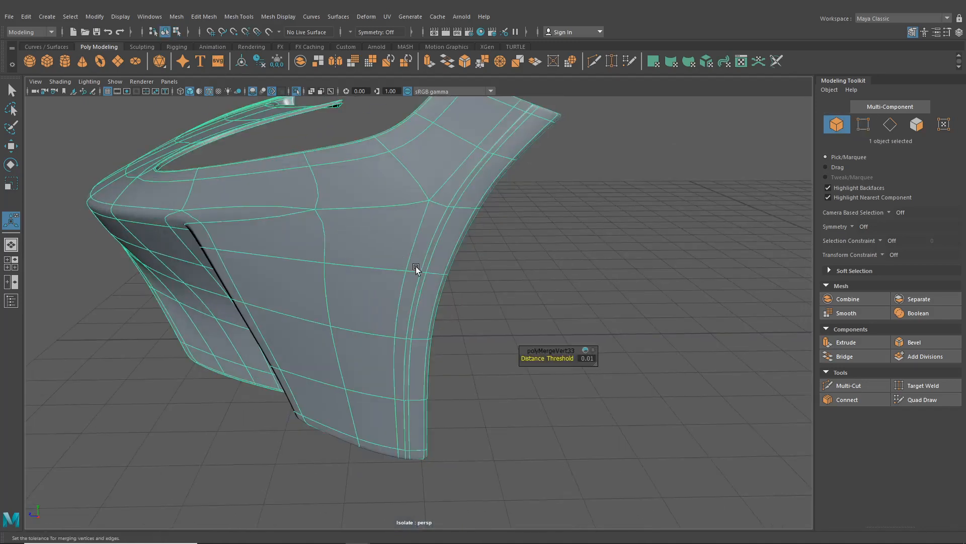
pyautogui.click(452, 312)
pyautogui.keyDown('alt'); pyautogui.moveTo(429, 322); pyautogui.dragTo(369, 203); pyautogui.keyUp('alt')
# - Turn off wireframe on shaded and leave isolation to show the bumper with the whole car
pyautogui.click(209, 91)
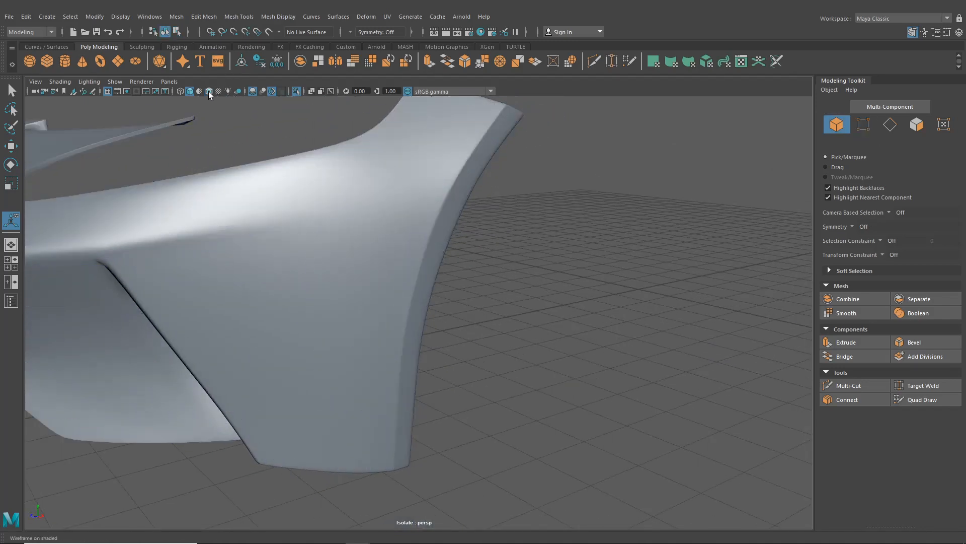
pyautogui.keyDown('alt'); pyautogui.moveTo(476, 196); pyautogui.dragTo(394, 239); pyautogui.keyUp('alt')
pyautogui.scroll(-2, 402, 242)
pyautogui.keyDown('alt'); pyautogui.moveTo(418, 243); pyautogui.dragTo(404, 289, button='middle'); pyautogui.keyUp('alt')
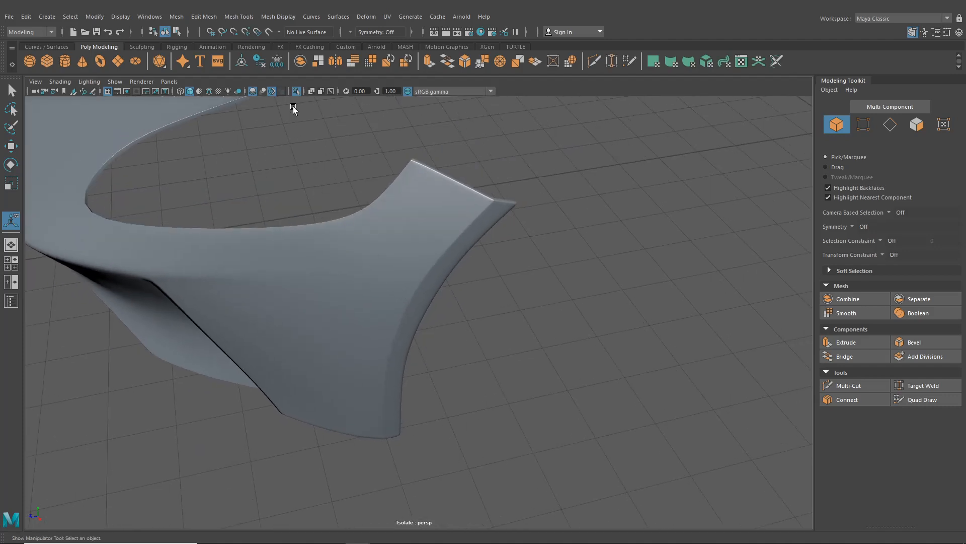
pyautogui.click(297, 91)
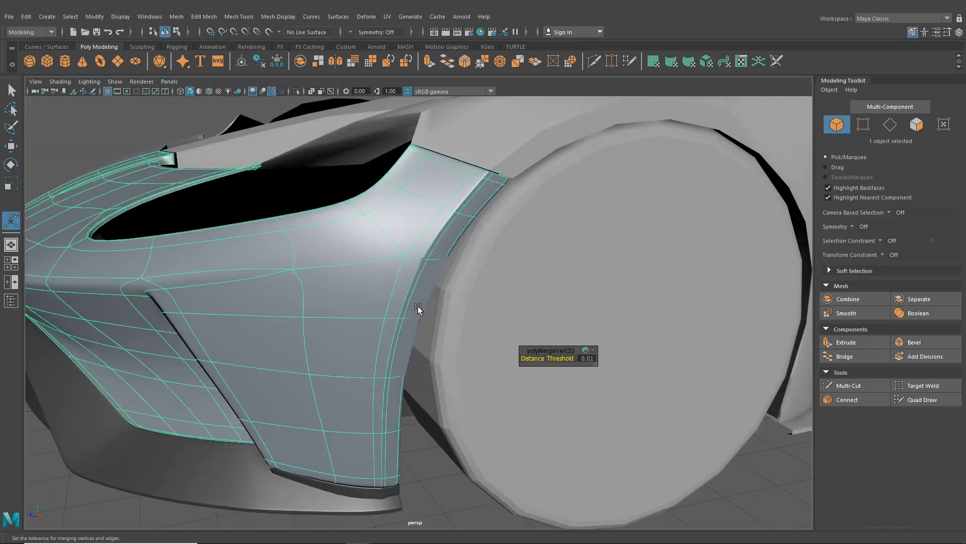
# - Select the separate two-face strip along the wheel arch and examine how it sits against the bumper
pyautogui.click(418, 302)
pyautogui.press('f')
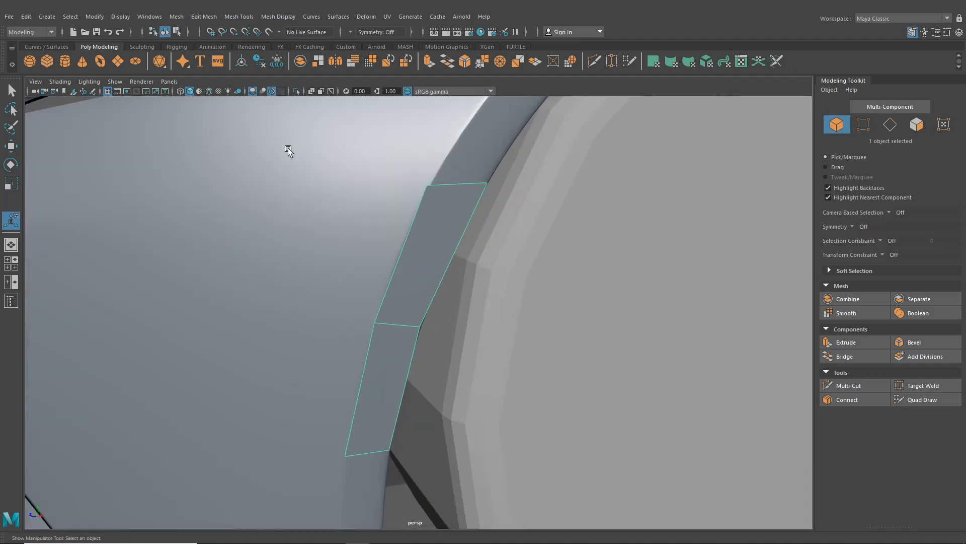
pyautogui.scroll(-3, 370, 238)
pyautogui.keyDown('alt'); pyautogui.moveTo(371, 240); pyautogui.dragTo(359, 301); pyautogui.keyUp('alt')
pyautogui.scroll(-5, 361, 287)
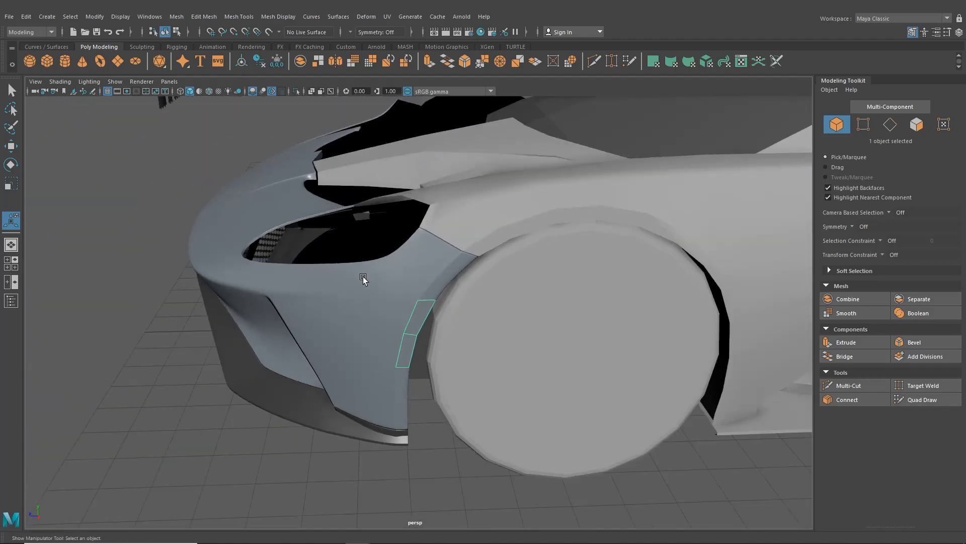
pyautogui.keyDown('alt'); pyautogui.moveTo(239, 304); pyautogui.dragTo(264, 307); pyautogui.keyUp('alt')
pyautogui.keyDown('alt'); pyautogui.moveTo(342, 307); pyautogui.dragTo(385, 307); pyautogui.keyUp('alt')
pyautogui.scroll(5, 486, 267)
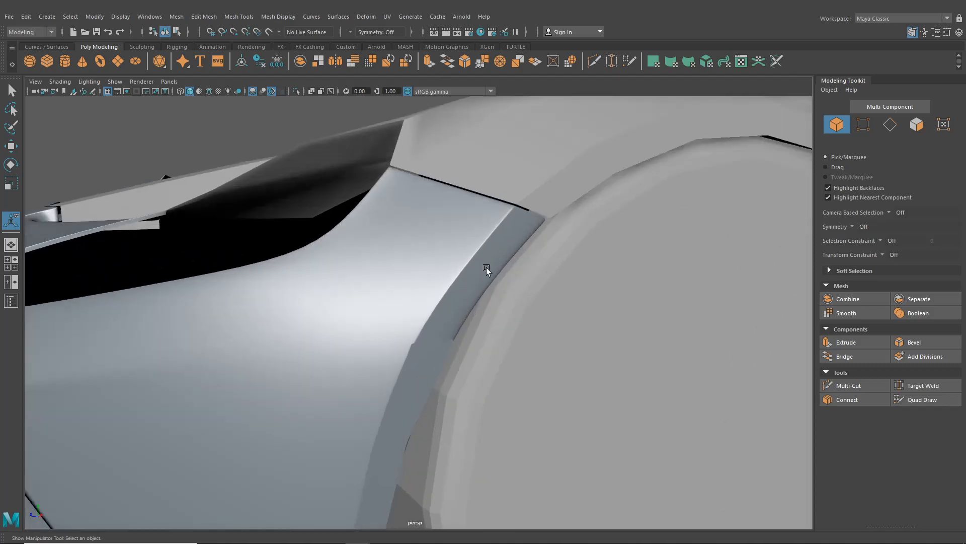
# - Insert an edge loop close to the outer edge of the unsmoothed bumper's wheel-arch flange
pyautogui.keyDown('alt'); pyautogui.moveTo(486, 267); pyautogui.dragTo(436, 243); pyautogui.keyUp('alt')
pyautogui.click(440, 243)
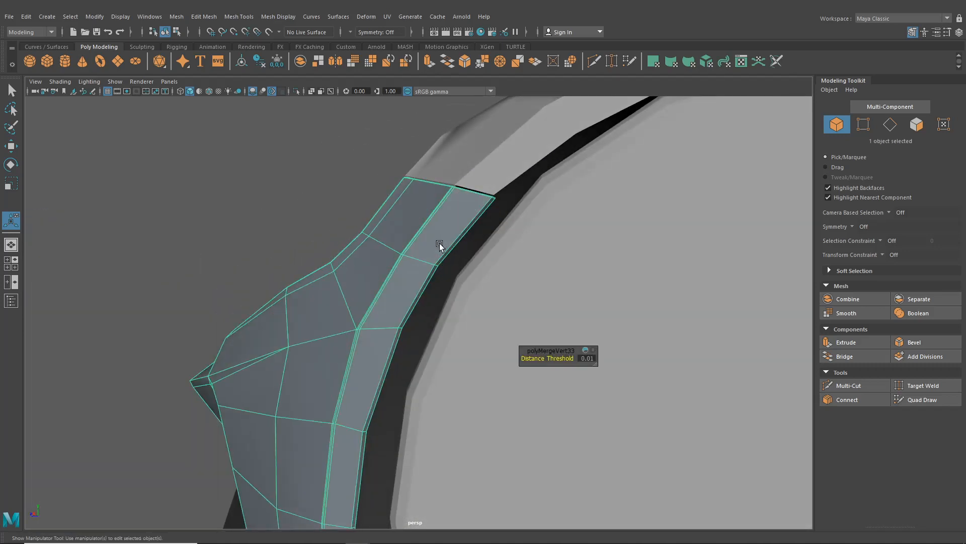
pyautogui.click(238, 16)
pyautogui.click(274, 91)
pyautogui.scroll(4, 443, 237)
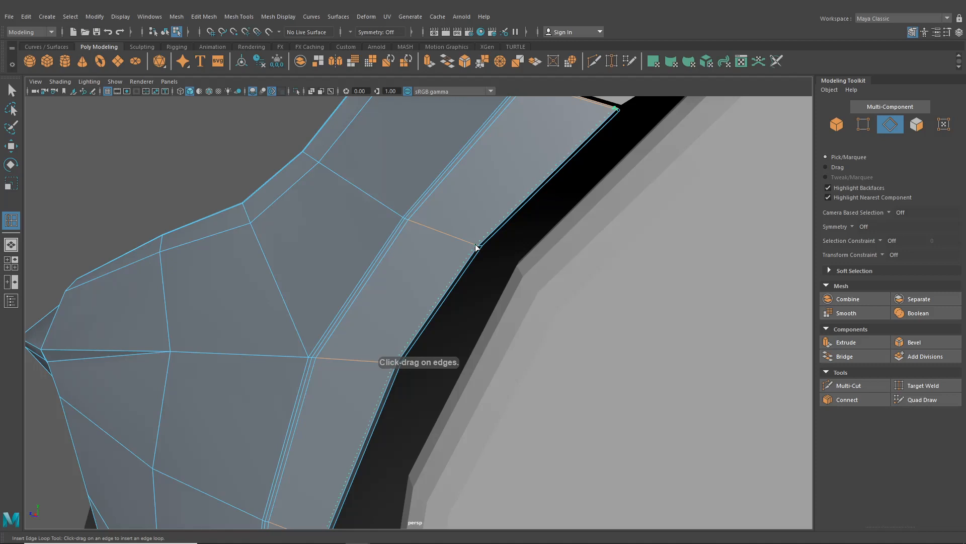
pyautogui.click(476, 246)
pyautogui.scroll(-4, 474, 252)
pyautogui.keyDown('alt'); pyautogui.moveTo(470, 255); pyautogui.dragTo(496, 226); pyautogui.keyUp('alt')
# - Return to object mode, restore the bumper's smooth preview and inspect the sharpened wheel-arch flange
pyautogui.click(11, 90)
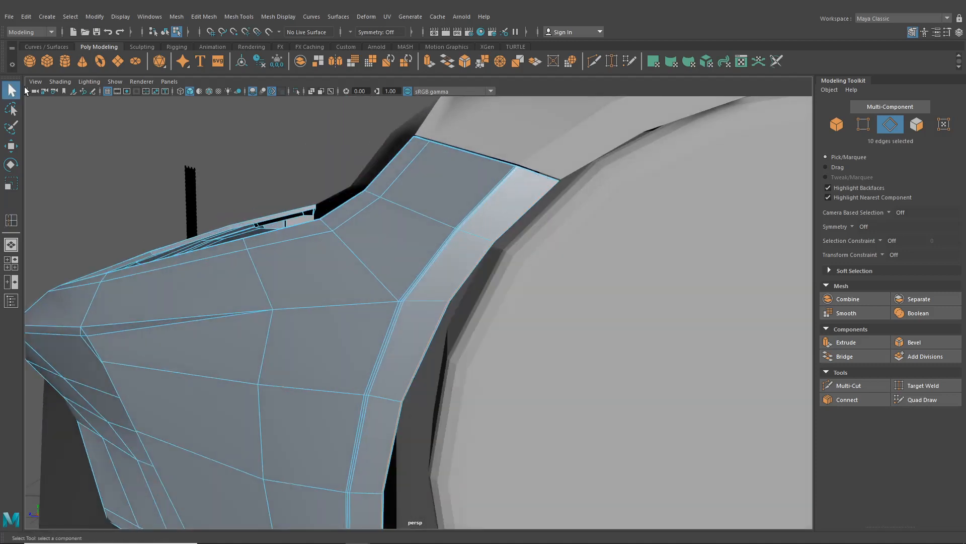
pyautogui.click(162, 32)
pyautogui.press('3')
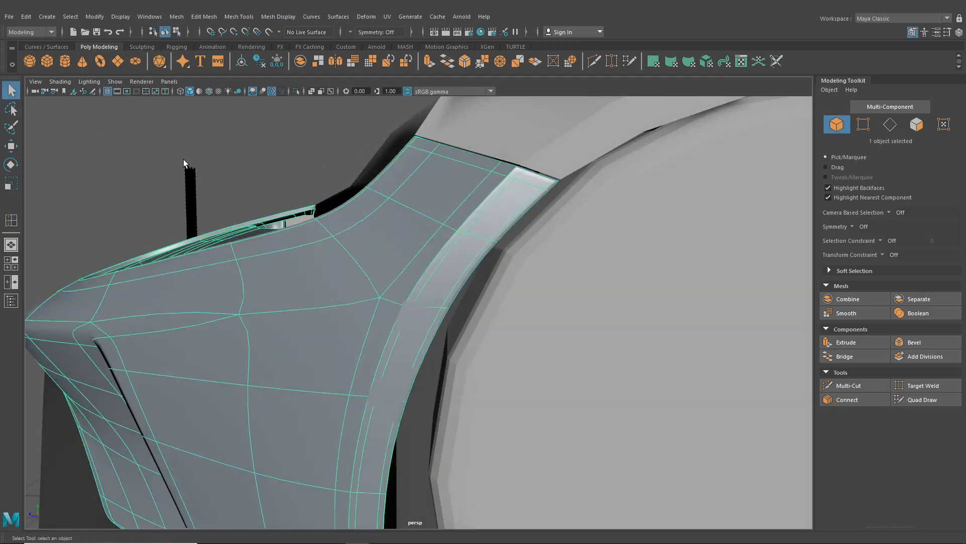
pyautogui.click(185, 160)
pyautogui.scroll(-5, 373, 213)
pyautogui.keyDown('alt'); pyautogui.moveTo(382, 216); pyautogui.dragTo(431, 276); pyautogui.keyUp('alt')
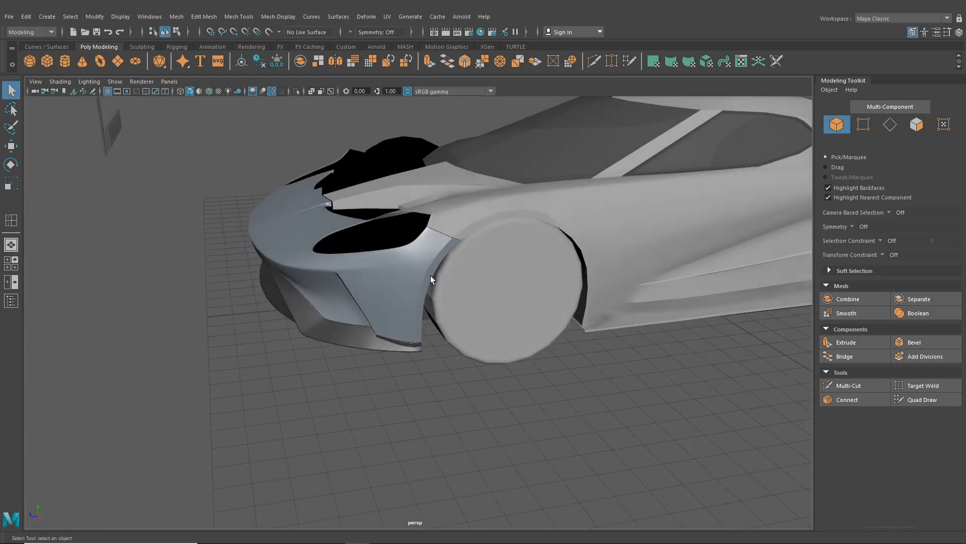
pyautogui.keyDown('alt'); pyautogui.moveTo(430, 276); pyautogui.dragTo(455, 316, button='middle'); pyautogui.keyUp('alt')
pyautogui.scroll(5, 455, 316)
pyautogui.keyDown('alt'); pyautogui.moveTo(454, 315); pyautogui.dragTo(427, 306); pyautogui.keyUp('alt')
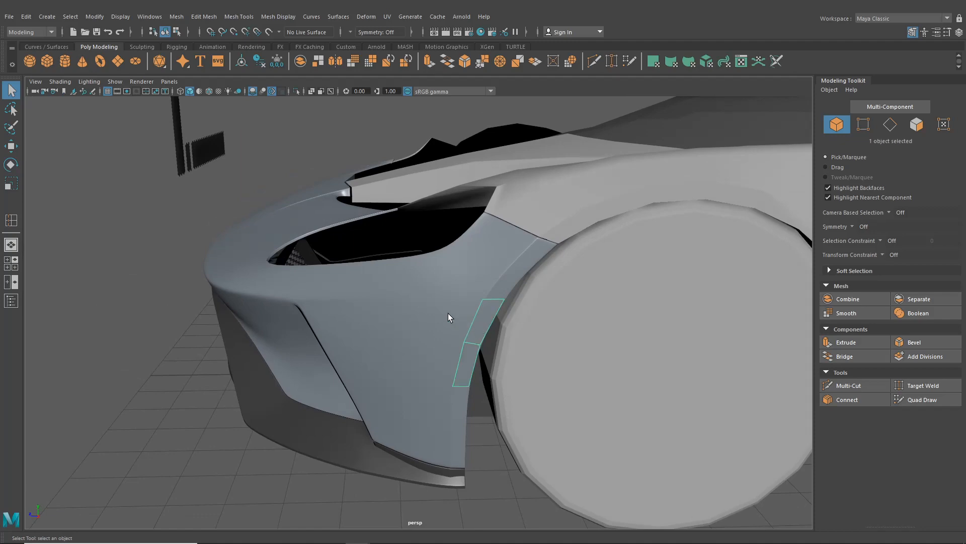
# - With smoothing off, cut short support edges across the side face of the bumper's narrow tab between the headlight and hood-vent openings
pyautogui.keyDown('alt'); pyautogui.moveTo(318, 272); pyautogui.dragTo(262, 187); pyautogui.keyUp('alt')
pyautogui.keyDown('alt'); pyautogui.moveTo(262, 186); pyautogui.dragTo(327, 279, button='middle'); pyautogui.keyUp('alt')
pyautogui.scroll(2, 347, 310)
pyautogui.click(346, 309)
pyautogui.press('1')
pyautogui.scroll(3, 335, 287)
pyautogui.keyDown('alt'); pyautogui.moveTo(361, 317); pyautogui.dragTo(391, 330); pyautogui.keyUp('alt')
pyautogui.scroll(2, 390, 329)
pyautogui.scroll(2, 408, 321)
pyautogui.keyDown('alt'); pyautogui.moveTo(376, 308); pyautogui.dragTo(283, 386, button='middle'); pyautogui.keyUp('alt')
pyautogui.scroll(4, 243, 418)
pyautogui.scroll(-3, 253, 395)
pyautogui.scroll(-2, 254, 395)
pyautogui.keyDown('alt'); pyautogui.moveTo(287, 386); pyautogui.dragTo(344, 371, button='right'); pyautogui.keyUp('alt')
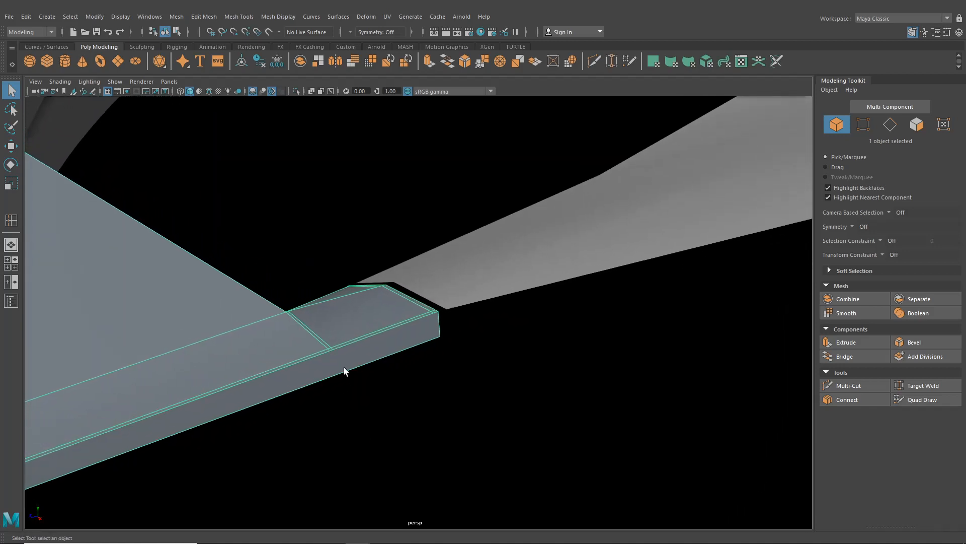
pyautogui.click(593, 60)
pyautogui.keyDown('alt'); pyautogui.moveTo(431, 281); pyautogui.dragTo(418, 227); pyautogui.keyUp('alt')
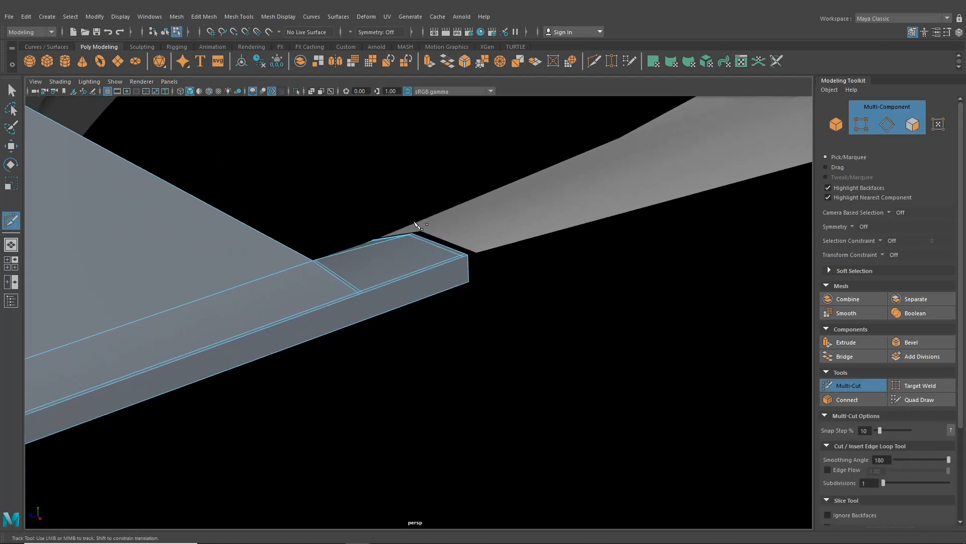
pyautogui.keyDown('alt'); pyautogui.moveTo(418, 227); pyautogui.dragTo(447, 307, button='right'); pyautogui.keyUp('alt')
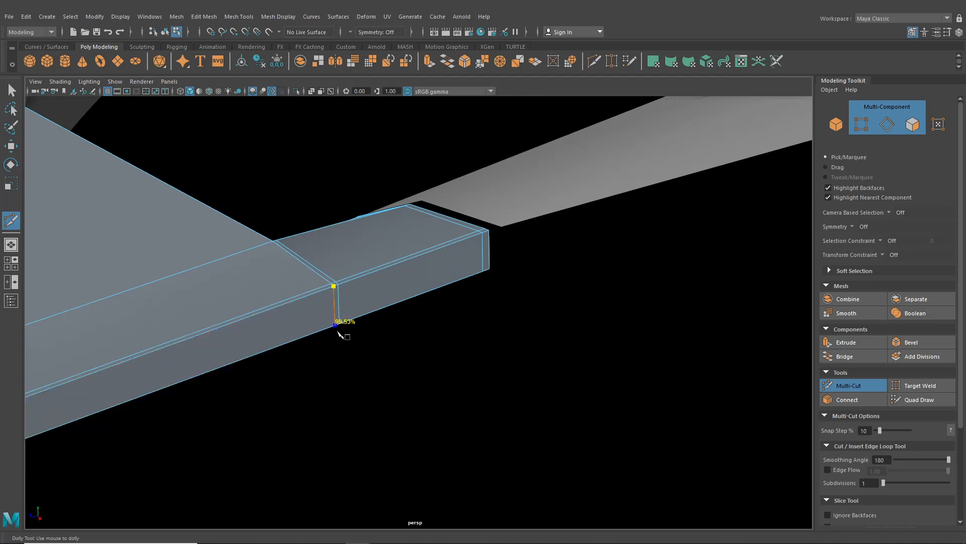
# - Return to object mode with the bumper smoothed and deselected, and inspect the sharpened tab beside the headlight opening
pyautogui.scroll(-5, 408, 292)
pyautogui.keyDown('alt'); pyautogui.moveTo(408, 291); pyautogui.dragTo(502, 351); pyautogui.keyUp('alt')
pyautogui.click(12, 93)
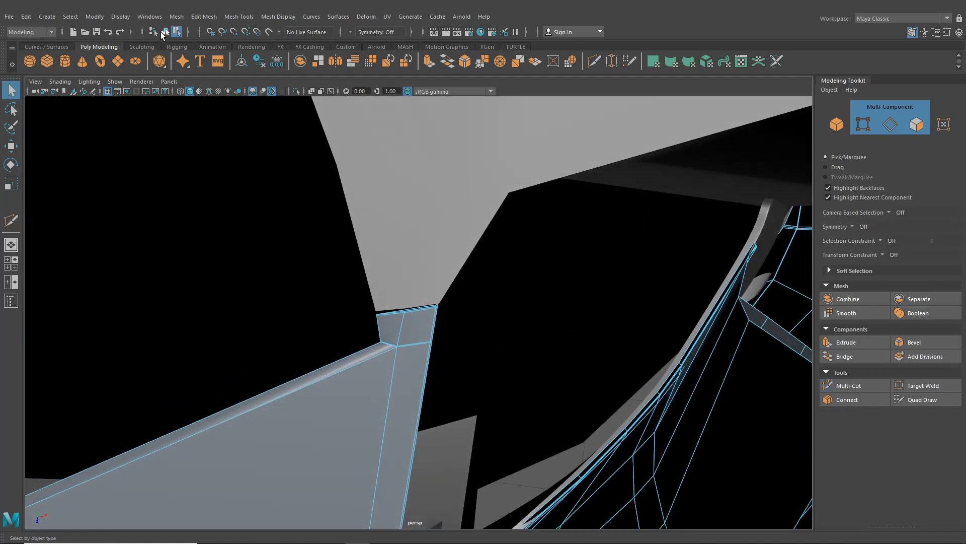
pyautogui.click(164, 32)
pyautogui.scroll(-7, 198, 212)
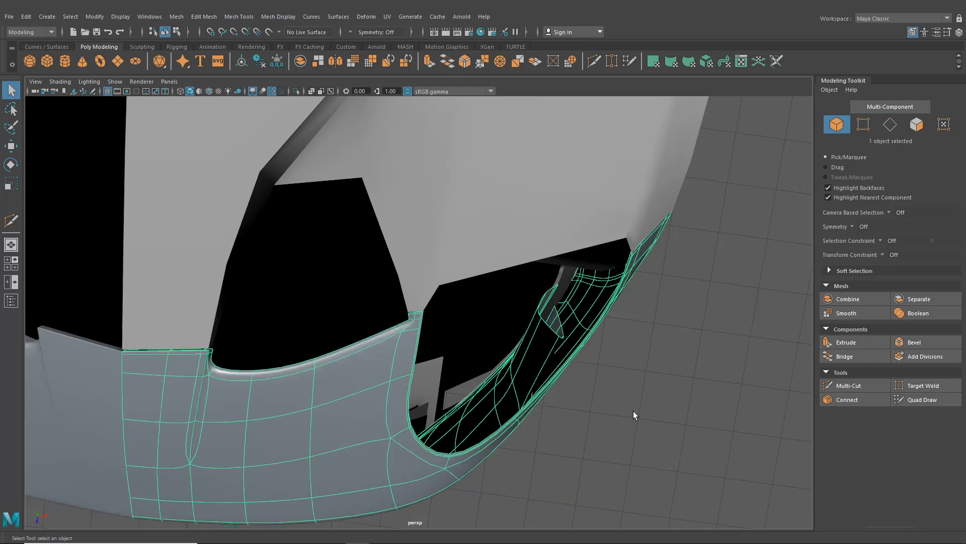
pyautogui.click(635, 412)
pyautogui.keyDown('alt'); pyautogui.moveTo(634, 413); pyautogui.dragTo(280, 319); pyautogui.keyUp('alt')
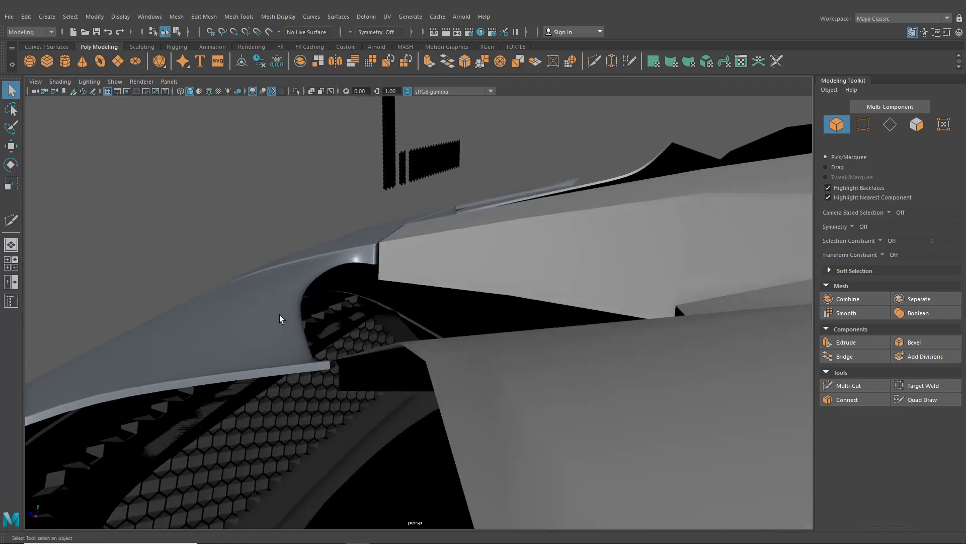
# - Examine the unsmoothed bumper's edge flow around the narrow tab and the headlight and hood-vent openings
pyautogui.click(280, 315)
pyautogui.press('f')
pyautogui.keyDown('alt'); pyautogui.moveTo(385, 306); pyautogui.dragTo(447, 319); pyautogui.keyUp('alt')
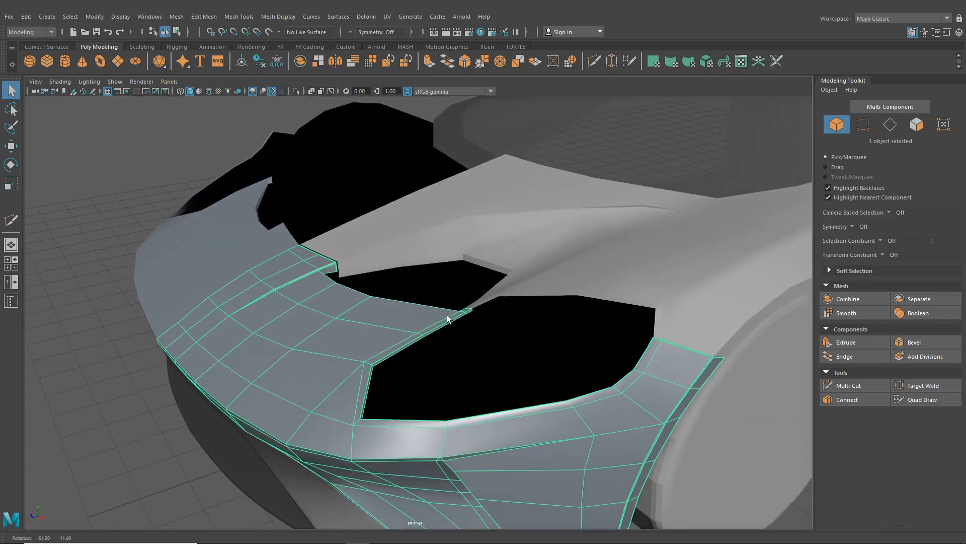
pyautogui.keyDown('alt'); pyautogui.moveTo(446, 320); pyautogui.dragTo(499, 347, button='middle'); pyautogui.keyUp('alt')
pyautogui.keyDown('alt'); pyautogui.moveTo(498, 347); pyautogui.dragTo(559, 350, button='right'); pyautogui.keyUp('alt')
pyautogui.keyDown('alt'); pyautogui.moveTo(559, 349); pyautogui.dragTo(579, 376); pyautogui.keyUp('alt')
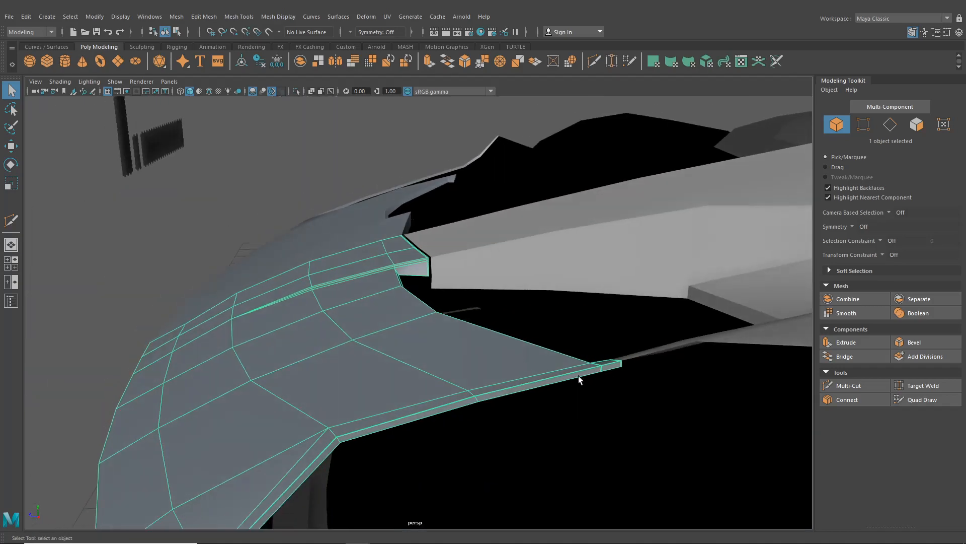
pyautogui.keyDown('alt'); pyautogui.moveTo(458, 387); pyautogui.dragTo(407, 394); pyautogui.keyUp('alt')
pyautogui.moveTo(591, 315); pyautogui.dragTo(590, 363, button='right')
pyautogui.keyDown('alt'); pyautogui.moveTo(590, 364); pyautogui.dragTo(584, 332); pyautogui.keyUp('alt')
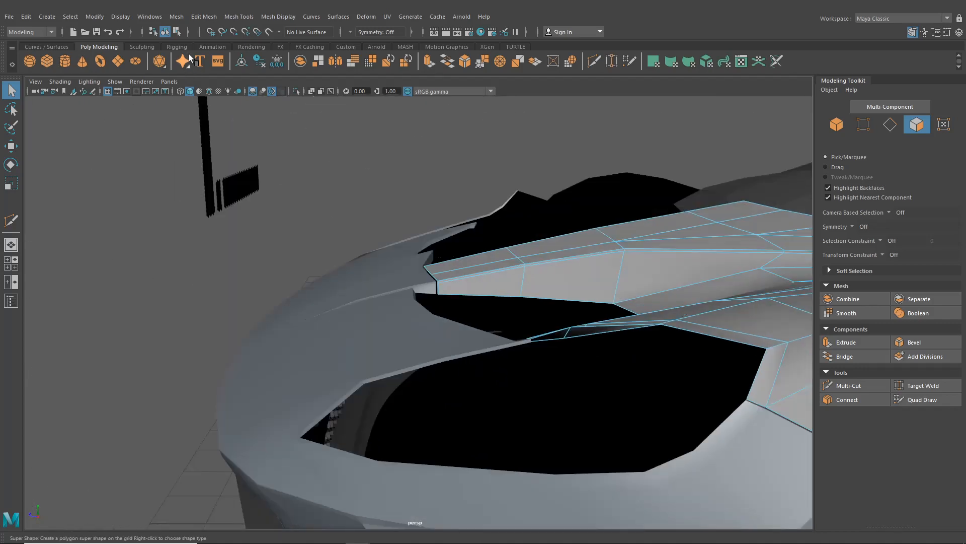
pyautogui.click(165, 31)
# - Cut a diagonal edge from the vertex beside the headlight opening's inner corner to the middle of the crosswise edge between the openings
pyautogui.click(264, 303)
pyautogui.scroll(5, 421, 350)
pyautogui.click(421, 350)
pyautogui.keyDown('alt'); pyautogui.moveTo(434, 382); pyautogui.dragTo(495, 262, button='middle'); pyautogui.keyUp('alt')
pyautogui.keyDown('alt'); pyautogui.moveTo(369, 291); pyautogui.dragTo(451, 415); pyautogui.keyUp('alt')
pyautogui.scroll(2, 443, 394)
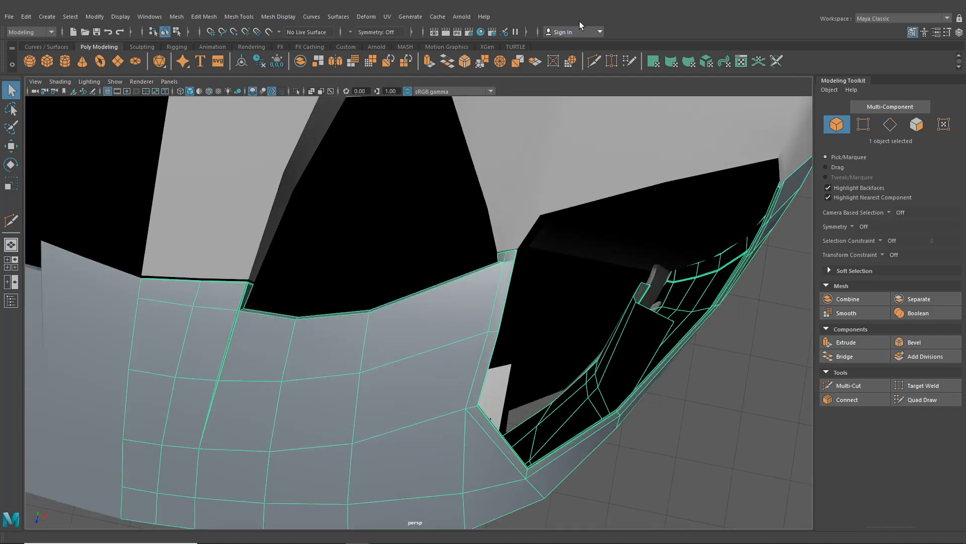
pyautogui.click(594, 61)
pyautogui.scroll(3, 474, 347)
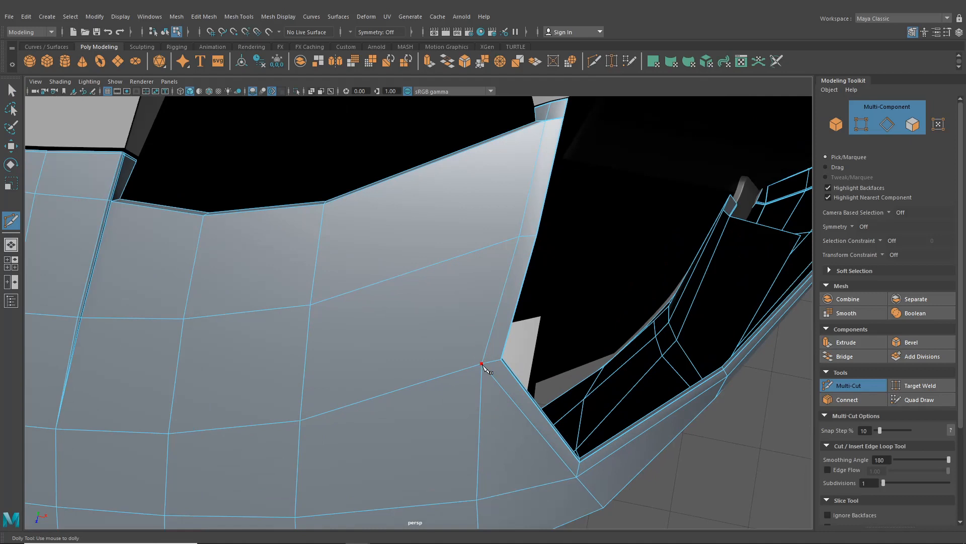
pyautogui.click(466, 333)
# - Continue the diagonal cut with an edge running to the bumper's rim at the hood-vent opening
pyautogui.click(210, 16)
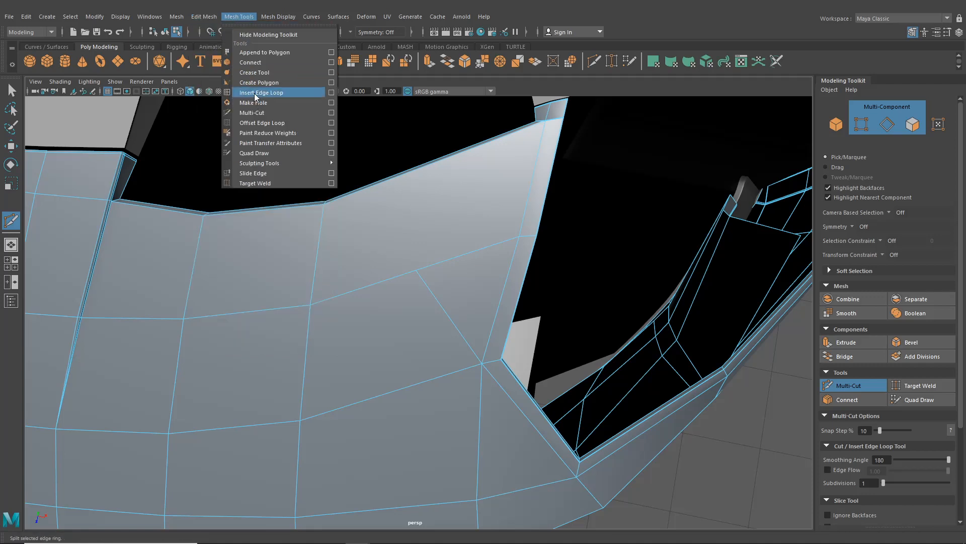
pyautogui.click(255, 92)
pyautogui.keyDown('alt'); pyautogui.moveTo(403, 167); pyautogui.dragTo(391, 171); pyautogui.keyUp('alt')
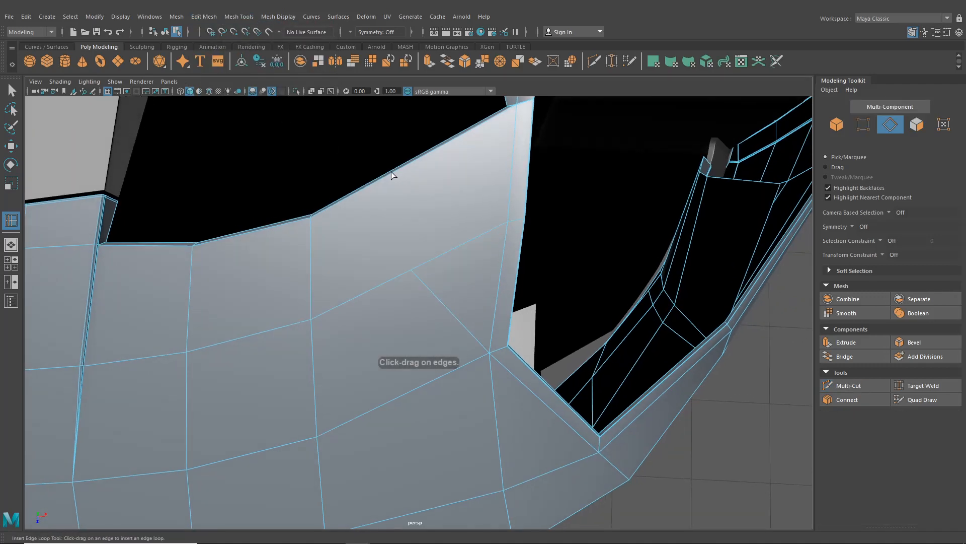
pyautogui.click(419, 162)
pyautogui.click(594, 61)
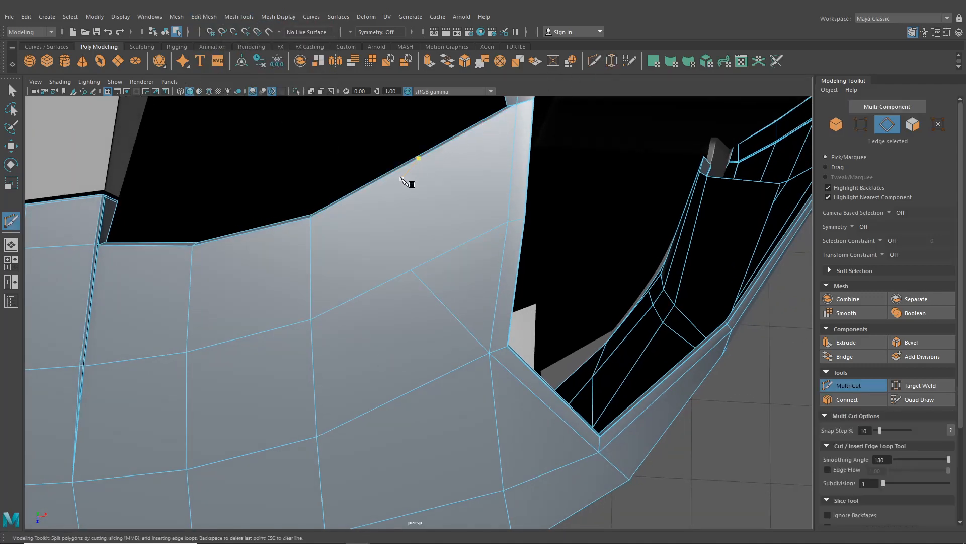
pyautogui.keyDown('alt'); pyautogui.moveTo(410, 183); pyautogui.dragTo(599, 317); pyautogui.keyUp('alt')
pyautogui.scroll(3, 599, 320)
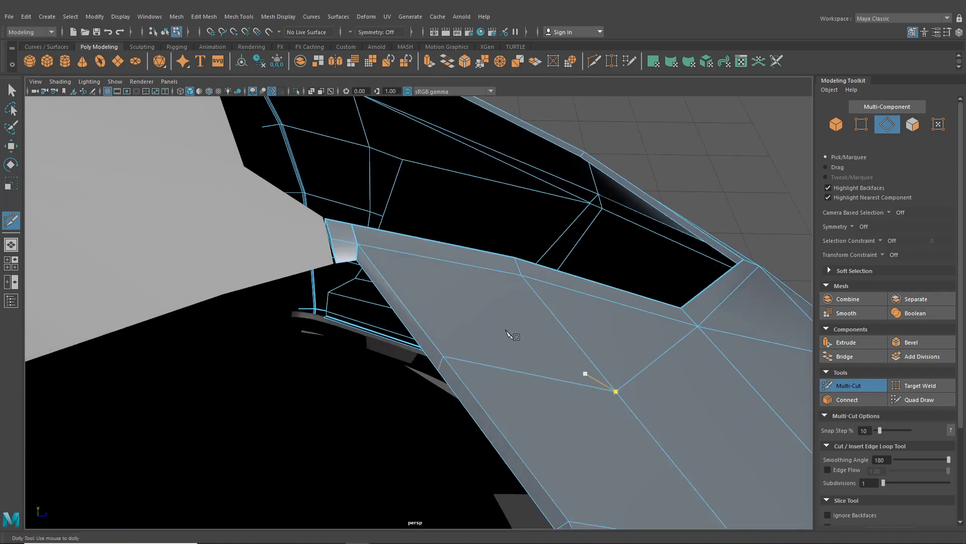
# - Set the Transform Constraint to Edge and slide the vertex at the bend of the new cut along its edge
pyautogui.click(10, 147)
pyautogui.moveTo(478, 258); pyautogui.dragTo(432, 254, button='right')
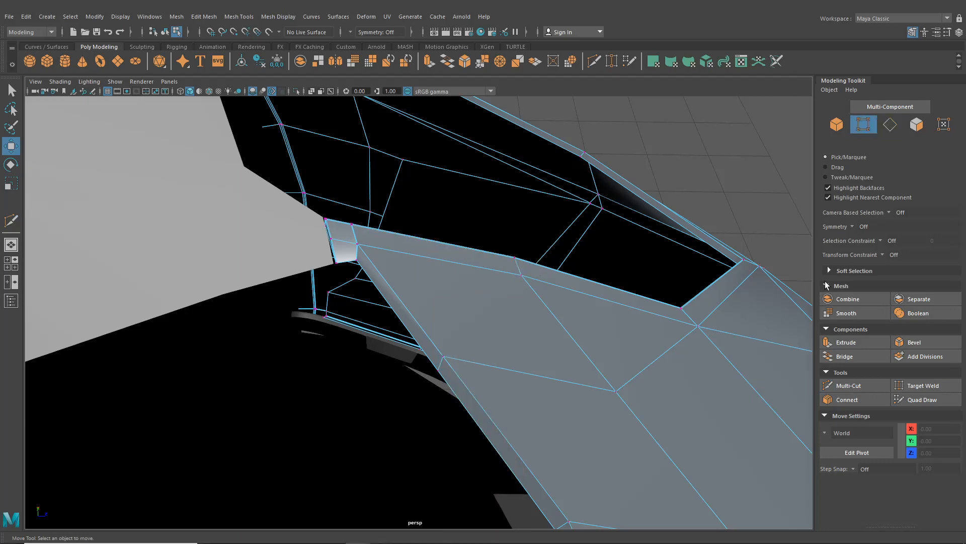
pyautogui.click(896, 254)
pyautogui.click(896, 273)
pyautogui.keyDown('alt'); pyautogui.moveTo(695, 356); pyautogui.dragTo(449, 276); pyautogui.keyUp('alt')
pyautogui.click(418, 299)
pyautogui.scroll(-3, 457, 317)
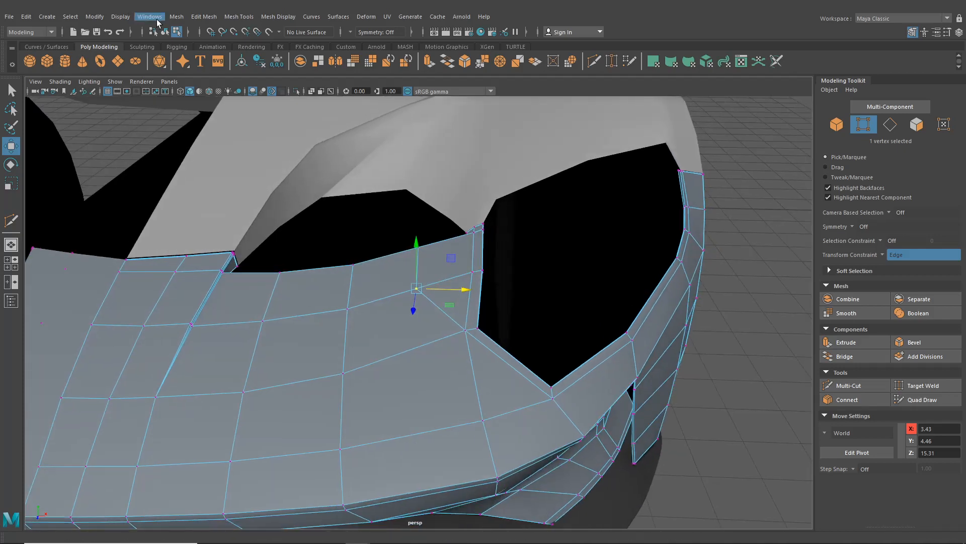
# - Turn the constraint off and move the new cut's two rim vertices to X 3.48, Z 14.65, following the vent outline in the top-view blueprint
pyautogui.click(165, 31)
pyautogui.moveTo(406, 291); pyautogui.dragTo(356, 255, button='right')
pyautogui.keyDown('alt'); pyautogui.moveTo(373, 272); pyautogui.dragTo(424, 280); pyautogui.keyUp('alt')
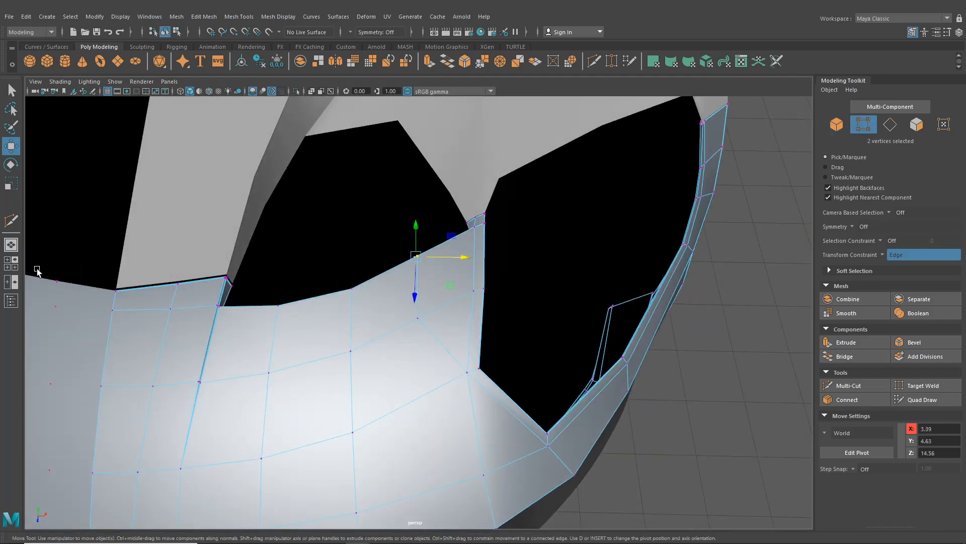
pyautogui.click(11, 263)
pyautogui.press('space')
pyautogui.scroll(3, 346, 265)
pyautogui.scroll(3, 521, 291)
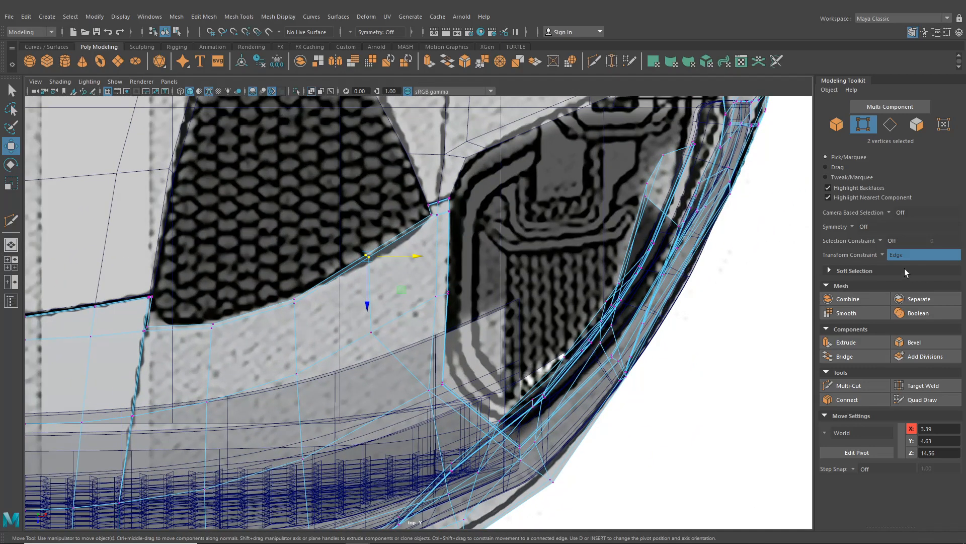
pyautogui.click(905, 255)
pyautogui.click(886, 257)
pyautogui.scroll(5, 392, 262)
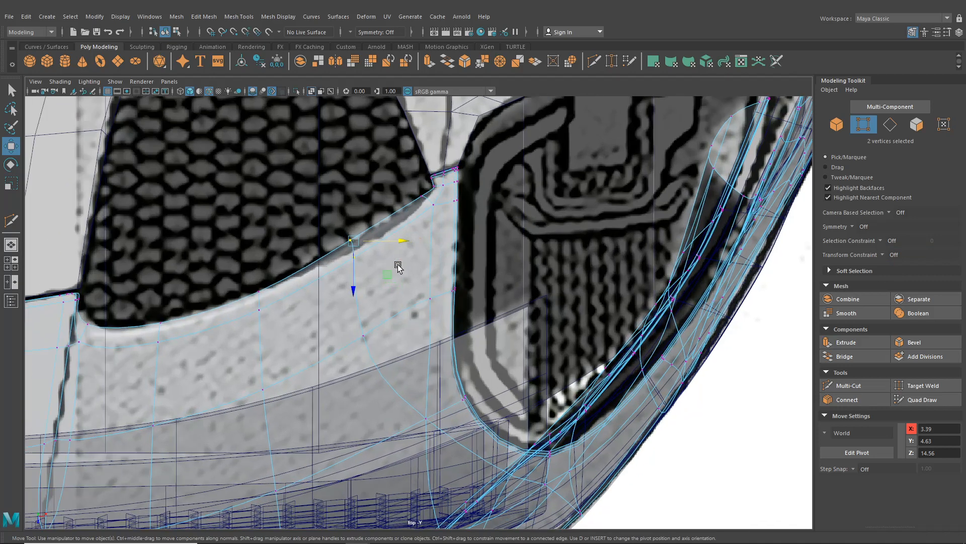
pyautogui.moveTo(345, 281); pyautogui.dragTo(347, 301)
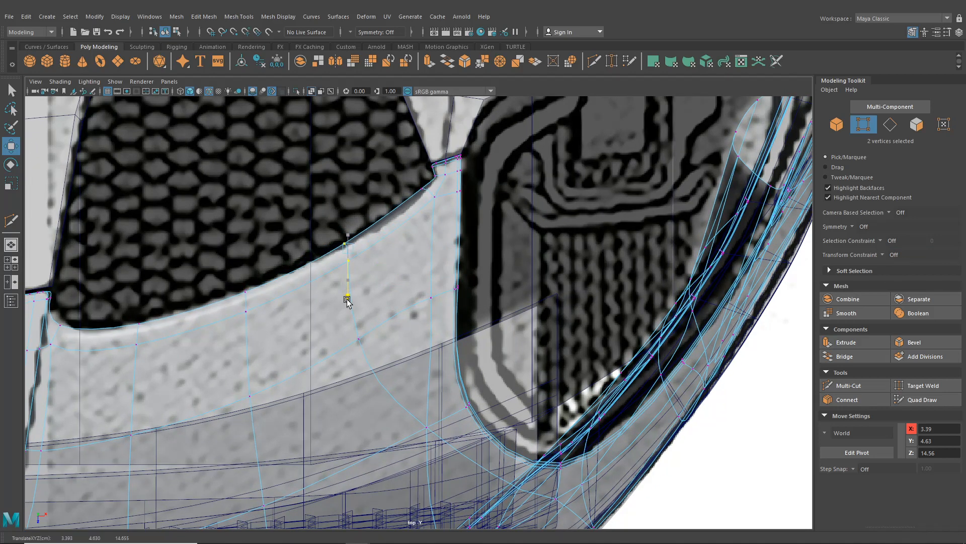
pyautogui.moveTo(350, 257); pyautogui.dragTo(363, 257)
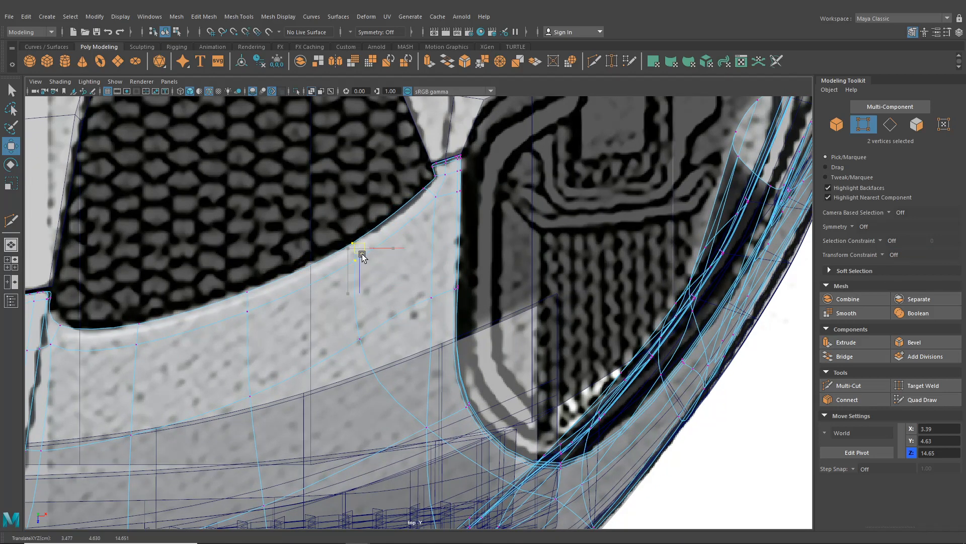
pyautogui.keyDown('alt'); pyautogui.moveTo(397, 268); pyautogui.dragTo(420, 270, button='middle'); pyautogui.keyUp('alt')
pyautogui.keyDown('alt'); pyautogui.moveTo(284, 277); pyautogui.dragTo(263, 249); pyautogui.keyUp('alt')
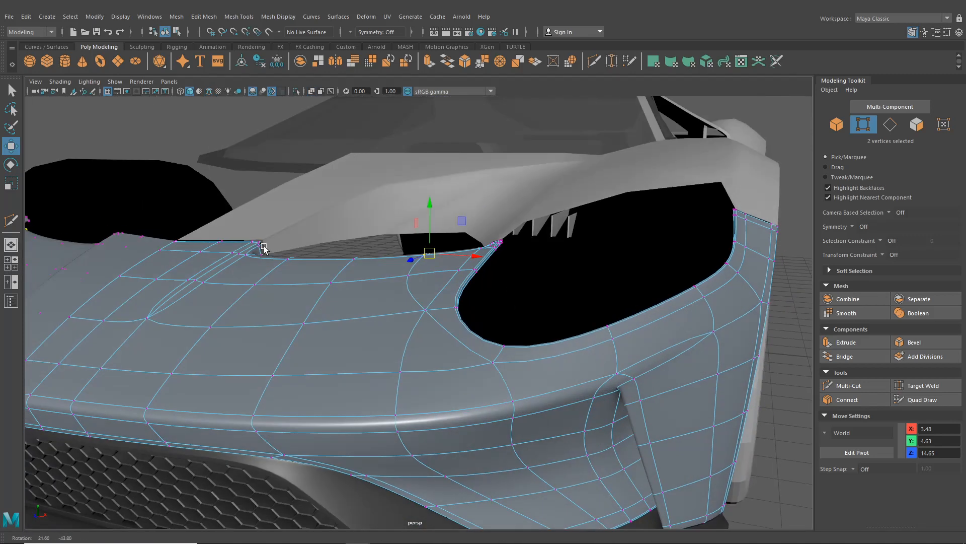
# - Return to object mode, isolate the unsmoothed bumper and examine the edges along its lower side
pyautogui.click(165, 32)
pyautogui.click(191, 134)
pyautogui.scroll(3, 288, 208)
pyautogui.keyDown('alt'); pyautogui.moveTo(288, 209); pyautogui.dragTo(391, 258); pyautogui.keyUp('alt')
pyautogui.click(419, 334)
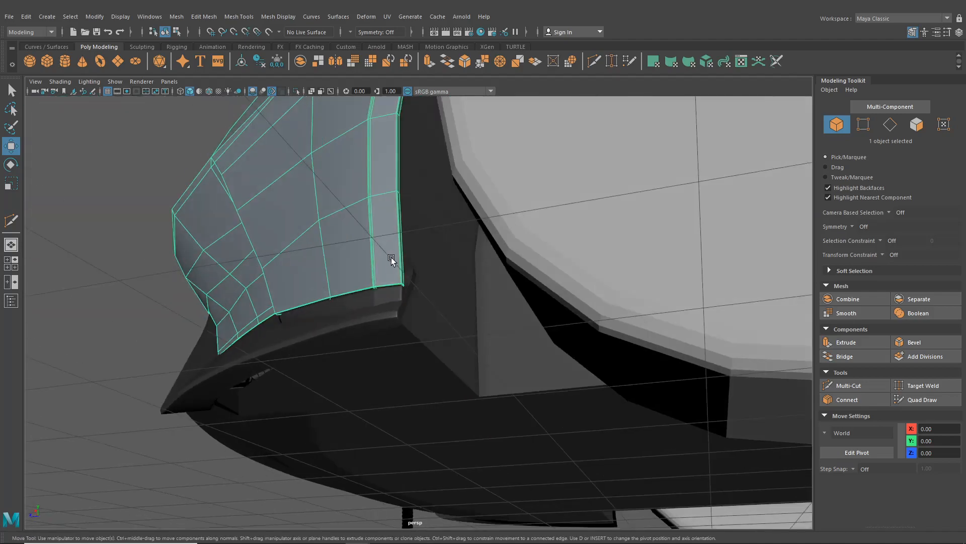
pyautogui.click(296, 91)
pyautogui.keyDown('alt'); pyautogui.moveTo(332, 166); pyautogui.dragTo(490, 210); pyautogui.keyUp('alt')
pyautogui.keyDown('alt'); pyautogui.moveTo(490, 210); pyautogui.dragTo(435, 297, button='middle'); pyautogui.keyUp('alt')
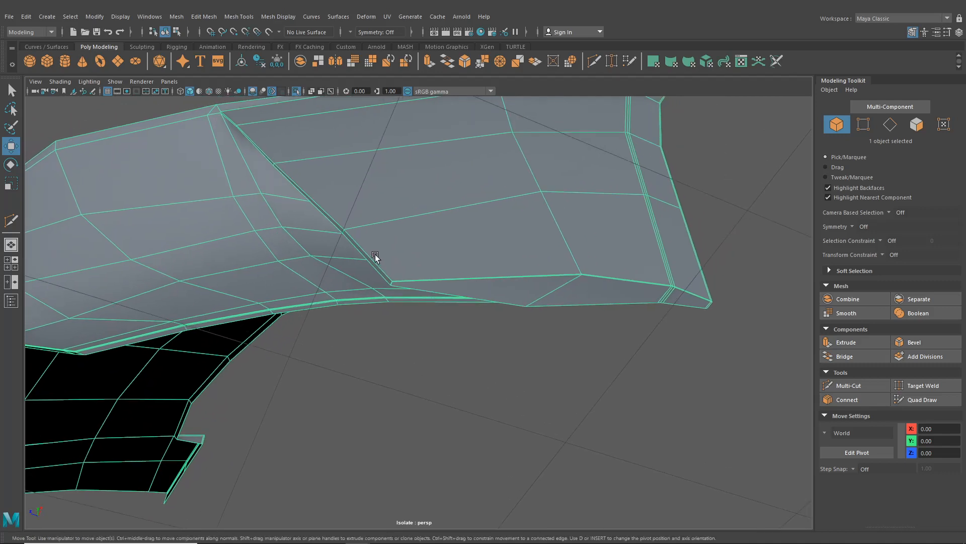
pyautogui.keyDown('alt'); pyautogui.moveTo(375, 256); pyautogui.dragTo(502, 345, button='right'); pyautogui.keyUp('alt')
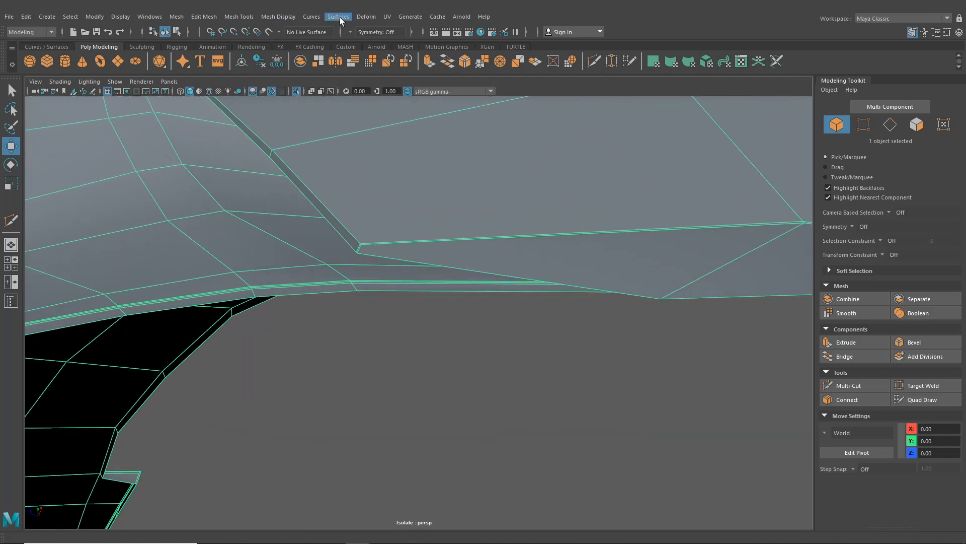
pyautogui.click(595, 62)
pyautogui.keyDown('alt'); pyautogui.moveTo(580, 197); pyautogui.dragTo(382, 208, button='middle'); pyautogui.keyUp('alt')
pyautogui.click(381, 244)
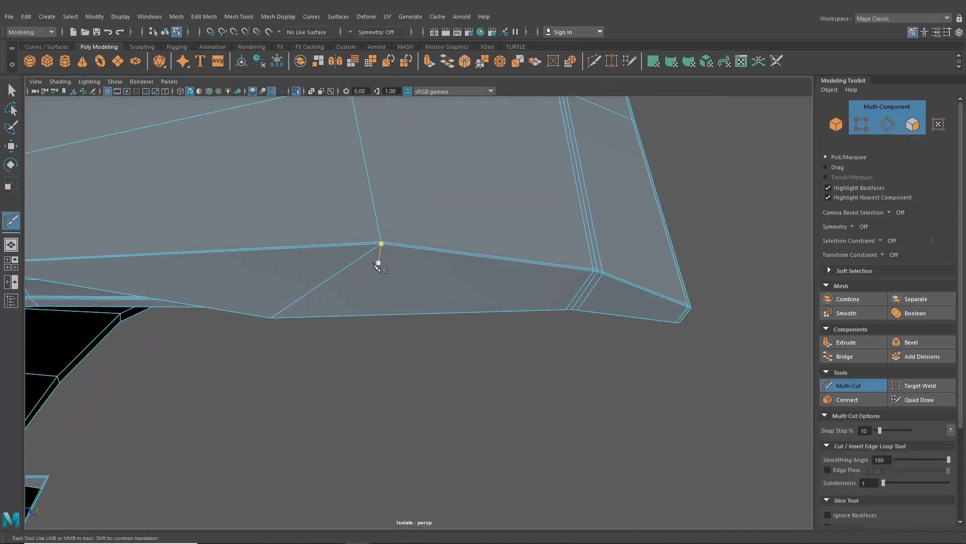
# - Insert an edge loop along the thin folded lip around the bumper's wheel-arch and opening edges, and check its path
pyautogui.click(204, 16)
pyautogui.moveTo(239, 16)
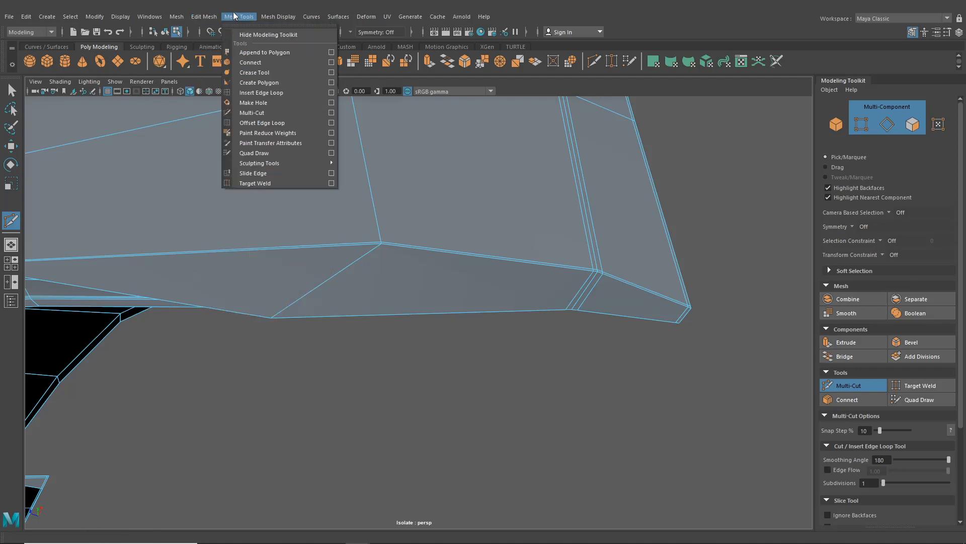
pyautogui.click(266, 94)
pyautogui.keyDown('alt'); pyautogui.moveTo(498, 236); pyautogui.dragTo(488, 264); pyautogui.keyUp('alt')
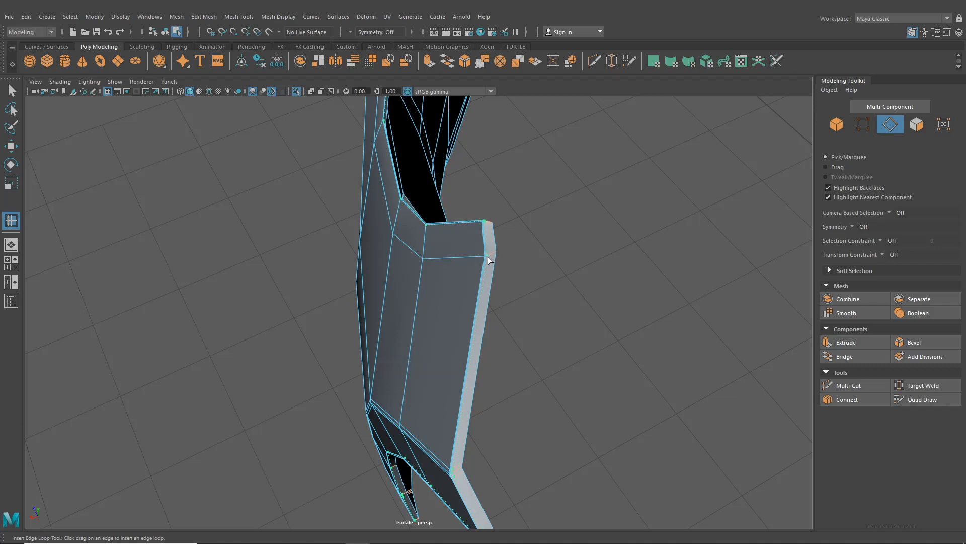
pyautogui.keyDown('alt'); pyautogui.moveTo(488, 257); pyautogui.dragTo(383, 352); pyautogui.keyUp('alt')
pyautogui.scroll(-4, 524, 385)
pyautogui.keyDown('alt'); pyautogui.moveTo(524, 385); pyautogui.dragTo(373, 330, button='middle'); pyautogui.keyUp('alt')
pyautogui.keyDown('alt'); pyautogui.moveTo(373, 330); pyautogui.dragTo(393, 335); pyautogui.keyUp('alt')
pyautogui.keyDown('alt'); pyautogui.moveTo(393, 334); pyautogui.dragTo(482, 305, button='middle'); pyautogui.keyUp('alt')
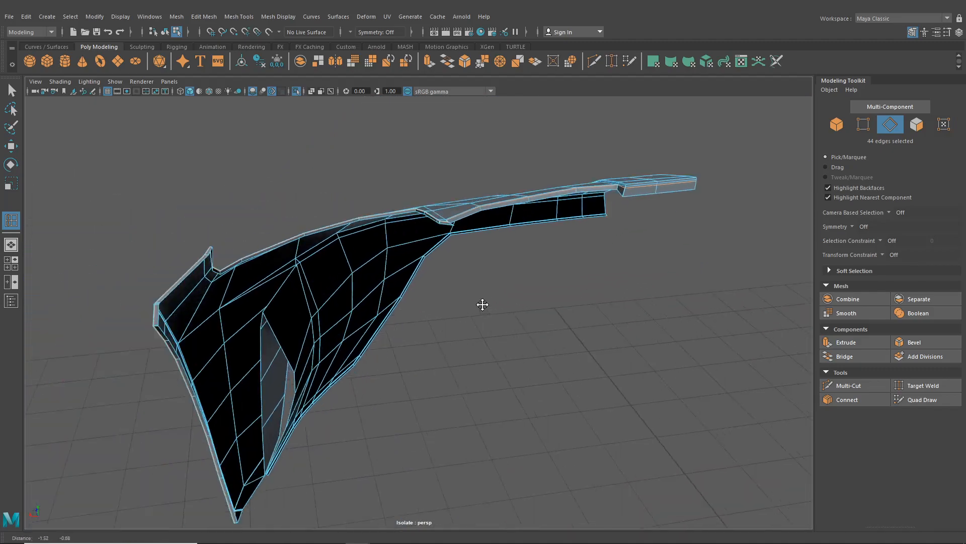
pyautogui.keyDown('alt'); pyautogui.moveTo(483, 304); pyautogui.dragTo(572, 274); pyautogui.keyUp('alt')
pyautogui.keyDown('alt'); pyautogui.moveTo(572, 274); pyautogui.dragTo(449, 279, button='middle'); pyautogui.keyUp('alt')
pyautogui.scroll(6, 449, 279)
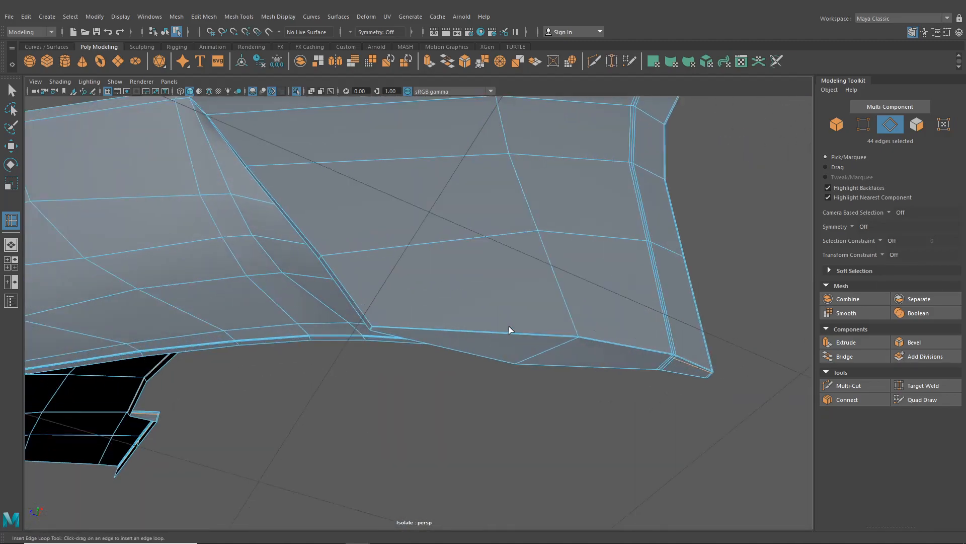
# - Start a Multi-Cut at the rear end of the bumper's lower flange and add a short edge at the flange's vent-side corner
pyautogui.keyDown('alt'); pyautogui.moveTo(508, 326); pyautogui.dragTo(398, 258, button='middle'); pyautogui.keyUp('alt')
pyautogui.scroll(5, 431, 202)
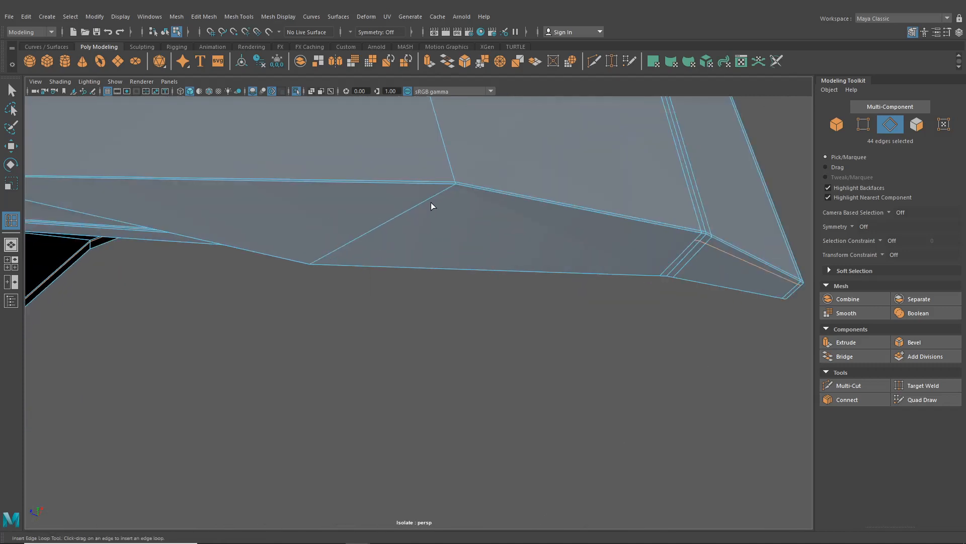
pyautogui.click(611, 60)
pyautogui.click(594, 60)
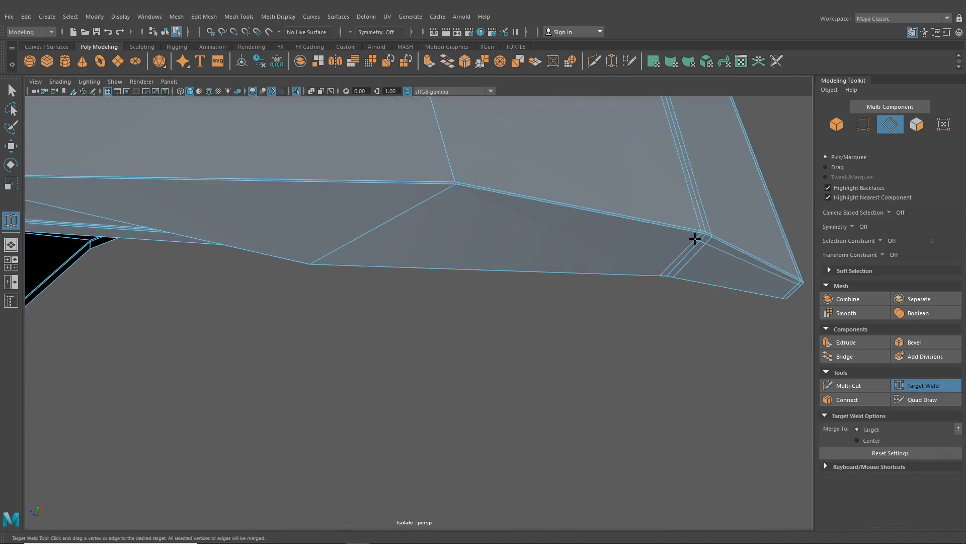
pyautogui.click(700, 241)
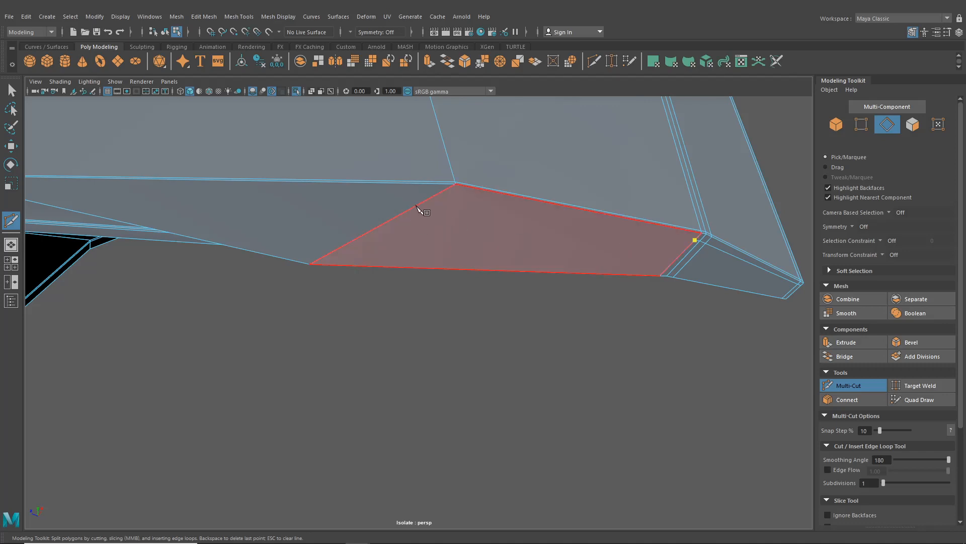
pyautogui.keyDown('alt'); pyautogui.moveTo(335, 211); pyautogui.dragTo(412, 212, button='middle'); pyautogui.keyUp('alt')
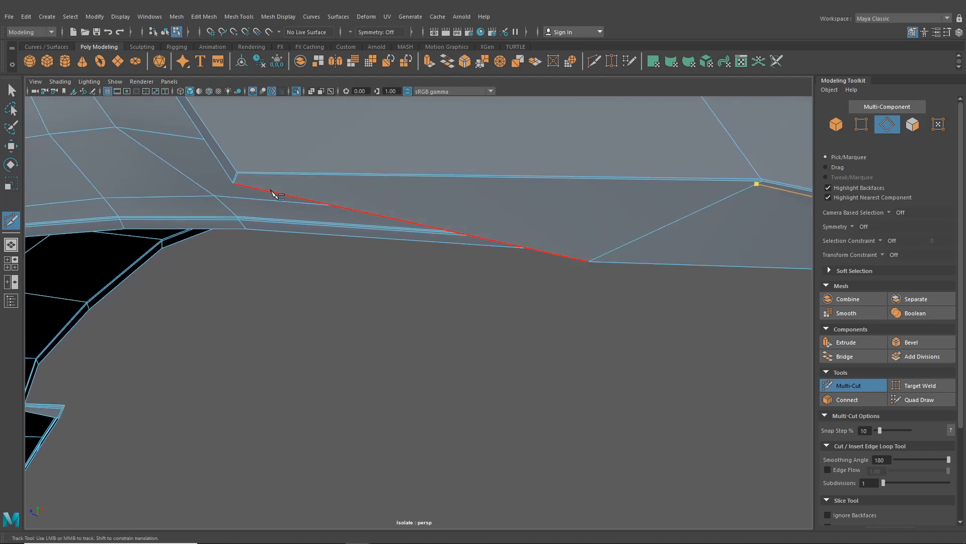
pyautogui.keyDown('alt'); pyautogui.moveTo(273, 188); pyautogui.dragTo(406, 215, button='middle'); pyautogui.keyUp('alt')
pyautogui.rightClick(197, 188)
pyautogui.click(71, 166)
pyautogui.scroll(2, 352, 221)
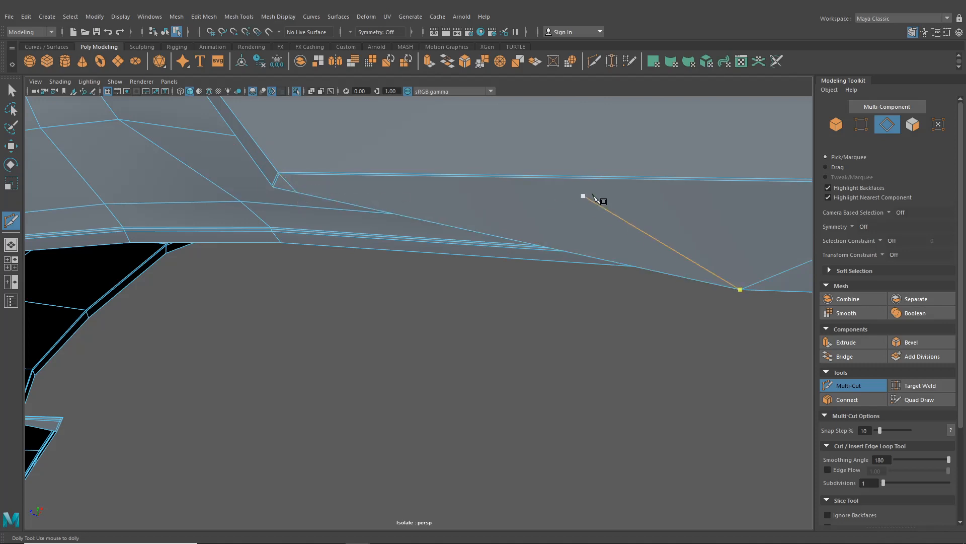
# - Cut a support edge along the lower flange, parallel to its upper fold, and turn it down beside the vent-side corner
pyautogui.keyDown('alt'); pyautogui.moveTo(593, 195); pyautogui.dragTo(479, 214, button='middle'); pyautogui.keyUp('alt')
pyautogui.keyDown('alt'); pyautogui.moveTo(417, 210); pyautogui.dragTo(509, 221, button='middle'); pyautogui.keyUp('alt')
pyautogui.keyDown('alt'); pyautogui.moveTo(355, 261); pyautogui.dragTo(394, 270, button='right'); pyautogui.keyUp('alt')
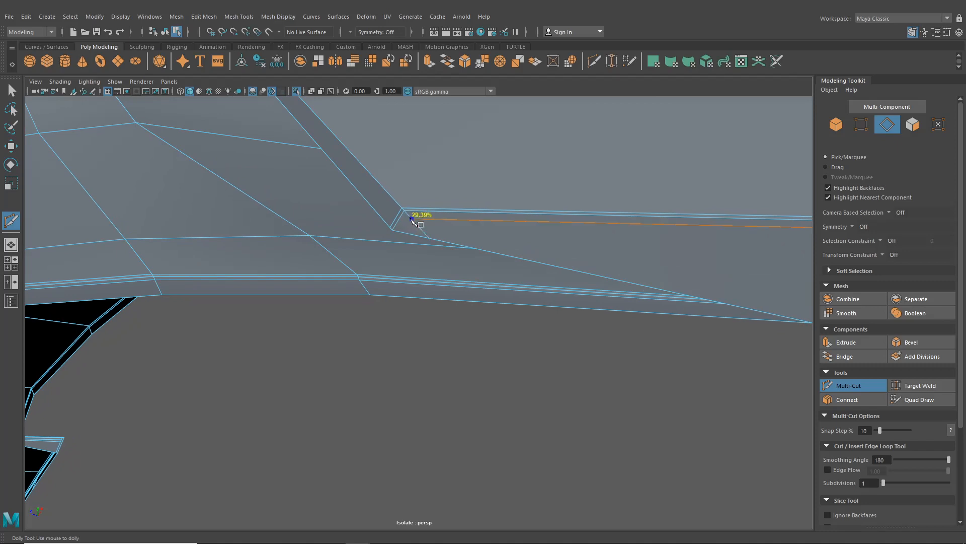
pyautogui.click(409, 215)
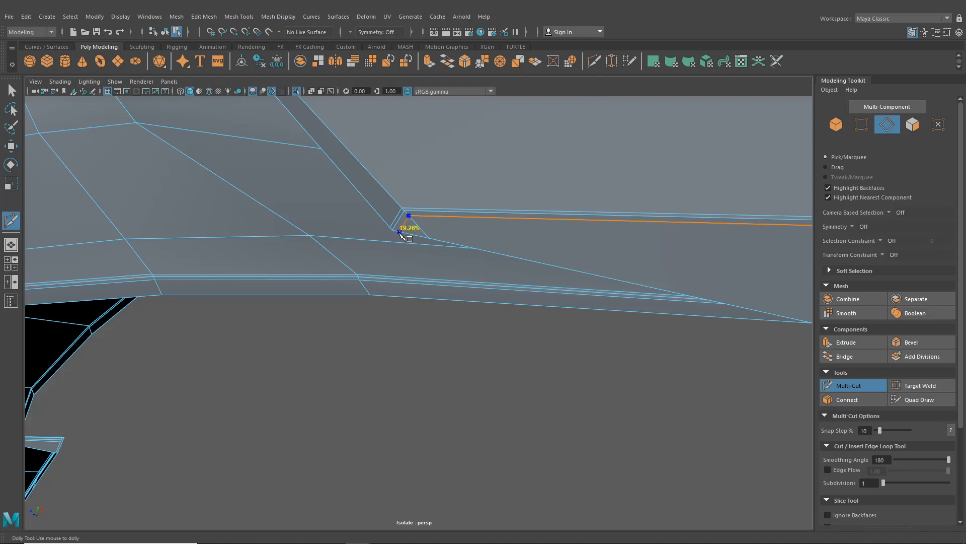
pyautogui.press('q')
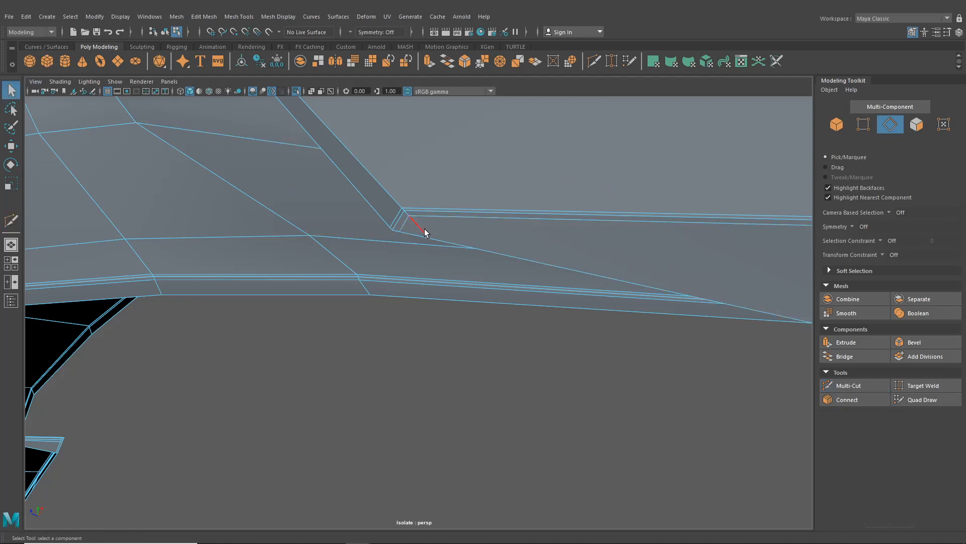
# - Return to object mode, show the bumper smoothed and deselected, and turn off isolation to bring back the rest of the car
pyautogui.keyDown('alt'); pyautogui.moveTo(424, 228); pyautogui.dragTo(449, 272); pyautogui.keyUp('alt')
pyautogui.click(166, 32)
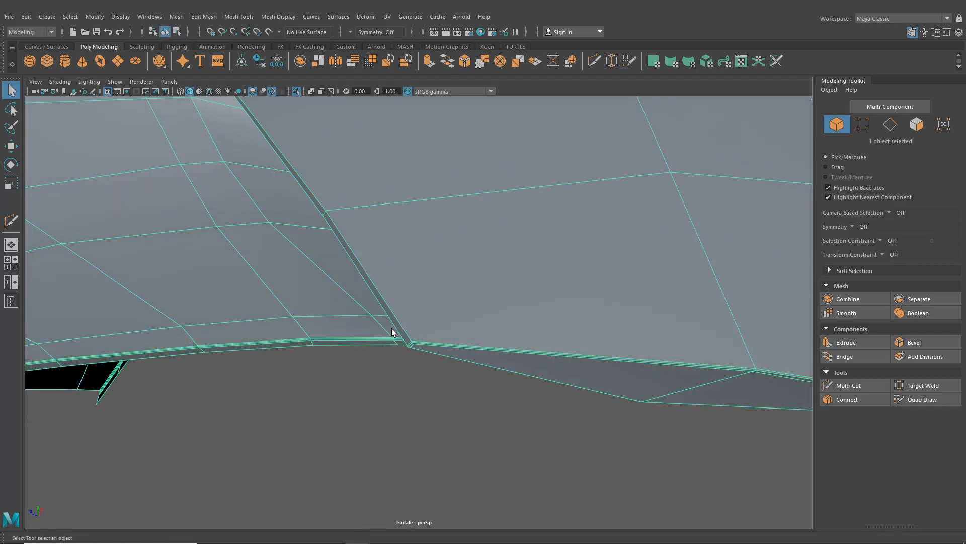
pyautogui.click(424, 391)
pyautogui.keyDown('alt'); pyautogui.moveTo(424, 391); pyautogui.dragTo(370, 319); pyautogui.keyUp('alt')
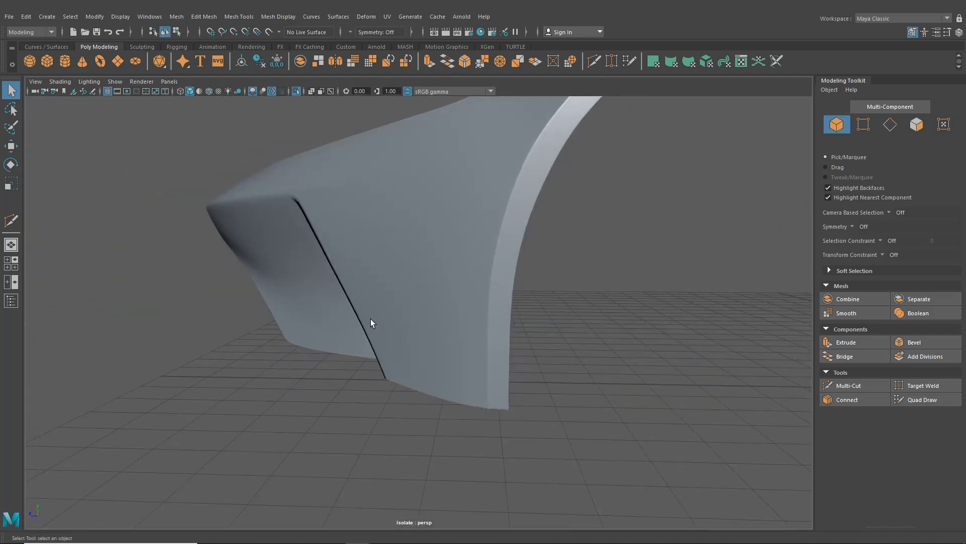
pyautogui.click(296, 91)
# - Examine the smoothed bumper's vent crease, lower edge and openings against the wheel and neighbouring panels
pyautogui.keyDown('alt'); pyautogui.moveTo(367, 226); pyautogui.dragTo(451, 331, button='right'); pyautogui.keyUp('alt')
pyautogui.scroll(3, 451, 332)
pyautogui.keyDown('alt'); pyautogui.moveTo(424, 333); pyautogui.dragTo(391, 343); pyautogui.keyUp('alt')
pyautogui.scroll(-6, 401, 339)
pyautogui.keyDown('alt'); pyautogui.moveTo(413, 298); pyautogui.dragTo(409, 331, button='middle'); pyautogui.keyUp('alt')
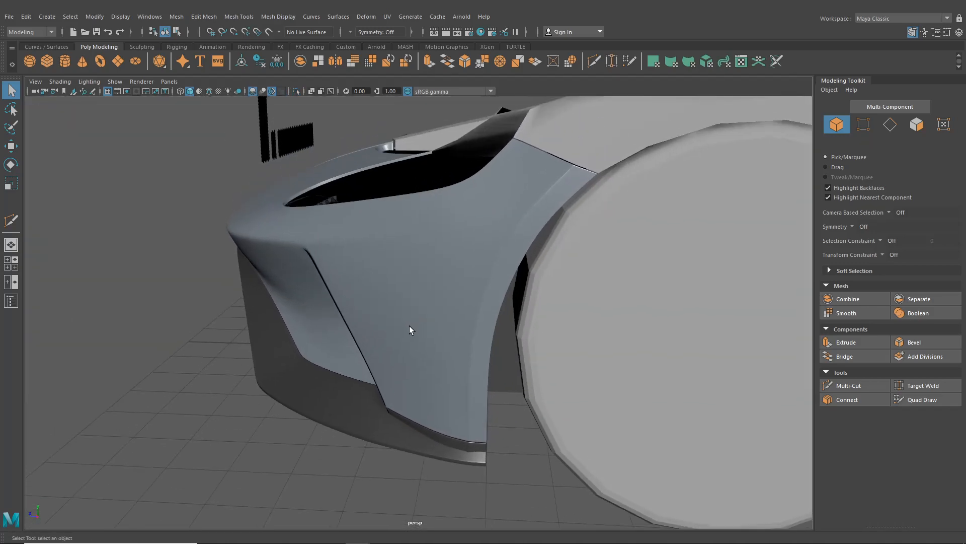
pyautogui.scroll(-3, 410, 331)
pyautogui.keyDown('alt'); pyautogui.moveTo(409, 330); pyautogui.dragTo(466, 343); pyautogui.keyUp('alt')
pyautogui.keyDown('alt'); pyautogui.moveTo(454, 304); pyautogui.dragTo(458, 347, button='middle'); pyautogui.keyUp('alt')
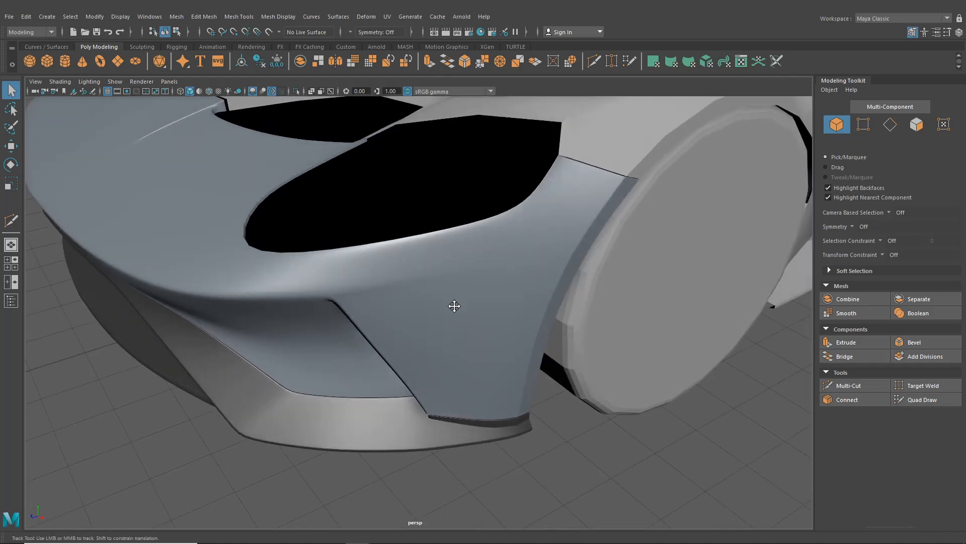
pyautogui.keyDown('alt'); pyautogui.moveTo(458, 348); pyautogui.dragTo(337, 316); pyautogui.keyUp('alt')
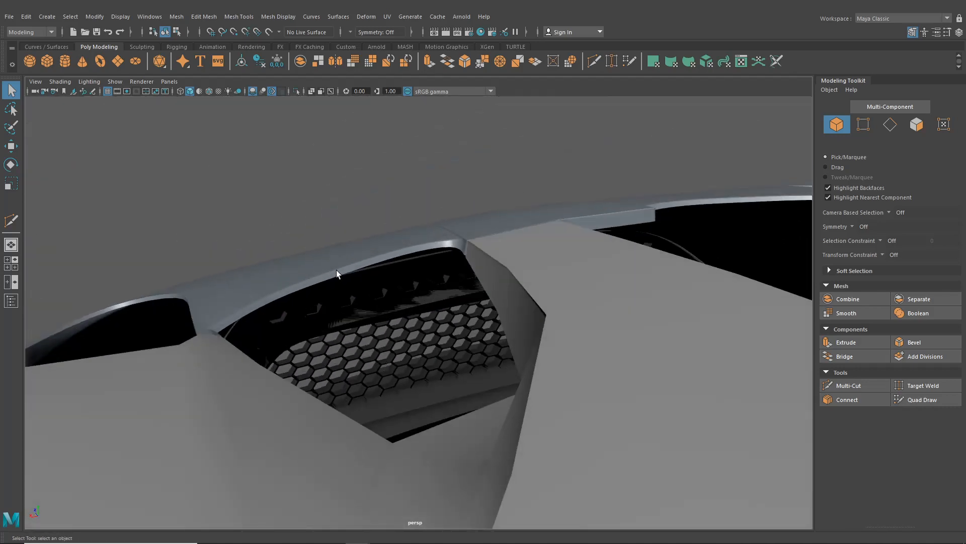
pyautogui.keyDown('alt'); pyautogui.moveTo(336, 270); pyautogui.dragTo(390, 269); pyautogui.keyUp('alt')
# - Select the hood-and-fender panel behind the bumper and switch it to vertex mode
pyautogui.click(432, 370)
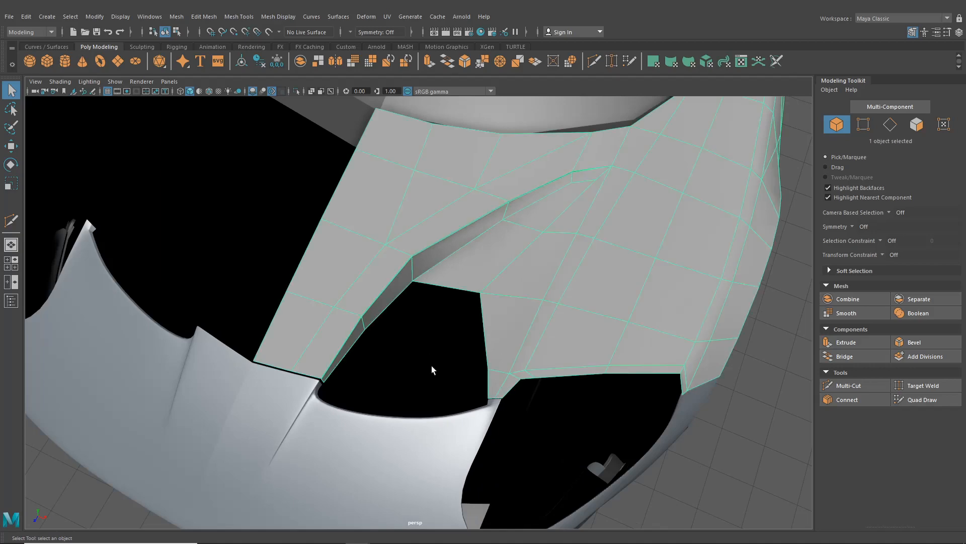
pyautogui.keyDown('alt'); pyautogui.moveTo(432, 370); pyautogui.dragTo(399, 334); pyautogui.keyUp('alt')
pyautogui.keyDown('alt'); pyautogui.moveTo(400, 334); pyautogui.dragTo(408, 332, button='middle'); pyautogui.keyUp('alt')
pyautogui.keyDown('alt'); pyautogui.moveTo(408, 332); pyautogui.dragTo(461, 272, button='right'); pyautogui.keyUp('alt')
pyautogui.keyDown('alt'); pyautogui.moveTo(461, 272); pyautogui.dragTo(337, 318, button='middle'); pyautogui.keyUp('alt')
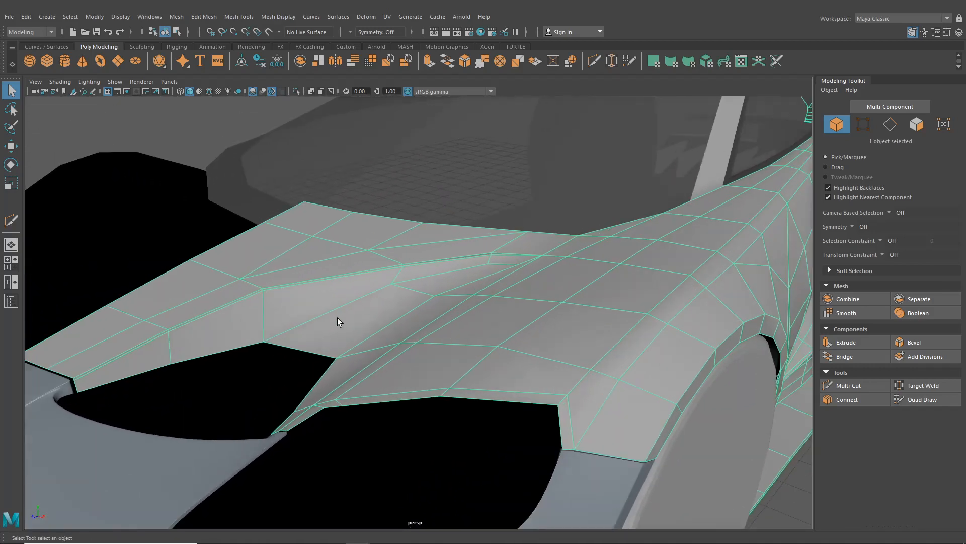
pyautogui.keyDown('alt'); pyautogui.moveTo(337, 318); pyautogui.dragTo(314, 299); pyautogui.keyUp('alt')
pyautogui.keyDown('alt'); pyautogui.moveTo(276, 372); pyautogui.dragTo(219, 352); pyautogui.keyUp('alt')
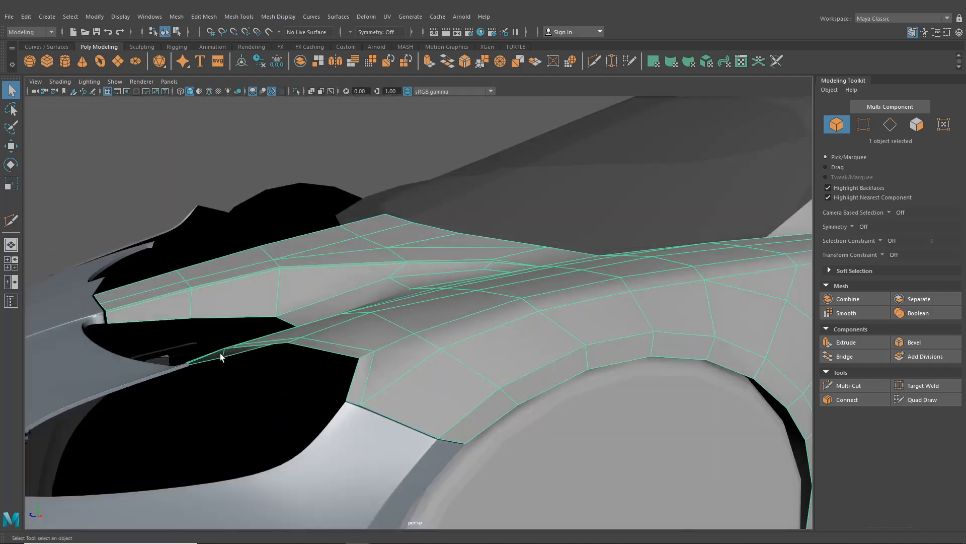
pyautogui.keyDown('alt'); pyautogui.moveTo(219, 352); pyautogui.dragTo(431, 358, button='middle'); pyautogui.keyUp('alt')
pyautogui.keyDown('alt'); pyautogui.moveTo(431, 358); pyautogui.dragTo(456, 352, button='right'); pyautogui.keyUp('alt')
pyautogui.moveTo(311, 256); pyautogui.dragTo(263, 255, button='right')
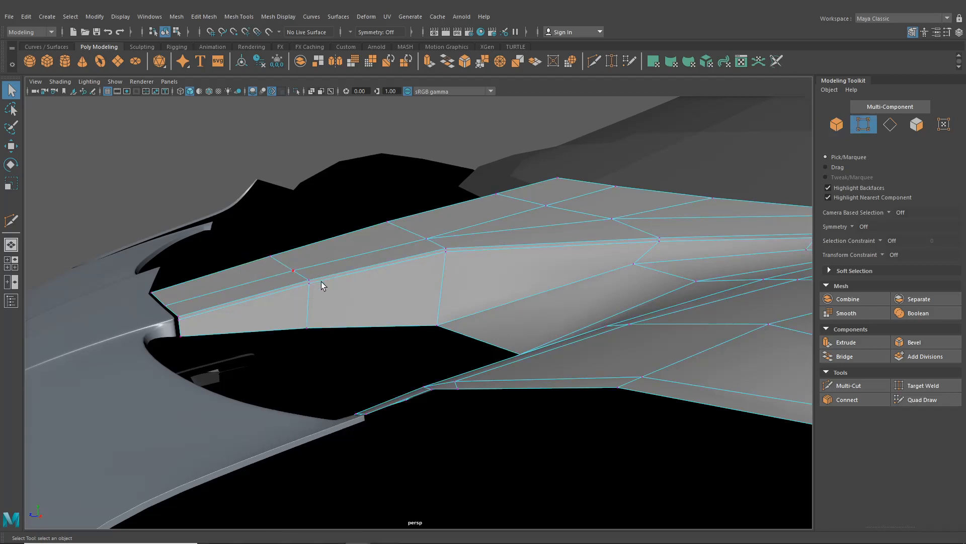
# - Inspect the vertices along the hood recess and select the one at its rear bend, checking it against the top-view blueprint
pyautogui.keyDown('alt'); pyautogui.moveTo(321, 282); pyautogui.dragTo(377, 282, button='middle'); pyautogui.keyUp('alt')
pyautogui.keyDown('alt'); pyautogui.moveTo(378, 282); pyautogui.dragTo(423, 282, button='right'); pyautogui.keyUp('alt')
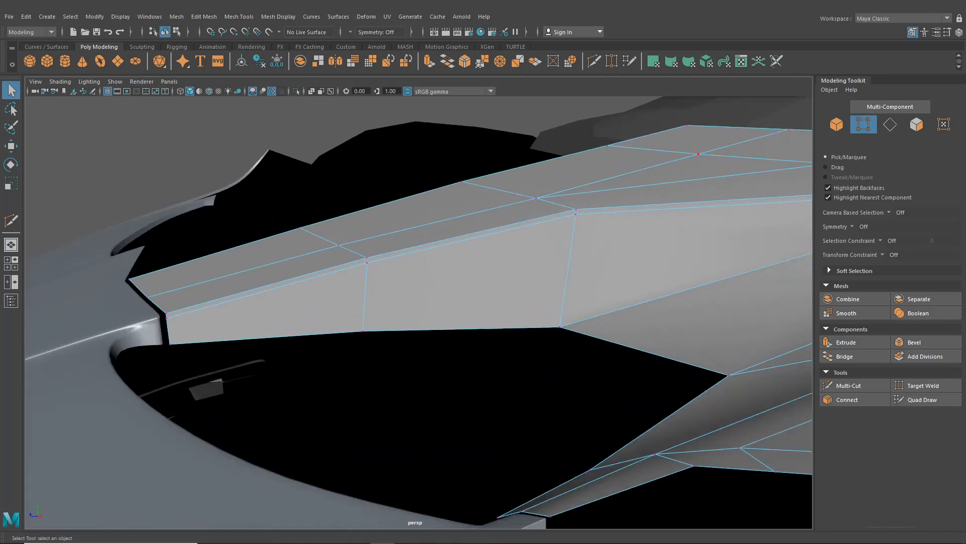
pyautogui.keyDown('alt'); pyautogui.moveTo(324, 248); pyautogui.dragTo(310, 275); pyautogui.keyUp('alt')
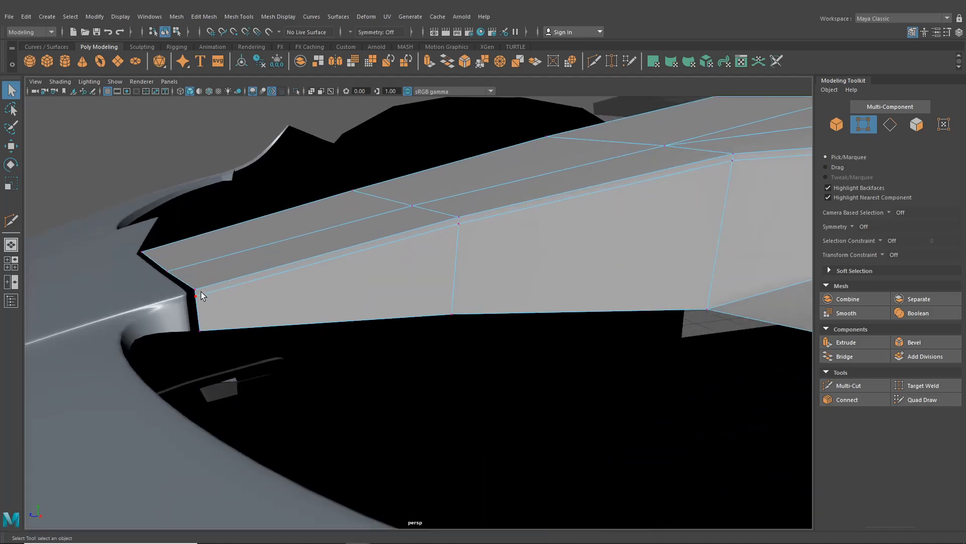
pyautogui.keyDown('alt'); pyautogui.moveTo(596, 209); pyautogui.dragTo(542, 222); pyautogui.keyUp('alt')
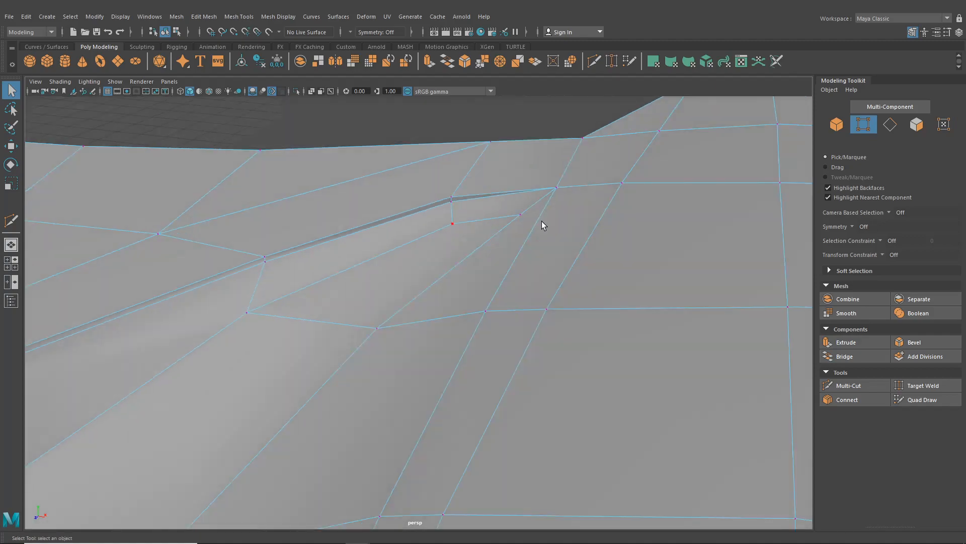
pyautogui.click(11, 263)
pyautogui.press('space')
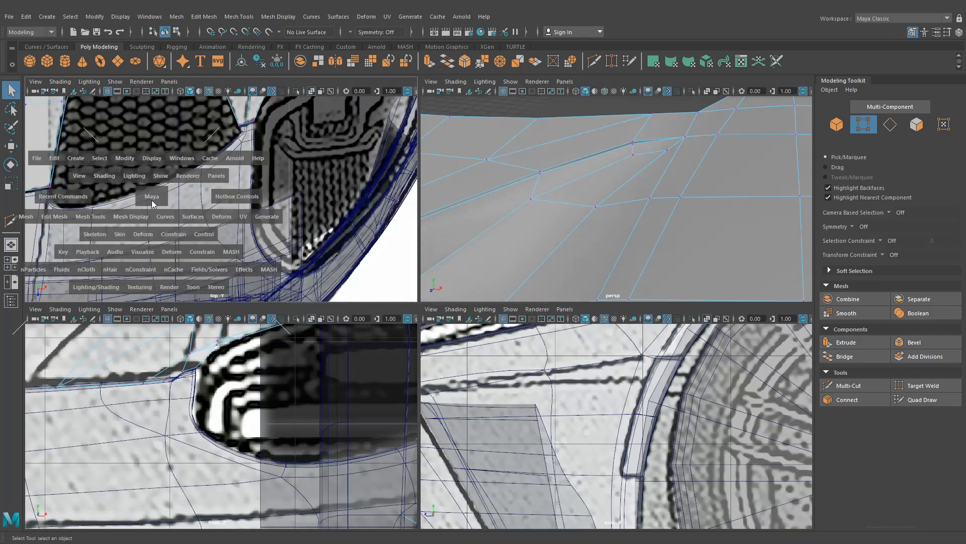
pyautogui.scroll(5, 402, 307)
pyautogui.scroll(4, 402, 306)
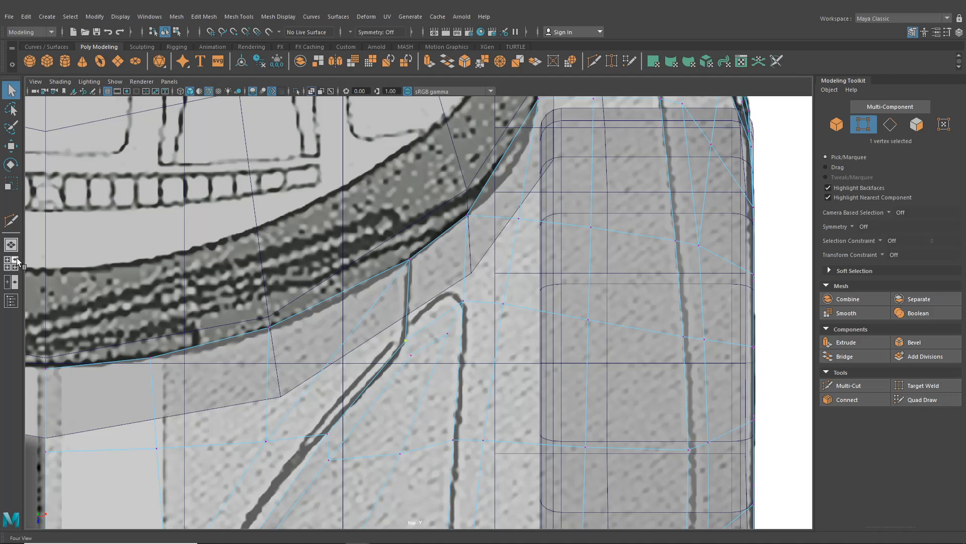
# - Multi-Cut a support edge from the hood's windshield-side border down across the recess lip, close beside the existing edge at the rear bend
pyautogui.click(11, 245)
pyautogui.keyDown('alt'); pyautogui.moveTo(429, 278); pyautogui.dragTo(498, 251); pyautogui.keyUp('alt')
pyautogui.keyDown('alt'); pyautogui.moveTo(470, 229); pyautogui.dragTo(489, 291, button='middle'); pyautogui.keyUp('alt')
pyautogui.scroll(3, 524, 157)
pyautogui.click(596, 62)
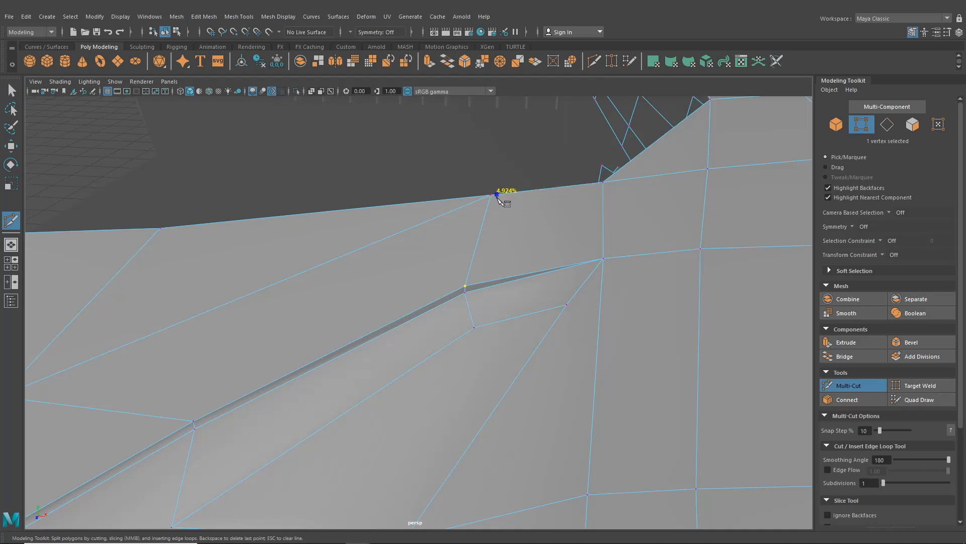
pyautogui.keyDown('alt'); pyautogui.moveTo(495, 222); pyautogui.dragTo(495, 262, button='right'); pyautogui.keyUp('alt')
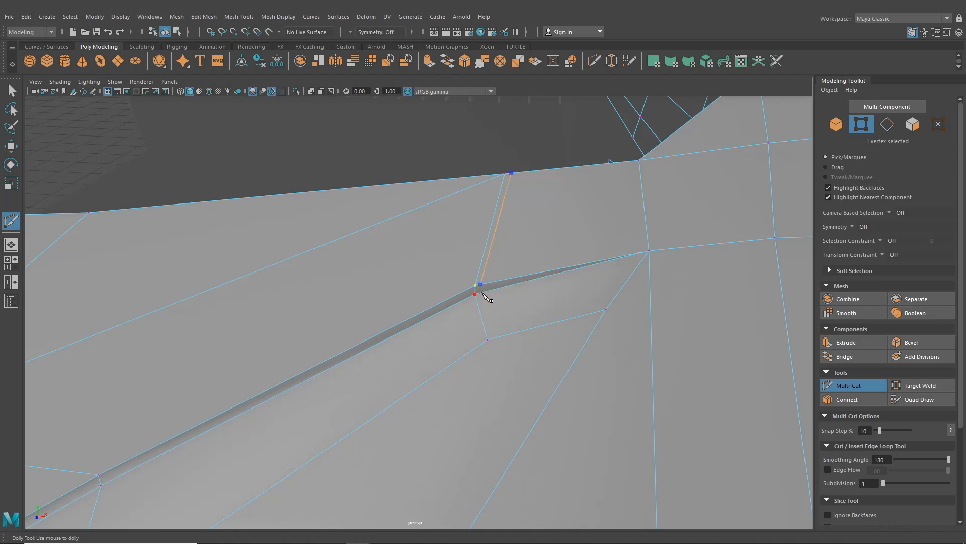
pyautogui.keyDown('alt'); pyautogui.moveTo(486, 298); pyautogui.dragTo(544, 281, button='right'); pyautogui.keyUp('alt')
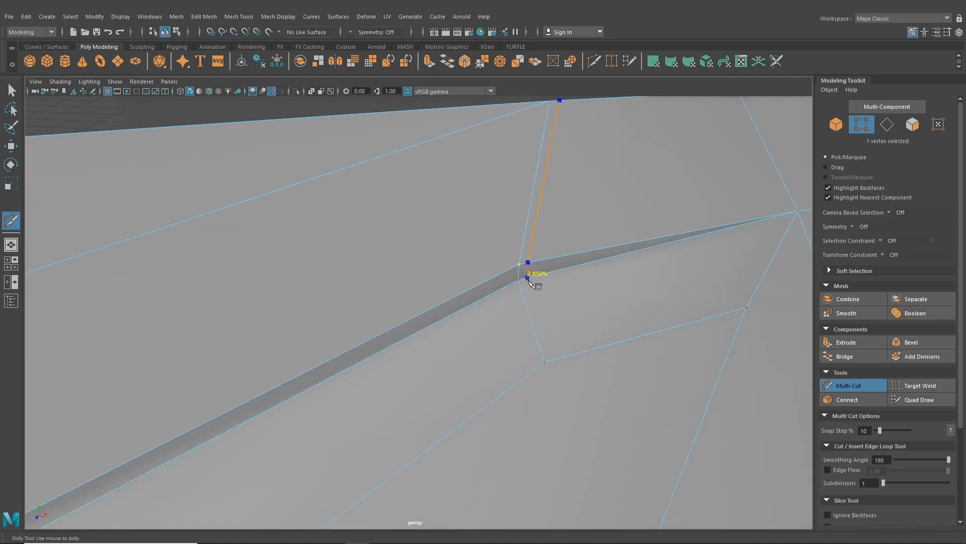
pyautogui.rightClick(531, 298)
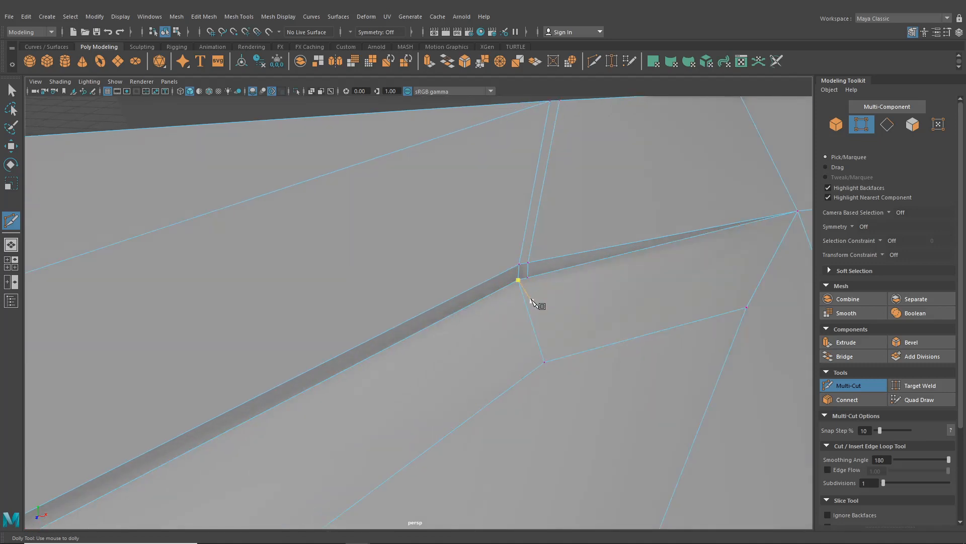
# - Cut a diagonal across the small lip face at the lower end of the new support edge and leave Multi-Cut
pyautogui.click(519, 264)
pyautogui.click(528, 278)
pyautogui.scroll(-2, 534, 302)
pyautogui.scroll(-3, 535, 308)
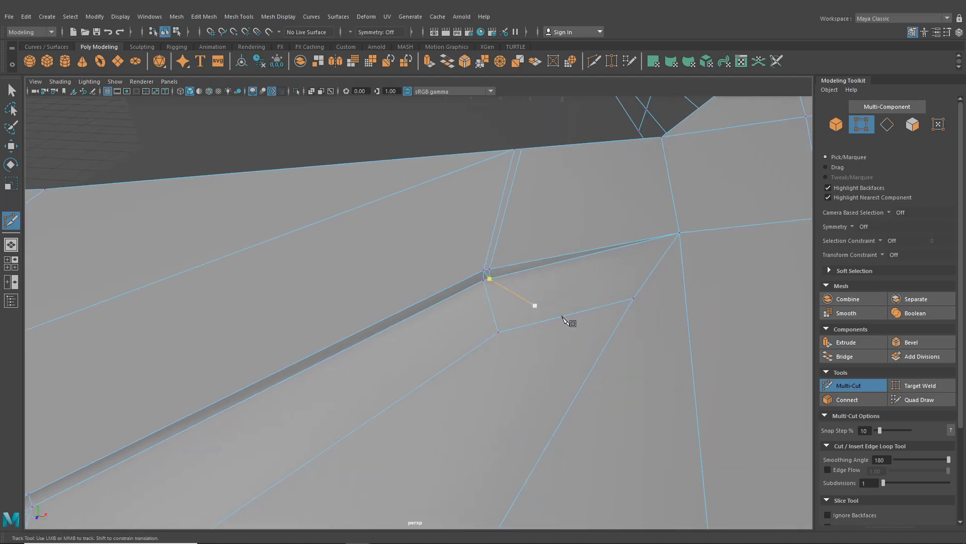
pyautogui.click(8, 92)
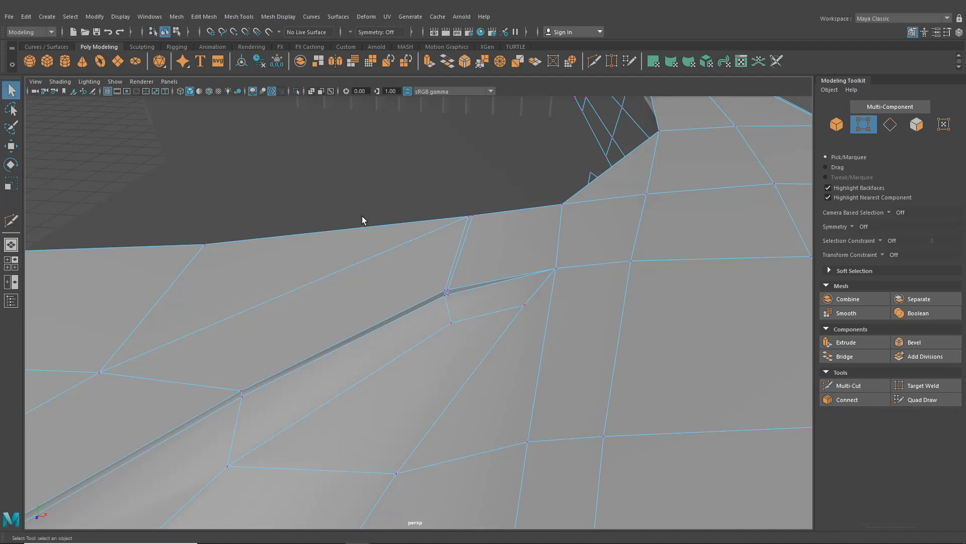
# - Examine the topology around the recess's rear bend and the new support edge from several angles
pyautogui.scroll(3, 362, 218)
pyautogui.keyDown('alt'); pyautogui.moveTo(382, 236); pyautogui.dragTo(325, 247); pyautogui.keyUp('alt')
pyautogui.keyDown('alt'); pyautogui.moveTo(403, 249); pyautogui.dragTo(352, 263, button='middle'); pyautogui.keyUp('alt')
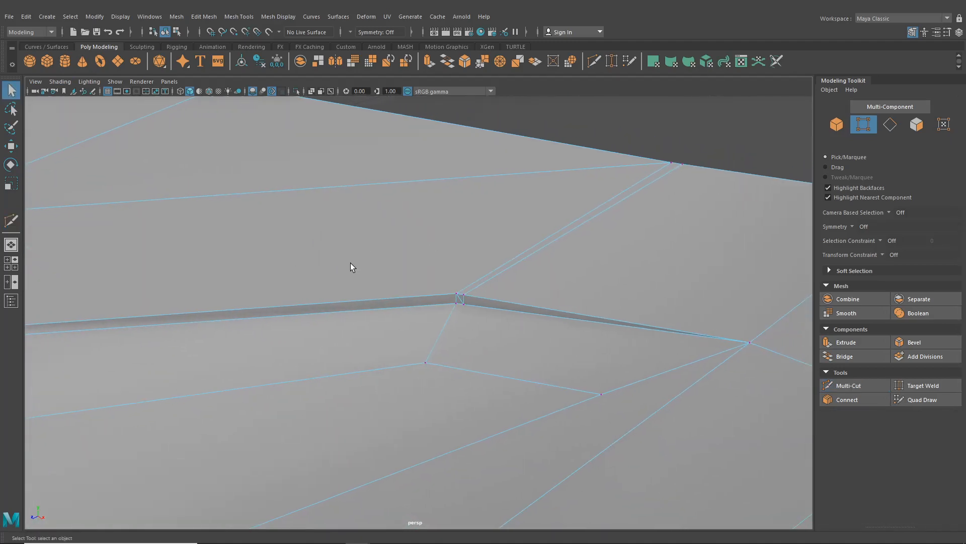
pyautogui.keyDown('alt'); pyautogui.moveTo(352, 263); pyautogui.dragTo(395, 250); pyautogui.keyUp('alt')
pyautogui.scroll(-3, 354, 265)
pyautogui.keyDown('alt'); pyautogui.moveTo(356, 267); pyautogui.dragTo(428, 274, button='middle'); pyautogui.keyUp('alt')
pyautogui.scroll(3, 428, 327)
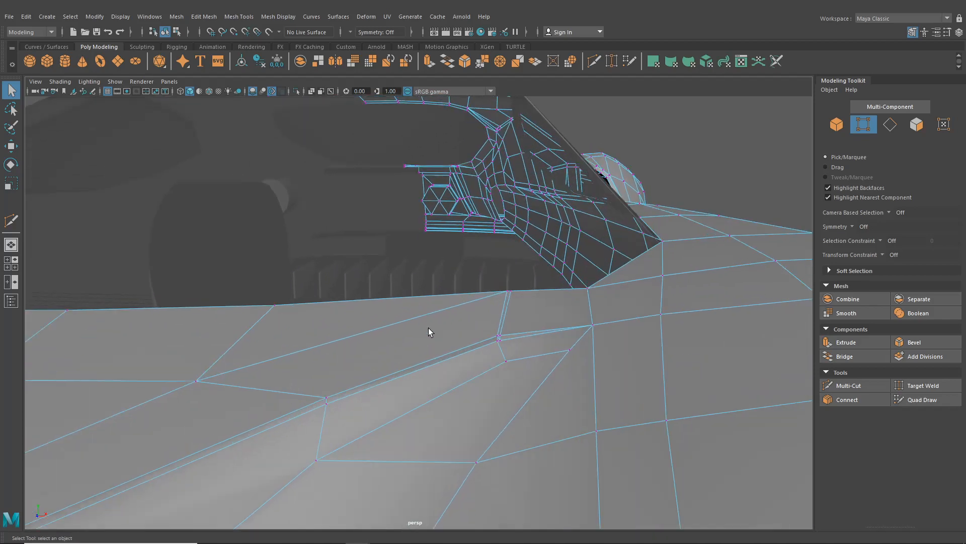
pyautogui.keyDown('alt'); pyautogui.moveTo(429, 332); pyautogui.dragTo(384, 279, button='middle'); pyautogui.keyUp('alt')
pyautogui.scroll(2, 428, 272)
# - Switch to face mode and select the narrow face strip running from the windshield-side border down into the recess lip
pyautogui.moveTo(472, 264); pyautogui.dragTo(410, 254, button='right')
pyautogui.keyDown('alt'); pyautogui.moveTo(463, 269); pyautogui.dragTo(481, 233); pyautogui.keyUp('alt')
pyautogui.click(481, 233)
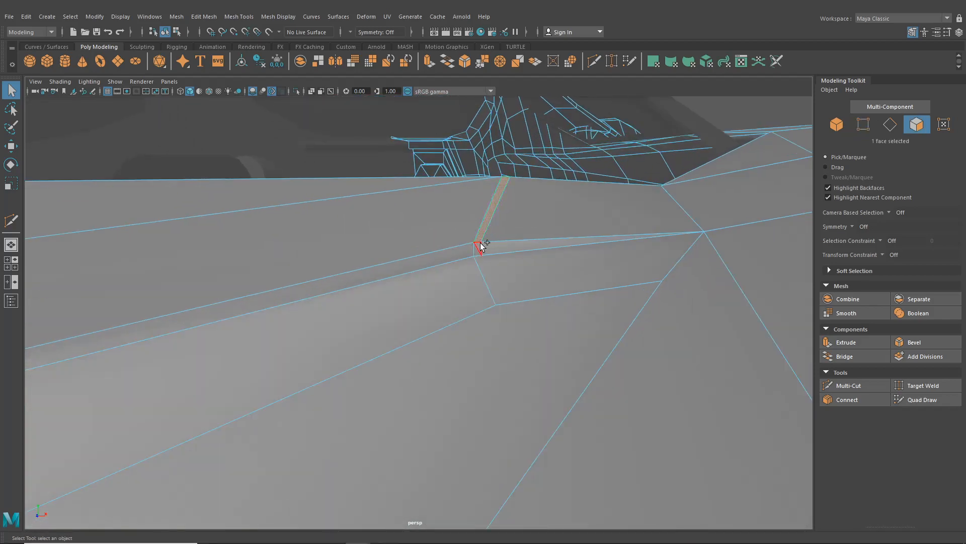
pyautogui.keyDown('shift'); pyautogui.click(478, 247); pyautogui.keyUp('shift')
pyautogui.keyDown('shift'); pyautogui.click(440, 259); pyautogui.keyUp('shift')
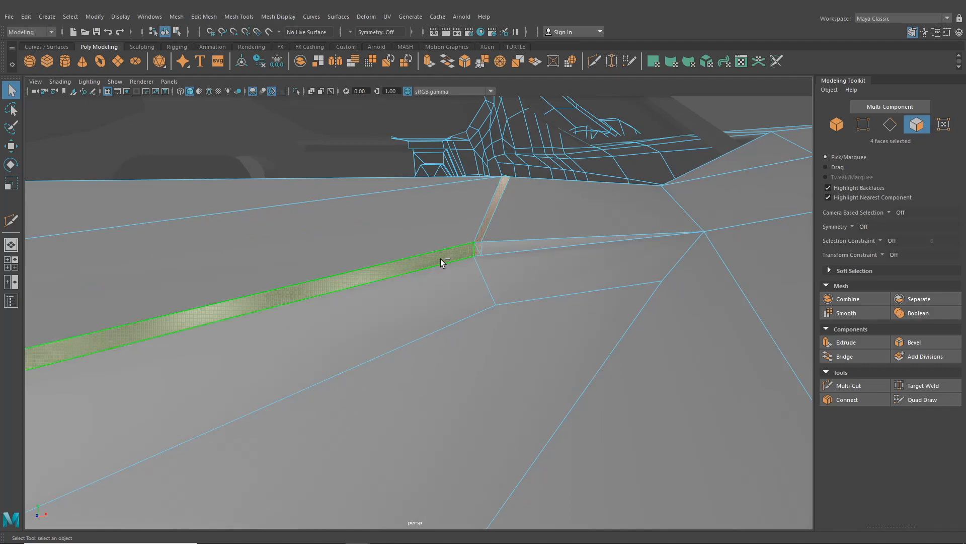
# - Examine the recess lip and the side wall below it from several angles
pyautogui.scroll(-3, 440, 259)
pyautogui.keyDown('alt'); pyautogui.moveTo(440, 259); pyautogui.dragTo(531, 298, button='middle'); pyautogui.keyUp('alt')
pyautogui.scroll(-3, 531, 298)
pyautogui.keyDown('alt'); pyautogui.moveTo(532, 298); pyautogui.dragTo(389, 313); pyautogui.keyUp('alt')
pyautogui.keyDown('alt'); pyautogui.moveTo(388, 313); pyautogui.dragTo(478, 274, button='middle'); pyautogui.keyUp('alt')
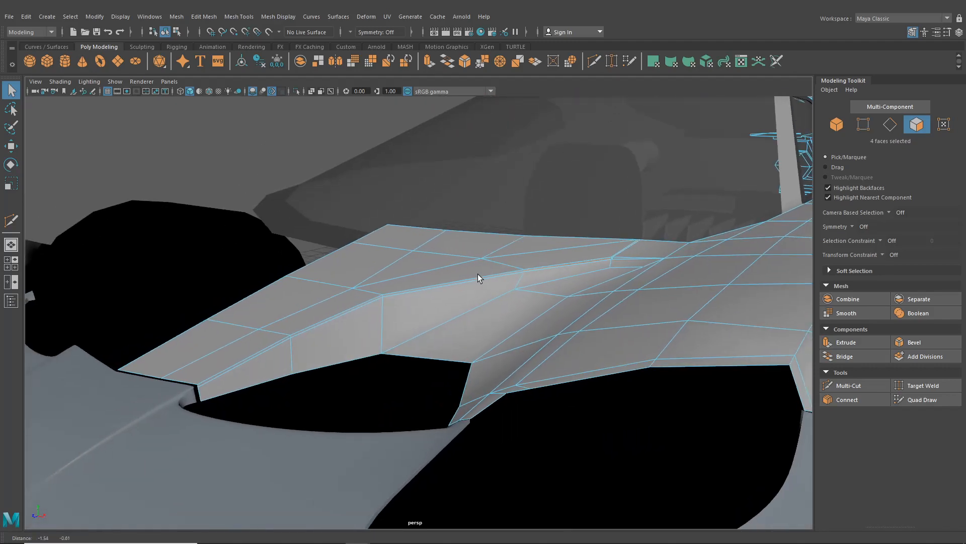
pyautogui.keyDown('alt'); pyautogui.moveTo(478, 273); pyautogui.dragTo(548, 246); pyautogui.keyUp('alt')
pyautogui.keyDown('alt'); pyautogui.moveTo(548, 246); pyautogui.dragTo(485, 251, button='middle'); pyautogui.keyUp('alt')
pyautogui.scroll(3, 484, 250)
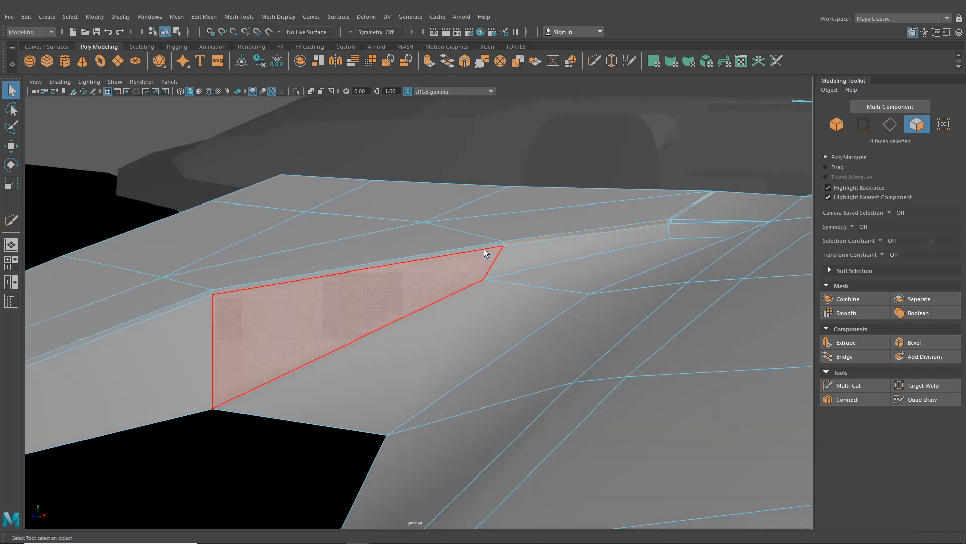
# - Insert an edge loop along the recess side wall, close below the existing lip edge, from the front end to the rear bend
pyautogui.click(251, 17)
pyautogui.click(260, 89)
pyautogui.scroll(2, 476, 233)
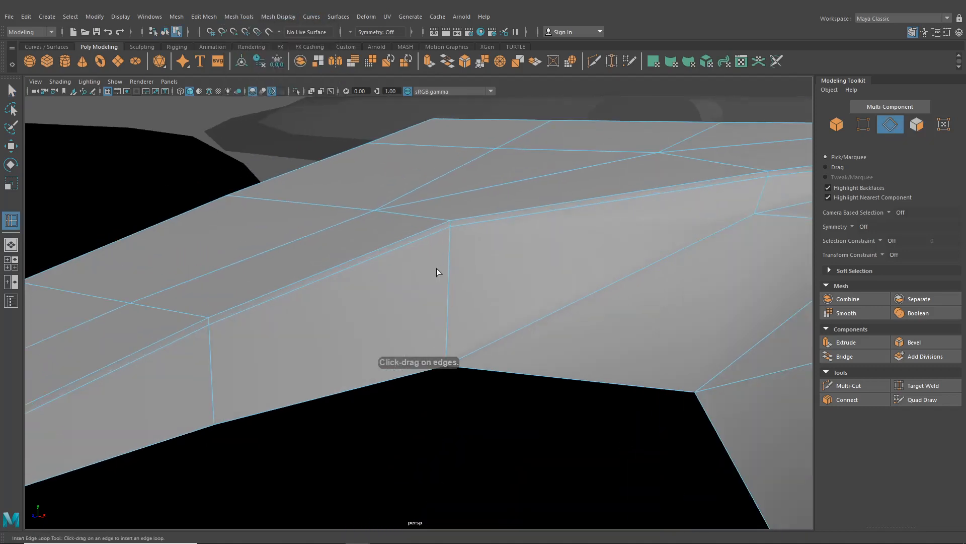
pyautogui.keyDown('alt'); pyautogui.moveTo(436, 268); pyautogui.dragTo(456, 262); pyautogui.keyUp('alt')
pyautogui.keyDown('alt'); pyautogui.moveTo(456, 262); pyautogui.dragTo(602, 214, button='middle'); pyautogui.keyUp('alt')
pyautogui.scroll(-5, 524, 242)
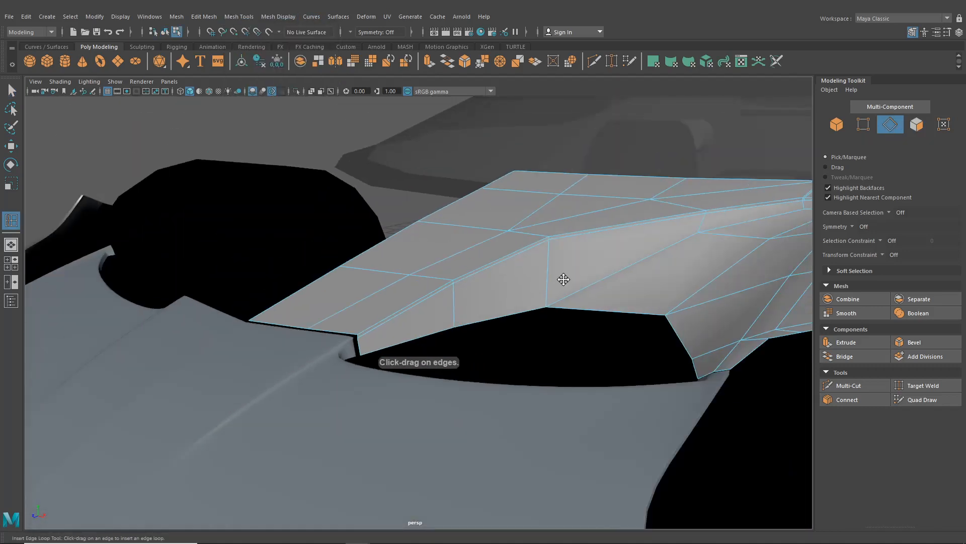
pyautogui.keyDown('alt'); pyautogui.moveTo(564, 278); pyautogui.dragTo(505, 231); pyautogui.keyUp('alt')
pyautogui.click(520, 225)
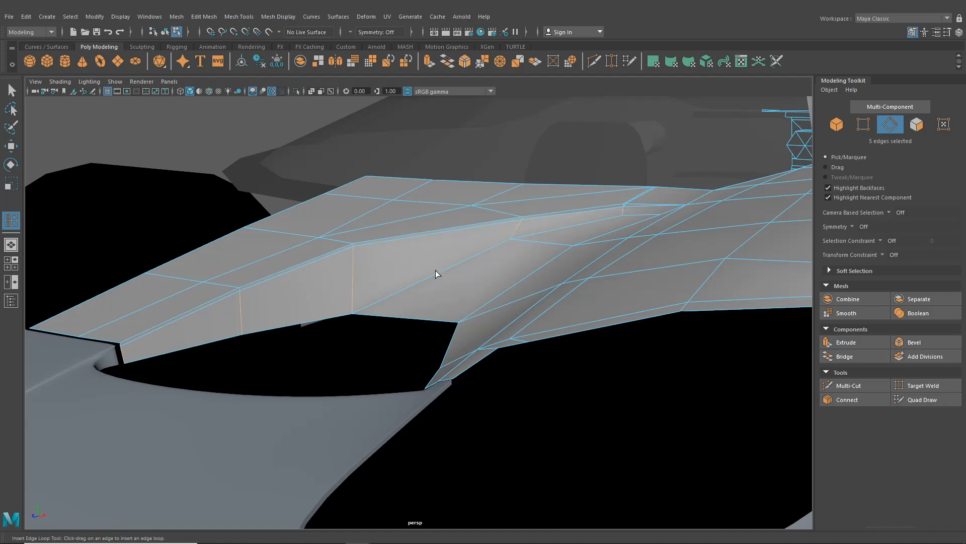
pyautogui.scroll(6, 531, 261)
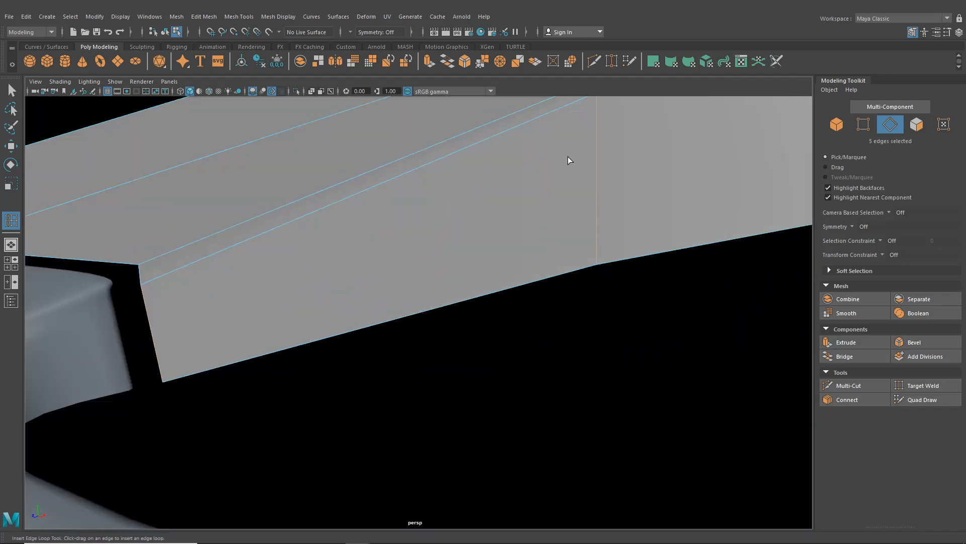
pyautogui.keyDown('alt'); pyautogui.moveTo(568, 156); pyautogui.dragTo(549, 185); pyautogui.keyUp('alt')
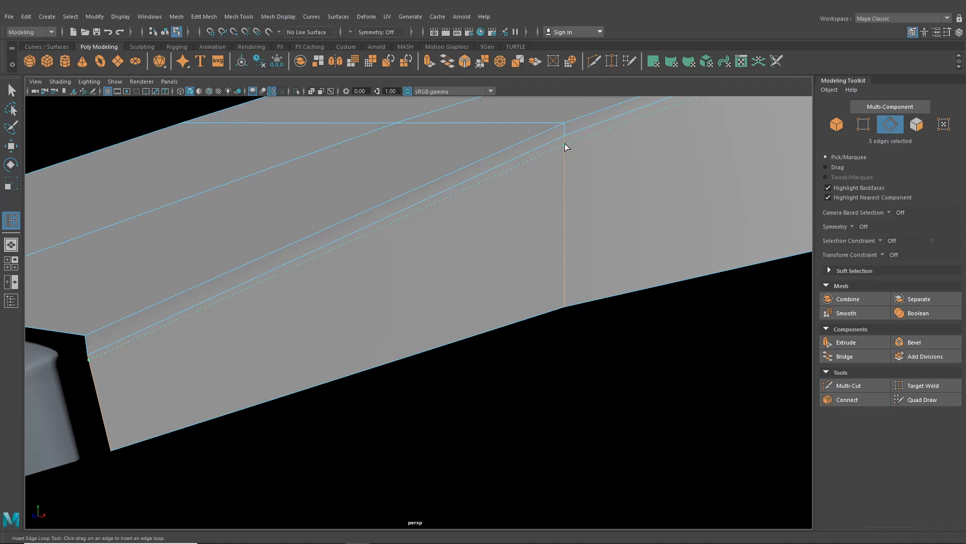
pyautogui.keyDown('alt'); pyautogui.moveTo(565, 146); pyautogui.dragTo(372, 276); pyautogui.keyUp('alt')
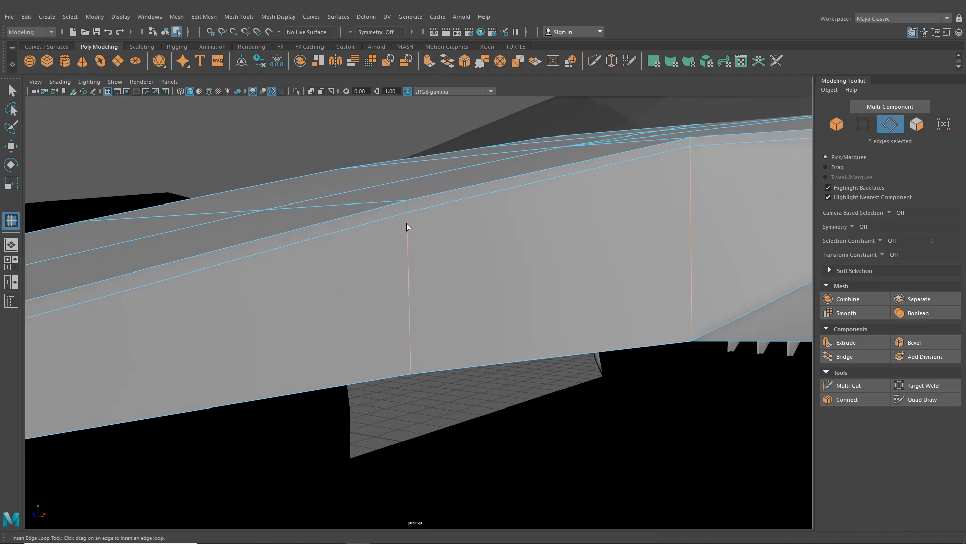
pyautogui.keyDown('alt'); pyautogui.moveTo(406, 223); pyautogui.dragTo(243, 312); pyautogui.keyUp('alt')
# - Set the transform constraint to Edge and slide the new loop's front-end vertex slightly along its edge
pyautogui.click(12, 146)
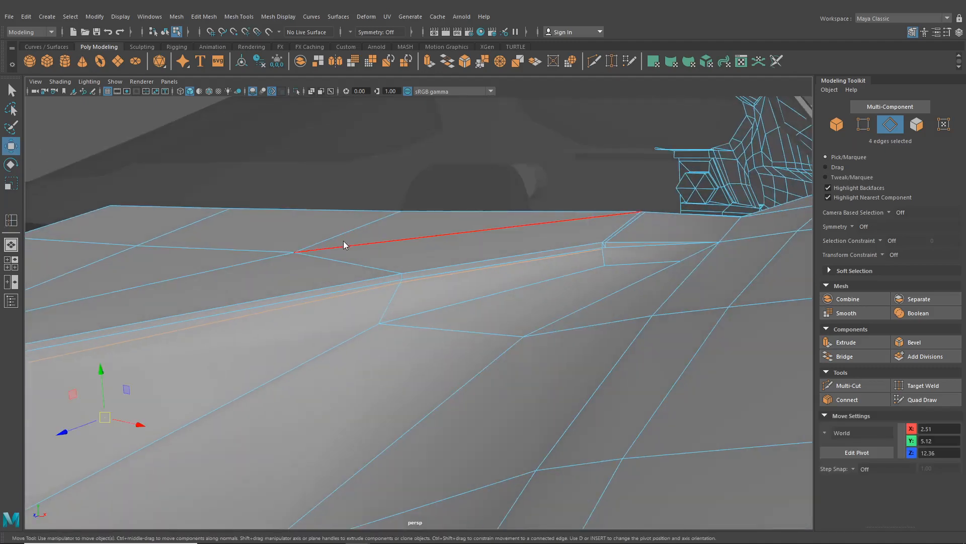
pyautogui.moveTo(343, 240); pyautogui.dragTo(293, 242, button='right')
pyautogui.keyDown('alt'); pyautogui.moveTo(282, 244); pyautogui.dragTo(213, 278, button='right'); pyautogui.keyUp('alt')
pyautogui.keyDown('alt'); pyautogui.moveTo(213, 279); pyautogui.dragTo(512, 193, button='middle'); pyautogui.keyUp('alt')
pyautogui.keyDown('alt'); pyautogui.moveTo(512, 194); pyautogui.dragTo(406, 218); pyautogui.keyUp('alt')
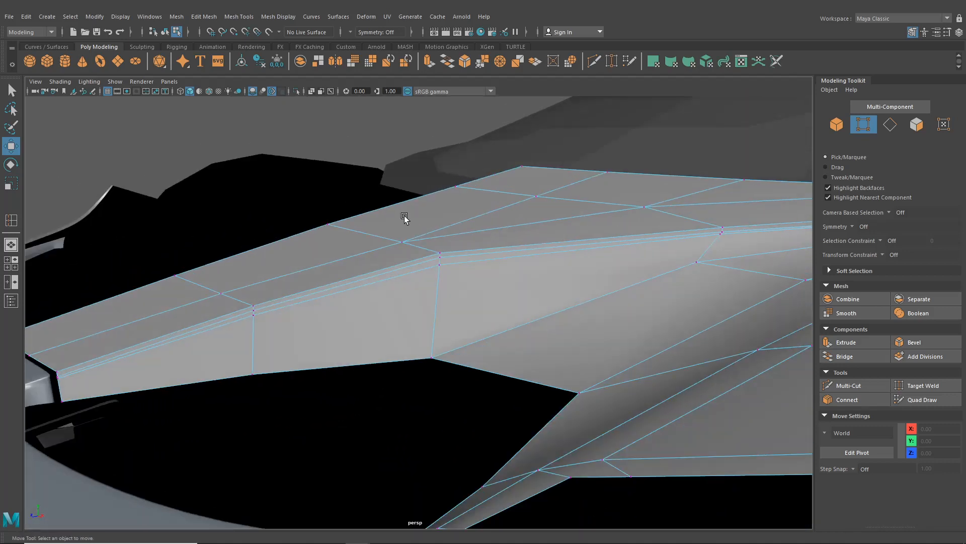
pyautogui.keyDown('alt'); pyautogui.moveTo(406, 218); pyautogui.dragTo(498, 212, button='right'); pyautogui.keyUp('alt')
pyautogui.keyDown('alt'); pyautogui.moveTo(498, 212); pyautogui.dragTo(537, 192, button='middle'); pyautogui.keyUp('alt')
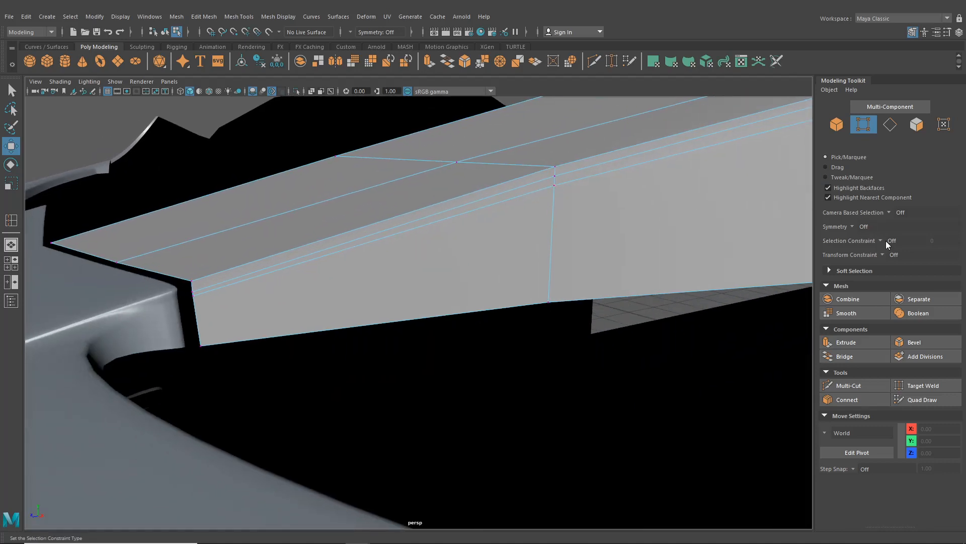
pyautogui.click(883, 255)
pyautogui.click(904, 273)
pyautogui.keyDown('alt'); pyautogui.moveTo(297, 271); pyautogui.dragTo(320, 272, button='middle'); pyautogui.keyUp('alt')
pyautogui.scroll(3, 320, 272)
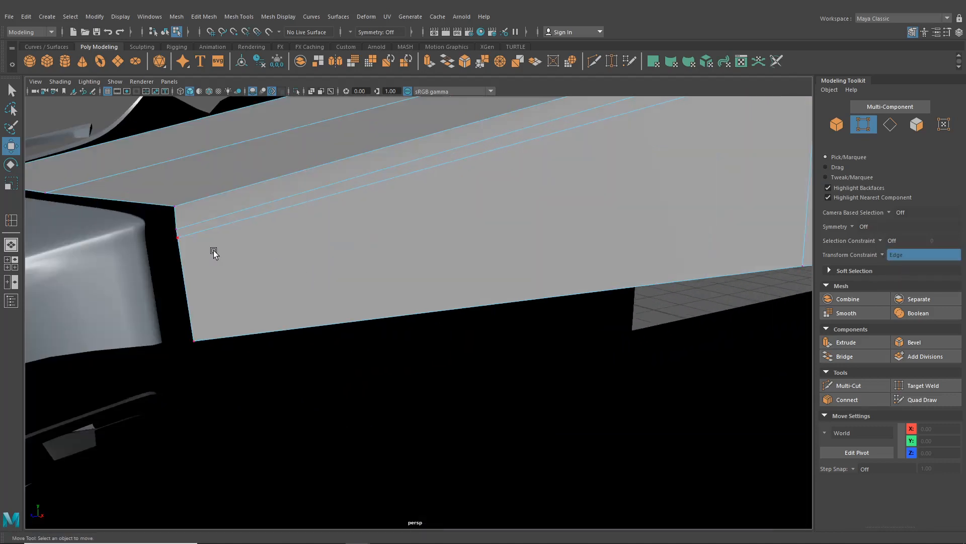
pyautogui.click(176, 236)
pyautogui.moveTo(176, 211); pyautogui.dragTo(176, 217)
# - Slide the new loop's next two vertices upward along the side wall's vertical edges, closer to the lip
pyautogui.keyDown('alt'); pyautogui.moveTo(579, 136); pyautogui.dragTo(337, 235, button='middle'); pyautogui.keyUp('alt')
pyautogui.moveTo(578, 146); pyautogui.dragTo(580, 143)
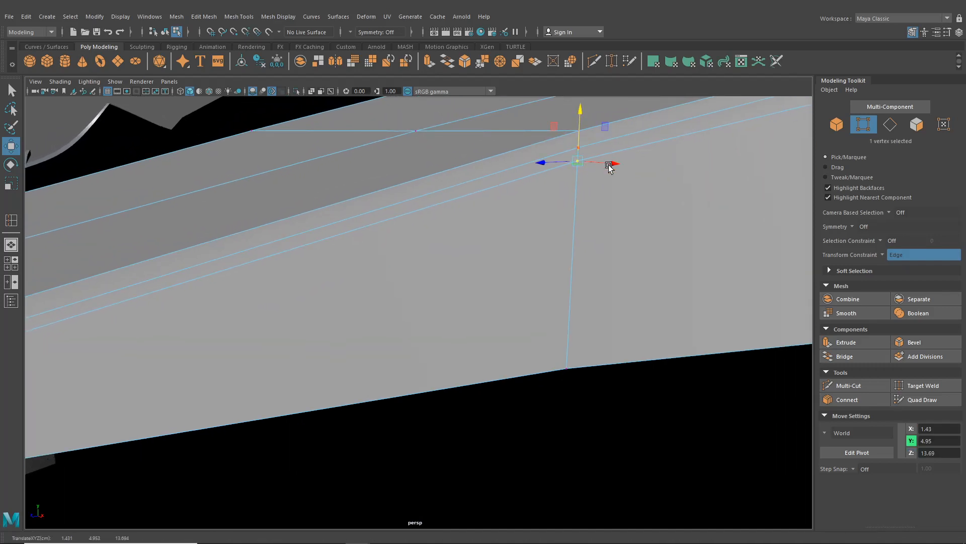
pyautogui.keyDown('alt'); pyautogui.moveTo(609, 165); pyautogui.dragTo(310, 245, button='middle'); pyautogui.keyUp('alt')
pyautogui.keyDown('alt'); pyautogui.moveTo(477, 208); pyautogui.dragTo(539, 207, button='middle'); pyautogui.keyUp('alt')
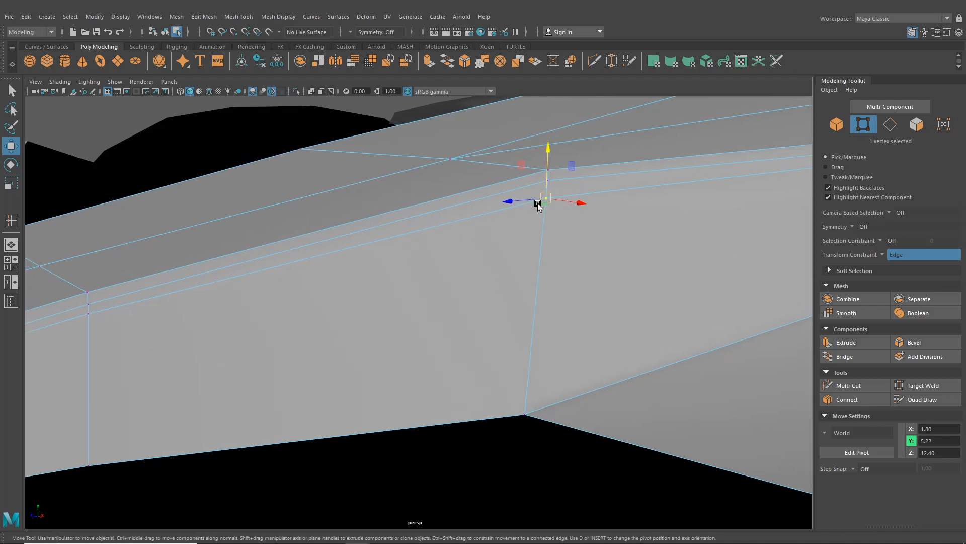
pyautogui.keyDown('alt'); pyautogui.moveTo(539, 207); pyautogui.dragTo(529, 203, button='right'); pyautogui.keyUp('alt')
pyautogui.moveTo(537, 172); pyautogui.dragTo(538, 167)
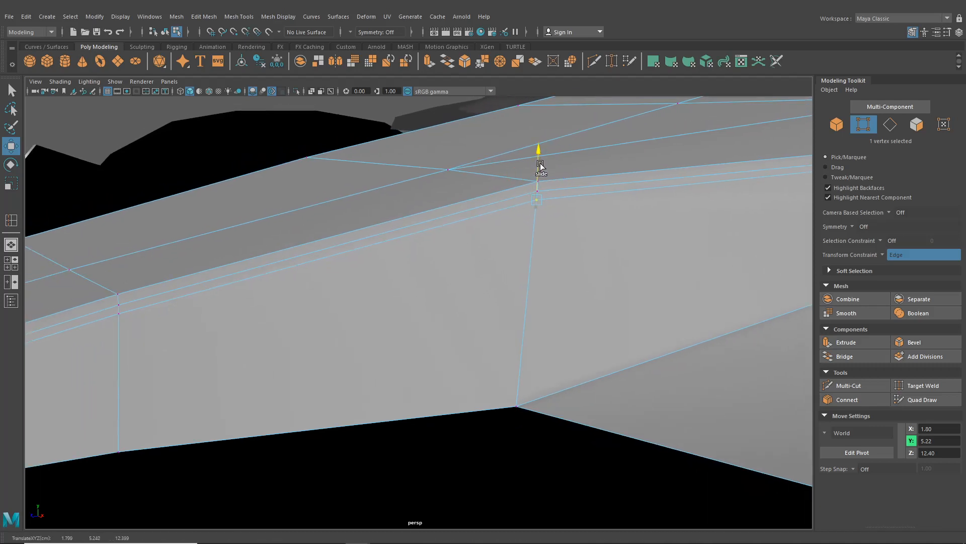
# - Slide the new loop's two rear vertices slightly down along their edges, away from the lip
pyautogui.keyDown('alt'); pyautogui.moveTo(542, 176); pyautogui.dragTo(267, 229, button='middle'); pyautogui.keyUp('alt')
pyautogui.keyDown('alt'); pyautogui.moveTo(267, 228); pyautogui.dragTo(413, 226, button='right'); pyautogui.keyUp('alt')
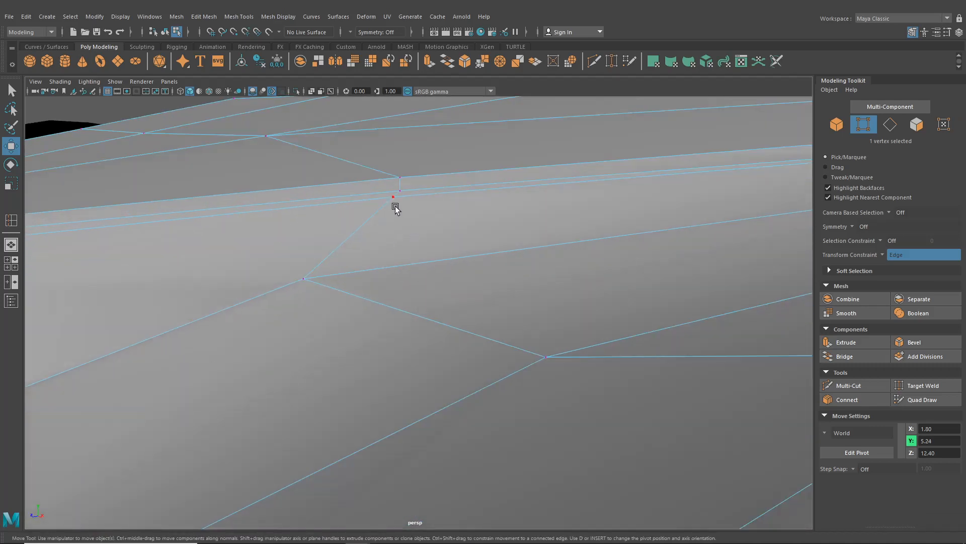
pyautogui.moveTo(394, 171); pyautogui.dragTo(395, 174)
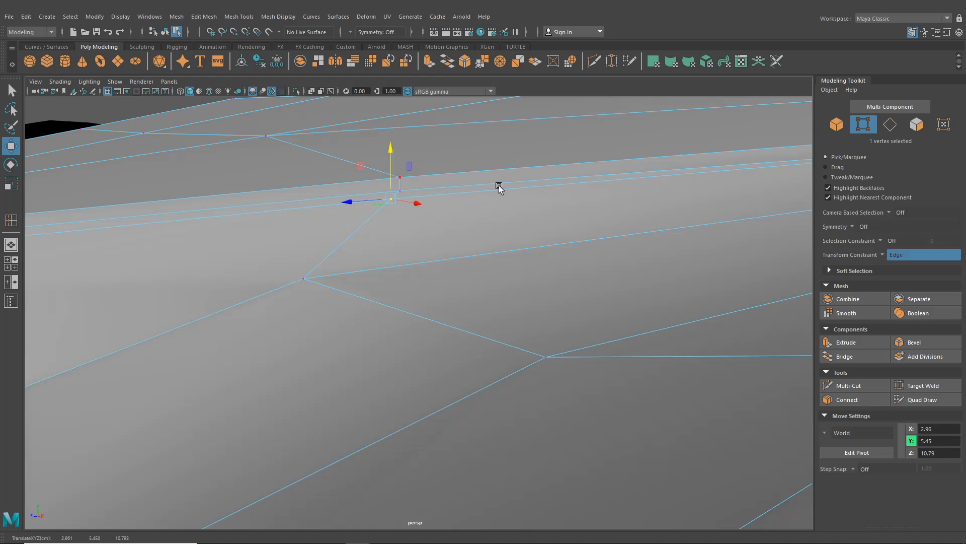
pyautogui.keyDown('alt'); pyautogui.moveTo(578, 216); pyautogui.dragTo(269, 297, button='middle'); pyautogui.keyUp('alt')
pyautogui.keyDown('alt'); pyautogui.moveTo(270, 297); pyautogui.dragTo(341, 295, button='right'); pyautogui.keyUp('alt')
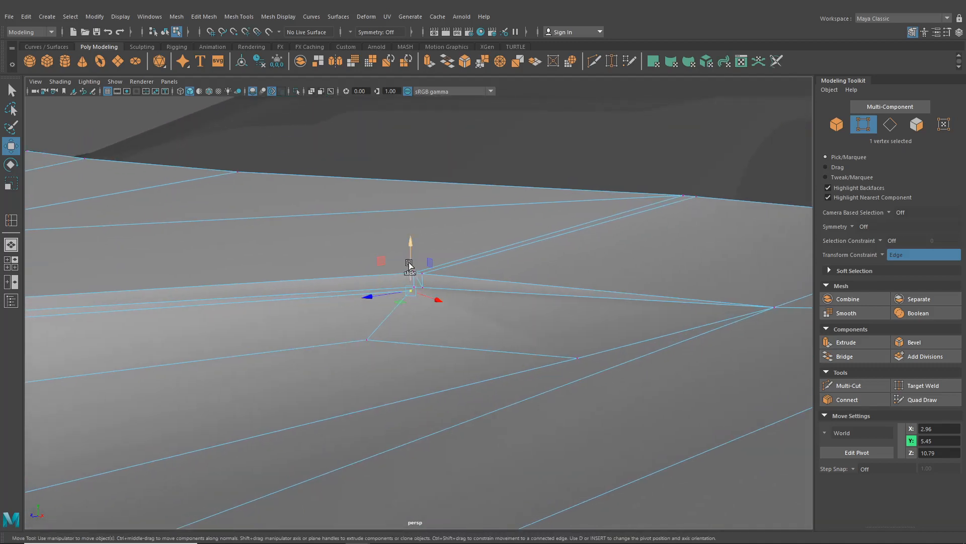
pyautogui.moveTo(410, 263); pyautogui.dragTo(410, 269)
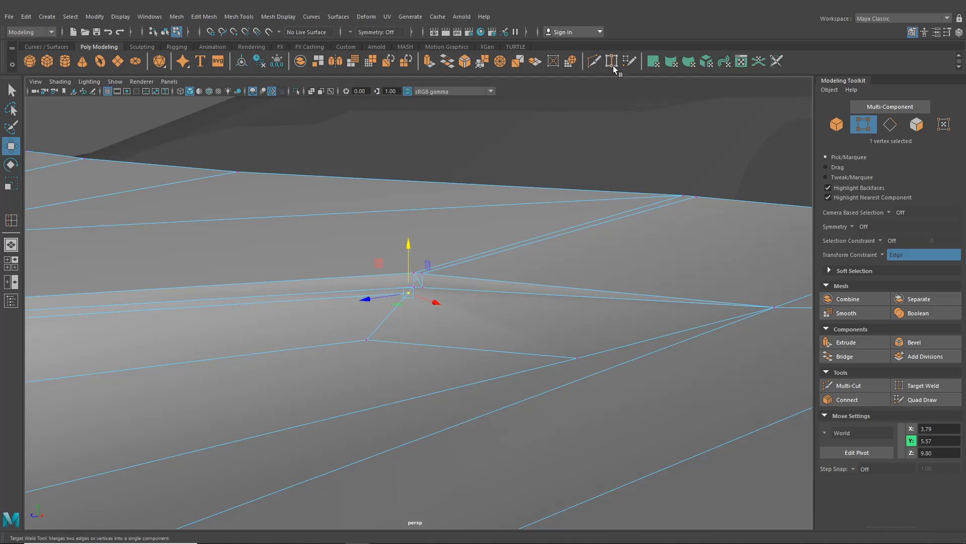
# - Multi-Cut a short edge from the new loop's rear end to the adjacent corner of the small lip face
pyautogui.click(592, 62)
pyautogui.keyDown('alt'); pyautogui.moveTo(509, 241); pyautogui.dragTo(567, 306); pyautogui.keyUp('alt')
pyautogui.keyDown('alt'); pyautogui.moveTo(567, 306); pyautogui.dragTo(564, 271, button='middle'); pyautogui.keyUp('alt')
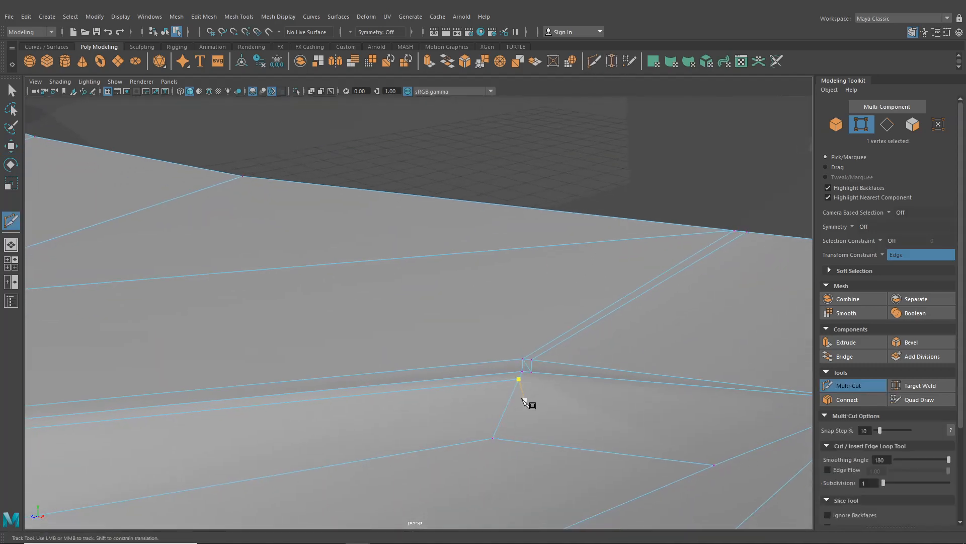
pyautogui.click(531, 372)
pyautogui.press('BackSpace')
pyautogui.click(13, 96)
# - Delete the narrow face strip below the lip, the small faces at the rear bend and the strip up to the windshield border
pyautogui.scroll(-5, 537, 294)
pyautogui.keyDown('alt'); pyautogui.moveTo(537, 294); pyautogui.dragTo(600, 262); pyautogui.keyUp('alt')
pyautogui.moveTo(518, 285); pyautogui.dragTo(520, 301, button='right')
pyautogui.keyDown('alt'); pyautogui.moveTo(520, 301); pyautogui.dragTo(591, 279); pyautogui.keyUp('alt')
pyautogui.keyDown('alt'); pyautogui.moveTo(591, 280); pyautogui.dragTo(544, 278, button='middle'); pyautogui.keyUp('alt')
pyautogui.doubleClick(558, 273)
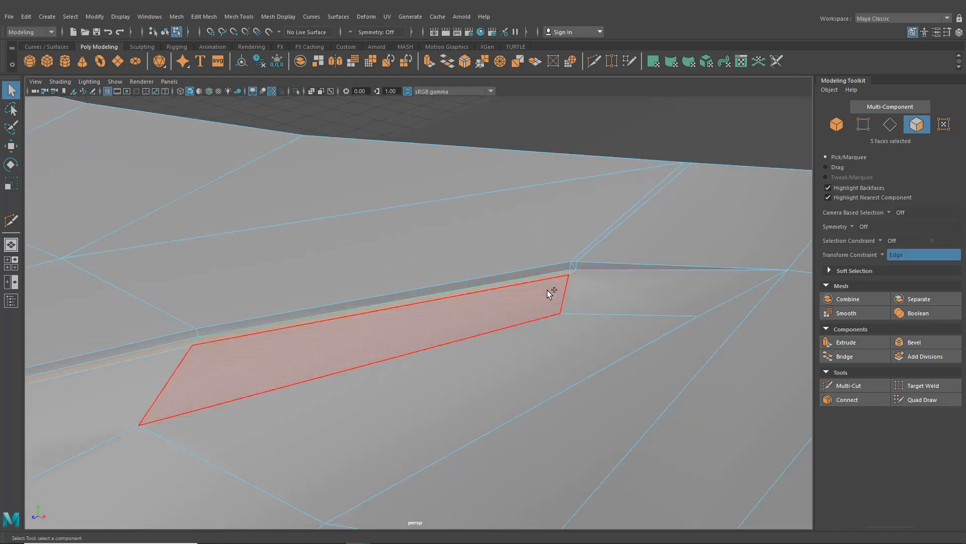
pyautogui.keyDown('ctrl'); pyautogui.keyDown('shift'); pyautogui.click(573, 266); pyautogui.keyUp('shift'); pyautogui.keyUp('ctrl')
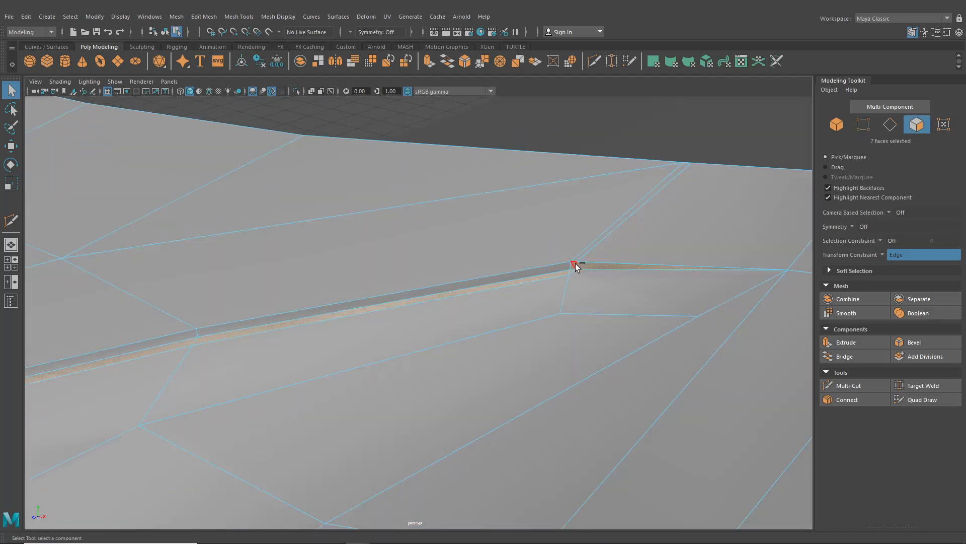
pyautogui.keyDown('ctrl'); pyautogui.keyDown('shift'); pyautogui.click(579, 259); pyautogui.keyUp('shift'); pyautogui.keyUp('ctrl')
pyautogui.keyDown('alt'); pyautogui.moveTo(579, 258); pyautogui.dragTo(585, 276); pyautogui.keyUp('alt')
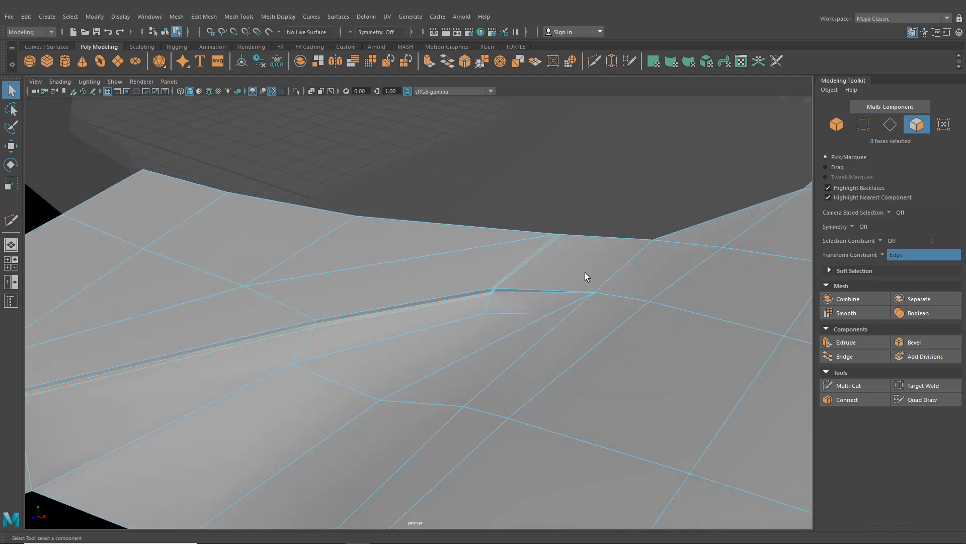
pyautogui.scroll(-3, 584, 274)
pyautogui.keyDown('alt'); pyautogui.moveTo(581, 276); pyautogui.dragTo(616, 274, button='middle'); pyautogui.keyUp('alt')
pyautogui.keyDown('alt'); pyautogui.moveTo(616, 275); pyautogui.dragTo(555, 258); pyautogui.keyUp('alt')
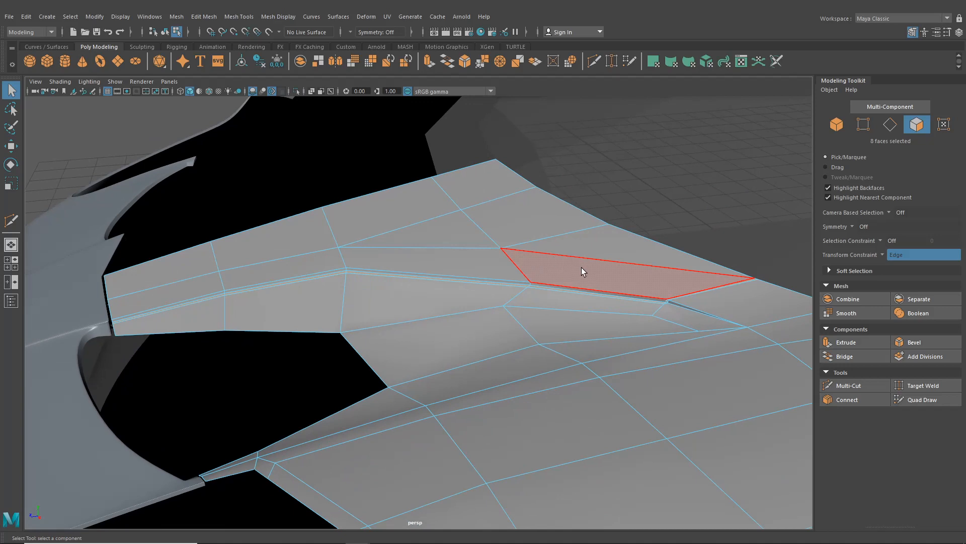
pyautogui.press('Delete')
pyautogui.keyDown('alt'); pyautogui.moveTo(482, 290); pyautogui.dragTo(460, 242); pyautogui.keyUp('alt')
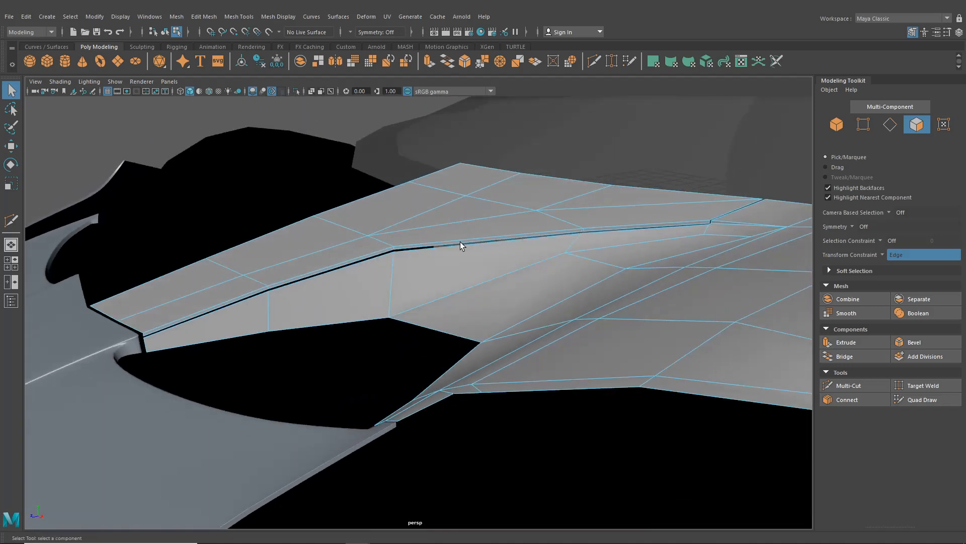
# - Return to object mode and separate the body mesh so the hood becomes its own object
pyautogui.click(165, 32)
pyautogui.click(345, 264)
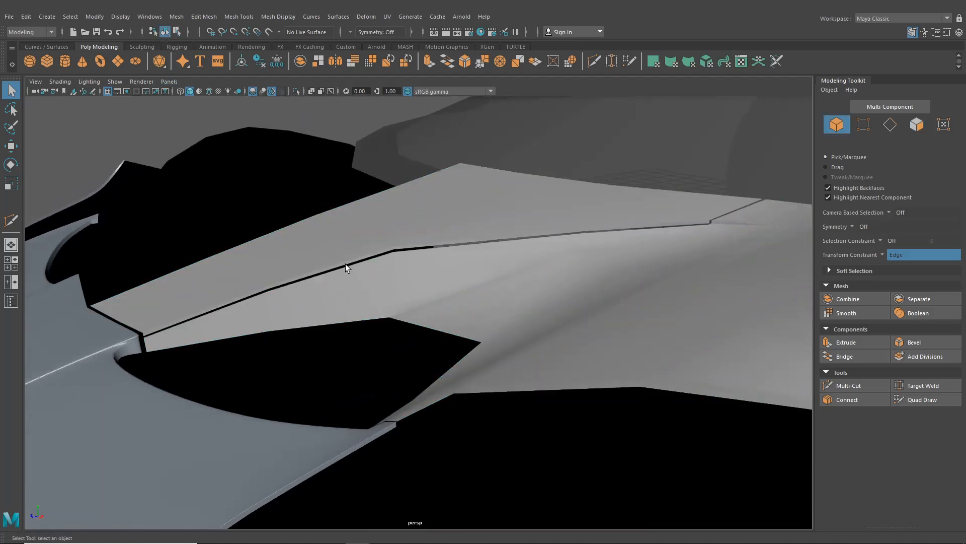
pyautogui.click(139, 18)
pyautogui.click(211, 61)
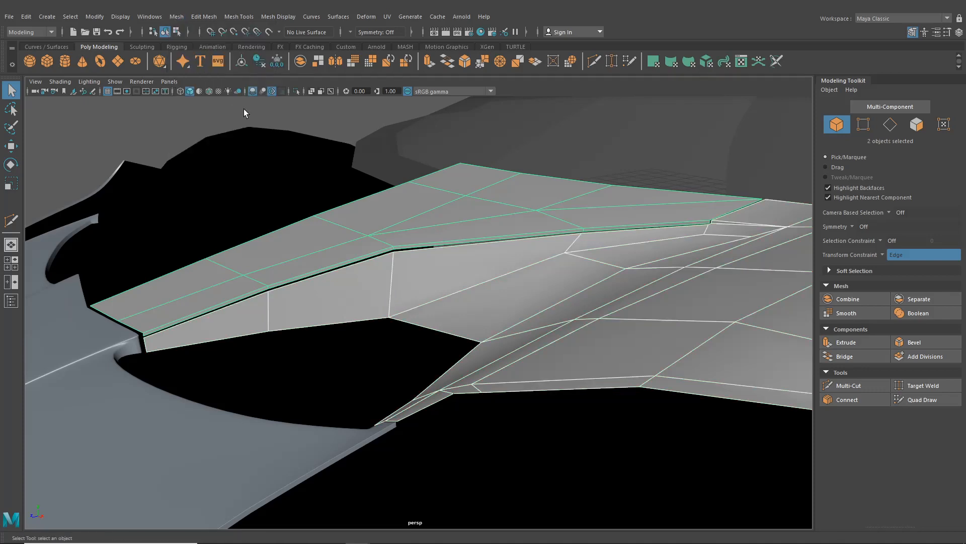
# - Select the separated hood half and mirror it to the other side of the car with Duplicate Special
pyautogui.press('f')
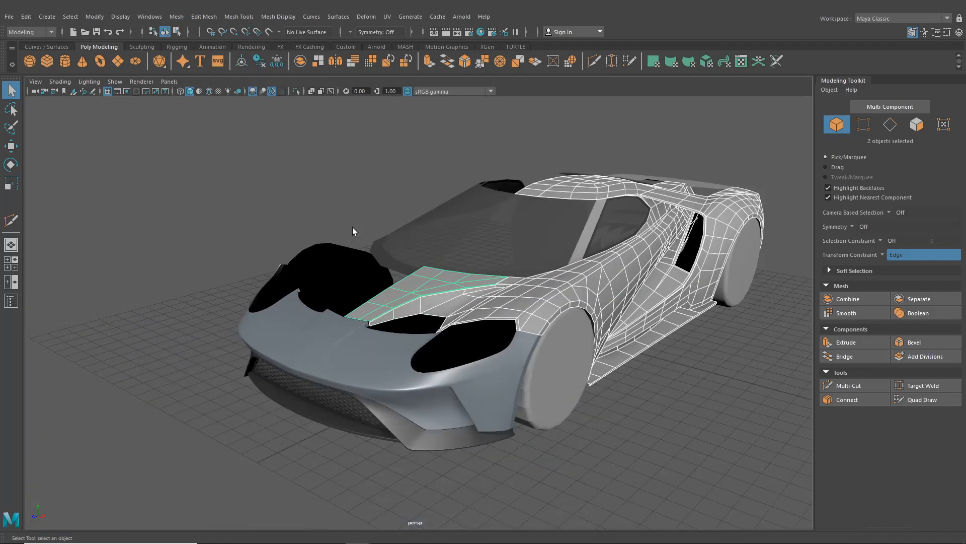
pyautogui.scroll(4, 352, 228)
pyautogui.click(431, 253)
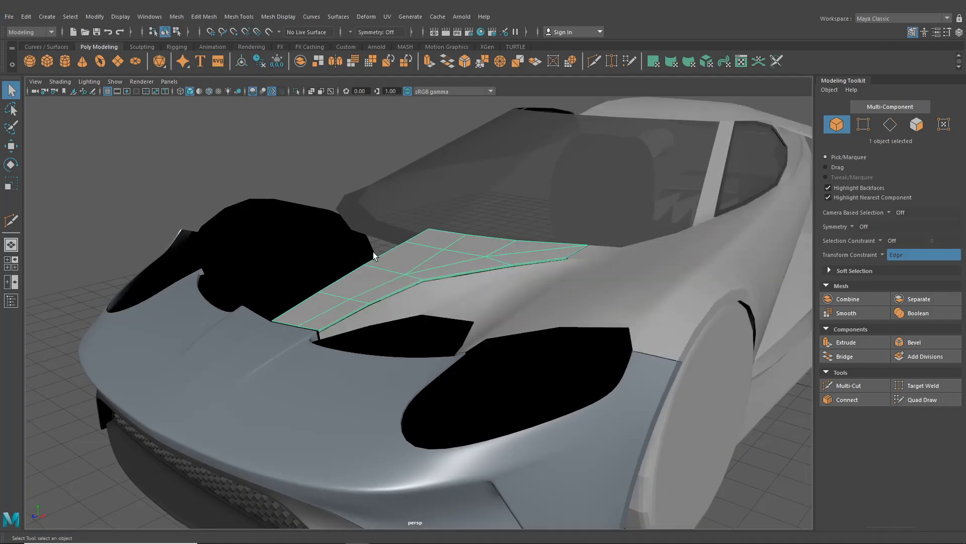
pyautogui.click(29, 18)
pyautogui.click(85, 171)
pyautogui.keyDown('alt'); pyautogui.moveTo(343, 306); pyautogui.dragTo(412, 280); pyautogui.keyUp('alt')
pyautogui.click(199, 221)
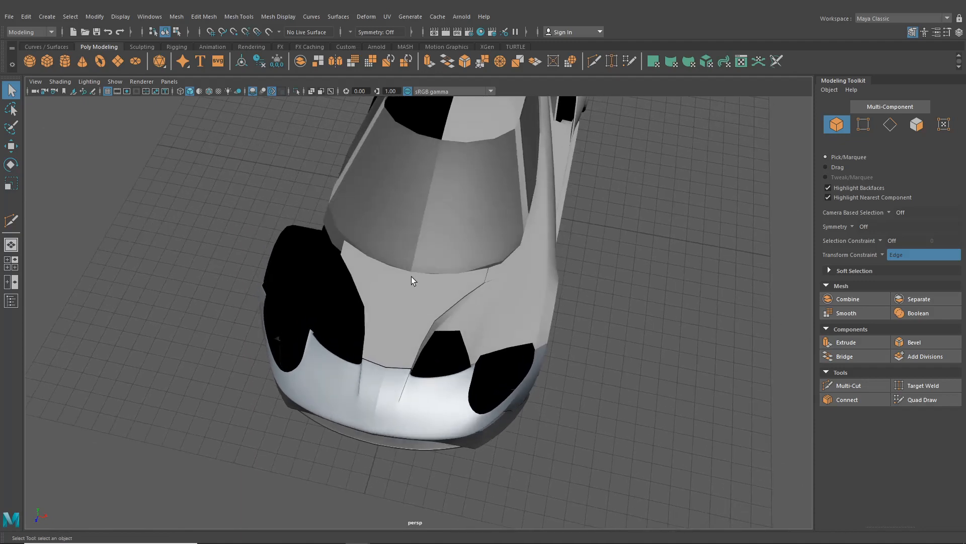
# - Select the original hood half and examine the gap between it and the fender around the rear corner
pyautogui.keyDown('alt'); pyautogui.moveTo(411, 277); pyautogui.dragTo(564, 250, button='right'); pyautogui.keyUp('alt')
pyautogui.keyDown('alt'); pyautogui.moveTo(564, 249); pyautogui.dragTo(574, 304); pyautogui.keyUp('alt')
pyautogui.click(573, 304)
pyautogui.keyDown('alt'); pyautogui.moveTo(574, 304); pyautogui.dragTo(435, 270, button='middle'); pyautogui.keyUp('alt')
pyautogui.scroll(2, 435, 270)
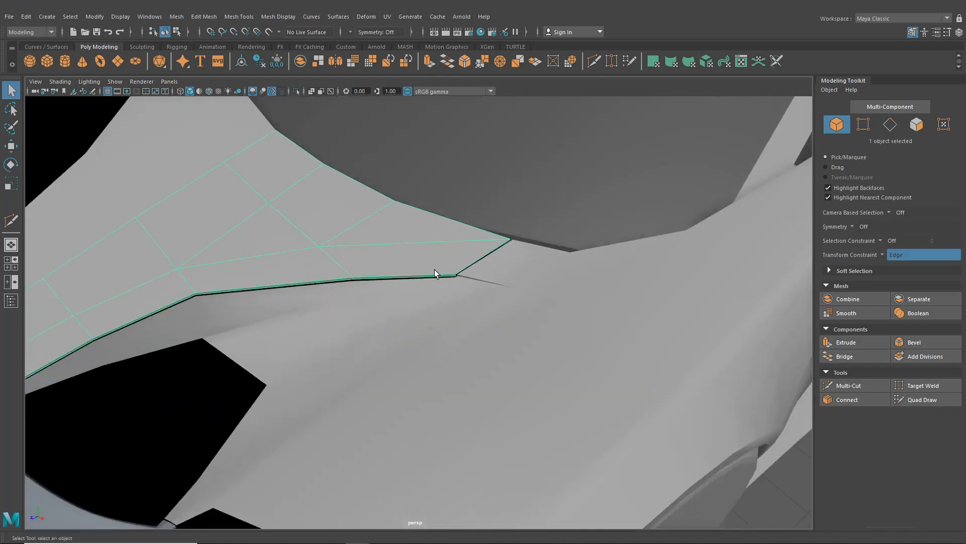
pyautogui.scroll(3, 461, 246)
pyautogui.keyDown('alt'); pyautogui.moveTo(462, 245); pyautogui.dragTo(444, 227); pyautogui.keyUp('alt')
pyautogui.scroll(-1, 444, 227)
pyautogui.keyDown('alt'); pyautogui.moveTo(463, 238); pyautogui.dragTo(530, 235, button='middle'); pyautogui.keyUp('alt')
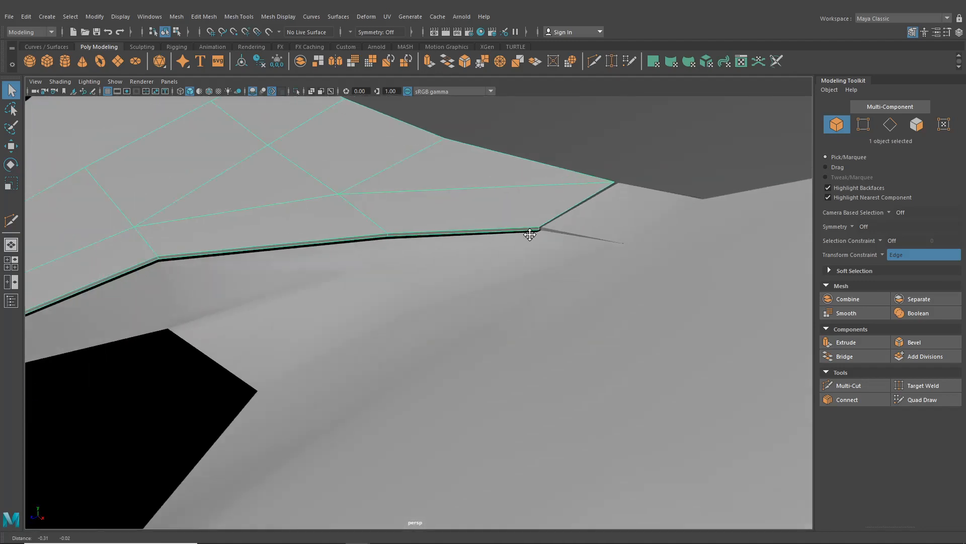
pyautogui.keyDown('alt'); pyautogui.moveTo(530, 235); pyautogui.dragTo(348, 208); pyautogui.keyUp('alt')
# - Select the hood half's border edges along the front, the windshield side and the short rear end
pyautogui.rightClick(347, 207)
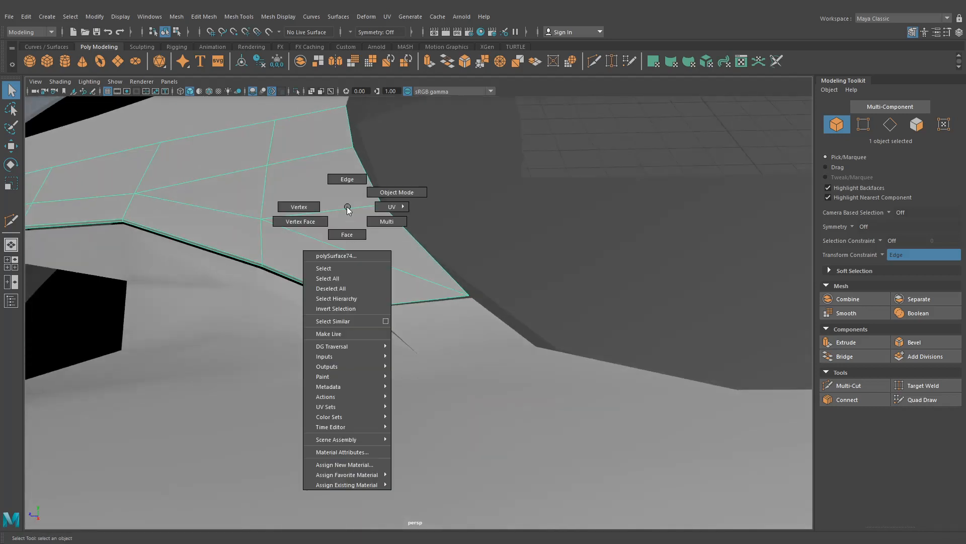
pyautogui.moveTo(347, 207); pyautogui.dragTo(347, 179, button='right')
pyautogui.scroll(-3, 336, 210)
pyautogui.keyDown('alt'); pyautogui.moveTo(336, 211); pyautogui.dragTo(559, 230, button='middle'); pyautogui.keyUp('alt')
pyautogui.keyDown('alt'); pyautogui.moveTo(398, 239); pyautogui.dragTo(456, 231); pyautogui.keyUp('alt')
pyautogui.keyDown('alt'); pyautogui.moveTo(455, 231); pyautogui.dragTo(540, 216, button='middle'); pyautogui.keyUp('alt')
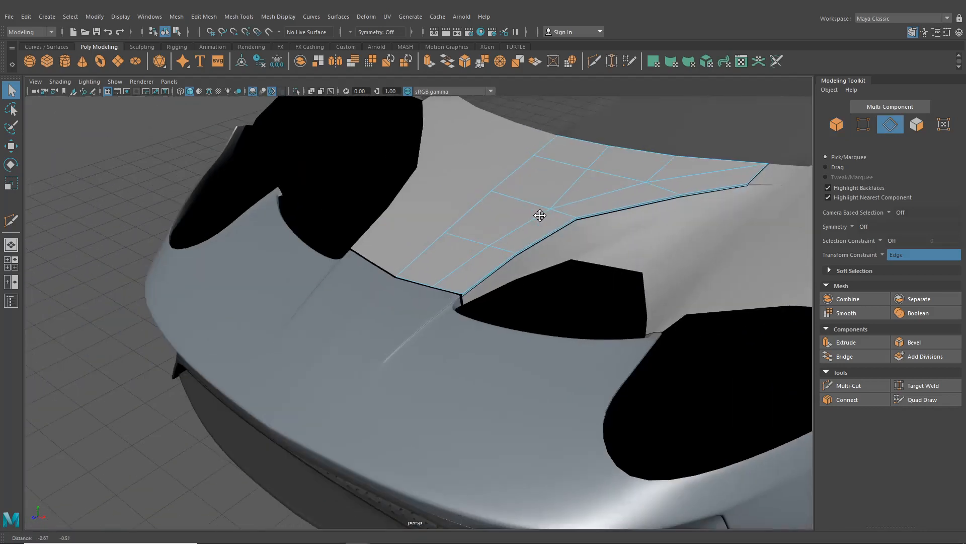
pyautogui.scroll(4, 540, 215)
pyautogui.keyDown('shift'); pyautogui.click(426, 245); pyautogui.keyUp('shift')
pyautogui.keyDown('alt'); pyautogui.moveTo(425, 244); pyautogui.dragTo(450, 261); pyautogui.keyUp('alt')
pyautogui.moveTo(575, 223)
pyautogui.keyDown('alt'); pyautogui.mouseDown()
pyautogui.moveTo(625, 261)
pyautogui.moveTo(537, 260)
pyautogui.moveTo(571, 222)
pyautogui.mouseUp(); pyautogui.keyUp('alt')
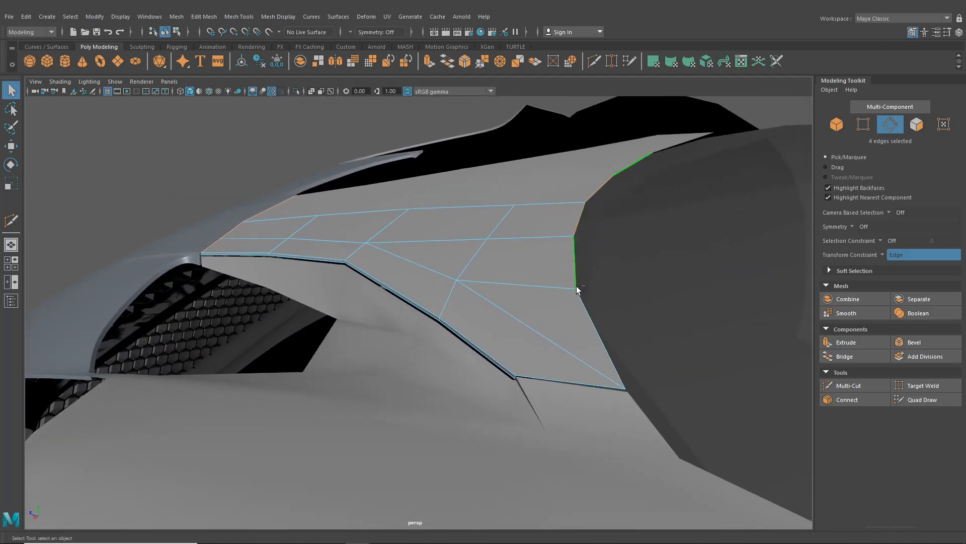
pyautogui.keyDown('shift'); pyautogui.click(591, 380); pyautogui.keyUp('shift')
pyautogui.keyDown('alt'); pyautogui.moveTo(563, 387); pyautogui.dragTo(599, 359); pyautogui.keyUp('alt')
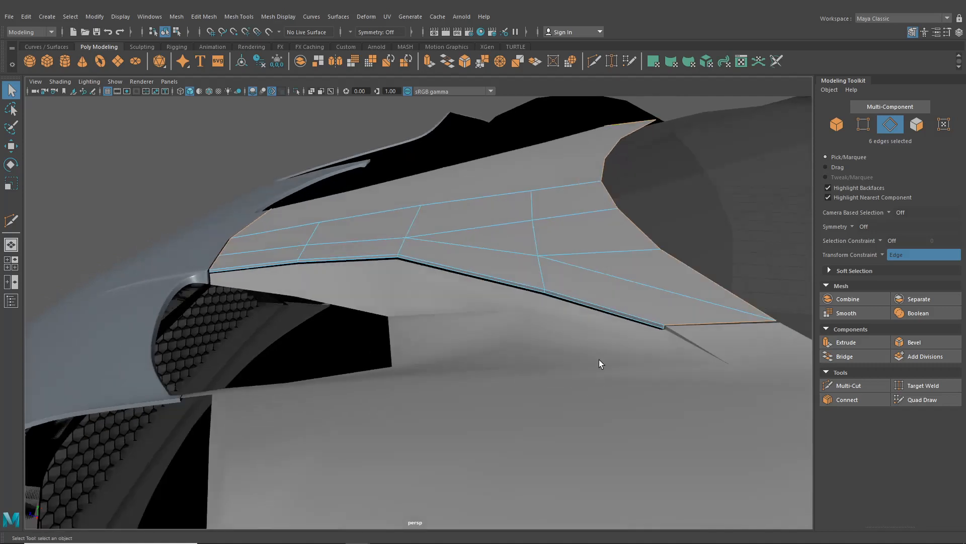
# - Extrude the selected hood border edges slightly downward along the world axis to form a thin lip
pyautogui.hotkey('ctrl', 'e')
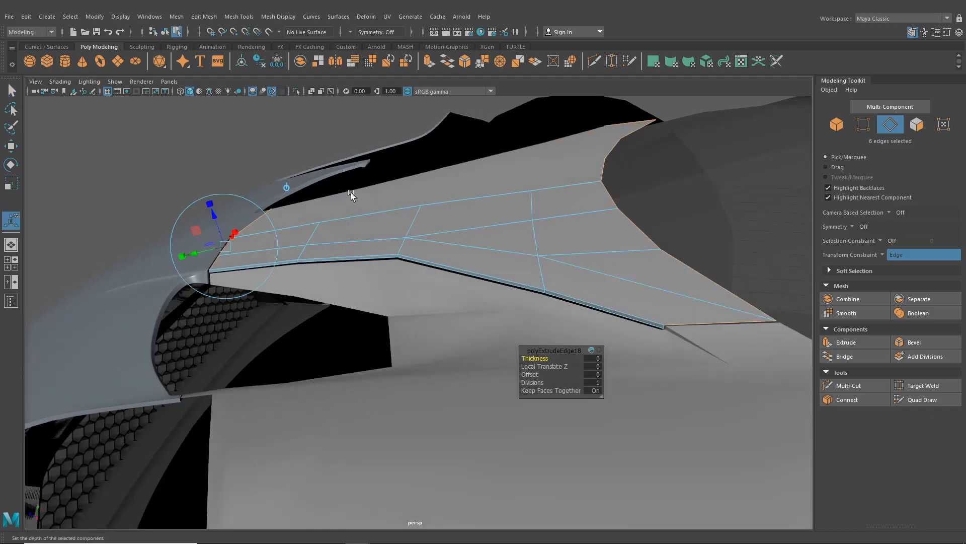
pyautogui.click(287, 187)
pyautogui.keyDown('alt'); pyautogui.moveTo(522, 201); pyautogui.dragTo(554, 194, button='right'); pyautogui.keyUp('alt')
pyautogui.keyDown('alt'); pyautogui.moveTo(554, 194); pyautogui.dragTo(462, 214, button='middle'); pyautogui.keyUp('alt')
pyautogui.keyDown('alt'); pyautogui.moveTo(462, 214); pyautogui.dragTo(461, 211); pyautogui.keyUp('alt')
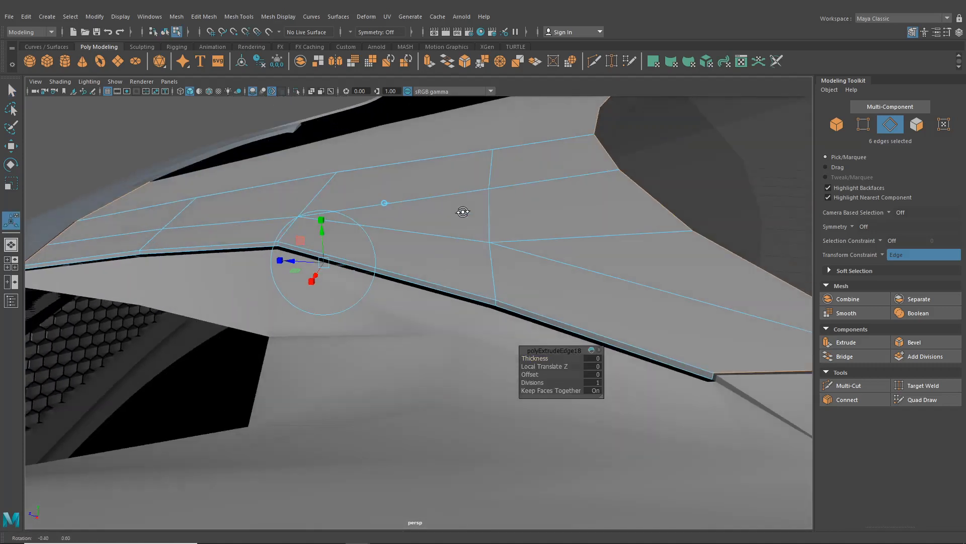
pyautogui.moveTo(319, 226); pyautogui.dragTo(322, 238)
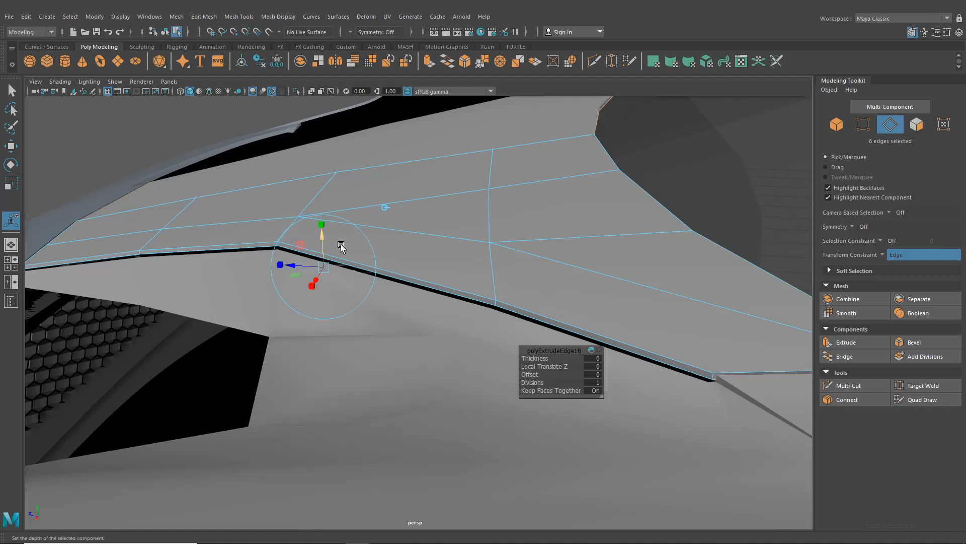
pyautogui.keyDown('alt'); pyautogui.moveTo(341, 244); pyautogui.dragTo(403, 235); pyautogui.keyUp('alt')
# - Merge the overlapping lip vertices at the hood's front and rear corners with a 0.01 distance threshold and return to object mode
pyautogui.moveTo(402, 235); pyautogui.dragTo(351, 223, button='right')
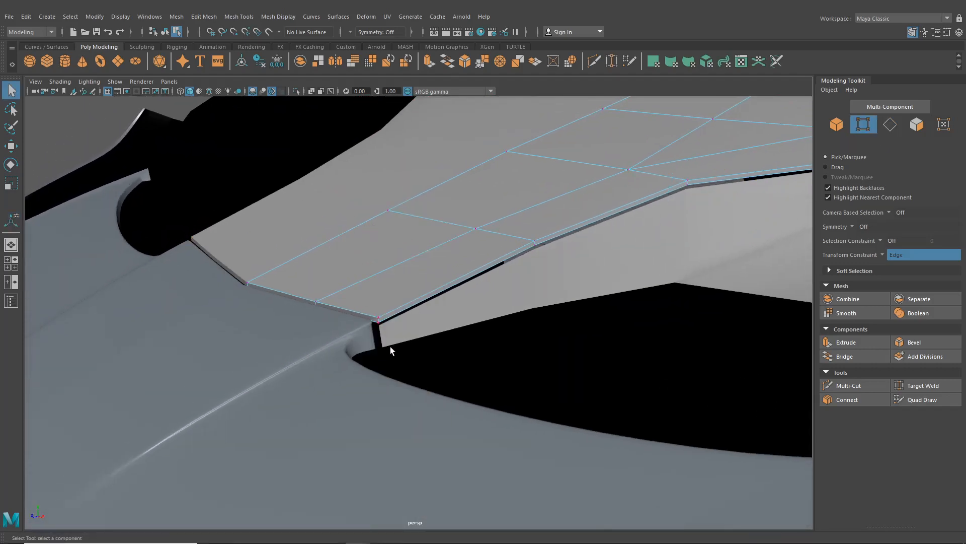
pyautogui.click(204, 17)
pyautogui.click(236, 123)
pyautogui.keyDown('alt'); pyautogui.moveTo(282, 216); pyautogui.dragTo(468, 222); pyautogui.keyUp('alt')
pyautogui.press('g')
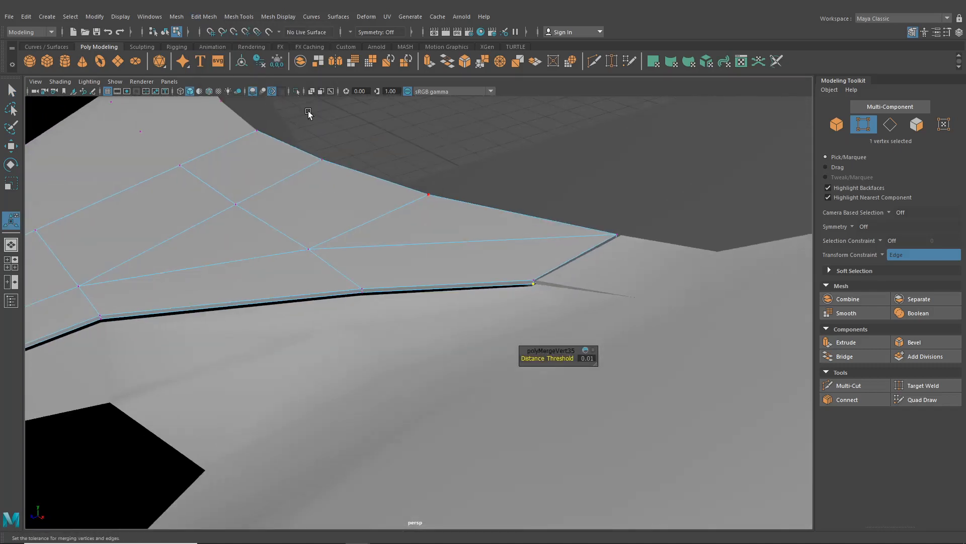
pyautogui.click(166, 33)
# - Examine the hood's new lip and its seams with the fender, windshield and front bumper from several angles
pyautogui.scroll(-5, 383, 206)
pyautogui.keyDown('alt'); pyautogui.moveTo(382, 206); pyautogui.dragTo(727, 300); pyautogui.keyUp('alt')
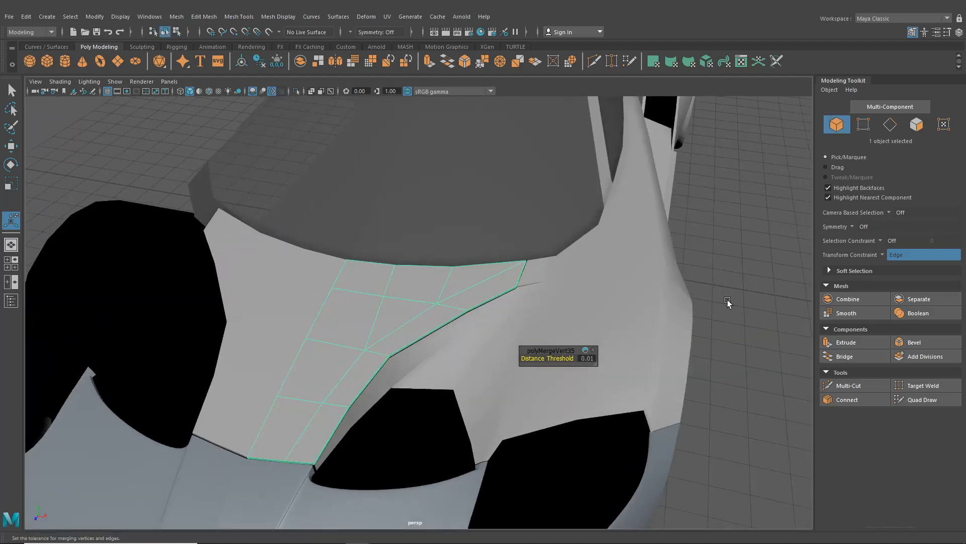
pyautogui.click(727, 300)
pyautogui.scroll(-5, 480, 322)
pyautogui.keyDown('alt'); pyautogui.moveTo(480, 322); pyautogui.dragTo(505, 325); pyautogui.keyUp('alt')
pyautogui.scroll(5, 505, 324)
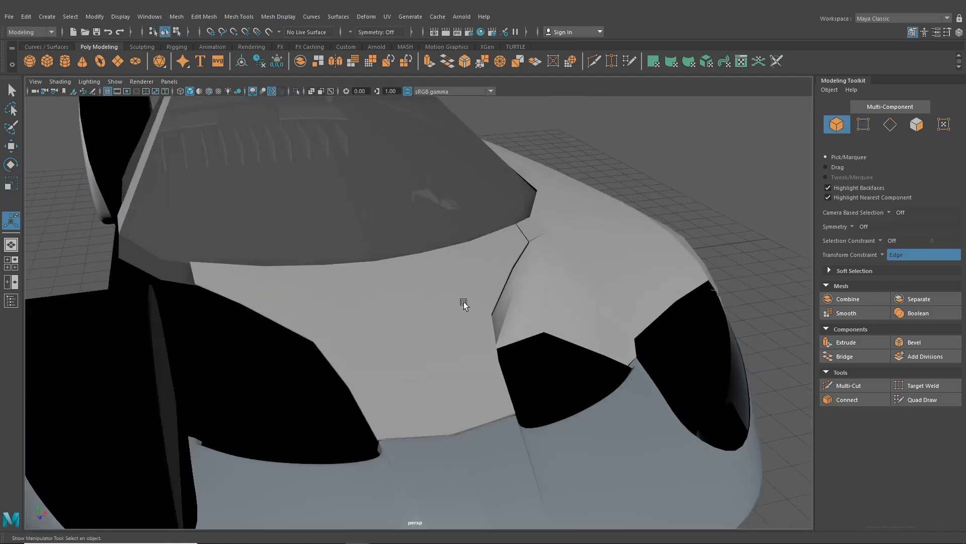
pyautogui.keyDown('alt'); pyautogui.moveTo(464, 301); pyautogui.dragTo(428, 303); pyautogui.keyUp('alt')
pyautogui.scroll(-4, 460, 331)
pyautogui.keyDown('alt'); pyautogui.moveTo(461, 332); pyautogui.dragTo(443, 318); pyautogui.keyUp('alt')
pyautogui.scroll(5, 419, 325)
pyautogui.keyDown('alt'); pyautogui.moveTo(363, 304); pyautogui.dragTo(471, 256); pyautogui.keyUp('alt')
pyautogui.scroll(2, 405, 313)
# - Preview the hood half smoothed, examine its corners from the front, and restore the unsmoothed display
pyautogui.click(406, 313)
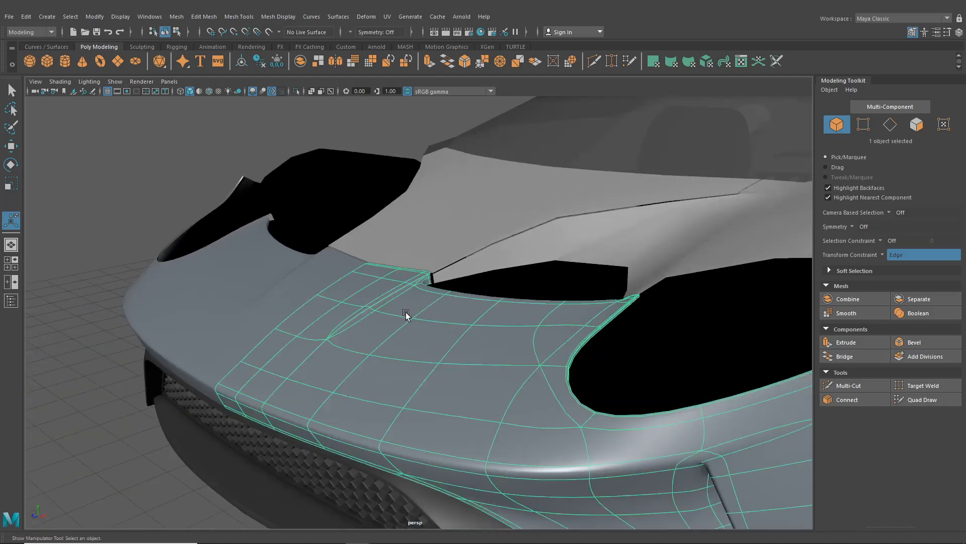
pyautogui.click(436, 241)
pyautogui.press('3')
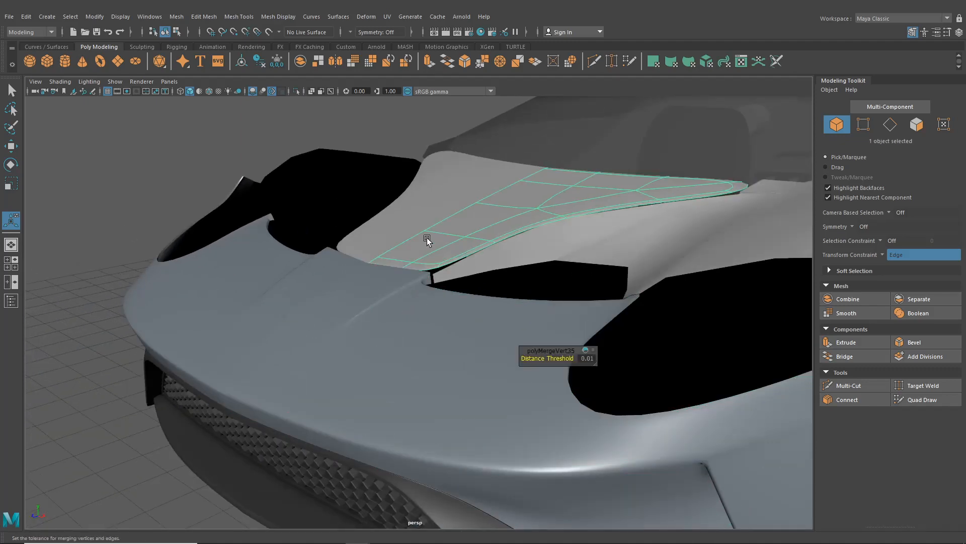
pyautogui.click(256, 132)
pyautogui.keyDown('alt'); pyautogui.moveTo(437, 263); pyautogui.dragTo(590, 304); pyautogui.keyUp('alt')
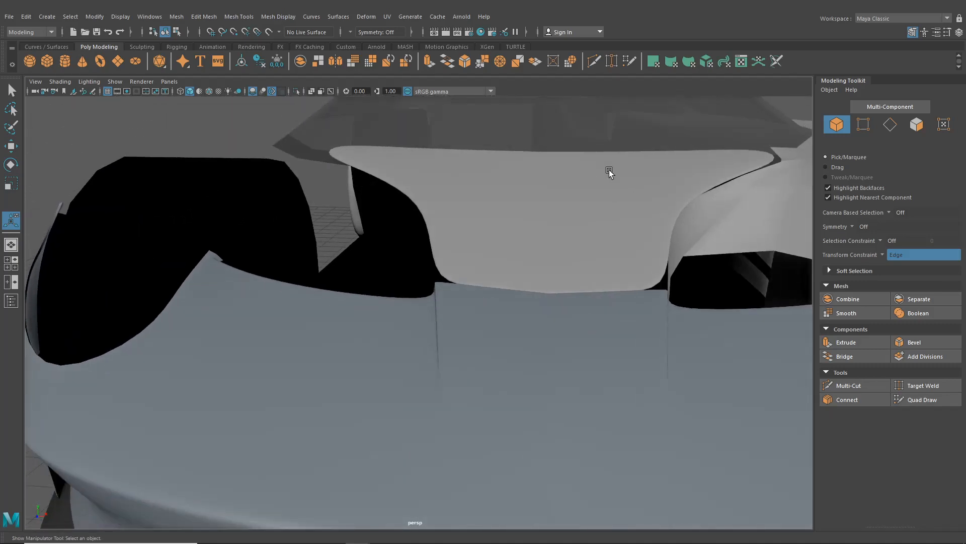
pyautogui.keyDown('alt'); pyautogui.moveTo(618, 227); pyautogui.dragTo(591, 347); pyautogui.keyUp('alt')
pyautogui.click(590, 348)
pyautogui.press('1')
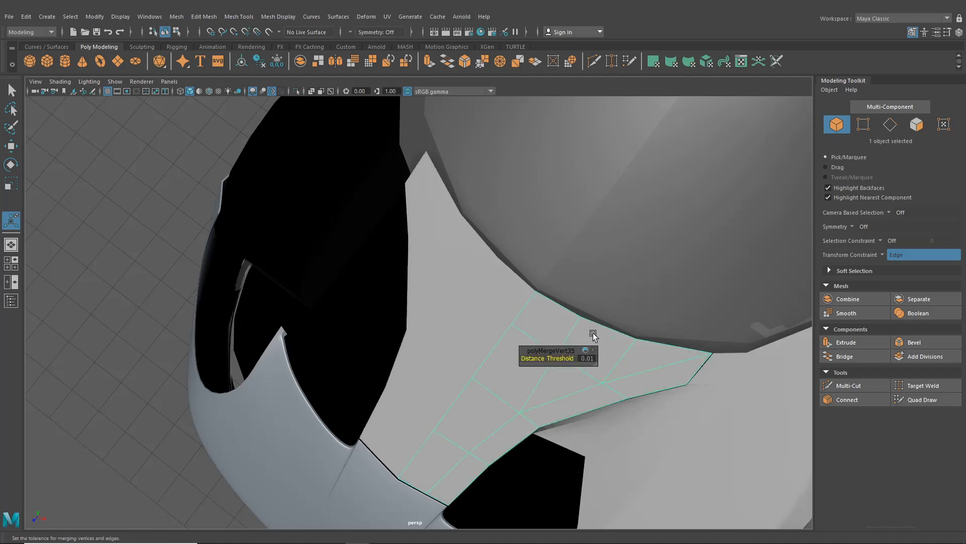
# - Examine the unsmoothed hood half's edge layout around the front corner, the fender side and the rear tip
pyautogui.keyDown('alt'); pyautogui.moveTo(593, 334); pyautogui.dragTo(544, 296, button='middle'); pyautogui.keyUp('alt')
pyautogui.keyDown('alt'); pyautogui.moveTo(543, 293); pyautogui.dragTo(452, 228); pyautogui.keyUp('alt')
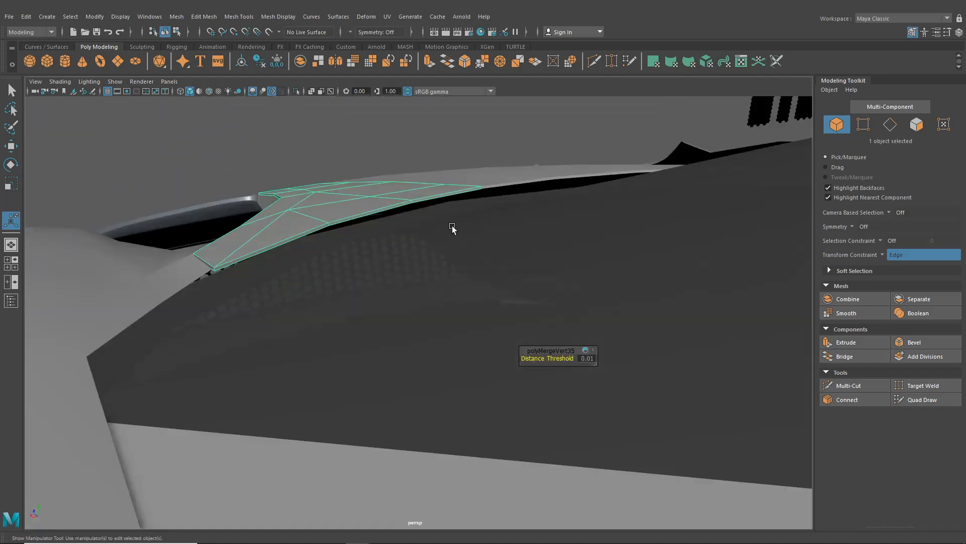
pyautogui.keyDown('alt'); pyautogui.moveTo(382, 287); pyautogui.dragTo(418, 276); pyautogui.keyUp('alt')
pyautogui.rightClick(344, 256)
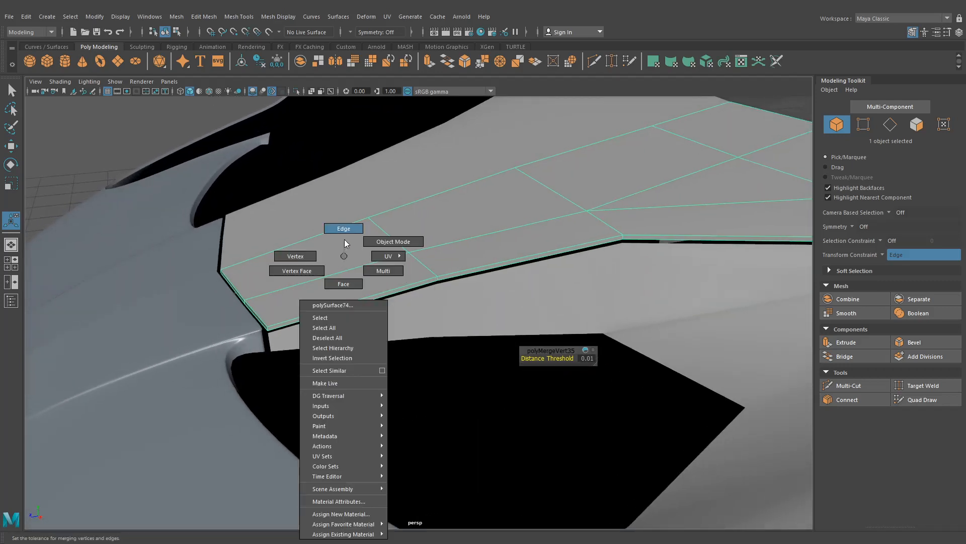
pyautogui.moveTo(344, 240)
pyautogui.mouseDown(button='right')
pyautogui.moveTo(365, 267)
pyautogui.moveTo(346, 254)
pyautogui.mouseUp(button='right')
pyautogui.scroll(-4, 520, 277)
pyautogui.keyDown('alt'); pyautogui.moveTo(520, 277); pyautogui.dragTo(416, 273); pyautogui.keyUp('alt')
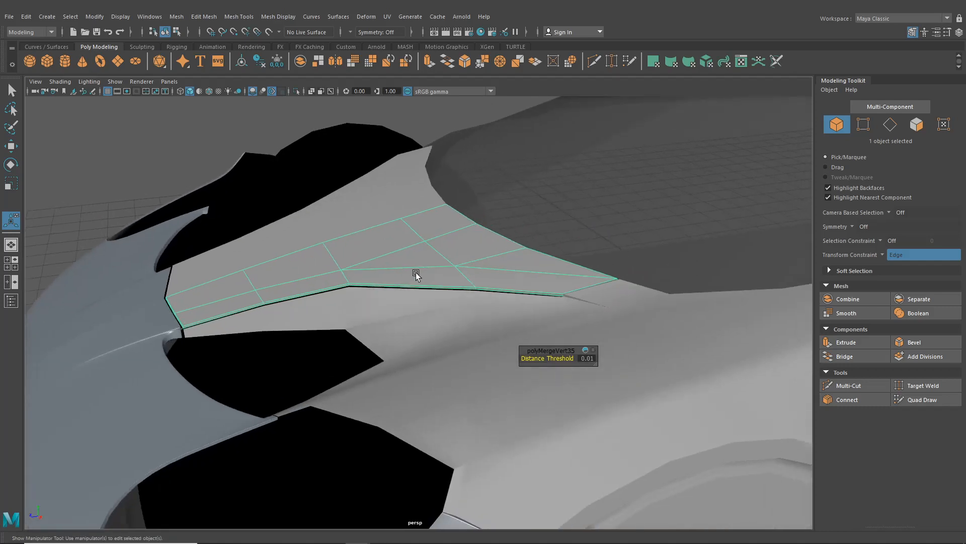
pyautogui.keyDown('alt'); pyautogui.moveTo(572, 301); pyautogui.dragTo(621, 325); pyautogui.keyUp('alt')
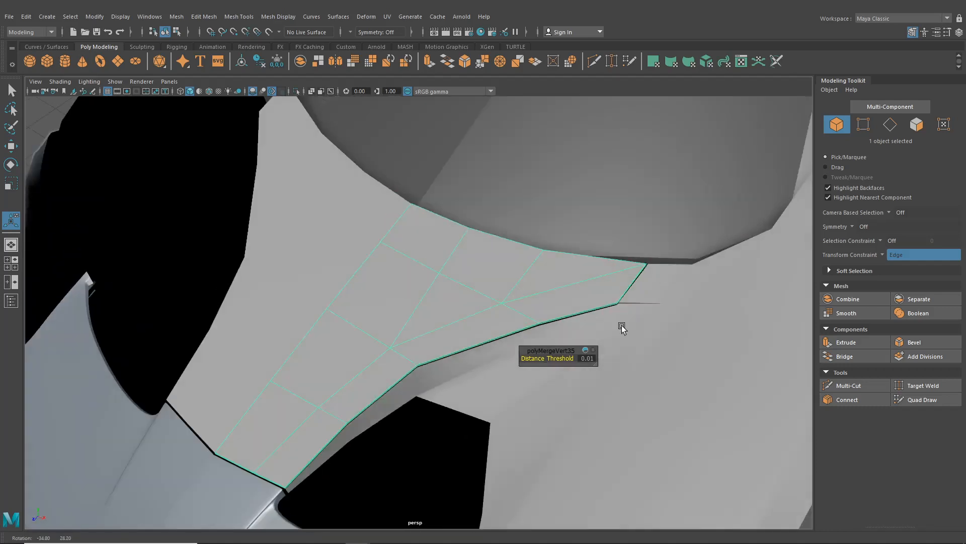
pyautogui.keyDown('alt'); pyautogui.moveTo(621, 326); pyautogui.dragTo(681, 231, button='middle'); pyautogui.keyUp('alt')
pyautogui.scroll(4, 569, 318)
pyautogui.scroll(-3, 474, 345)
# - Insert a supporting edge loop close to the hood half's front border with the Insert Edge Loop tool
pyautogui.click(225, 17)
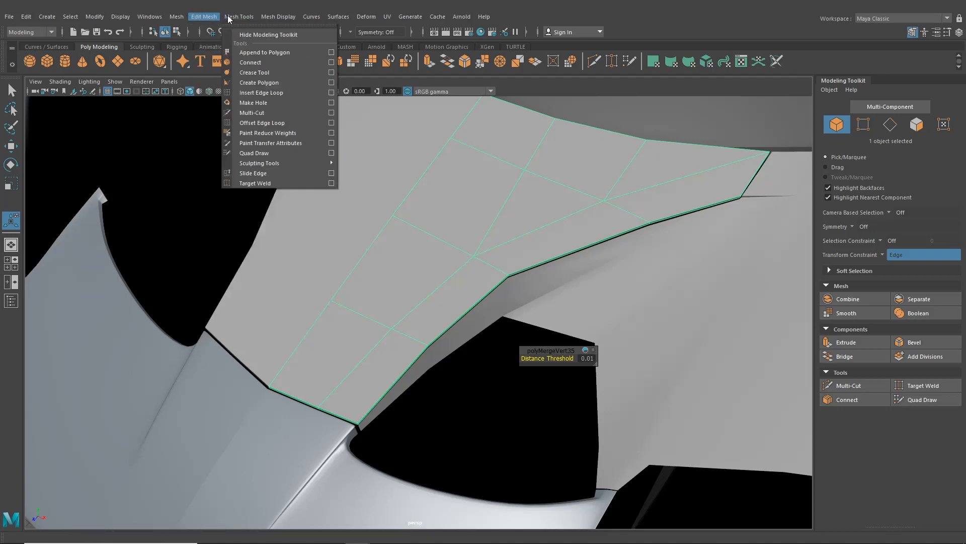
pyautogui.click(264, 94)
pyautogui.keyDown('alt'); pyautogui.moveTo(319, 297); pyautogui.dragTo(359, 292); pyautogui.keyUp('alt')
pyautogui.keyDown('alt'); pyautogui.moveTo(358, 292); pyautogui.dragTo(396, 330, button='middle'); pyautogui.keyUp('alt')
pyautogui.scroll(5, 388, 277)
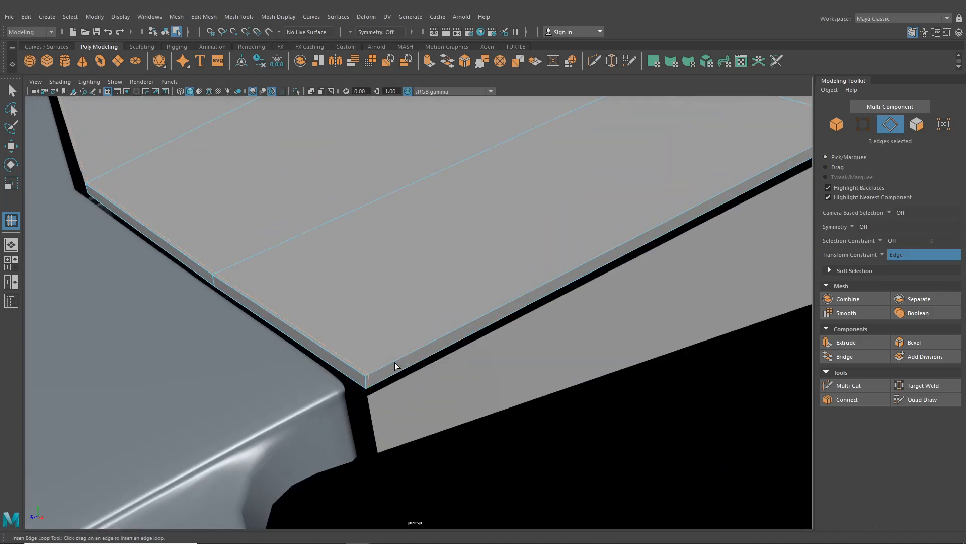
# - Insert another supporting edge loop close to the hood half's border along the fender side
pyautogui.scroll(-5, 395, 363)
pyautogui.keyDown('alt'); pyautogui.moveTo(394, 362); pyautogui.dragTo(298, 365, button='middle'); pyautogui.keyUp('alt')
pyautogui.keyDown('alt'); pyautogui.moveTo(298, 364); pyautogui.dragTo(422, 343); pyautogui.keyUp('alt')
pyautogui.keyDown('alt'); pyautogui.moveTo(423, 343); pyautogui.dragTo(311, 334, button='middle'); pyautogui.keyUp('alt')
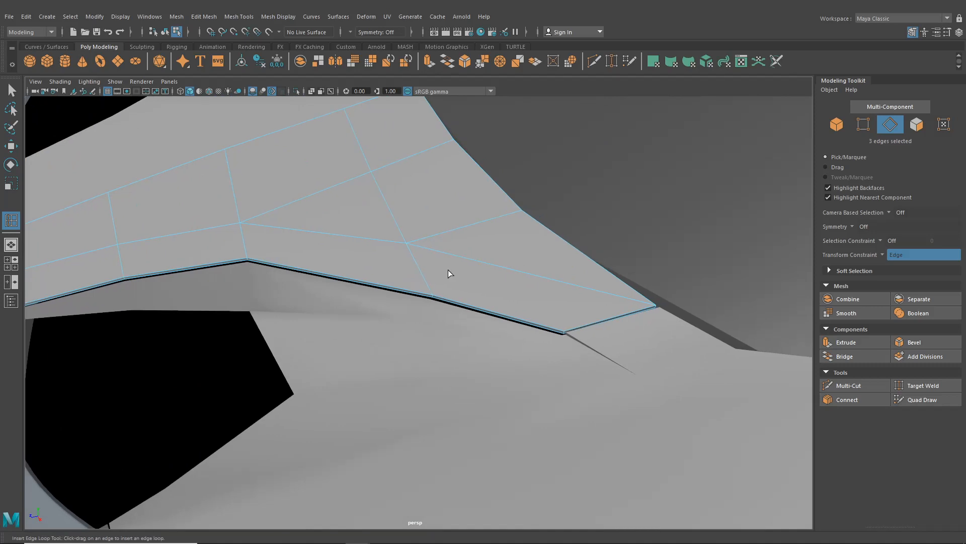
pyautogui.scroll(-3, 453, 343)
pyautogui.keyDown('alt'); pyautogui.moveTo(306, 344); pyautogui.dragTo(443, 327); pyautogui.keyUp('alt')
pyautogui.scroll(6, 443, 327)
pyautogui.keyDown('alt'); pyautogui.moveTo(442, 327); pyautogui.dragTo(307, 275, button='middle'); pyautogui.keyUp('alt')
pyautogui.keyDown('alt'); pyautogui.moveTo(307, 274); pyautogui.dragTo(416, 296, button='right'); pyautogui.keyUp('alt')
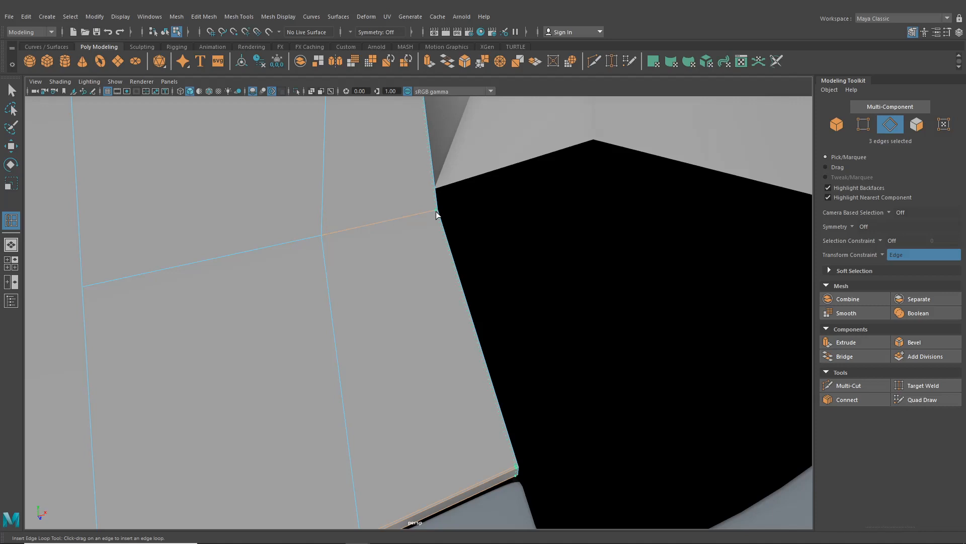
pyautogui.click(436, 211)
pyautogui.scroll(-5, 436, 212)
pyautogui.keyDown('alt'); pyautogui.moveTo(436, 211); pyautogui.dragTo(427, 346, button='middle'); pyautogui.keyUp('alt')
pyautogui.scroll(4, 427, 346)
pyautogui.keyDown('alt'); pyautogui.moveTo(427, 346); pyautogui.dragTo(390, 292); pyautogui.keyUp('alt')
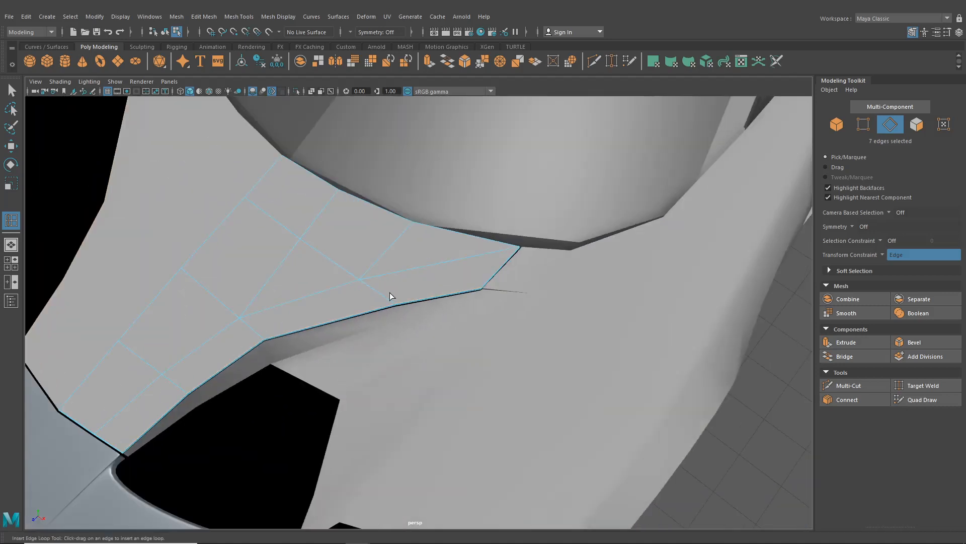
pyautogui.press('q')
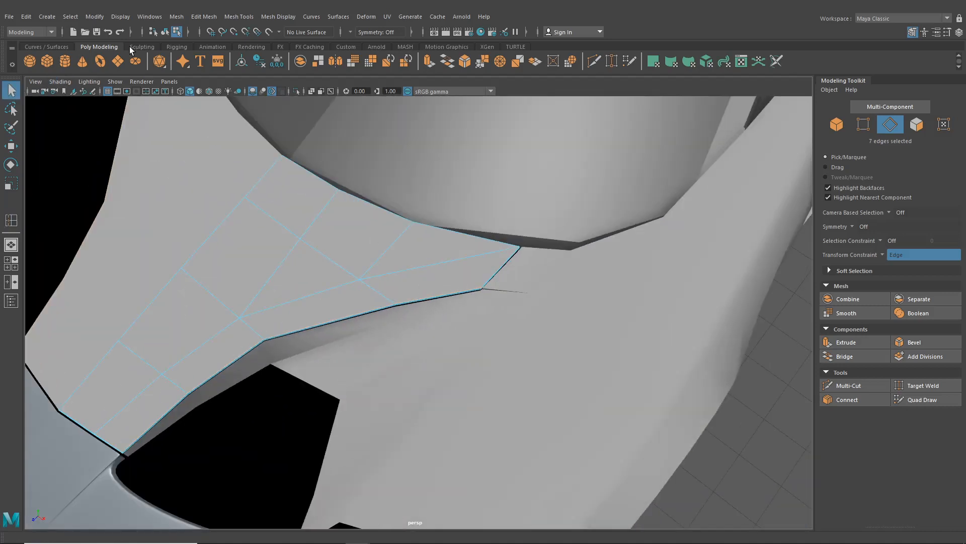
# - Return to object mode, preview the hood half smoothed and check its outline along the fender
pyautogui.click(162, 34)
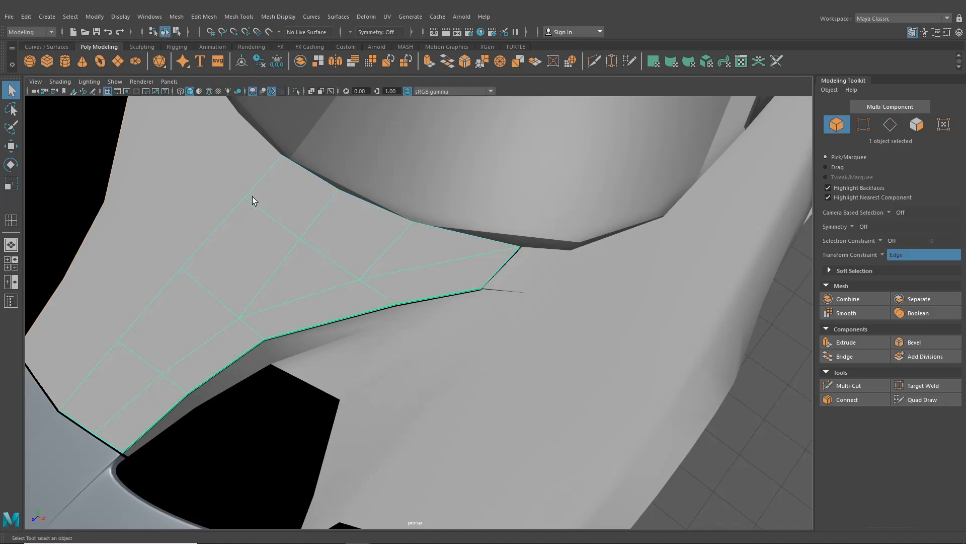
pyautogui.press('3')
pyautogui.scroll(-5, 590, 396)
pyautogui.click(591, 397)
pyautogui.keyDown('alt'); pyautogui.moveTo(478, 400); pyautogui.dragTo(521, 370); pyautogui.keyUp('alt')
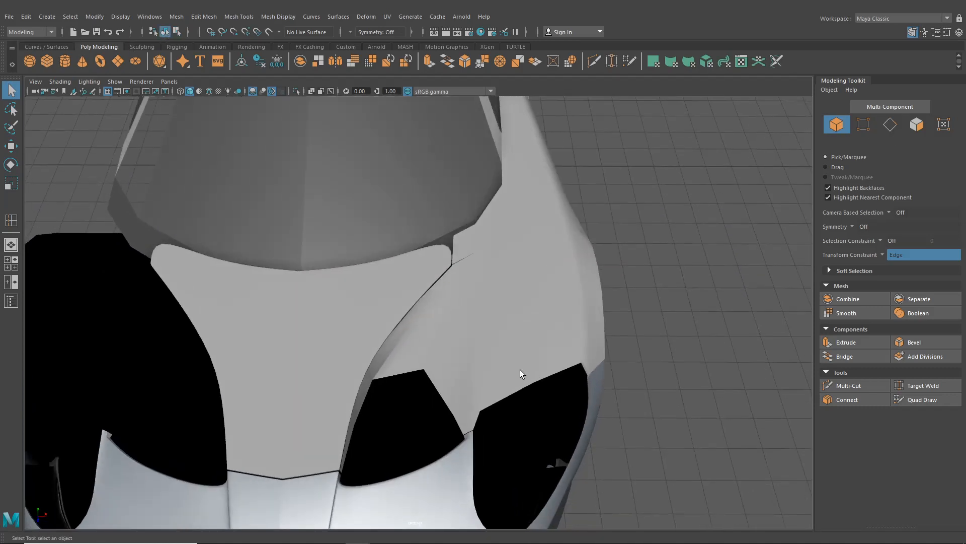
pyautogui.keyDown('alt'); pyautogui.moveTo(521, 369); pyautogui.dragTo(559, 346, button='middle'); pyautogui.keyUp('alt')
pyautogui.scroll(4, 560, 347)
pyautogui.keyDown('alt'); pyautogui.moveTo(559, 347); pyautogui.dragTo(492, 327); pyautogui.keyUp('alt')
pyautogui.keyDown('alt'); pyautogui.moveTo(493, 328); pyautogui.dragTo(575, 296, button='middle'); pyautogui.keyUp('alt')
pyautogui.scroll(2, 575, 296)
pyautogui.keyDown('alt'); pyautogui.moveTo(724, 244); pyautogui.dragTo(690, 234); pyautogui.keyUp('alt')
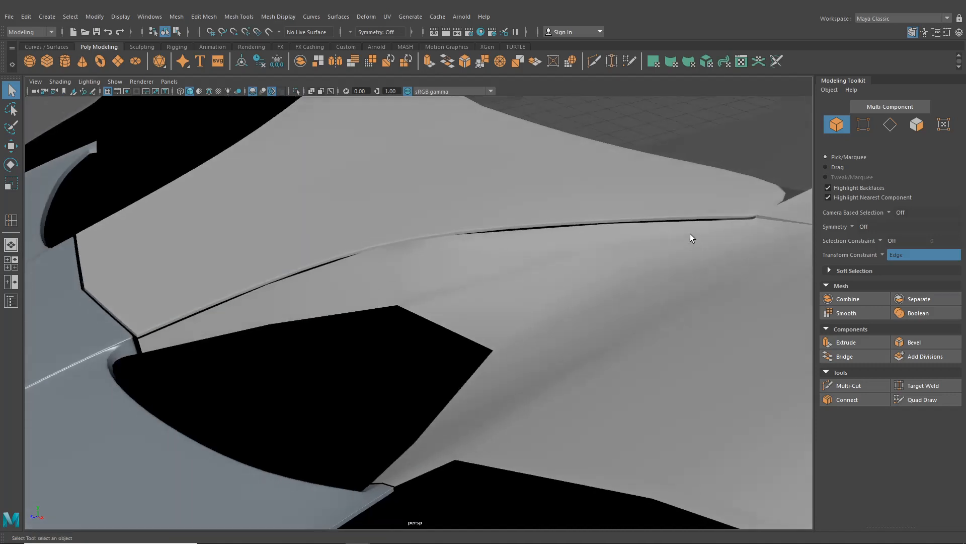
# - Examine the seam between the smoothed hood's front border and the bumper up close
pyautogui.keyDown('alt'); pyautogui.moveTo(342, 264); pyautogui.dragTo(333, 324); pyautogui.keyUp('alt')
pyautogui.keyDown('alt'); pyautogui.moveTo(379, 428); pyautogui.dragTo(473, 433); pyautogui.keyUp('alt')
pyautogui.scroll(-2, 416, 401)
pyautogui.scroll(5, 427, 406)
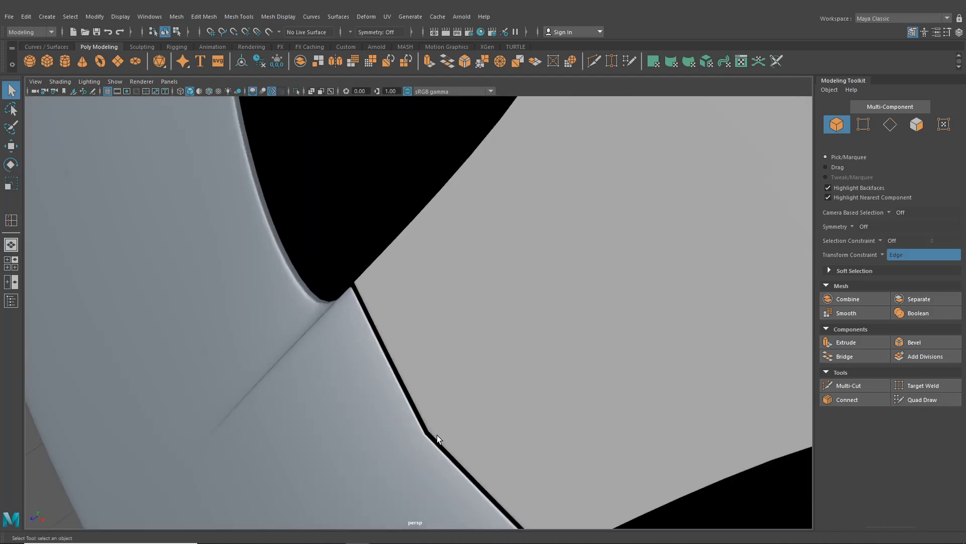
pyautogui.scroll(-6, 437, 435)
pyautogui.keyDown('alt'); pyautogui.moveTo(557, 331); pyautogui.dragTo(445, 345); pyautogui.keyUp('alt')
pyautogui.scroll(8, 442, 346)
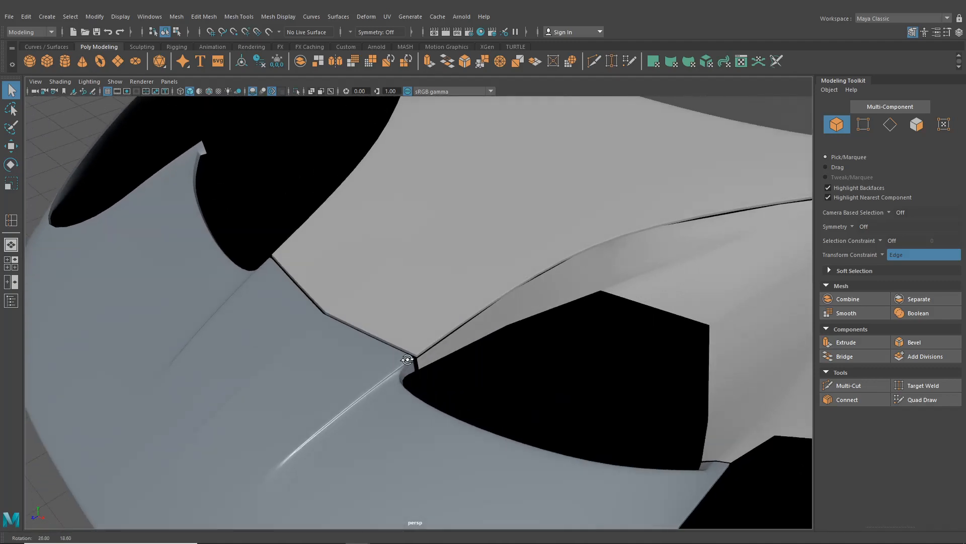
# - Examine the rounded rear corner of the smoothed hood where it meets the fender and windshield
pyautogui.keyDown('alt'); pyautogui.moveTo(549, 370); pyautogui.dragTo(377, 396, button='middle'); pyautogui.keyUp('alt')
pyautogui.keyDown('alt'); pyautogui.moveTo(377, 397); pyautogui.dragTo(490, 390); pyautogui.keyUp('alt')
pyautogui.keyDown('alt'); pyautogui.moveTo(490, 390); pyautogui.dragTo(460, 341, button='middle'); pyautogui.keyUp('alt')
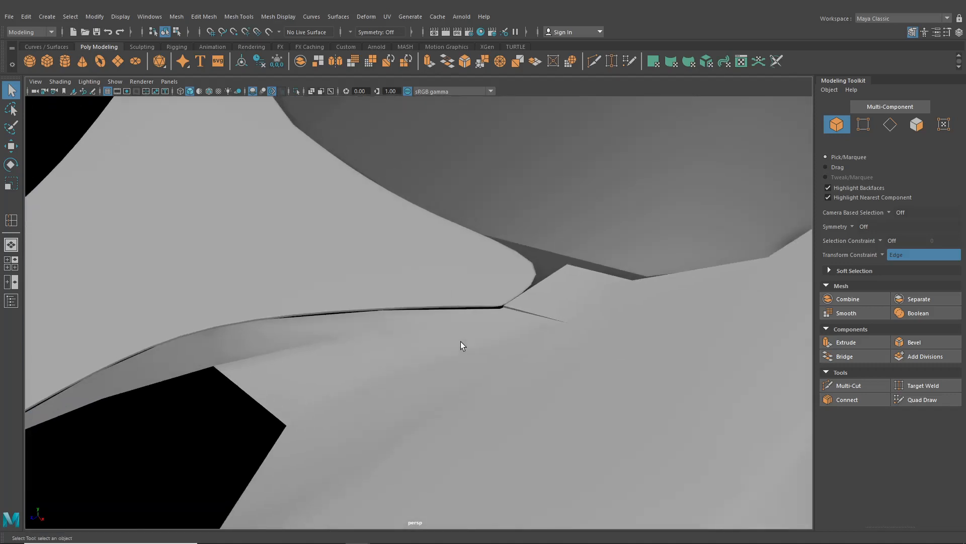
pyautogui.keyDown('alt'); pyautogui.moveTo(461, 341); pyautogui.dragTo(476, 395); pyautogui.keyUp('alt')
pyautogui.scroll(4, 476, 395)
pyautogui.keyDown('alt'); pyautogui.moveTo(490, 392); pyautogui.dragTo(433, 343, button='middle'); pyautogui.keyUp('alt')
pyautogui.scroll(1, 434, 342)
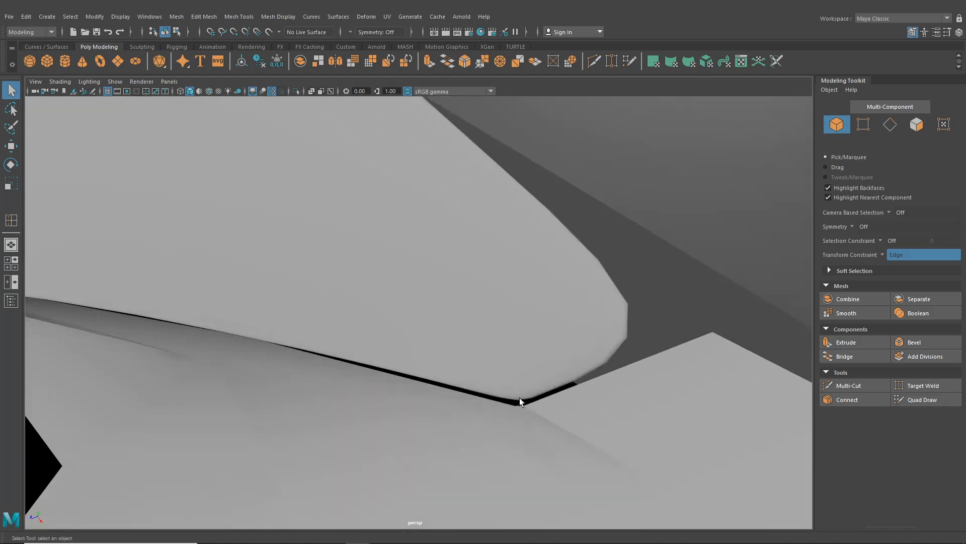
# - Try to insert a supporting edge loop just inside the panel's border beside the dark recess
pyautogui.click(507, 351)
pyautogui.keyDown('alt'); pyautogui.moveTo(507, 351); pyautogui.dragTo(568, 116); pyautogui.keyUp('alt')
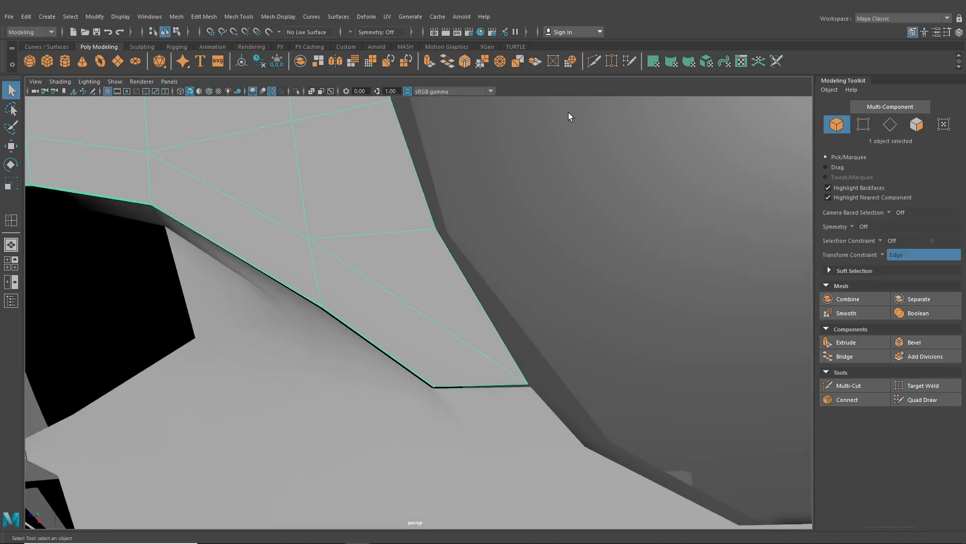
pyautogui.click(591, 63)
pyautogui.keyDown('alt'); pyautogui.moveTo(550, 248); pyautogui.dragTo(480, 294, button='right'); pyautogui.keyUp('alt')
pyautogui.click(481, 300)
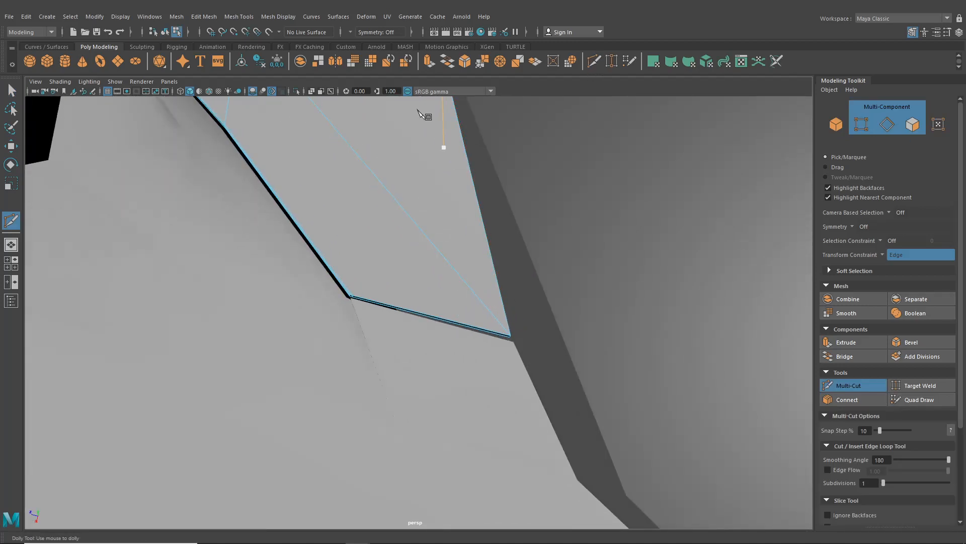
pyautogui.click(253, 17)
pyautogui.click(272, 95)
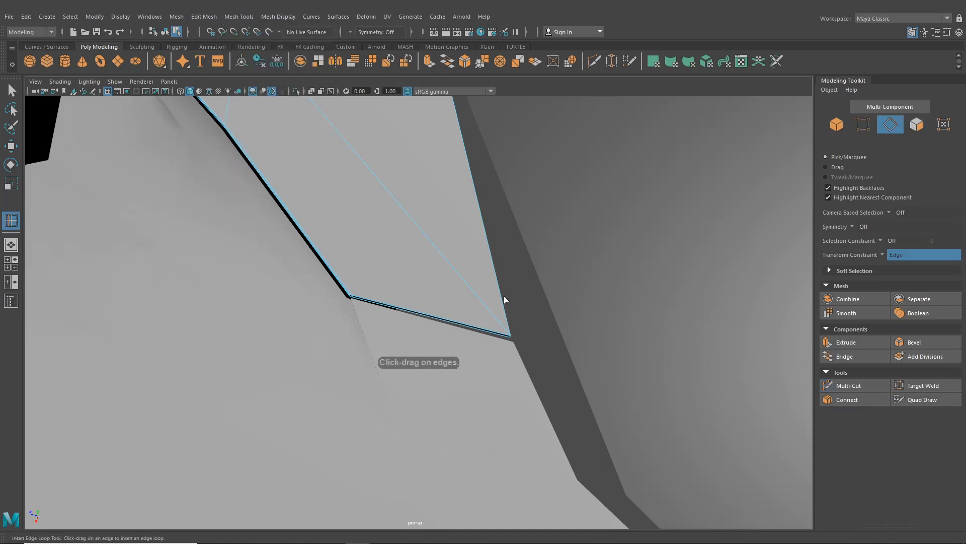
pyautogui.scroll(-3, 504, 296)
pyautogui.keyDown('alt'); pyautogui.moveTo(495, 297); pyautogui.dragTo(490, 413, button='middle'); pyautogui.keyUp('alt')
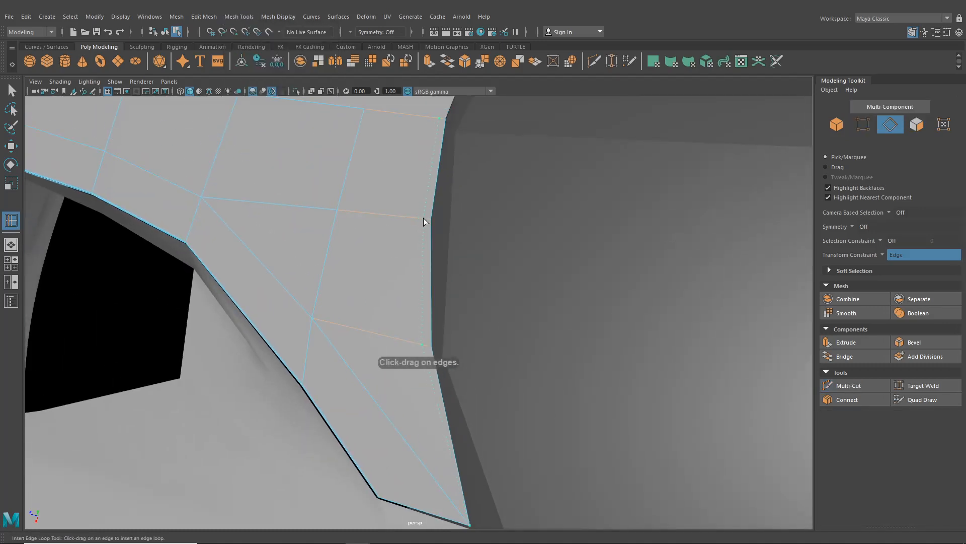
pyautogui.click(423, 219)
pyautogui.keyDown('alt'); pyautogui.moveTo(440, 261); pyautogui.dragTo(450, 167, button='middle'); pyautogui.keyUp('alt')
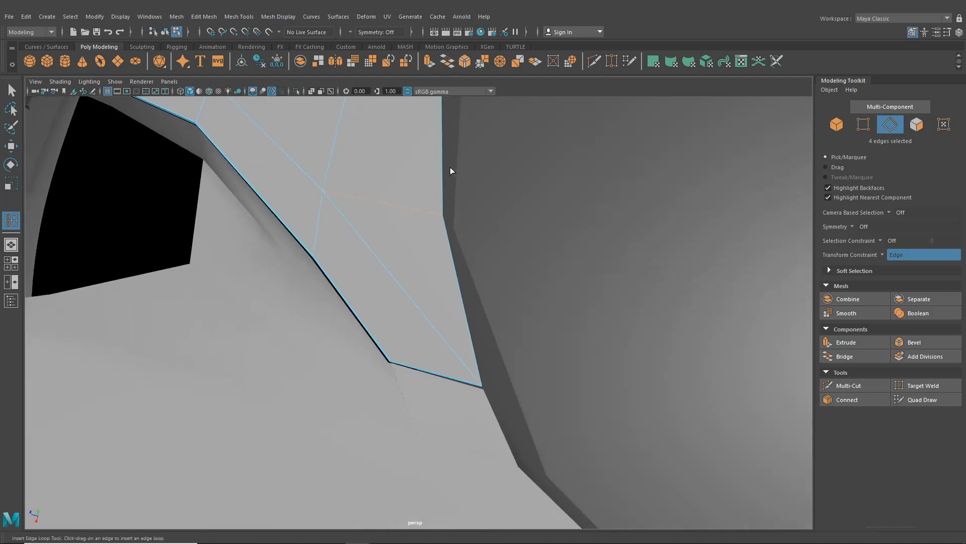
# - Start a Multi-Cut line just inside the panel's border beside the dark recess, placing points on the first two crossing edges
pyautogui.click(10, 93)
pyautogui.moveTo(461, 256); pyautogui.dragTo(403, 256, button='right')
pyautogui.scroll(3, 491, 377)
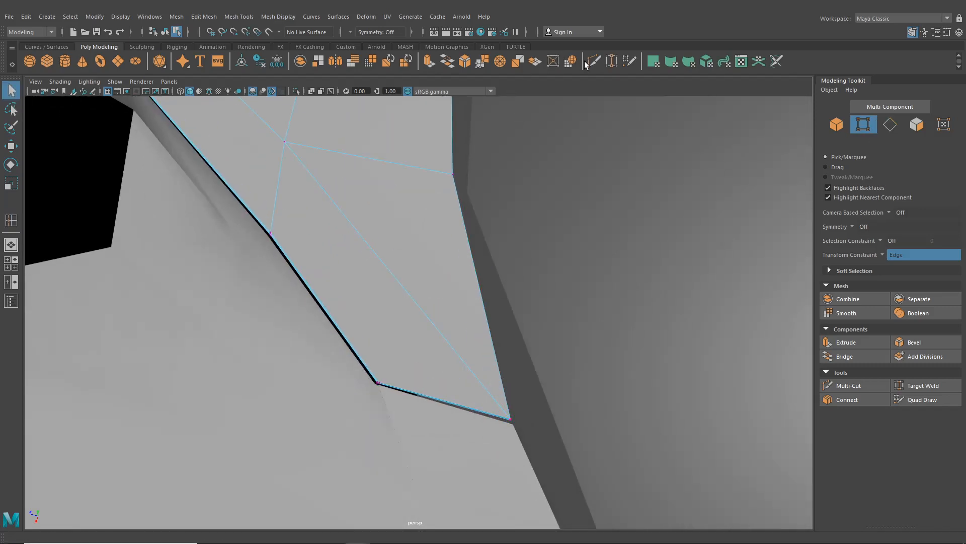
pyautogui.hotkey('ctrl', 'shift', 'x')
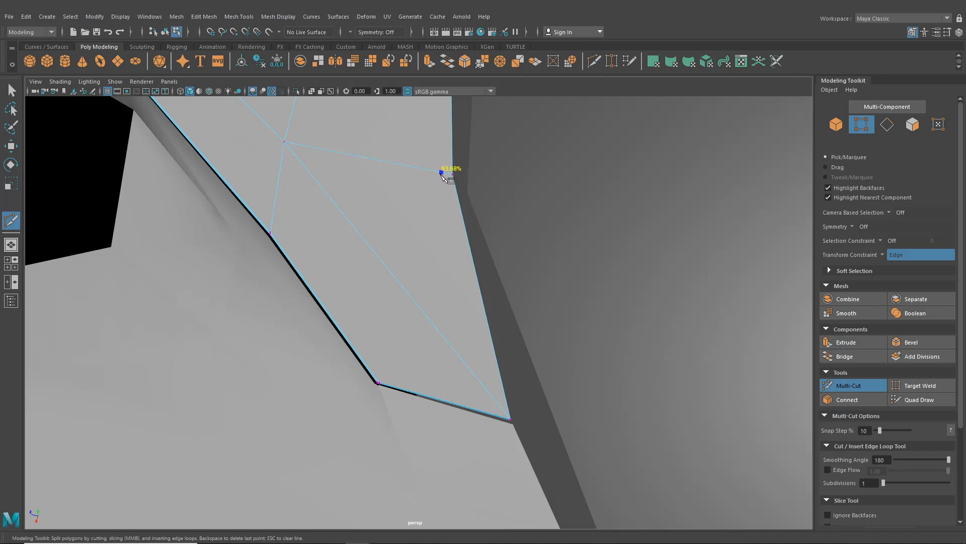
pyautogui.scroll(-4, 463, 224)
pyautogui.keyDown('alt'); pyautogui.moveTo(463, 225); pyautogui.dragTo(459, 319, button='middle'); pyautogui.keyUp('alt')
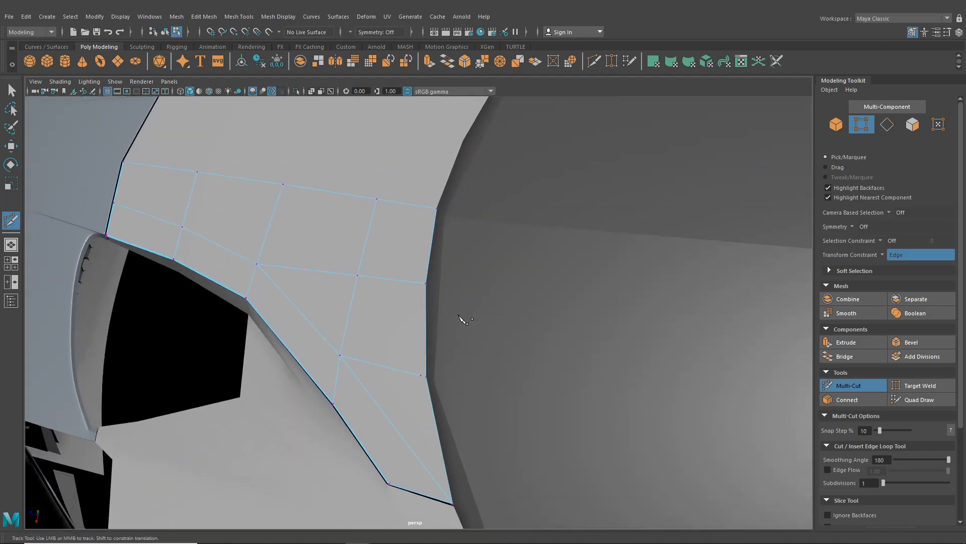
pyautogui.scroll(2, 456, 311)
pyautogui.keyDown('alt'); pyautogui.moveTo(461, 316); pyautogui.dragTo(387, 310); pyautogui.keyUp('alt')
pyautogui.scroll(2, 384, 306)
pyautogui.keyDown('alt'); pyautogui.moveTo(383, 306); pyautogui.dragTo(446, 377, button='middle'); pyautogui.keyUp('alt')
pyautogui.scroll(4, 447, 378)
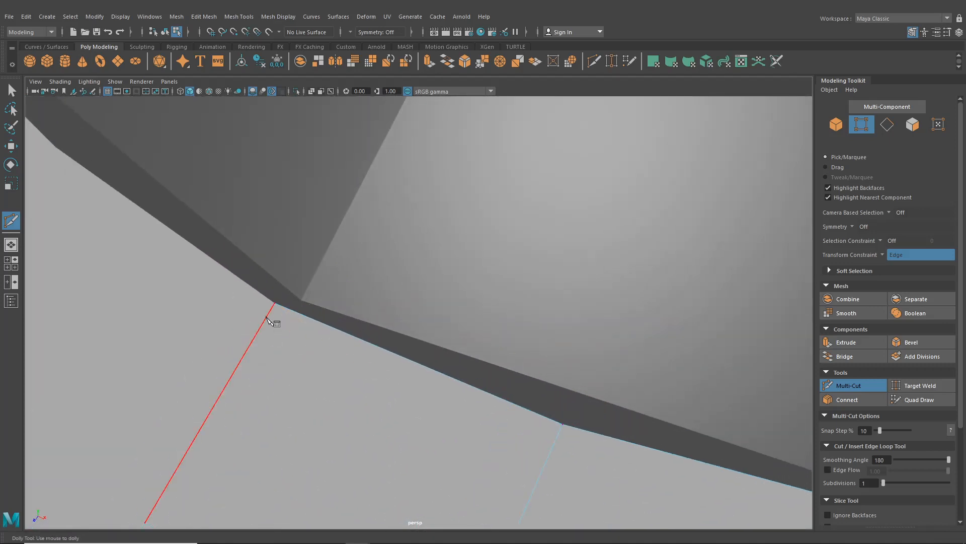
pyautogui.moveTo(270, 317); pyautogui.dragTo(276, 308)
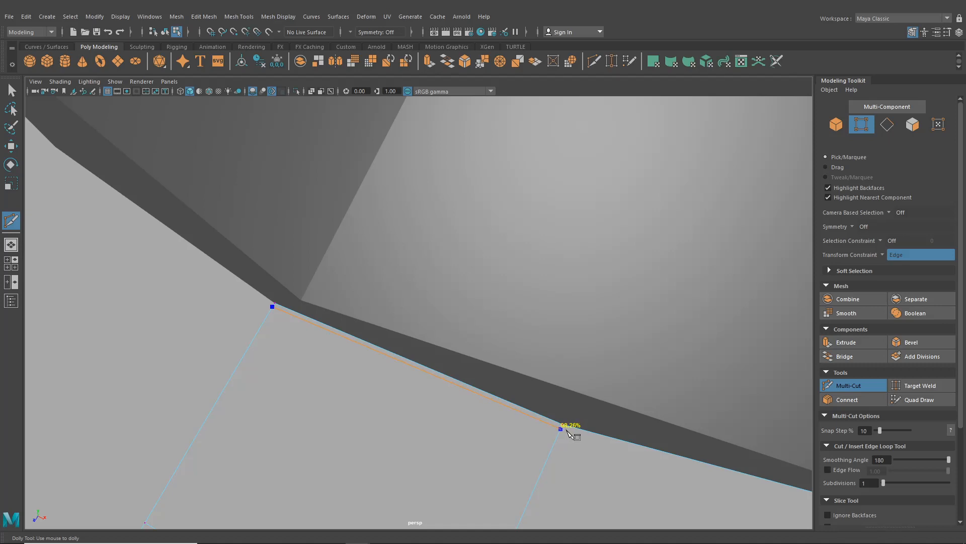
pyautogui.moveTo(568, 431); pyautogui.dragTo(567, 430)
# - Continue the cut close along the border to the panel's pointed corner, ending it on the corner's short side edge
pyautogui.scroll(-2, 654, 442)
pyautogui.keyDown('alt'); pyautogui.moveTo(653, 442); pyautogui.dragTo(429, 347, button='middle'); pyautogui.keyUp('alt')
pyautogui.scroll(1, 429, 347)
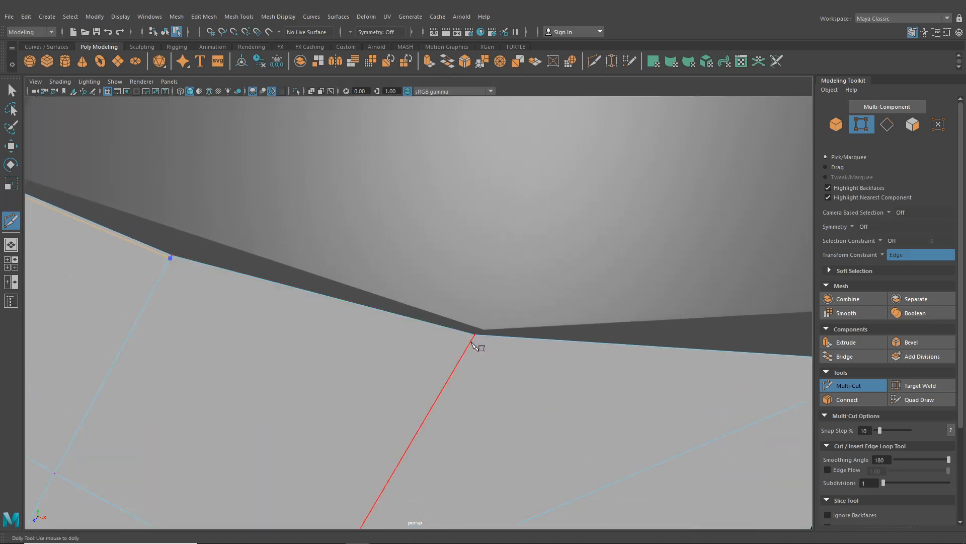
pyautogui.keyDown('alt'); pyautogui.moveTo(535, 367); pyautogui.dragTo(272, 354, button='middle'); pyautogui.keyUp('alt')
pyautogui.keyDown('alt'); pyautogui.moveTo(378, 319); pyautogui.dragTo(347, 307, button='middle'); pyautogui.keyUp('alt')
pyautogui.keyDown('alt'); pyautogui.moveTo(347, 307); pyautogui.dragTo(528, 339, button='right'); pyautogui.keyUp('alt')
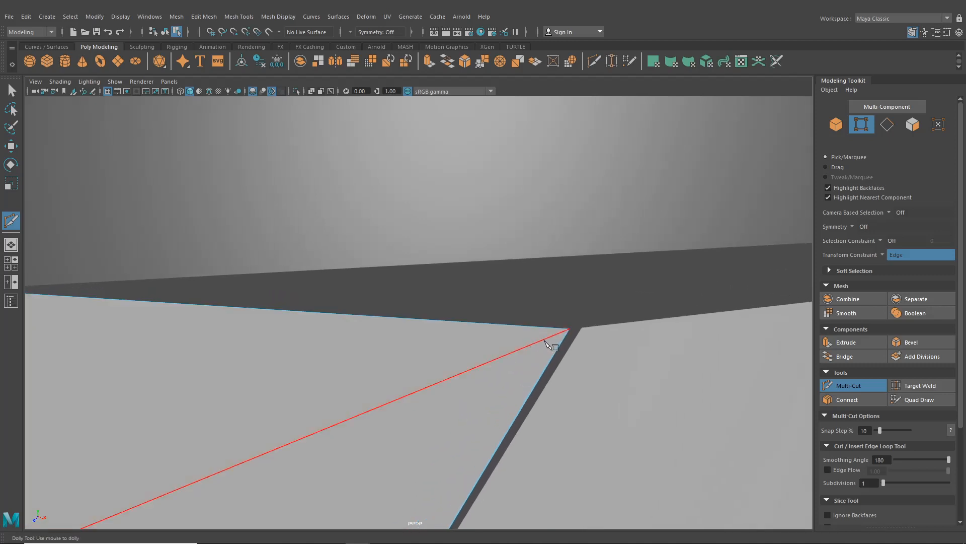
pyautogui.keyDown('alt'); pyautogui.moveTo(544, 339); pyautogui.dragTo(416, 317, button='middle'); pyautogui.keyUp('alt')
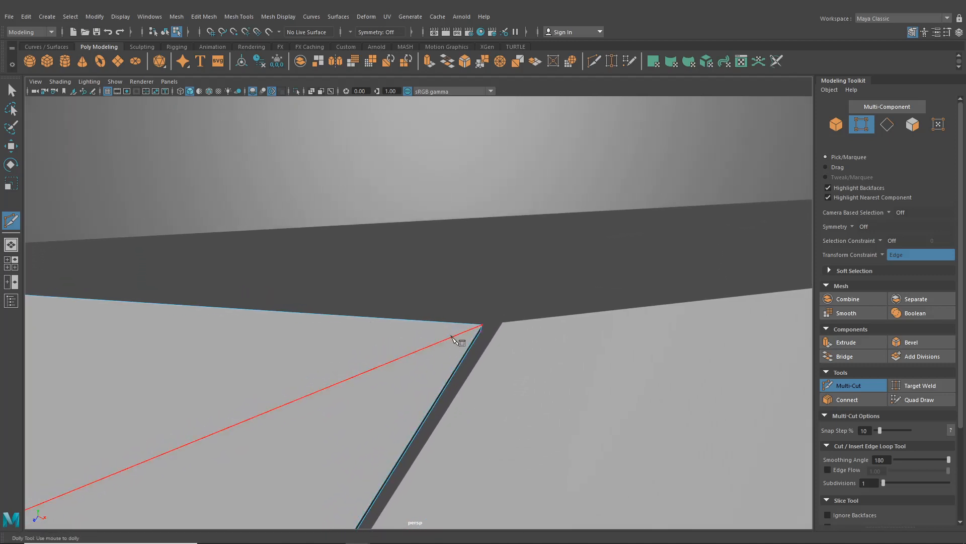
pyautogui.click(483, 330)
# - Extend the cut down across the thin lip beside the pointed corner and commit it
pyautogui.keyDown('alt'); pyautogui.moveTo(578, 314); pyautogui.dragTo(409, 281); pyautogui.keyUp('alt')
pyautogui.keyDown('alt'); pyautogui.moveTo(406, 278); pyautogui.dragTo(445, 317, button='right'); pyautogui.keyUp('alt')
pyautogui.keyDown('alt'); pyautogui.moveTo(385, 243); pyautogui.dragTo(406, 315, button='middle'); pyautogui.keyUp('alt')
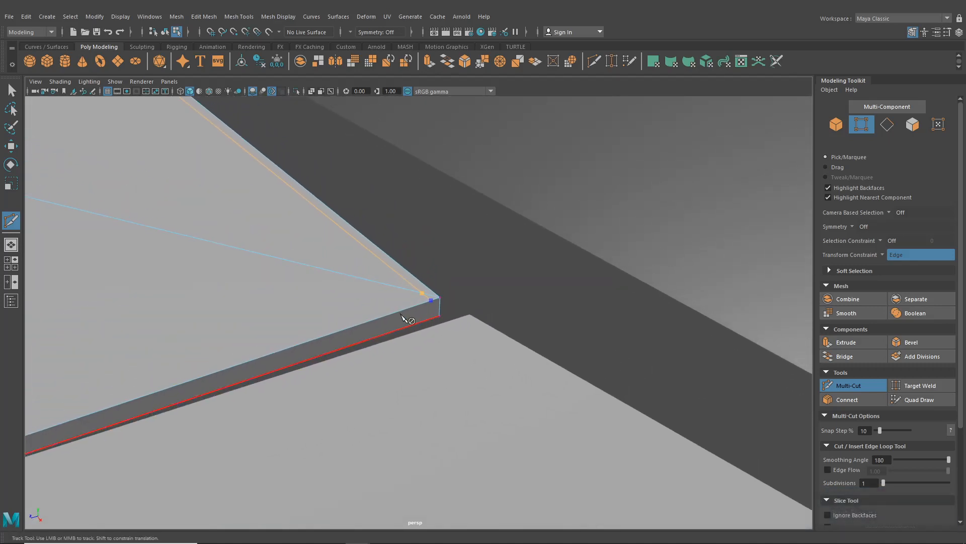
pyautogui.keyDown('alt'); pyautogui.moveTo(405, 315); pyautogui.dragTo(414, 338, button='right'); pyautogui.keyUp('alt')
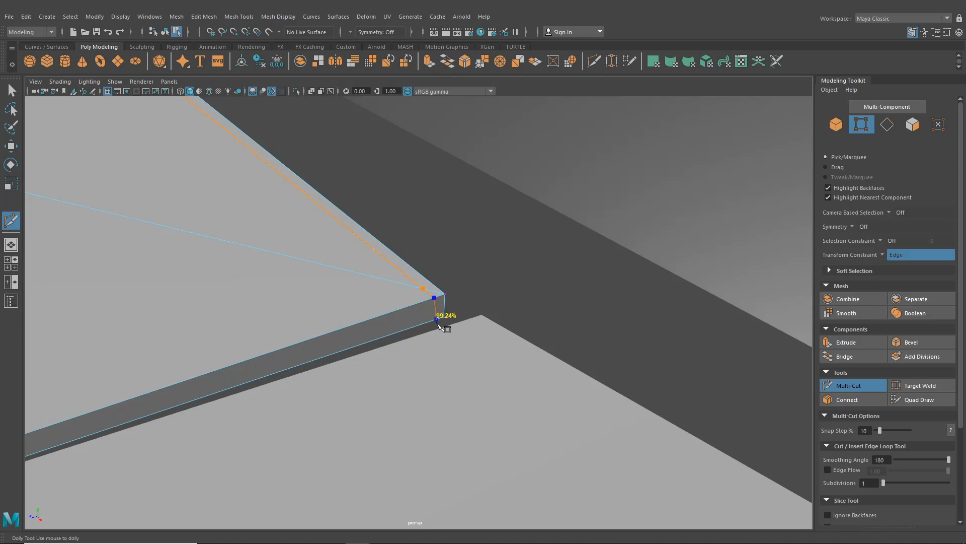
pyautogui.click(434, 322)
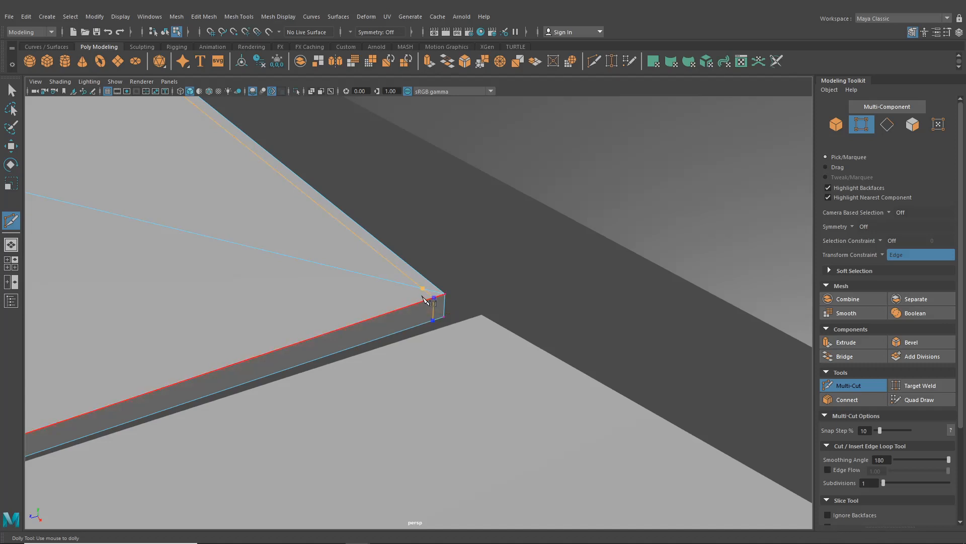
pyautogui.rightClick(422, 297)
# - Target-weld neighbouring vertices at the panel's pointed corner
pyautogui.scroll(-2, 431, 259)
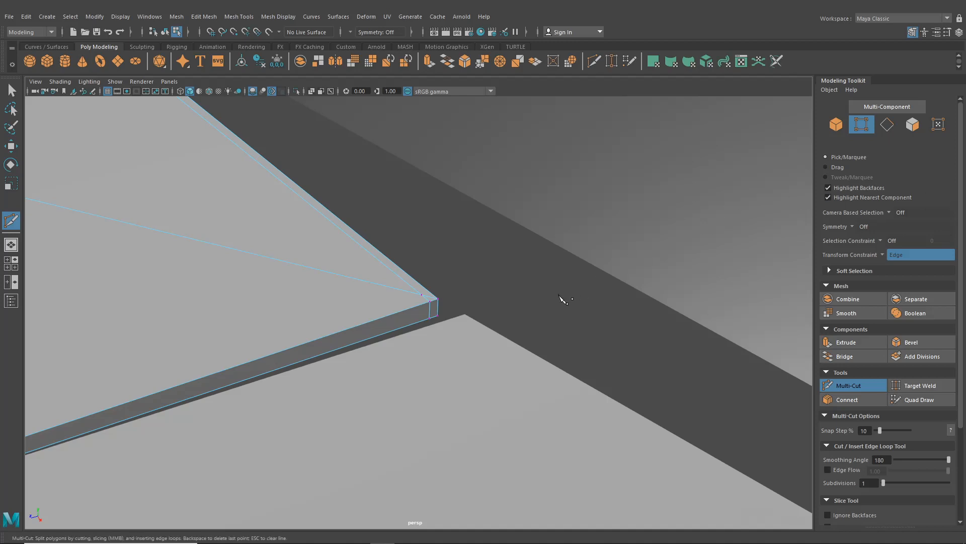
pyautogui.keyDown('alt'); pyautogui.moveTo(525, 295); pyautogui.dragTo(546, 332, button='middle'); pyautogui.keyUp('alt')
pyautogui.click(11, 90)
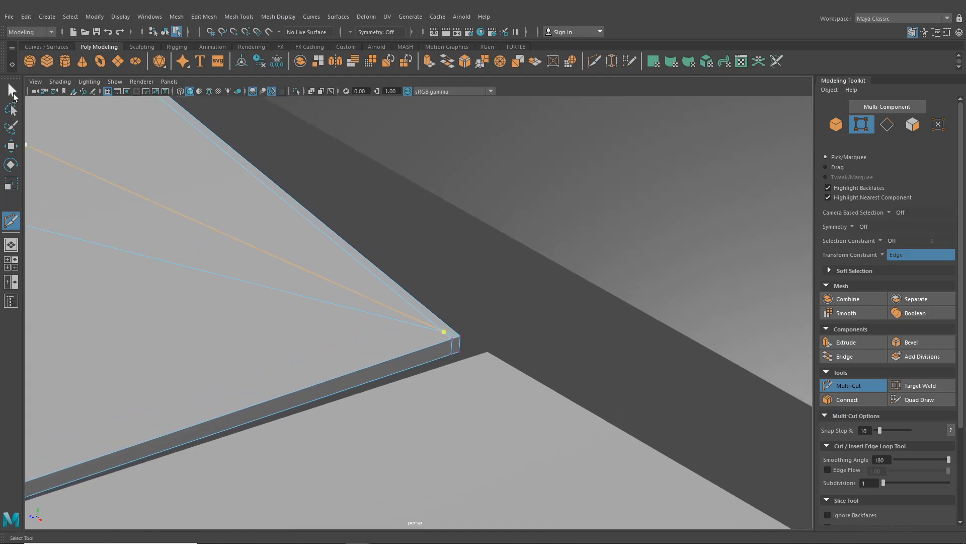
pyautogui.click(612, 62)
pyautogui.scroll(4, 542, 212)
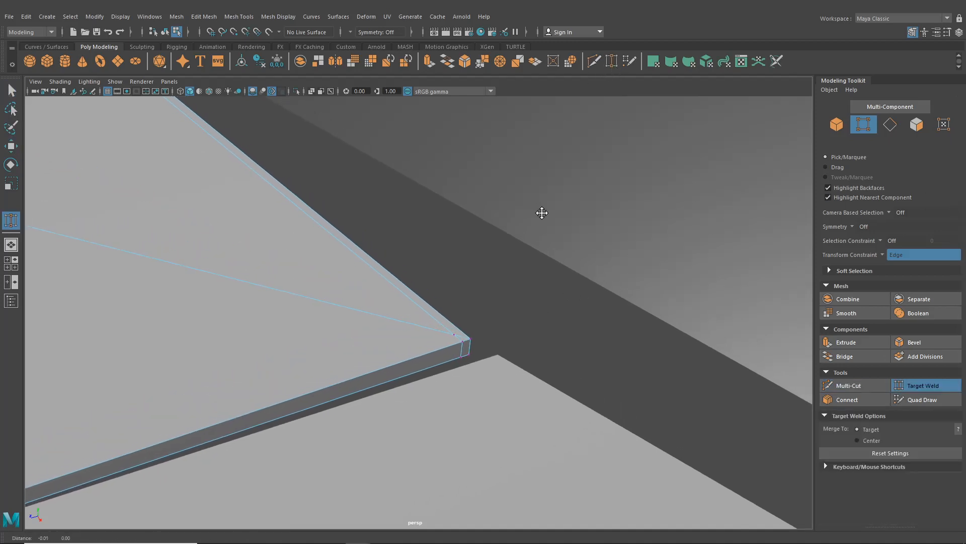
pyautogui.moveTo(482, 355); pyautogui.dragTo(551, 329)
pyautogui.scroll(-2, 507, 349)
pyautogui.scroll(-3, 550, 328)
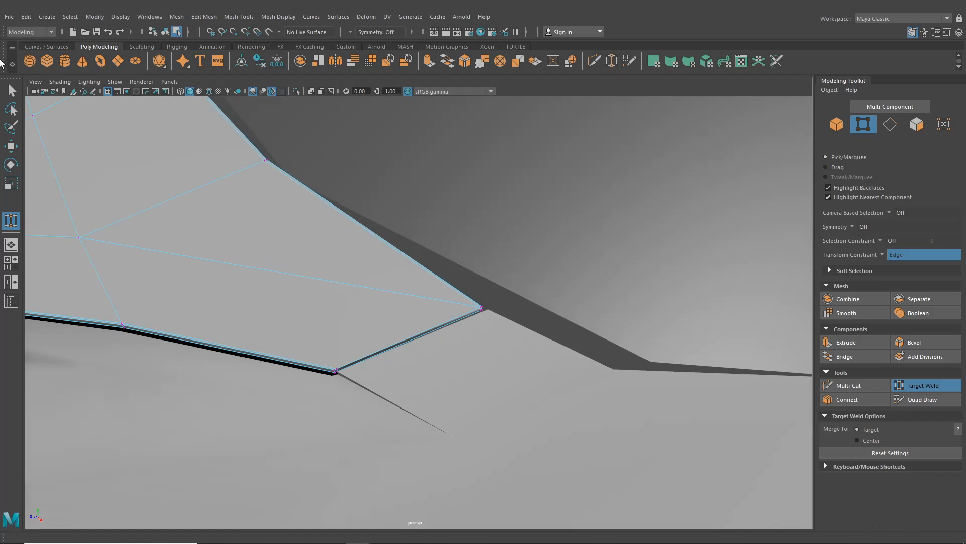
# - Return to object mode, preview the panel smoothed and examine its pointed corner and borders against the surrounding body panels
pyautogui.click(12, 90)
pyautogui.click(166, 31)
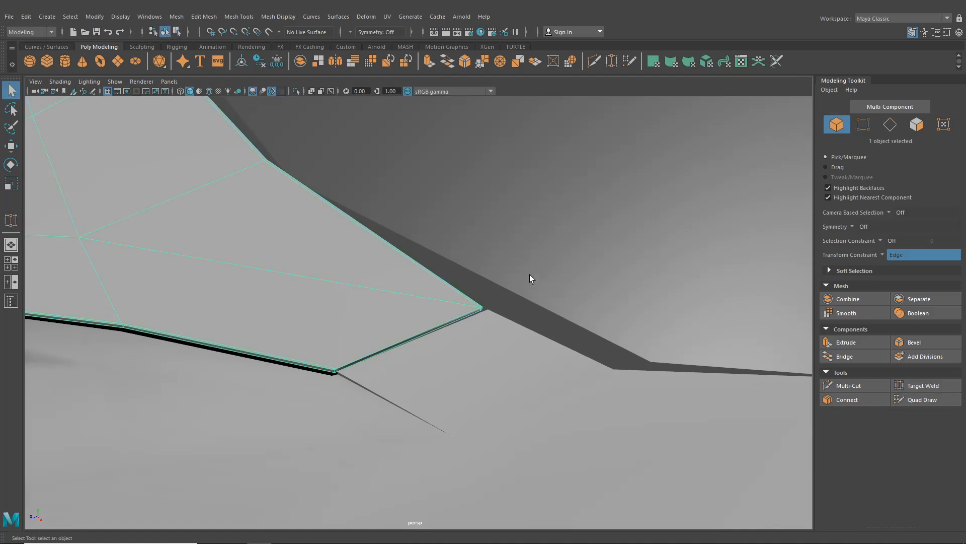
pyautogui.keyDown('alt'); pyautogui.moveTo(321, 259); pyautogui.dragTo(204, 156); pyautogui.keyUp('alt')
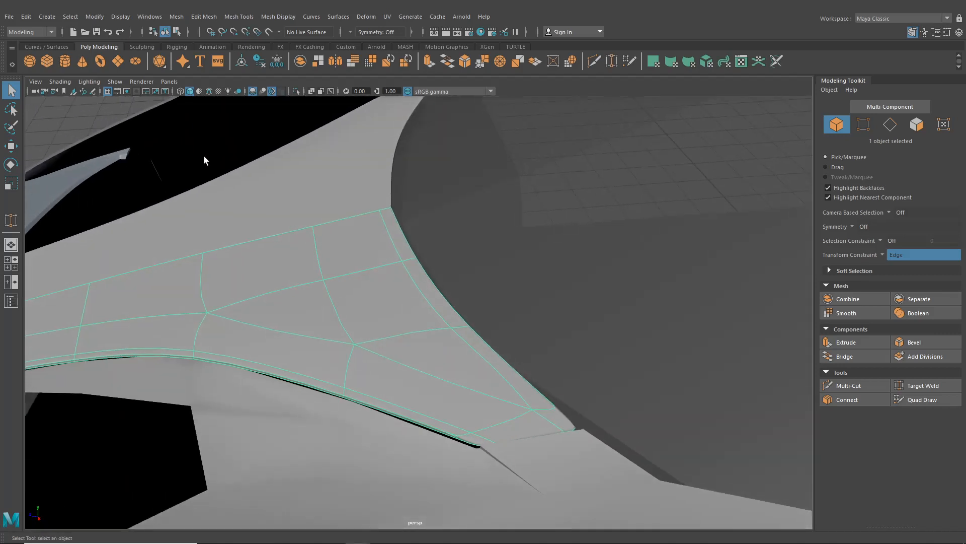
pyautogui.click(141, 122)
pyautogui.keyDown('alt'); pyautogui.moveTo(141, 122); pyautogui.dragTo(581, 293); pyautogui.keyUp('alt')
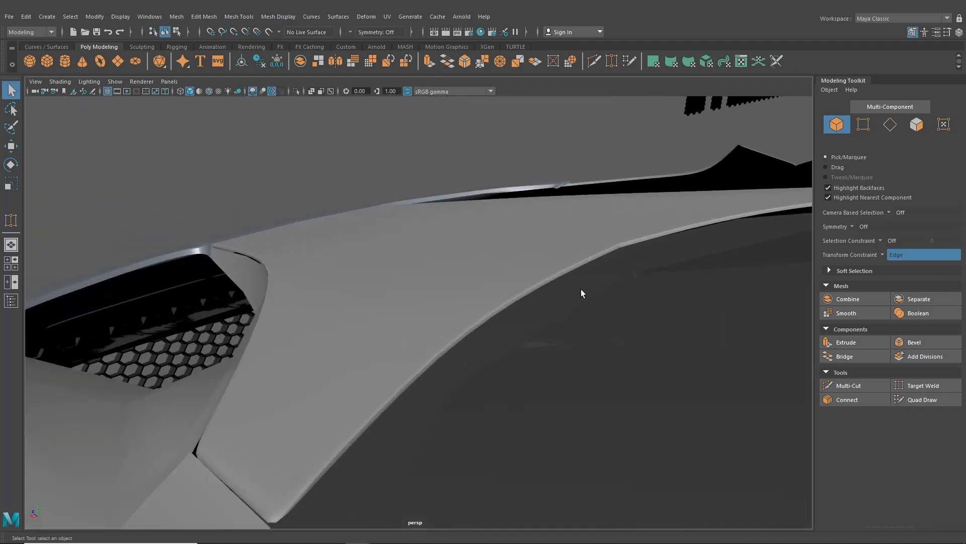
pyautogui.keyDown('alt'); pyautogui.moveTo(294, 486); pyautogui.dragTo(489, 437); pyautogui.keyUp('alt')
pyautogui.keyDown('alt'); pyautogui.moveTo(519, 394); pyautogui.dragTo(433, 291); pyautogui.keyUp('alt')
pyautogui.click(501, 344)
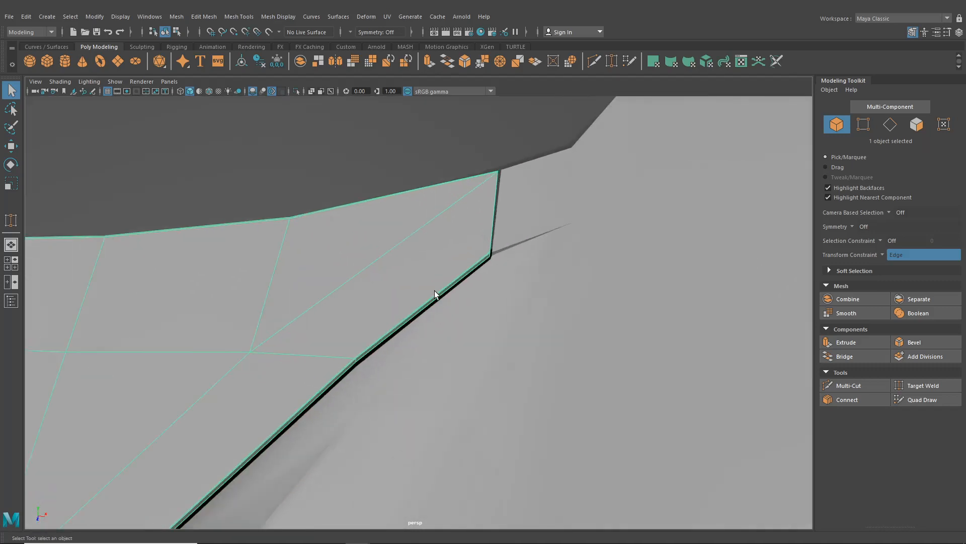
# - Show the vertices of the panel and its neighbour, and target-weld the neighbour's corner vertices where the panel gaps meet
pyautogui.moveTo(434, 291); pyautogui.dragTo(384, 257, button='right')
pyautogui.scroll(2, 530, 288)
pyautogui.rightClick(531, 273)
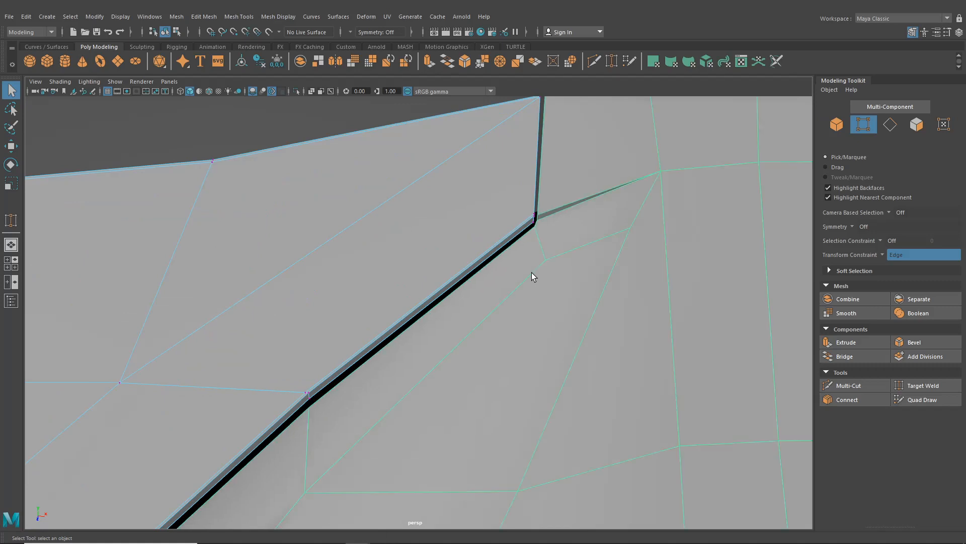
pyautogui.moveTo(534, 256); pyautogui.dragTo(496, 257, button='right')
pyautogui.keyDown('alt'); pyautogui.moveTo(502, 263); pyautogui.dragTo(446, 341, button='middle'); pyautogui.keyUp('alt')
pyautogui.scroll(2, 446, 340)
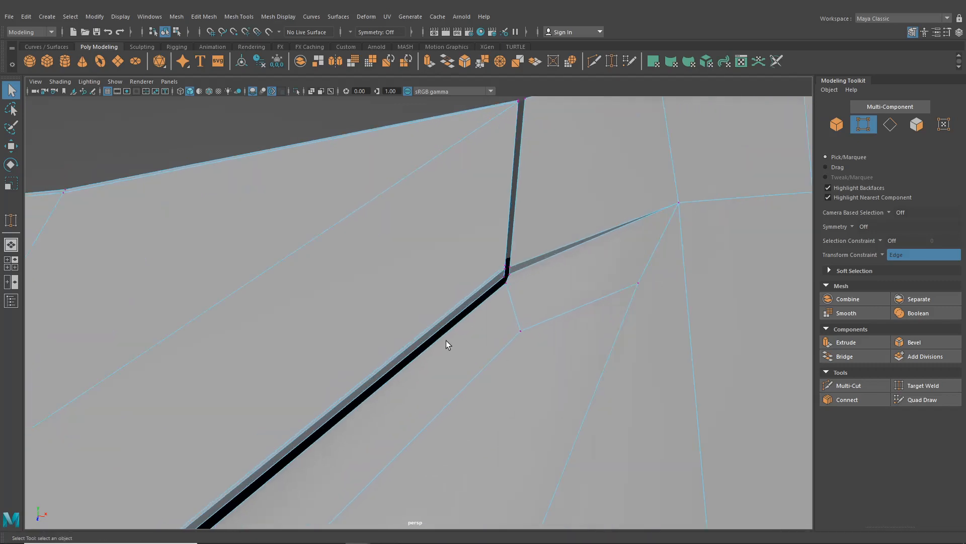
pyautogui.scroll(1, 446, 345)
pyautogui.click(593, 62)
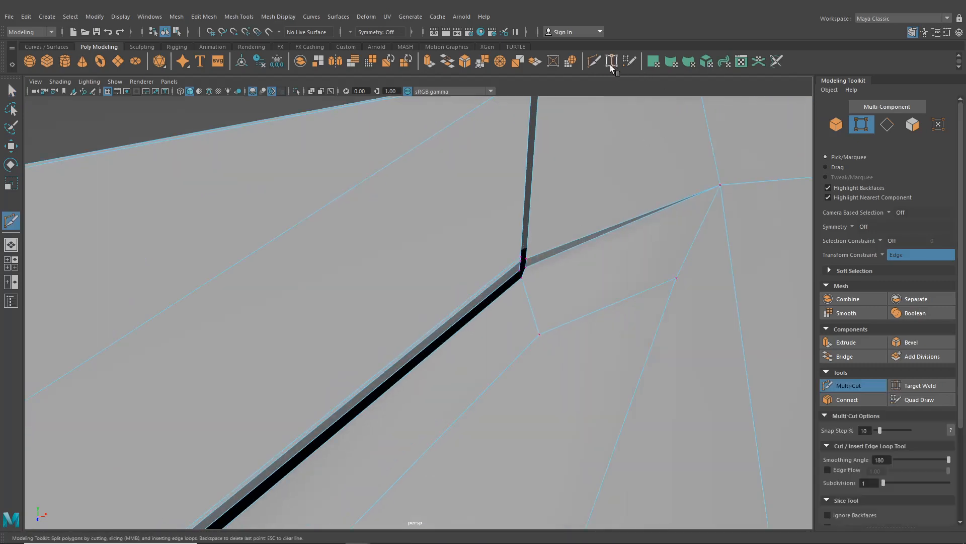
pyautogui.click(612, 61)
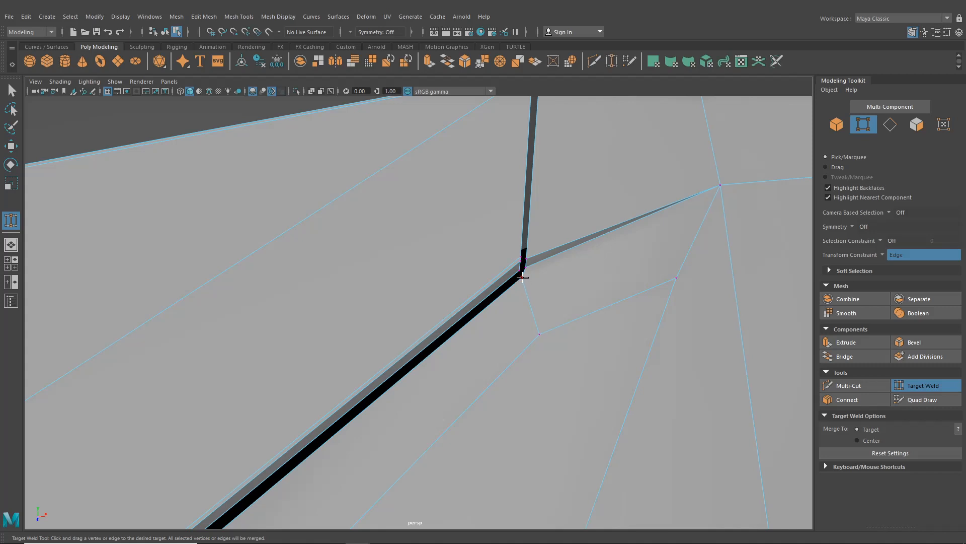
pyautogui.moveTo(526, 269); pyautogui.dragTo(532, 274)
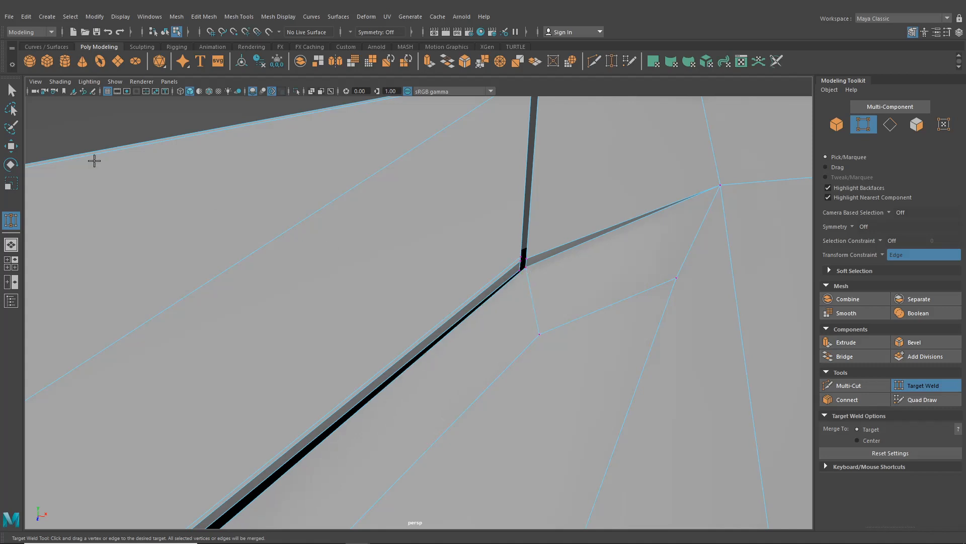
# - Nudge the neighbouring panel's merged corner vertex to even out the gap around the pointed panel's corner
pyautogui.press('w')
pyautogui.click(532, 271)
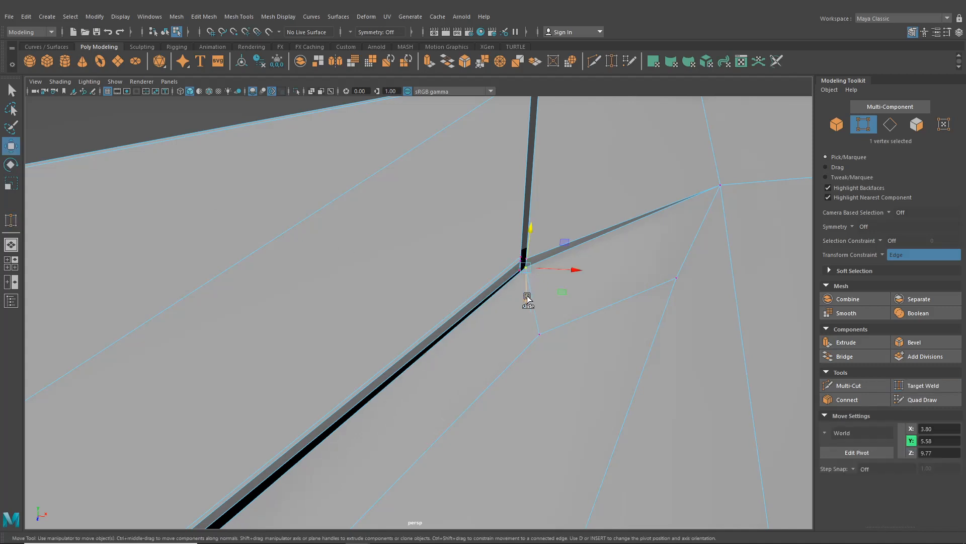
pyautogui.moveTo(525, 293); pyautogui.dragTo(528, 303, button='middle')
pyautogui.keyDown('alt'); pyautogui.moveTo(528, 303); pyautogui.dragTo(454, 439); pyautogui.keyUp('alt')
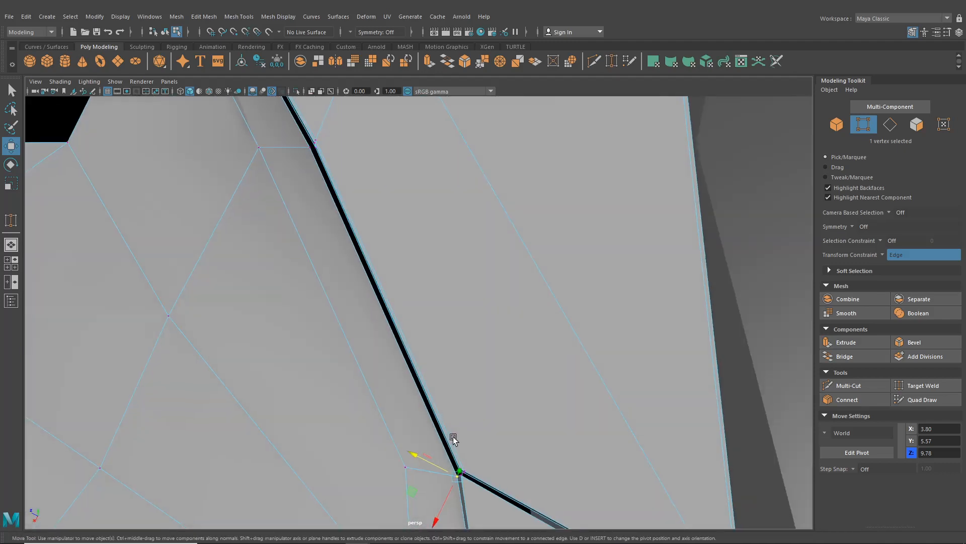
pyautogui.keyDown('alt'); pyautogui.moveTo(454, 439); pyautogui.dragTo(422, 357, button='middle'); pyautogui.keyUp('alt')
pyautogui.scroll(1, 422, 357)
pyautogui.moveTo(412, 358); pyautogui.dragTo(437, 366)
pyautogui.click(369, 374)
# - Turn the transform constraint off and move two border vertices of the neighbouring panel to about X 3.37, Y 5.52, Z 10.29, narrowing the seam
pyautogui.click(468, 320)
pyautogui.keyDown('alt'); pyautogui.moveTo(467, 320); pyautogui.dragTo(404, 328); pyautogui.keyUp('alt')
pyautogui.keyDown('shift'); pyautogui.click(332, 241); pyautogui.keyUp('shift')
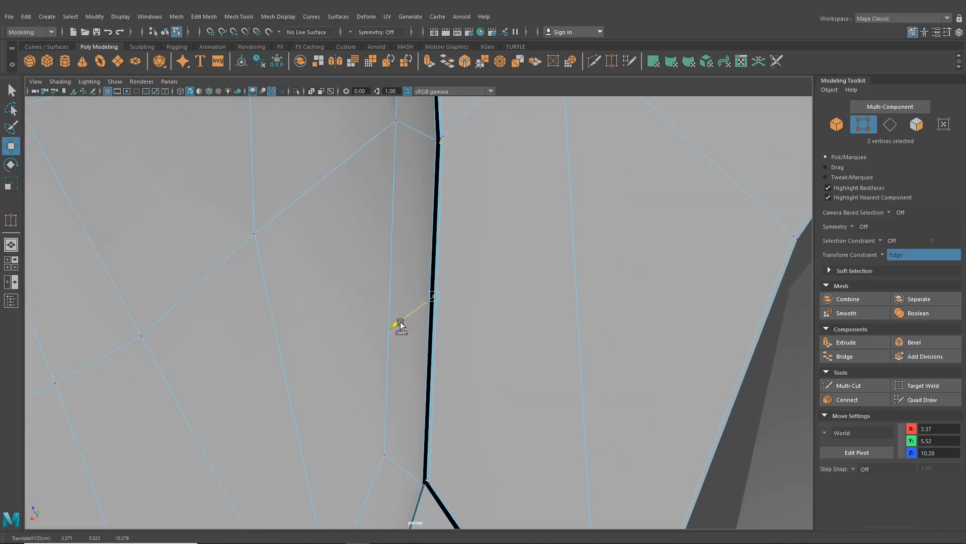
pyautogui.click(882, 255)
pyautogui.click(906, 262)
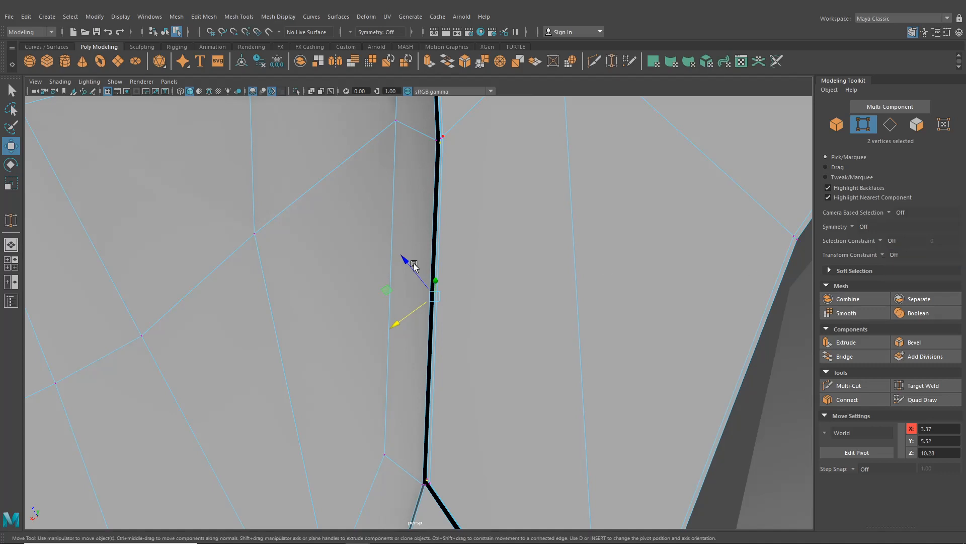
pyautogui.moveTo(407, 324); pyautogui.dragTo(403, 326)
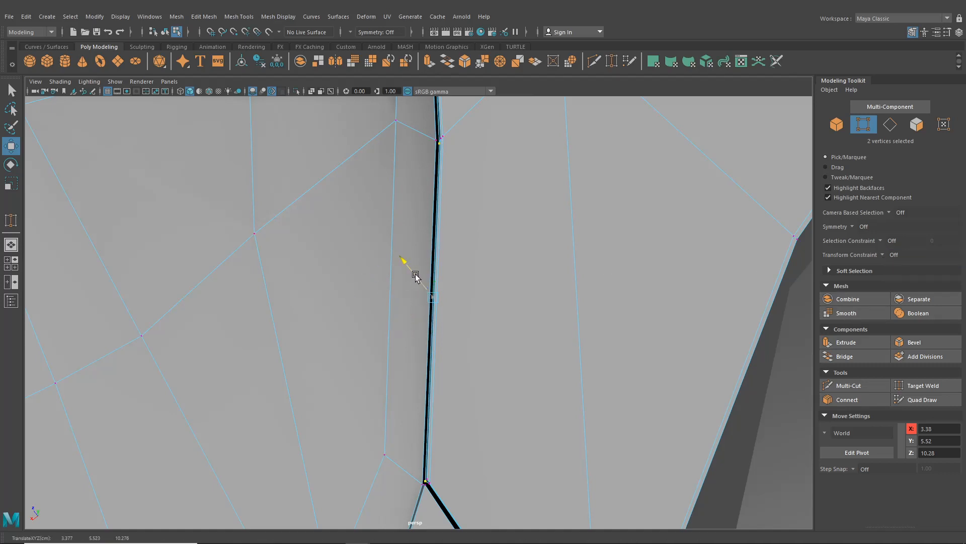
pyautogui.moveTo(415, 276); pyautogui.dragTo(417, 273)
pyautogui.moveTo(399, 319); pyautogui.dragTo(402, 313)
pyautogui.moveTo(416, 276); pyautogui.dragTo(539, 298)
pyautogui.keyDown('alt'); pyautogui.moveTo(539, 297); pyautogui.dragTo(655, 322, button='right'); pyautogui.keyUp('alt')
pyautogui.keyDown('alt'); pyautogui.moveTo(352, 337); pyautogui.dragTo(464, 330, button='middle'); pyautogui.keyUp('alt')
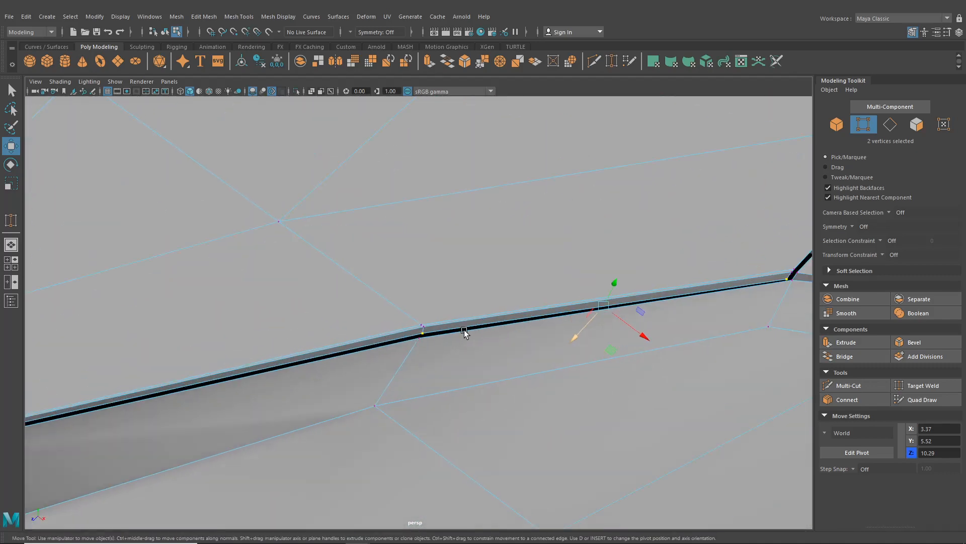
# - Move the neighbouring panel's border vertex above the headlight opening to about X 1.80, Y 5.27, Z 12.40
pyautogui.click(427, 333)
pyautogui.keyDown('alt'); pyautogui.moveTo(428, 334); pyautogui.dragTo(523, 378); pyautogui.keyUp('alt')
pyautogui.click(449, 350)
pyautogui.click(412, 386)
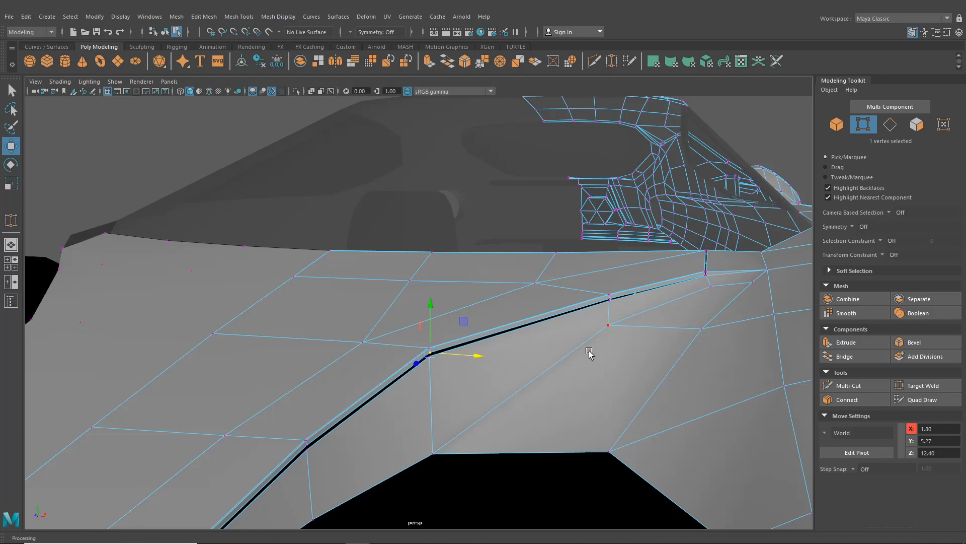
# - Move the neighbouring panel's vertex at the seam corner to about X 3.80, Y 5.57, Z 9.79 to even out the gap
pyautogui.keyDown('alt'); pyautogui.moveTo(587, 349); pyautogui.dragTo(614, 325, button='right'); pyautogui.keyUp('alt')
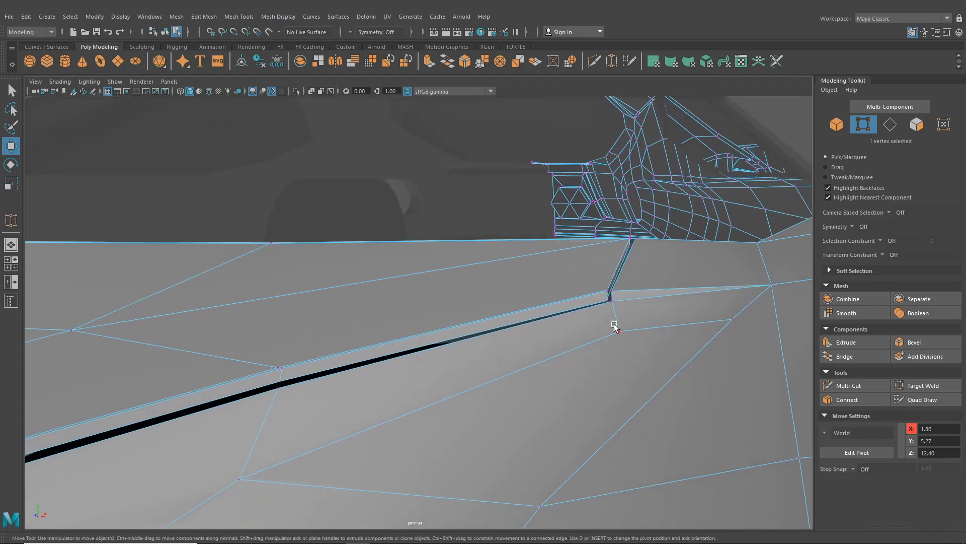
pyautogui.moveTo(612, 273); pyautogui.dragTo(453, 363)
pyautogui.keyDown('alt'); pyautogui.moveTo(581, 377); pyautogui.dragTo(267, 218, button='middle'); pyautogui.keyUp('alt')
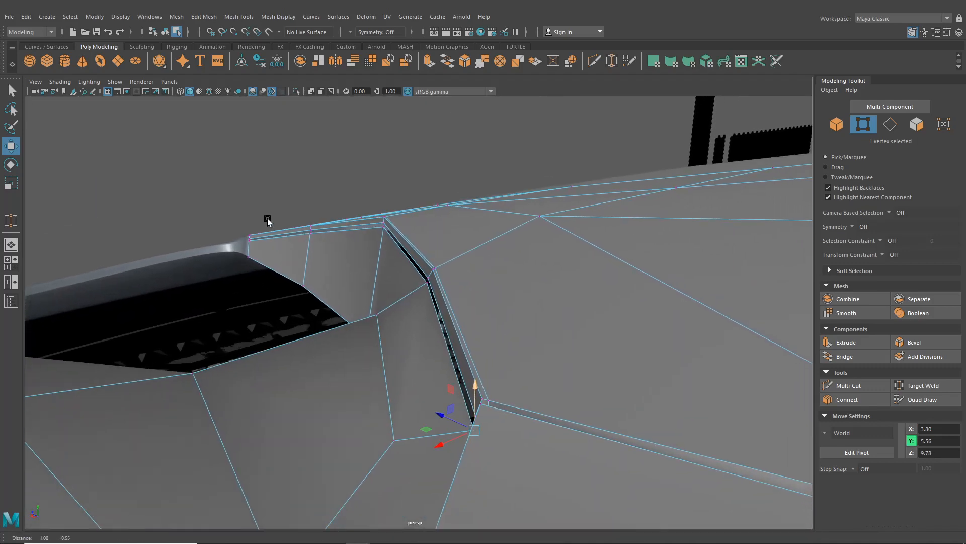
pyautogui.scroll(-3, 269, 221)
pyautogui.keyDown('alt'); pyautogui.moveTo(405, 327); pyautogui.dragTo(456, 305); pyautogui.keyUp('alt')
pyautogui.moveTo(509, 290); pyautogui.dragTo(528, 319)
pyautogui.keyDown('alt'); pyautogui.moveTo(528, 319); pyautogui.dragTo(483, 334, button='middle'); pyautogui.keyUp('alt')
pyautogui.scroll(5, 481, 336)
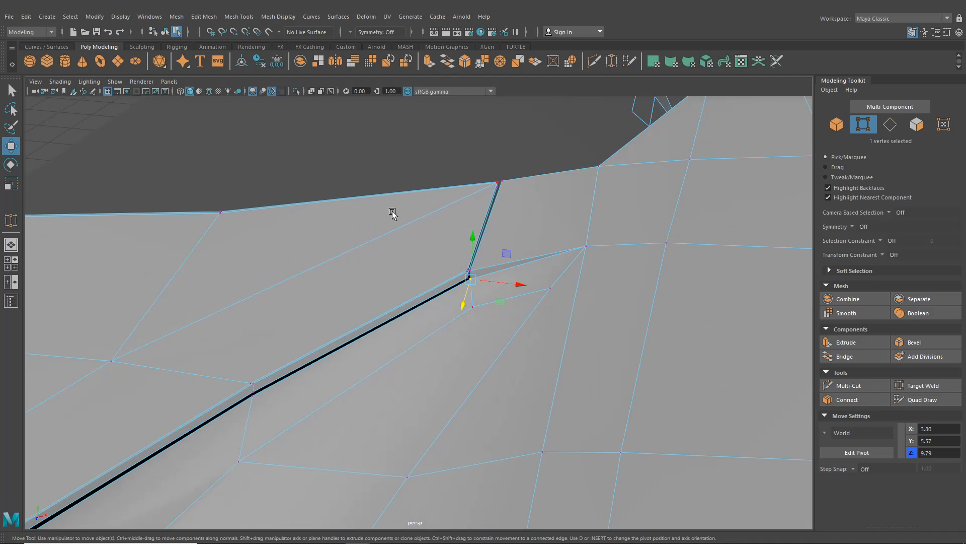
# - Insert an edge loop on the hood panel close to the corner where the seams meet
pyautogui.keyDown('alt'); pyautogui.moveTo(392, 212); pyautogui.dragTo(397, 204, button='middle'); pyautogui.keyUp('alt')
pyautogui.click(278, 17)
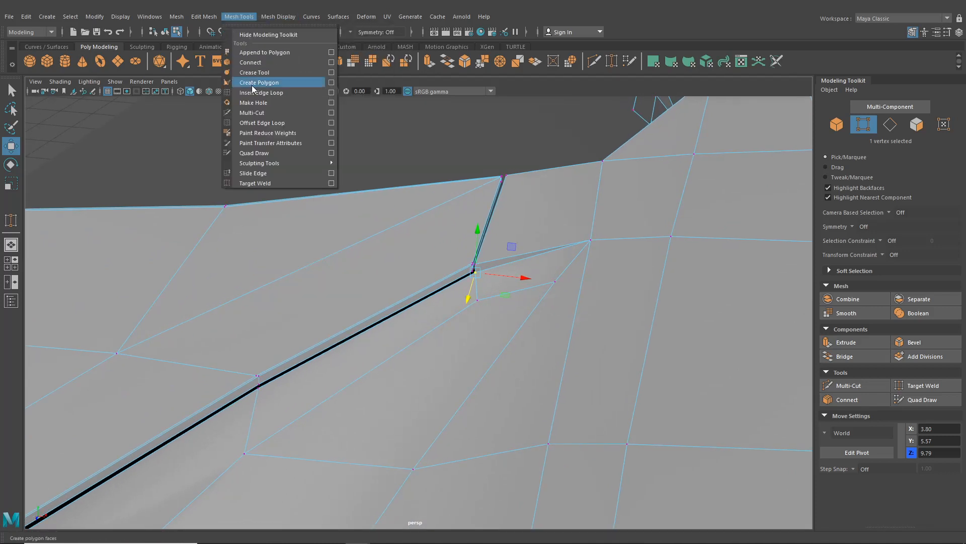
pyautogui.click(274, 95)
pyautogui.scroll(5, 375, 254)
pyautogui.moveTo(481, 276); pyautogui.dragTo(489, 276)
pyautogui.scroll(-2, 499, 251)
pyautogui.keyDown('alt'); pyautogui.moveTo(507, 236); pyautogui.dragTo(283, 246); pyautogui.keyUp('alt')
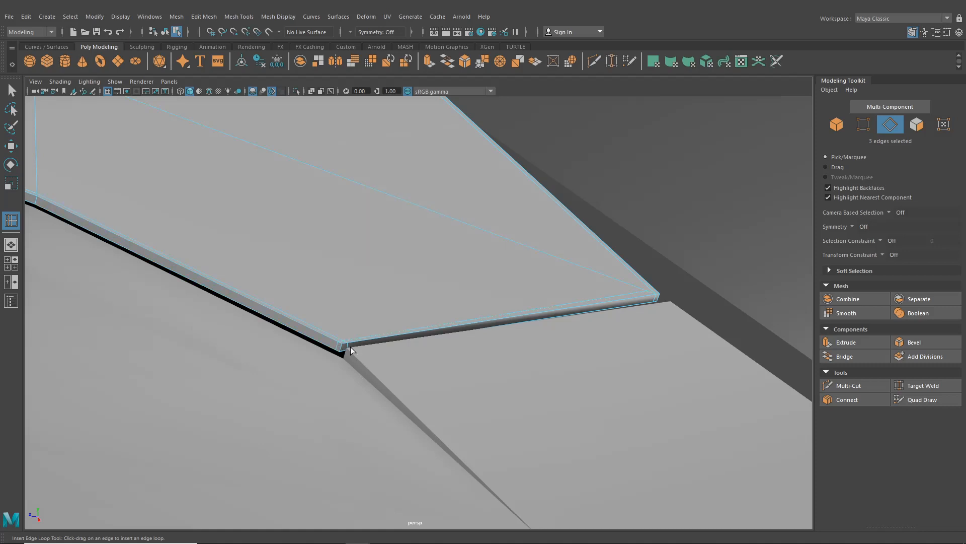
# - Cut a supporting edge down the hood panel's thin border next to its rear tip with Multi-Cut
pyautogui.keyDown('alt'); pyautogui.moveTo(350, 346); pyautogui.dragTo(576, 75); pyautogui.keyUp('alt')
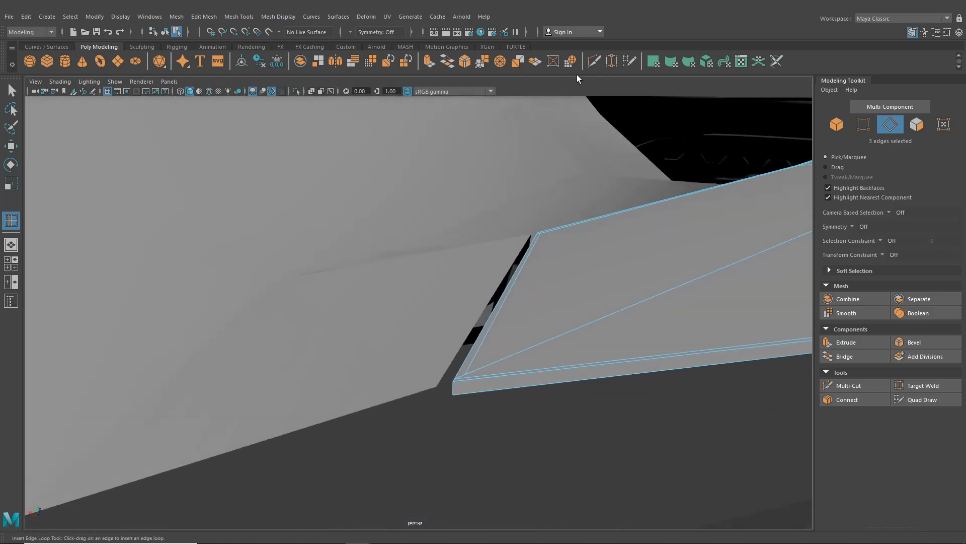
pyautogui.keyDown('alt'); pyautogui.moveTo(509, 149); pyautogui.dragTo(480, 369, button='right'); pyautogui.keyUp('alt')
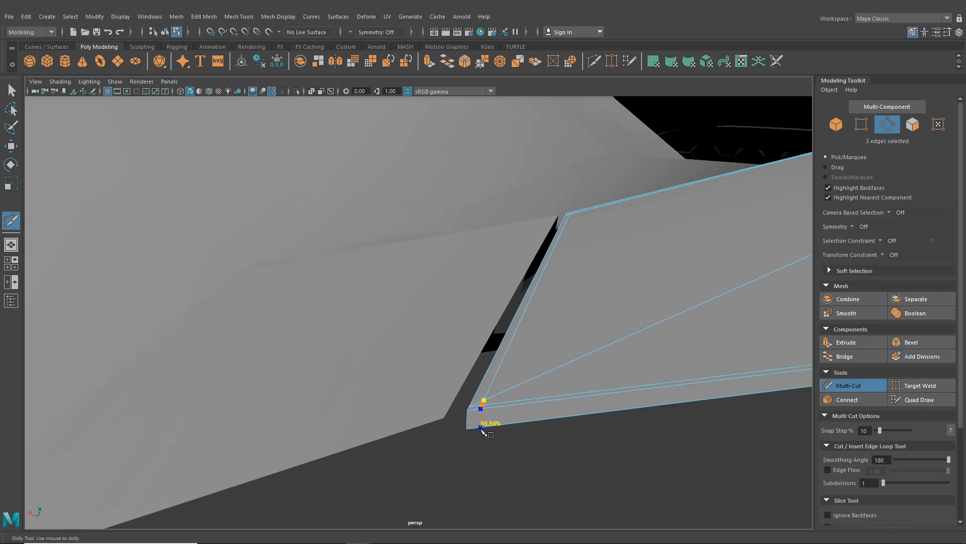
pyautogui.rightClick(480, 427)
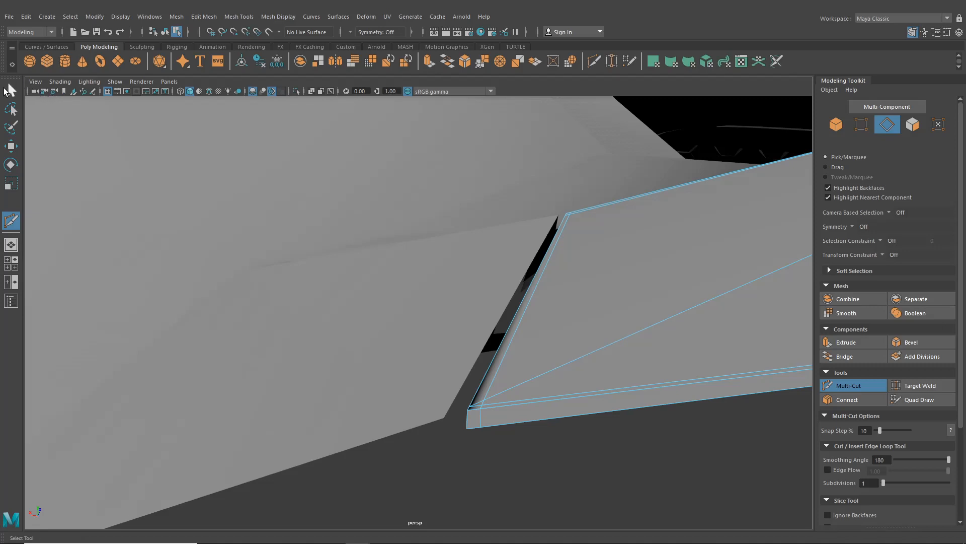
pyautogui.click(11, 91)
# - Show the hood panel's vertices and target-weld the diagonal edge's end vertex into the supporting edges at the rear tip
pyautogui.moveTo(621, 255); pyautogui.dragTo(572, 255, button='right')
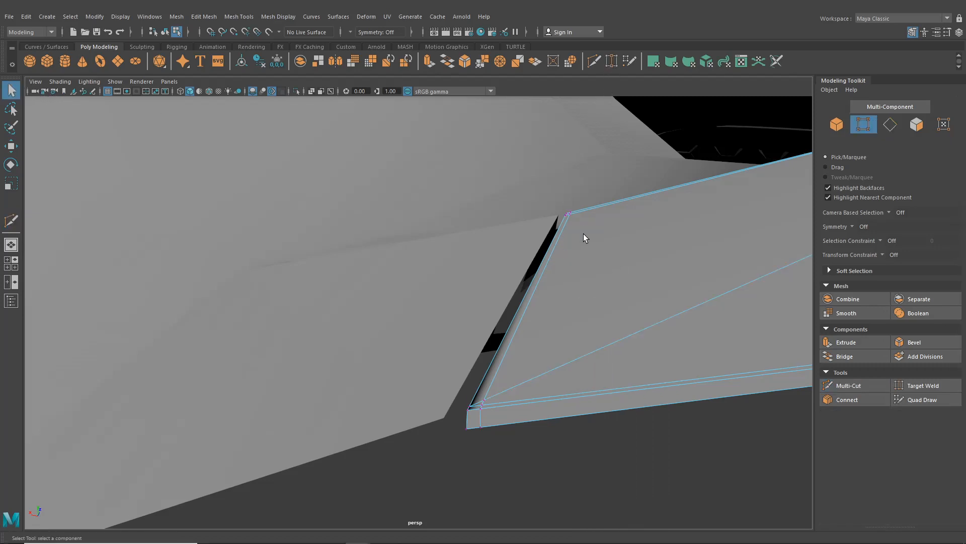
pyautogui.keyDown('alt'); pyautogui.moveTo(584, 238); pyautogui.dragTo(621, 247); pyautogui.keyUp('alt')
pyautogui.keyDown('alt'); pyautogui.moveTo(582, 283); pyautogui.dragTo(614, 281); pyautogui.keyUp('alt')
pyautogui.keyDown('alt'); pyautogui.moveTo(614, 280); pyautogui.dragTo(564, 231, button='middle'); pyautogui.keyUp('alt')
pyautogui.keyDown('alt'); pyautogui.moveTo(563, 317); pyautogui.dragTo(573, 370, button='right'); pyautogui.keyUp('alt')
pyautogui.moveTo(576, 377); pyautogui.dragTo(577, 377)
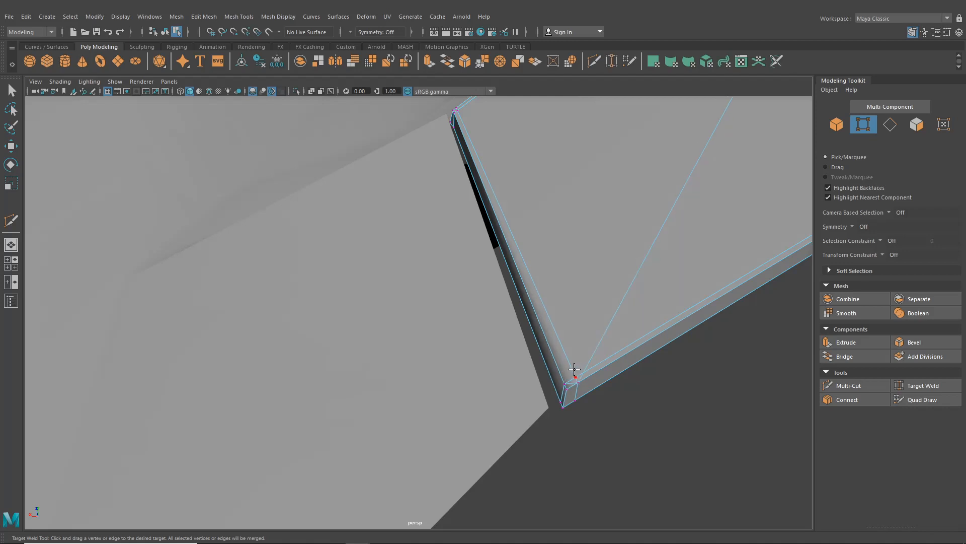
pyautogui.hotkey('ctrl', 'z')
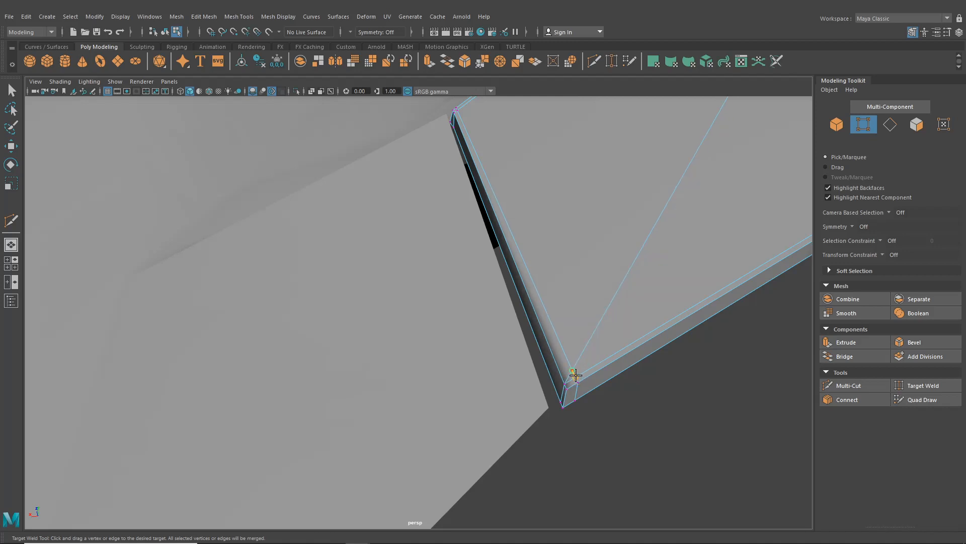
pyautogui.keyDown('alt'); pyautogui.moveTo(603, 365); pyautogui.dragTo(654, 355); pyautogui.keyUp('alt')
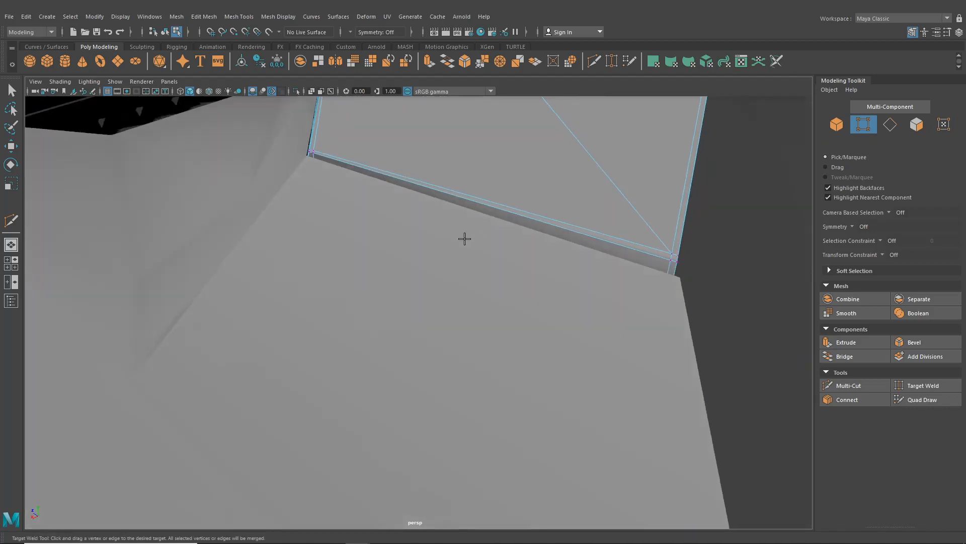
# - Return to object mode and examine the smoothed hood panel's corners and its gap along the neighbouring panel
pyautogui.keyDown('alt'); pyautogui.moveTo(465, 239); pyautogui.dragTo(554, 252); pyautogui.keyUp('alt')
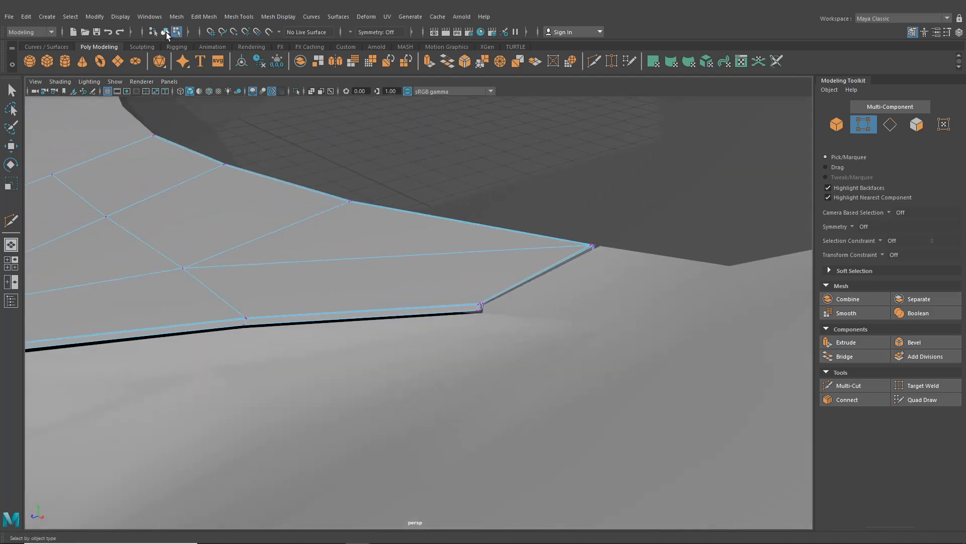
pyautogui.click(166, 32)
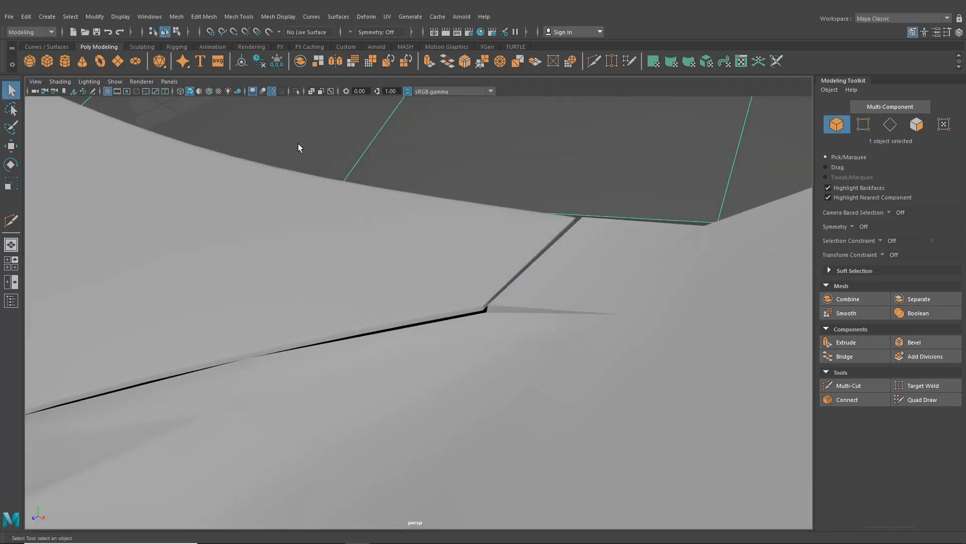
pyautogui.scroll(-5, 307, 237)
pyautogui.keyDown('alt'); pyautogui.moveTo(410, 303); pyautogui.dragTo(454, 275, button='middle'); pyautogui.keyUp('alt')
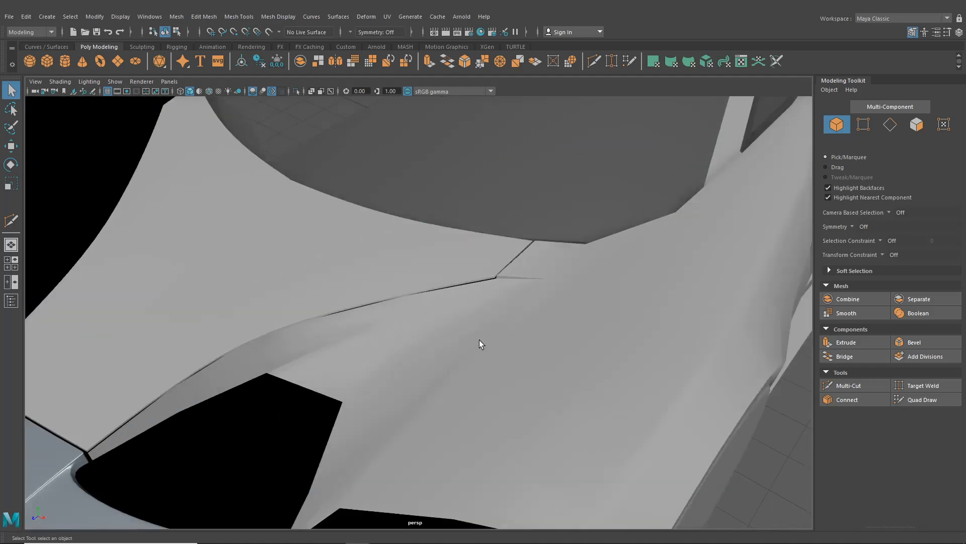
pyautogui.moveTo(478, 340)
pyautogui.keyDown('alt'); pyautogui.mouseDown()
pyautogui.moveTo(557, 304)
pyautogui.moveTo(499, 295)
pyautogui.moveTo(537, 306)
pyautogui.moveTo(525, 350)
pyautogui.moveTo(470, 330)
pyautogui.mouseUp(); pyautogui.keyUp('alt')
pyautogui.scroll(3, 453, 317)
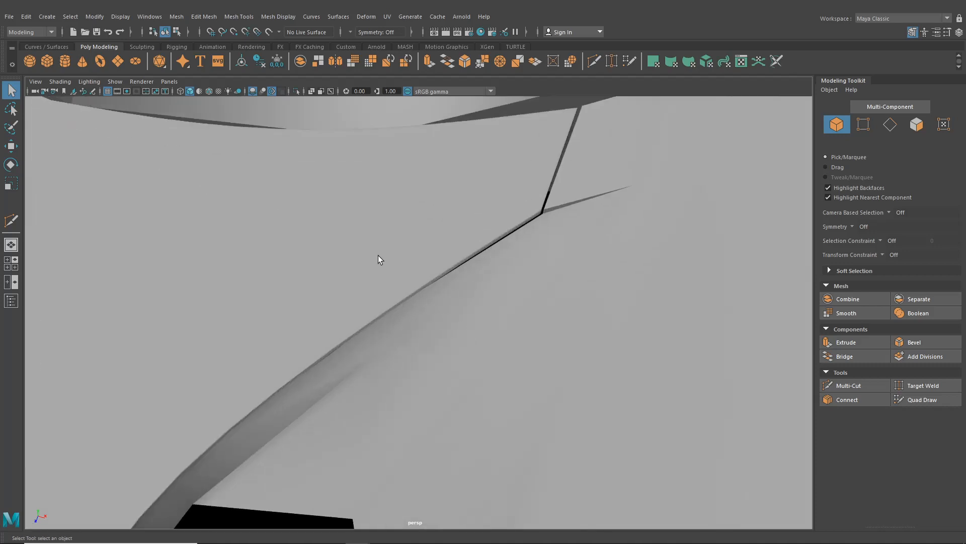
# - Turn off the smooth preview and show the vertices of the hood panel and the neighbouring panel
pyautogui.press('1')
pyautogui.click(458, 325)
pyautogui.click(471, 241)
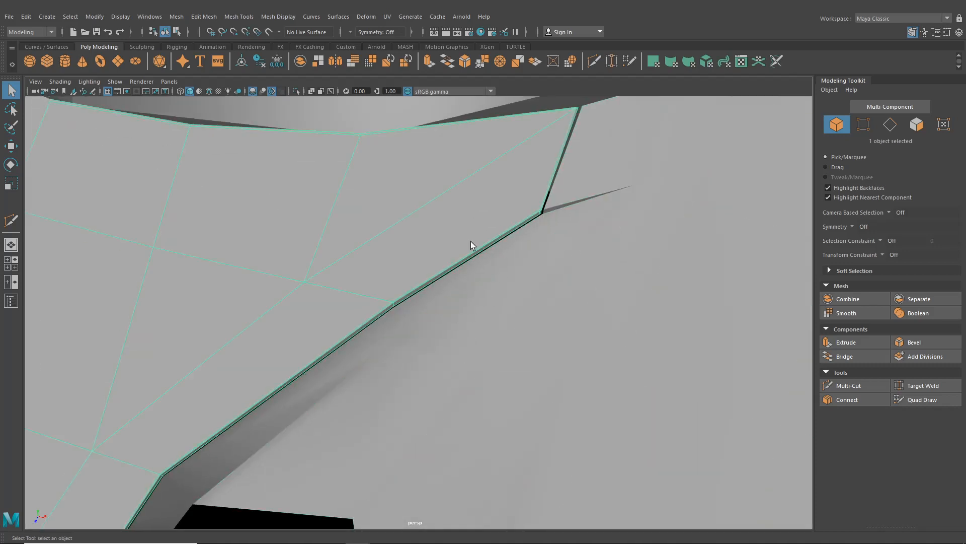
pyautogui.click(534, 244)
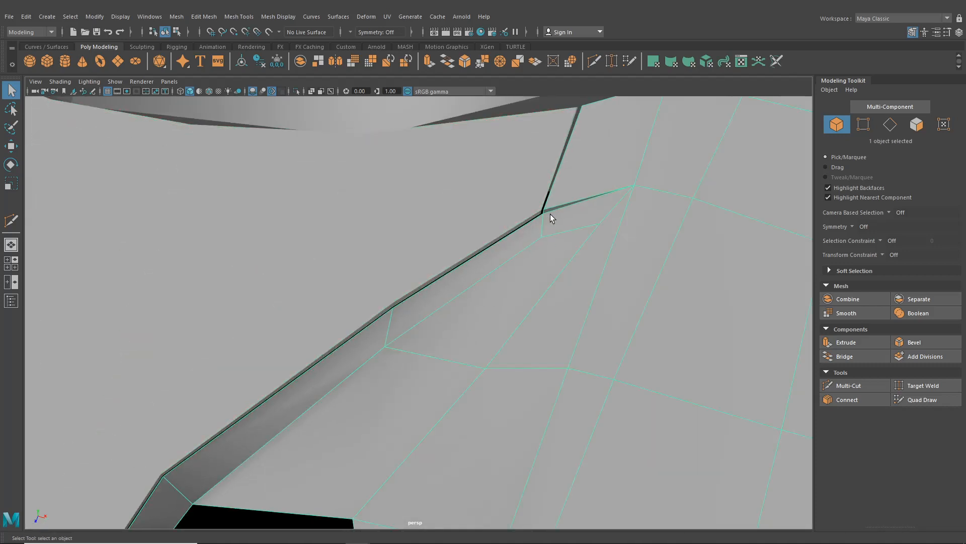
pyautogui.keyDown('alt'); pyautogui.moveTo(551, 214); pyautogui.dragTo(518, 224, button='middle'); pyautogui.keyUp('alt')
pyautogui.moveTo(517, 228); pyautogui.dragTo(438, 212, button='right')
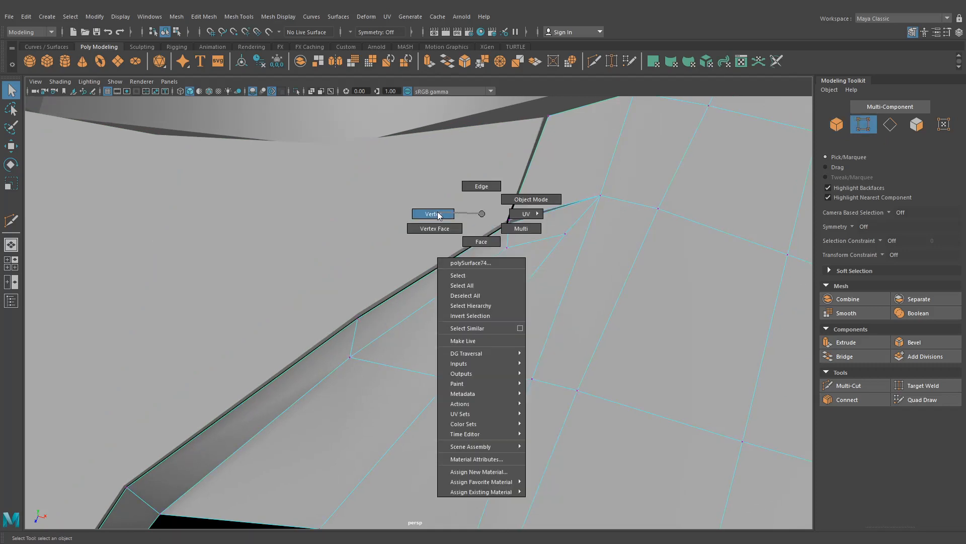
# - Move three vertices at the seam corner along Z to about X 3.79, Y 5.57, Z 9.84
pyautogui.scroll(3, 478, 219)
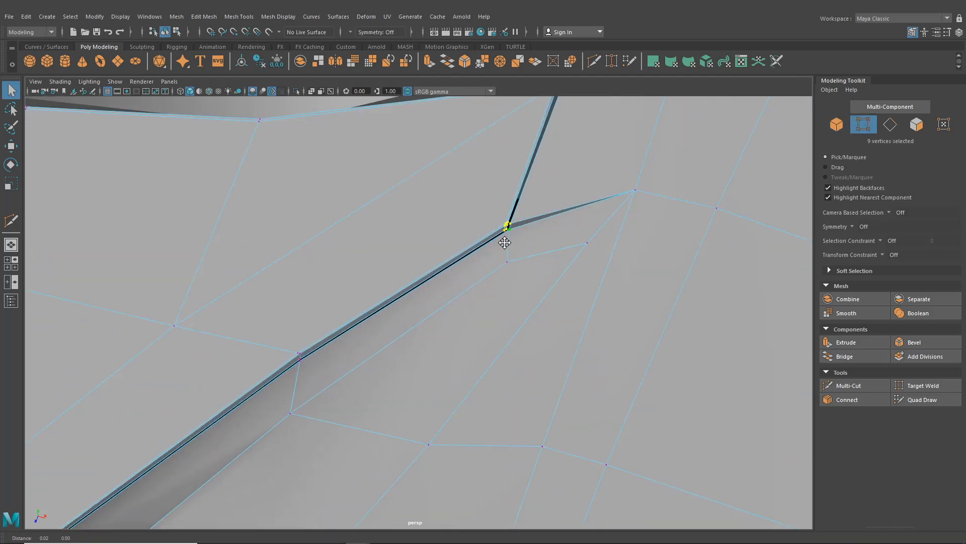
pyautogui.scroll(2, 500, 247)
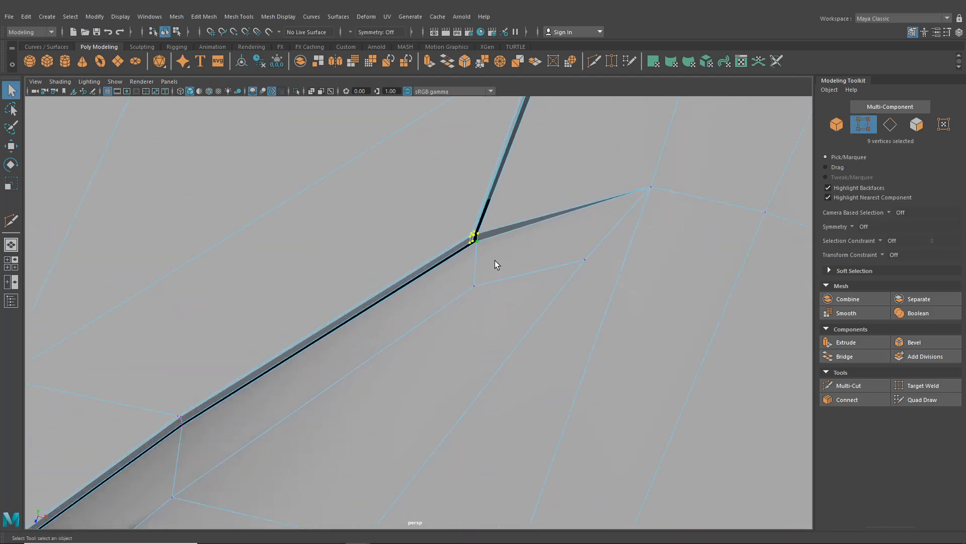
pyautogui.click(11, 147)
pyautogui.keyDown('alt'); pyautogui.moveTo(407, 261); pyautogui.dragTo(456, 309); pyautogui.keyUp('alt')
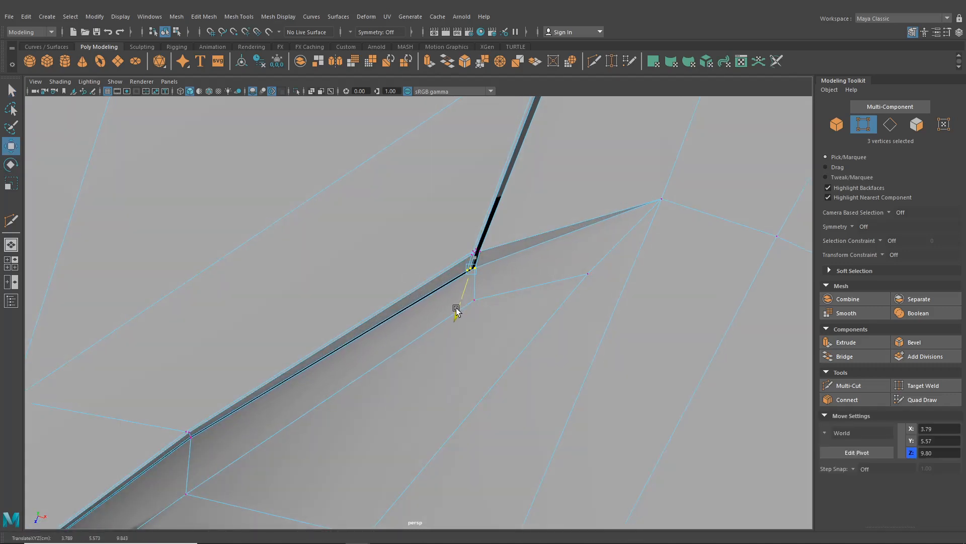
# - Shift the next two border vertex pairs along the seam in Z, to about 10.82 and 12.41
pyautogui.keyDown('alt'); pyautogui.moveTo(363, 341); pyautogui.dragTo(461, 271, button='middle'); pyautogui.keyUp('alt')
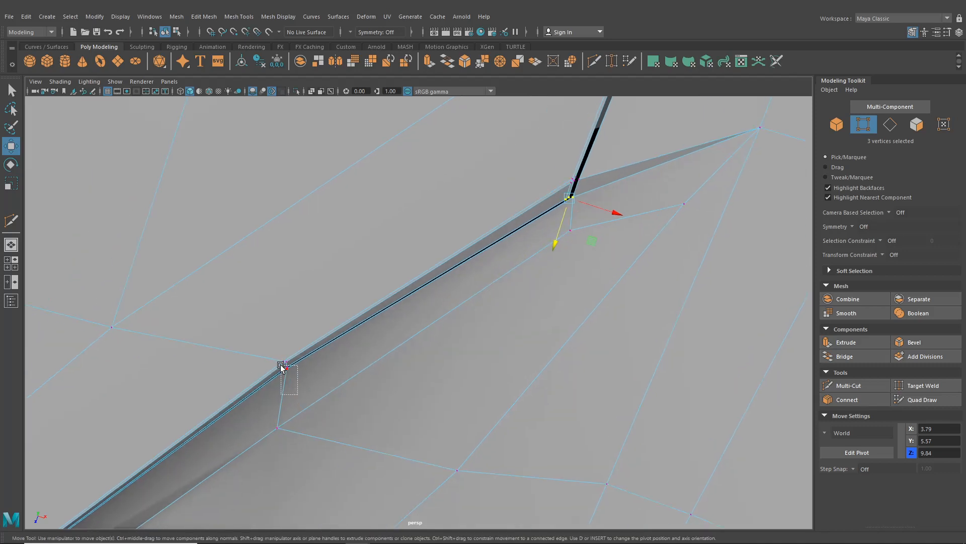
pyautogui.moveTo(275, 406); pyautogui.dragTo(271, 416)
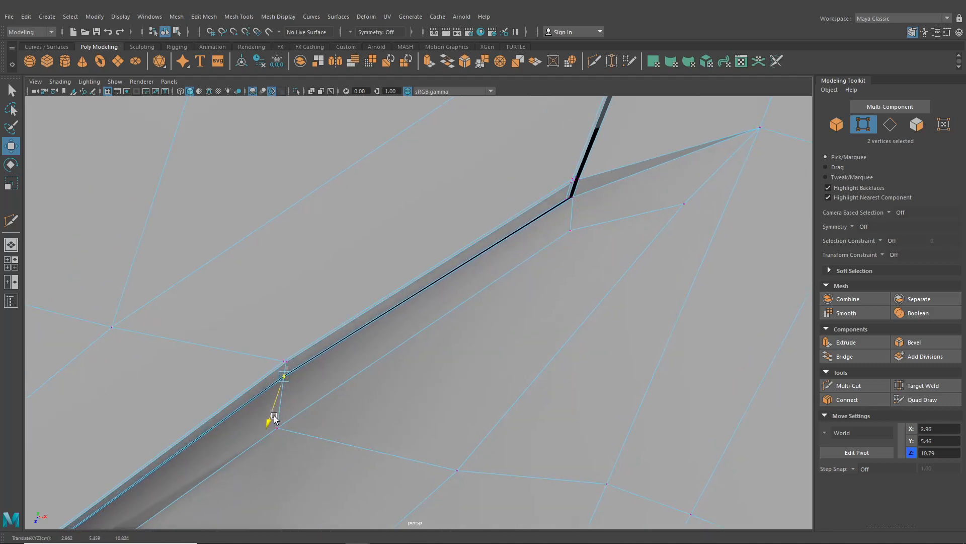
pyautogui.scroll(-1, 316, 371)
pyautogui.keyDown('alt'); pyautogui.moveTo(316, 372); pyautogui.dragTo(455, 286, button='middle'); pyautogui.keyUp('alt')
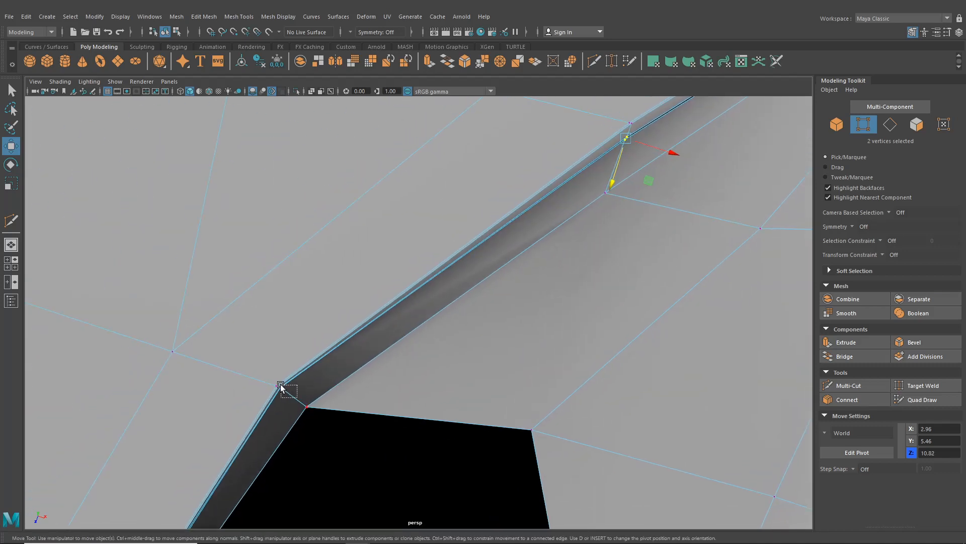
pyautogui.moveTo(297, 396); pyautogui.dragTo(267, 426)
pyautogui.scroll(-5, 439, 343)
pyautogui.keyDown('alt'); pyautogui.moveTo(439, 344); pyautogui.dragTo(463, 286); pyautogui.keyUp('alt')
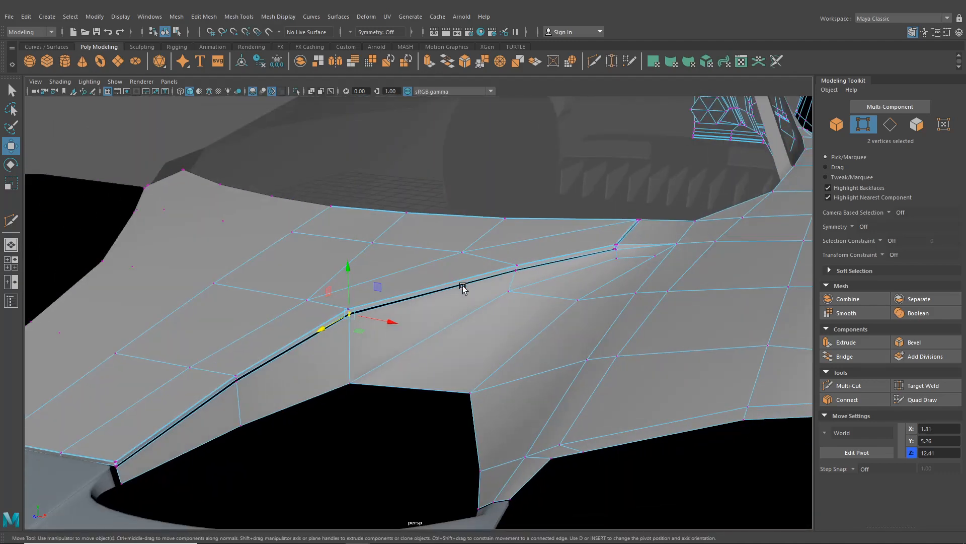
# - Adjust the height of the neighbouring panel's seam vertices, setting the one above the headlight opening to about Y 5.27
pyautogui.scroll(5, 369, 295)
pyautogui.keyDown('alt'); pyautogui.moveTo(462, 286); pyautogui.dragTo(375, 313, button='middle'); pyautogui.keyUp('alt')
pyautogui.keyDown('alt'); pyautogui.moveTo(347, 329); pyautogui.dragTo(343, 324); pyautogui.keyUp('alt')
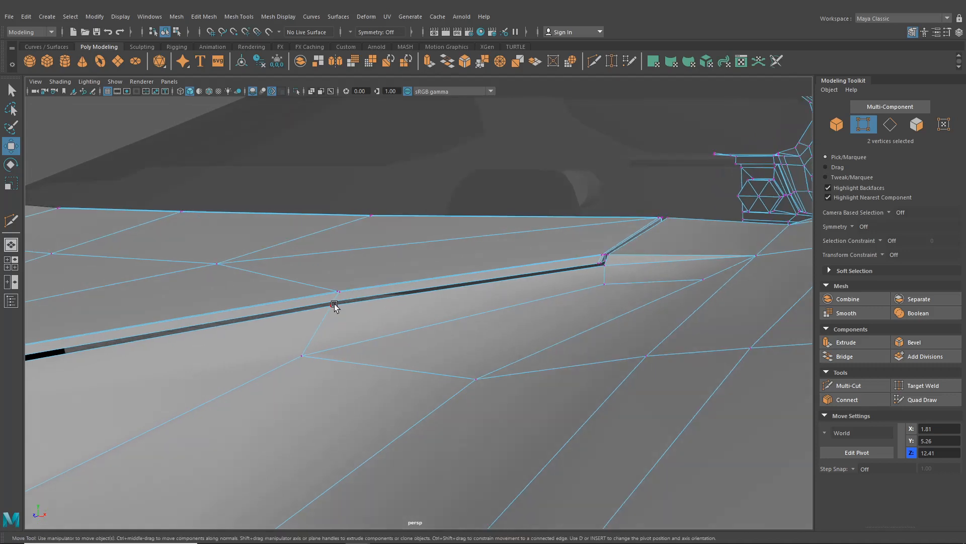
pyautogui.moveTo(332, 272); pyautogui.dragTo(332, 271)
pyautogui.keyDown('alt'); pyautogui.moveTo(333, 273); pyautogui.dragTo(259, 326); pyautogui.keyUp('alt')
pyautogui.keyDown('alt'); pyautogui.moveTo(258, 326); pyautogui.dragTo(657, 218, button='middle'); pyautogui.keyUp('alt')
pyautogui.moveTo(347, 253); pyautogui.dragTo(537, 227)
pyautogui.scroll(-3, 342, 252)
pyautogui.scroll(3, 537, 226)
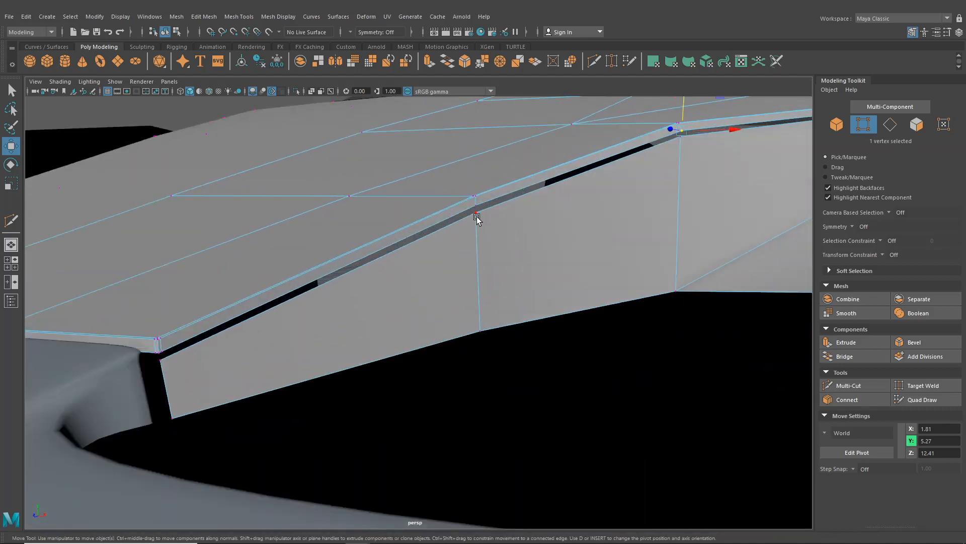
# - Raise the neighbouring panel's front seam vertex to about X 1.43, Y 4.97, Z 13.69
pyautogui.moveTo(481, 201); pyautogui.dragTo(478, 185)
pyautogui.scroll(-3, 512, 186)
pyautogui.keyDown('alt'); pyautogui.moveTo(511, 185); pyautogui.dragTo(476, 247, button='middle'); pyautogui.keyUp('alt')
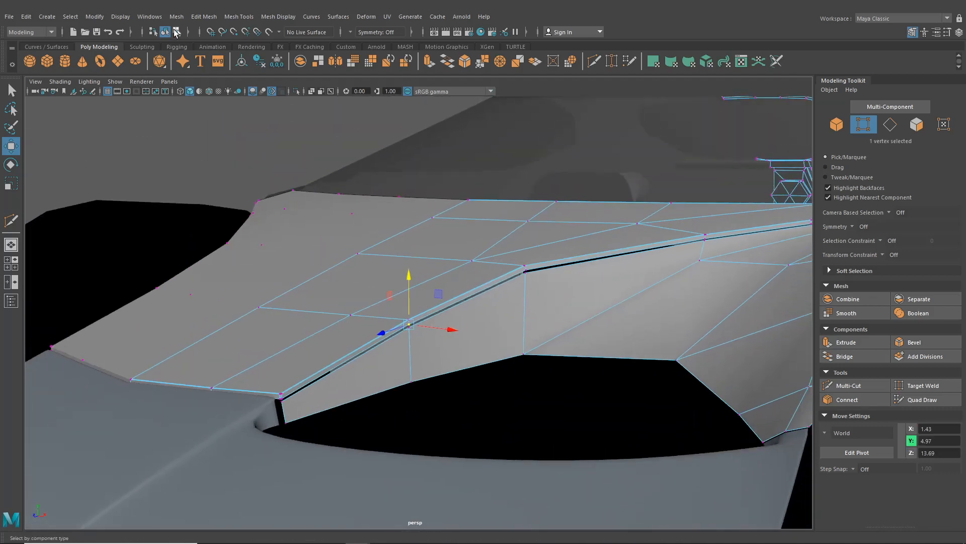
# - Return to object mode, preview the panels smoothed and examine the hood seam and corner from several angles
pyautogui.click(165, 32)
pyautogui.press('3')
pyautogui.click(256, 134)
pyautogui.scroll(-3, 347, 194)
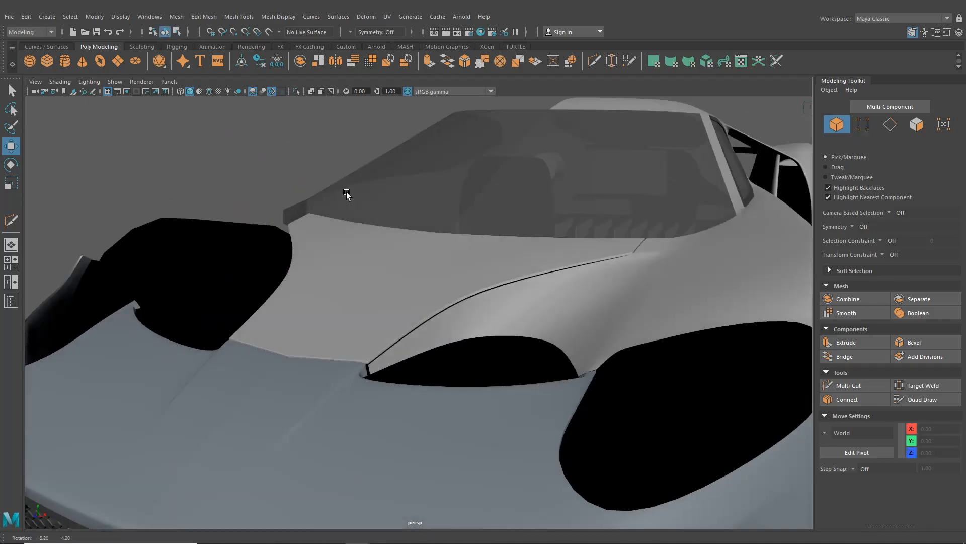
pyautogui.keyDown('alt'); pyautogui.moveTo(347, 194); pyautogui.dragTo(353, 203); pyautogui.keyUp('alt')
pyautogui.scroll(3, 354, 203)
pyautogui.keyDown('alt'); pyautogui.moveTo(353, 203); pyautogui.dragTo(206, 302, button='middle'); pyautogui.keyUp('alt')
pyautogui.keyDown('alt'); pyautogui.moveTo(205, 301); pyautogui.dragTo(383, 288); pyautogui.keyUp('alt')
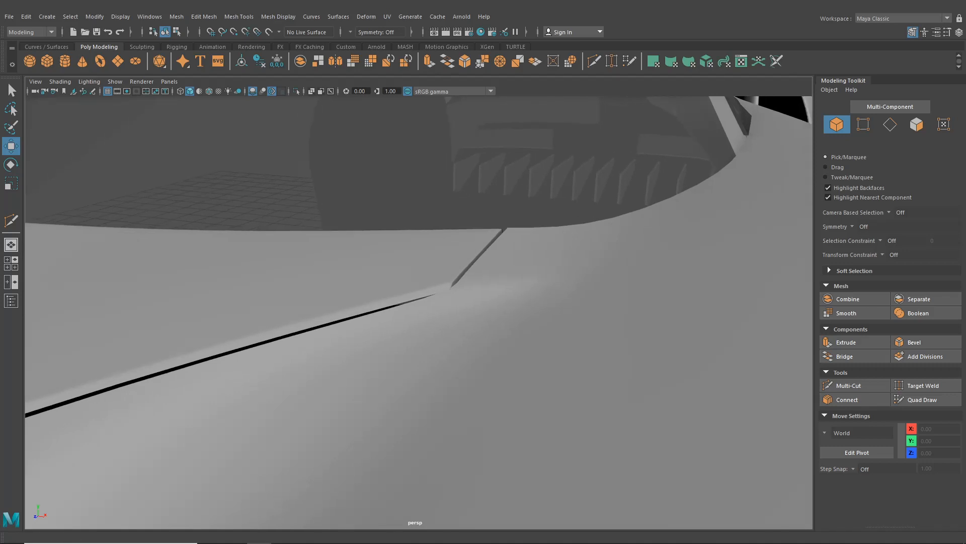
pyautogui.keyDown('alt'); pyautogui.moveTo(566, 276); pyautogui.dragTo(495, 309, button='right'); pyautogui.keyUp('alt')
pyautogui.keyDown('alt'); pyautogui.moveTo(496, 310); pyautogui.dragTo(445, 322); pyautogui.keyUp('alt')
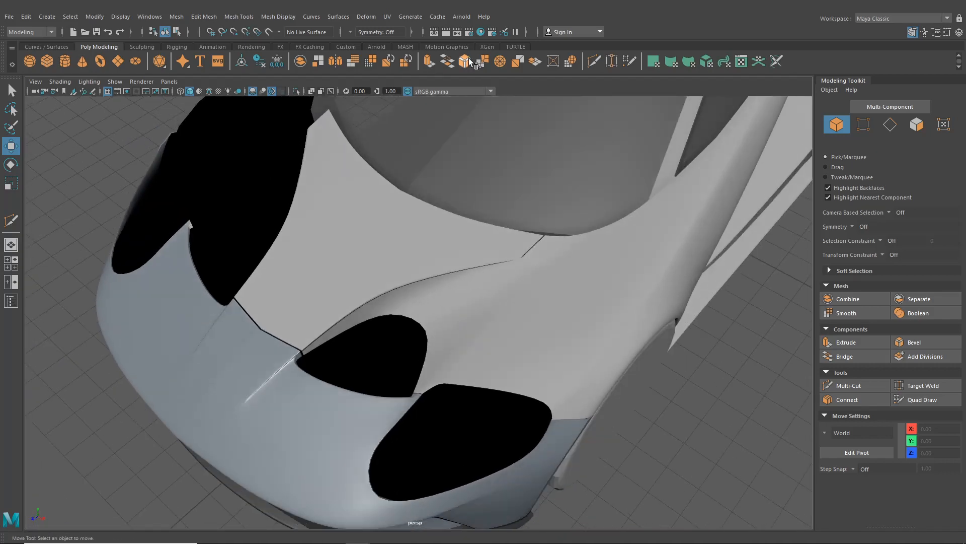
# - Assign the existing car paint material from the Hypershade to the hood, and close the Hypershade
pyautogui.click(480, 32)
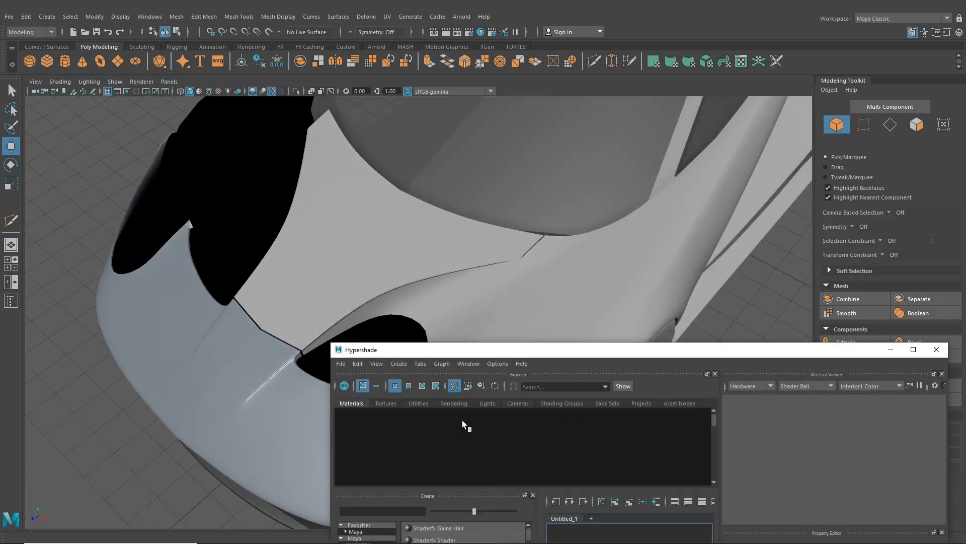
pyautogui.moveTo(344, 421); pyautogui.dragTo(341, 292, button='middle')
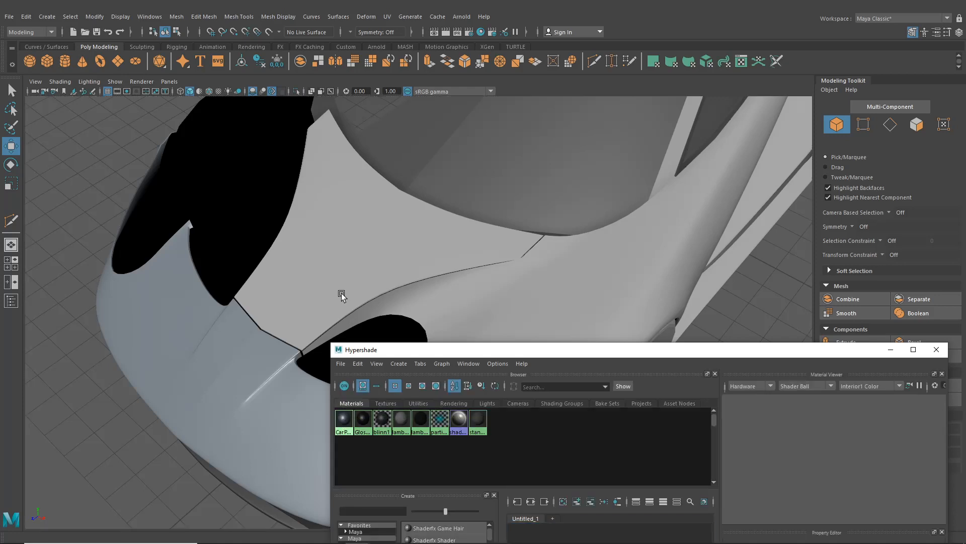
pyautogui.keyDown('alt'); pyautogui.moveTo(342, 293); pyautogui.dragTo(442, 304); pyautogui.keyUp('alt')
pyautogui.moveTo(342, 420); pyautogui.dragTo(375, 276, button='middle')
pyautogui.moveTo(375, 277)
pyautogui.keyDown('alt'); pyautogui.mouseDown()
pyautogui.moveTo(431, 277)
pyautogui.moveTo(366, 276)
pyautogui.mouseUp(); pyautogui.keyUp('alt')
pyautogui.scroll(5, 426, 282)
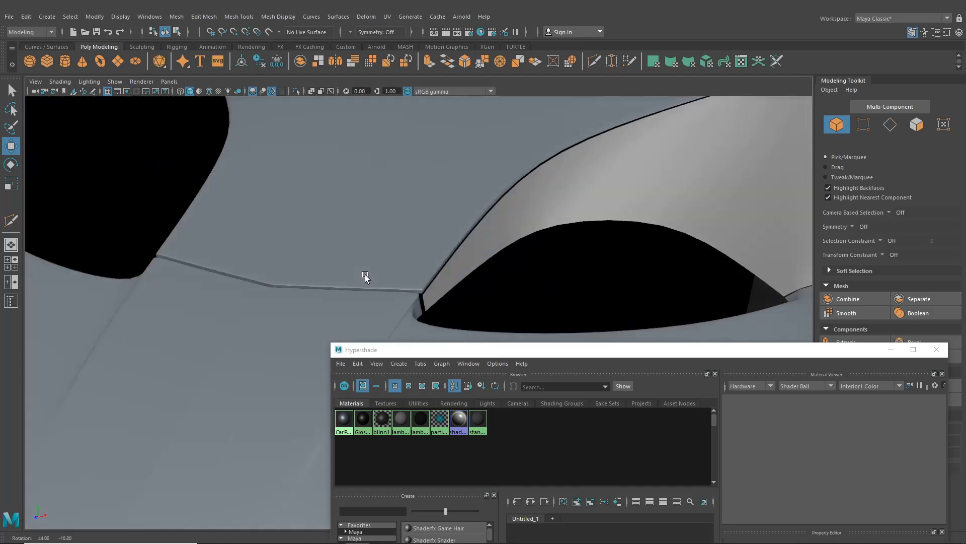
pyautogui.scroll(-5, 365, 276)
pyautogui.keyDown('alt'); pyautogui.moveTo(416, 250); pyautogui.dragTo(355, 276); pyautogui.keyUp('alt')
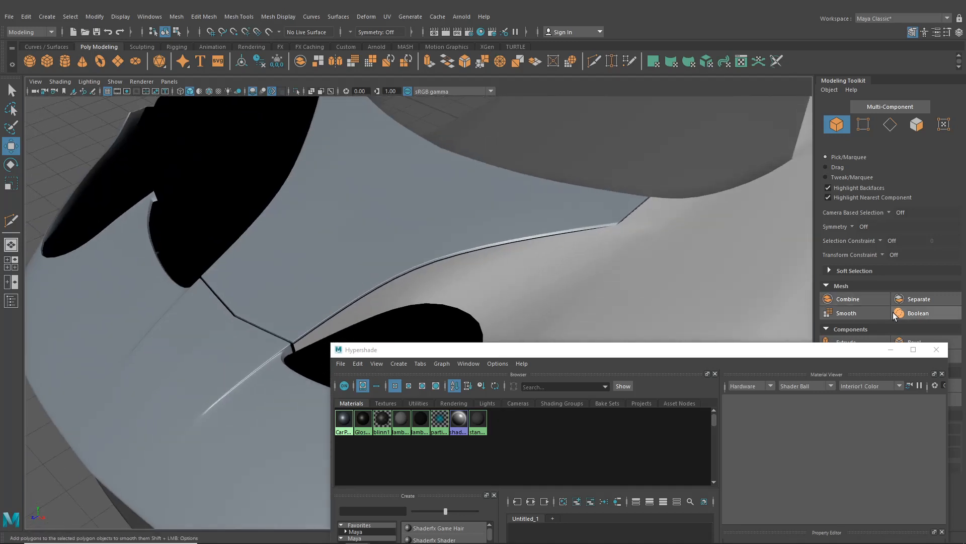
pyautogui.click(936, 349)
# - Lower the hood's front border vertices together with the neighbouring panel's corner vertices to about Y 4.62, and clear the selection
pyautogui.keyDown('alt'); pyautogui.moveTo(503, 317); pyautogui.dragTo(460, 272); pyautogui.keyUp('alt')
pyautogui.click(460, 270)
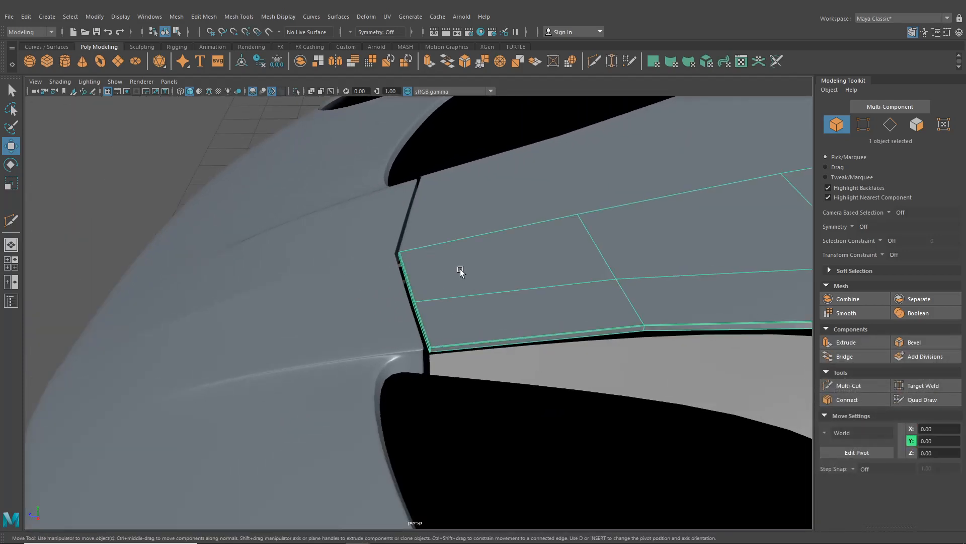
pyautogui.moveTo(460, 271); pyautogui.dragTo(373, 241, button='right')
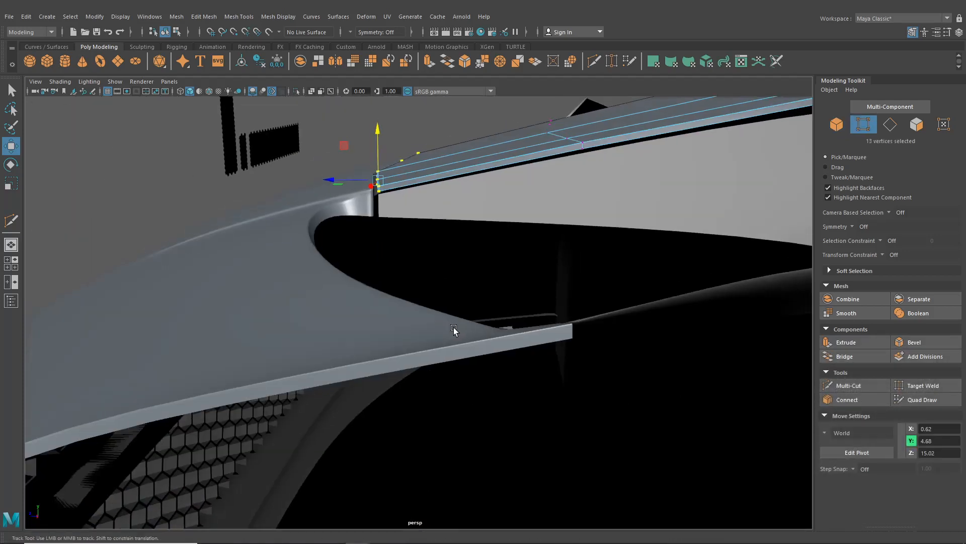
pyautogui.keyDown('alt'); pyautogui.moveTo(453, 330); pyautogui.dragTo(453, 356); pyautogui.keyUp('alt')
pyautogui.moveTo(474, 360); pyautogui.dragTo(428, 258, button='right')
pyautogui.keyDown('ctrl'); pyautogui.keyDown('shift'); pyautogui.moveTo(441, 397); pyautogui.dragTo(439, 308); pyautogui.keyUp('shift'); pyautogui.keyUp('ctrl')
pyautogui.scroll(4, 465, 347)
pyautogui.keyDown('alt'); pyautogui.moveTo(439, 308); pyautogui.dragTo(428, 314, button='middle'); pyautogui.keyUp('alt')
pyautogui.moveTo(436, 203); pyautogui.dragTo(445, 279)
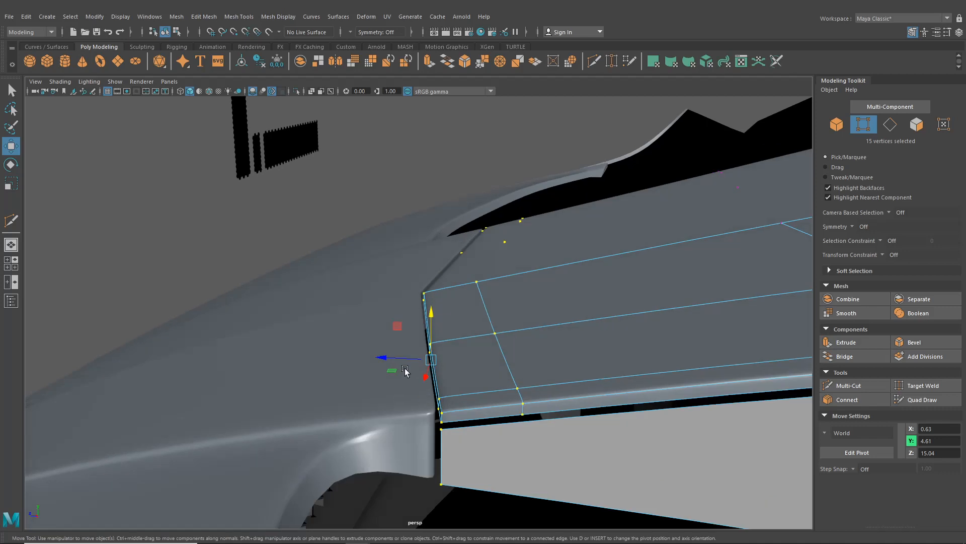
pyautogui.keyDown('alt'); pyautogui.moveTo(407, 359); pyautogui.dragTo(557, 422); pyautogui.keyUp('alt')
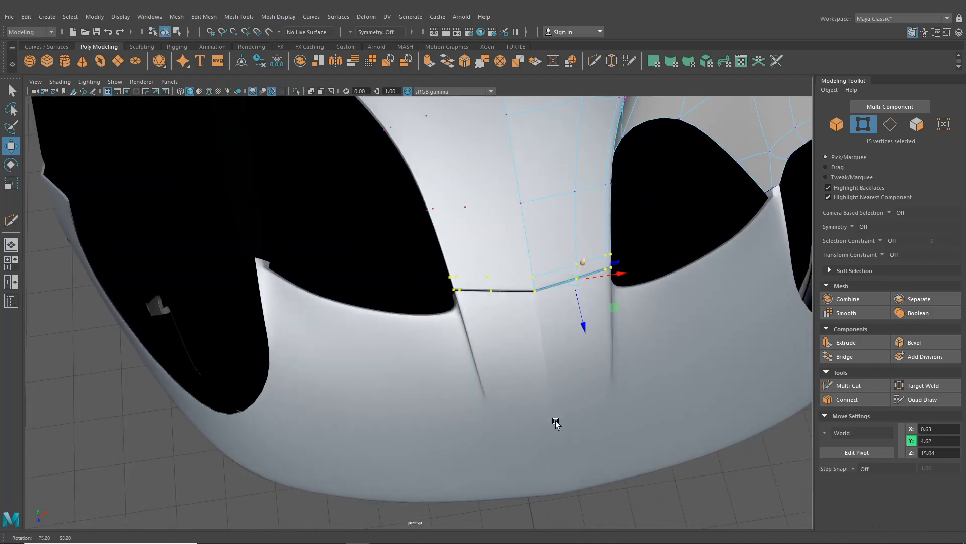
pyautogui.click(690, 448)
# - Return to object mode and examine the hood, front seams and side of the car from several angles
pyautogui.keyDown('alt'); pyautogui.moveTo(690, 449); pyautogui.dragTo(654, 391, button='right'); pyautogui.keyUp('alt')
pyautogui.keyDown('alt'); pyautogui.moveTo(653, 390); pyautogui.dragTo(609, 415, button='middle'); pyautogui.keyUp('alt')
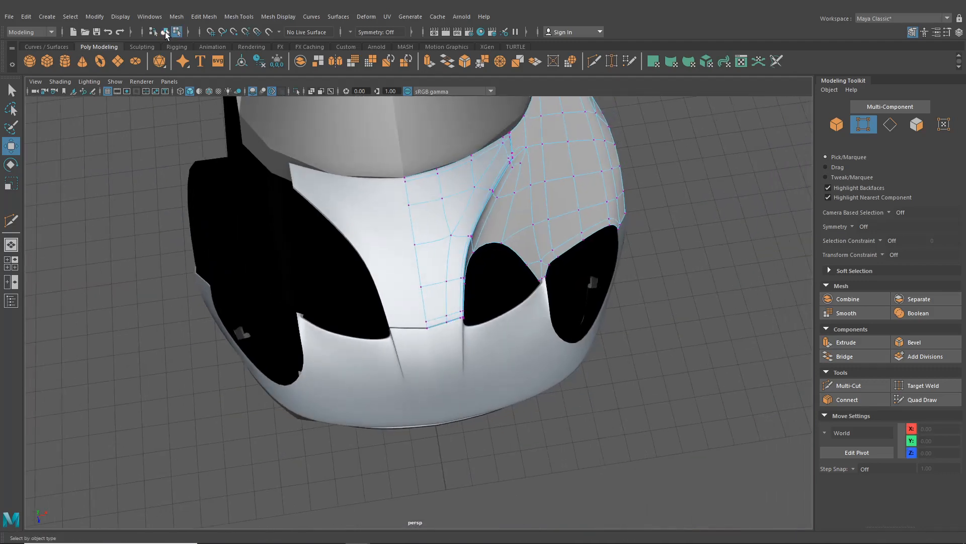
pyautogui.click(165, 32)
pyautogui.click(653, 262)
pyautogui.keyDown('alt'); pyautogui.moveTo(653, 261); pyautogui.dragTo(669, 313, button='right'); pyautogui.keyUp('alt')
pyautogui.keyDown('alt'); pyautogui.moveTo(669, 313); pyautogui.dragTo(450, 323); pyautogui.keyUp('alt')
pyautogui.scroll(-6, 581, 267)
pyautogui.scroll(6, 576, 269)
pyautogui.scroll(-3, 531, 340)
pyautogui.scroll(-5, 642, 340)
# - Select the large side body panel and display it unsmoothed around the front wheel arch
pyautogui.click(485, 312)
pyautogui.press('1')
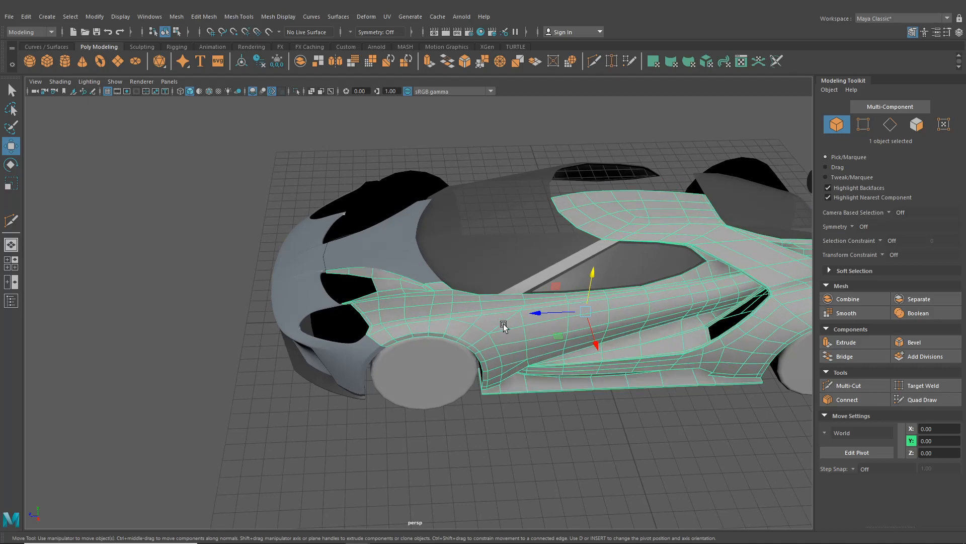
pyautogui.scroll(4, 506, 325)
pyautogui.keyDown('alt'); pyautogui.moveTo(514, 327); pyautogui.dragTo(415, 317); pyautogui.keyUp('alt')
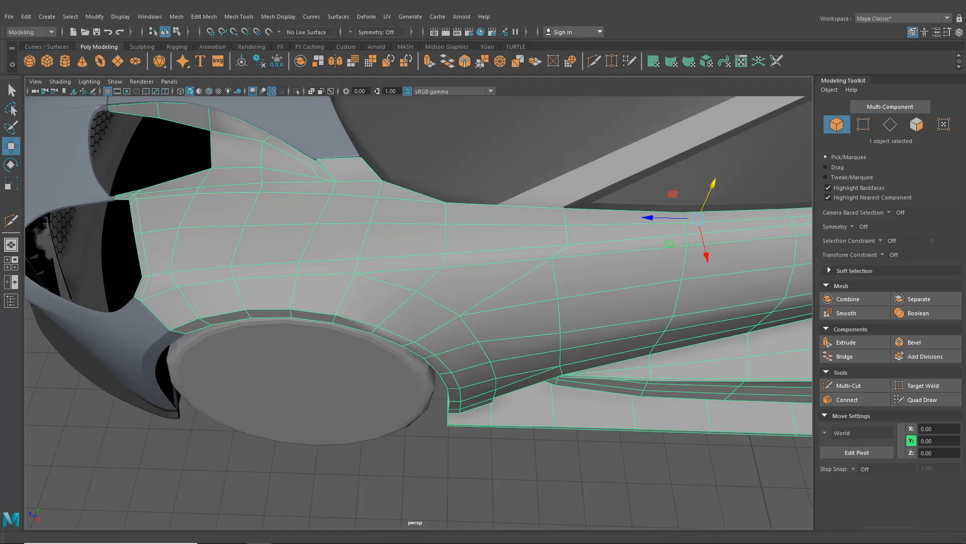
pyautogui.keyDown('alt'); pyautogui.moveTo(333, 268); pyautogui.dragTo(381, 290, button='middle'); pyautogui.keyUp('alt')
pyautogui.keyDown('alt'); pyautogui.moveTo(496, 285); pyautogui.dragTo(437, 262, button='middle'); pyautogui.keyUp('alt')
# - In the side view, start a Multi-Cut beside the diagonal blueprint seam, from the front wheel arch through the first two edges above it
pyautogui.click(18, 265)
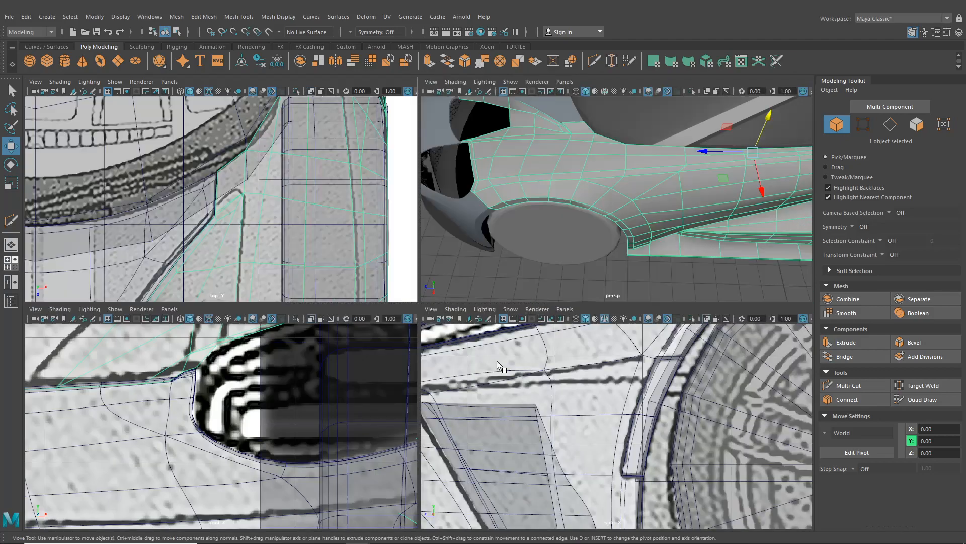
pyautogui.press('space')
pyautogui.scroll(10, 529, 386)
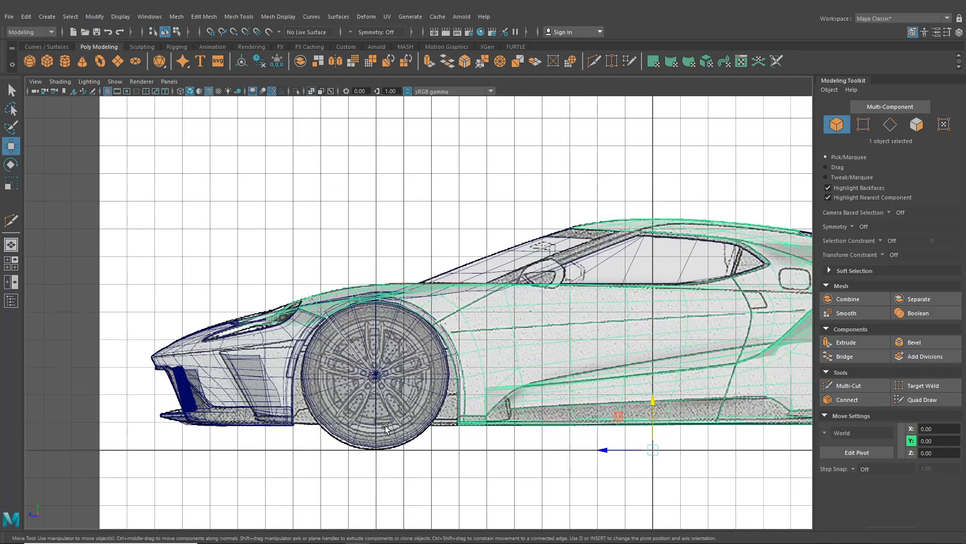
pyautogui.scroll(3, 425, 362)
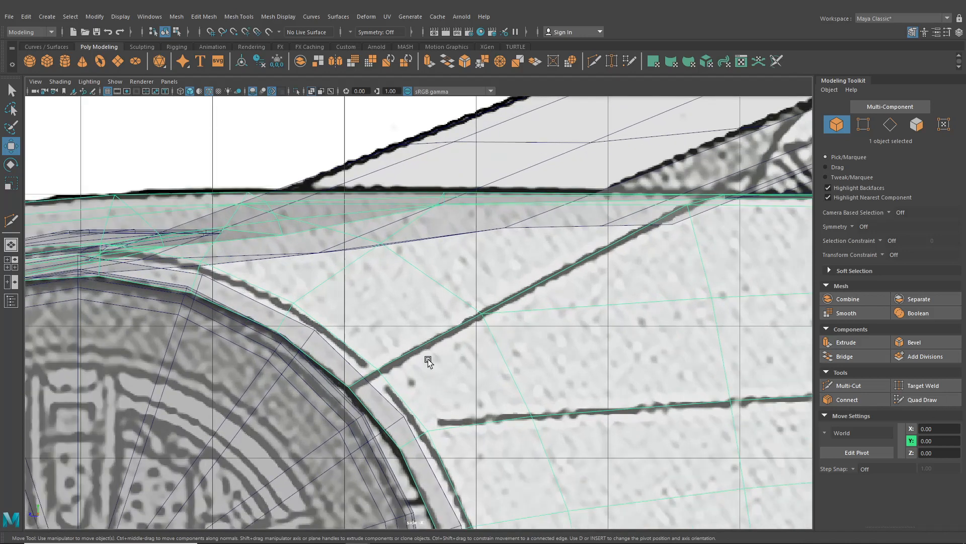
pyautogui.keyDown('alt'); pyautogui.moveTo(497, 322); pyautogui.dragTo(491, 289, button='middle'); pyautogui.keyUp('alt')
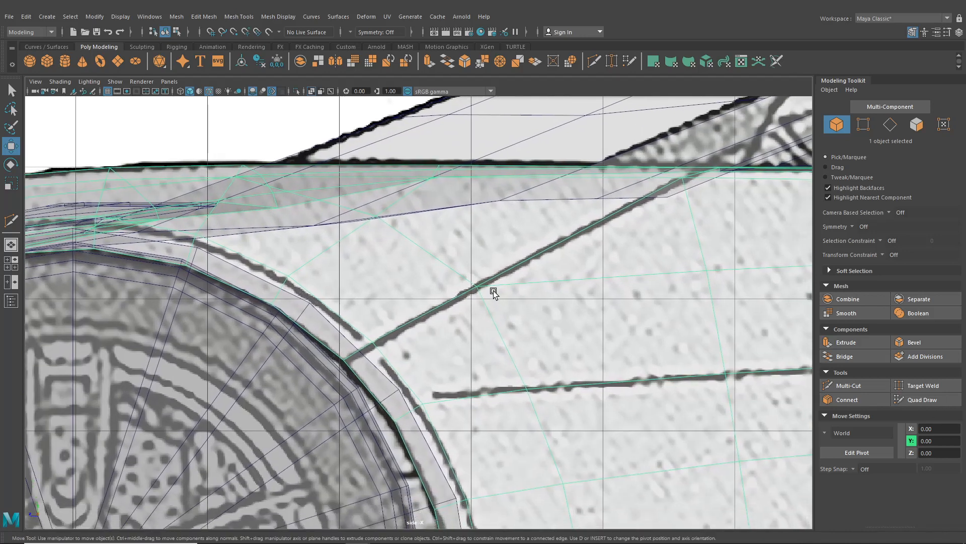
pyautogui.click(596, 59)
pyautogui.click(432, 177)
pyautogui.scroll(6, 441, 349)
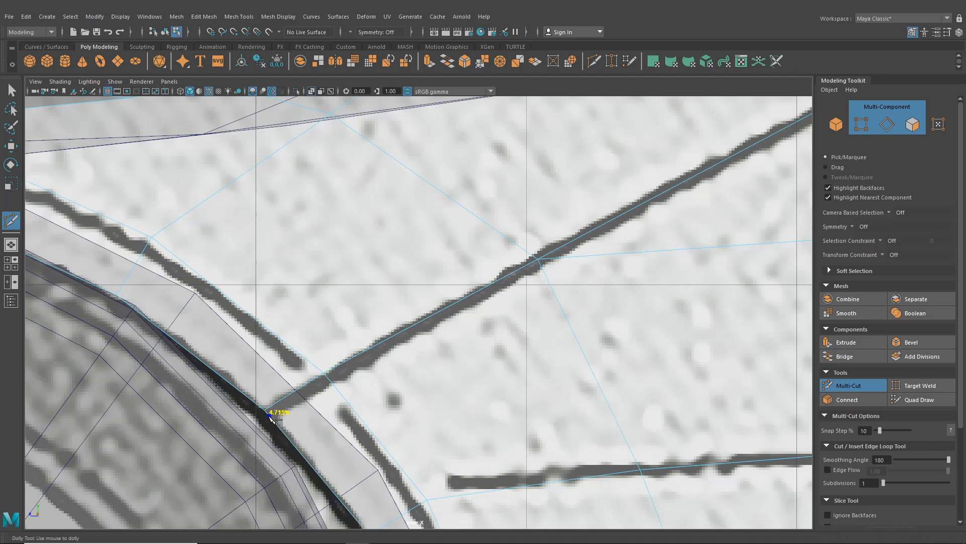
pyautogui.click(270, 415)
pyautogui.click(328, 377)
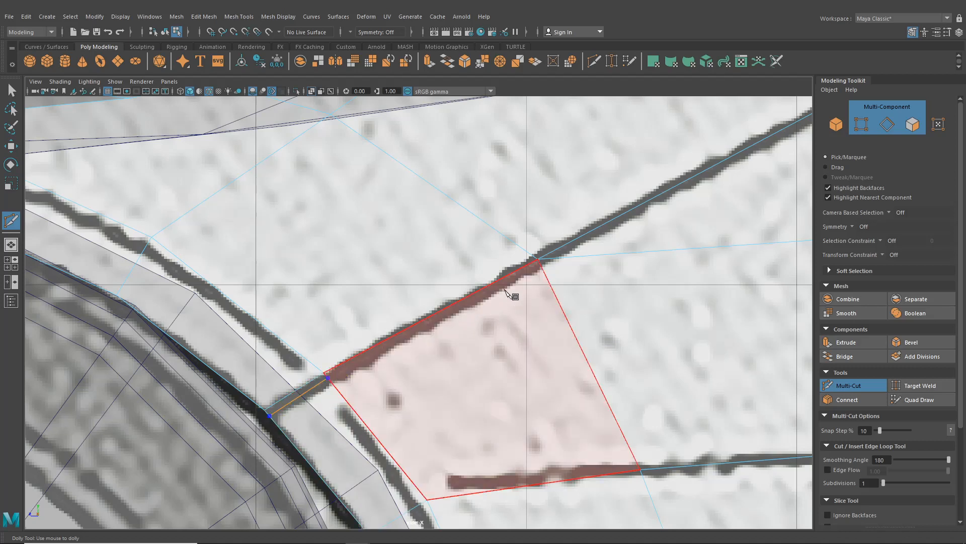
pyautogui.click(557, 259)
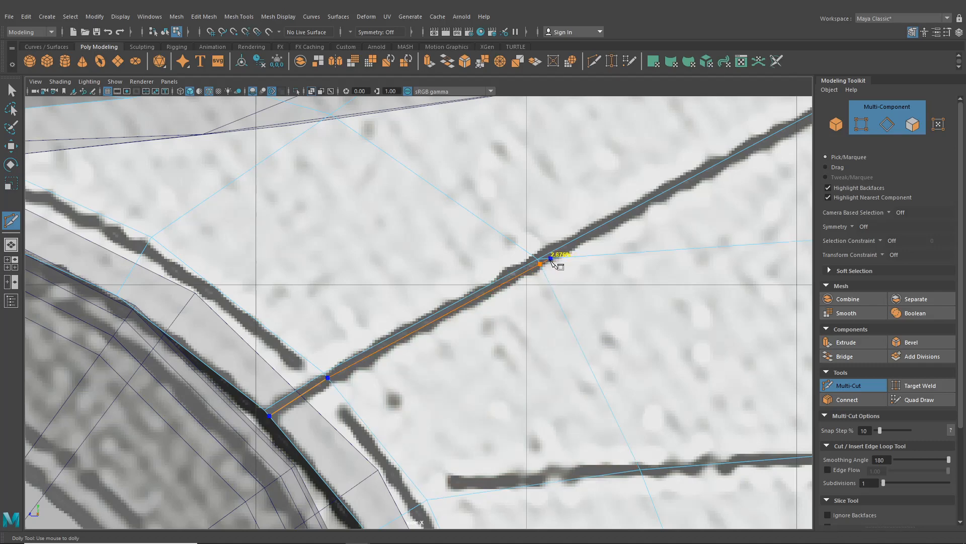
# - Continue the cut along the diagonal seam and across the top of the fender to the panel's upper border, and complete it
pyautogui.scroll(-8, 649, 277)
pyautogui.keyDown('alt'); pyautogui.moveTo(598, 298); pyautogui.dragTo(524, 348, button='middle'); pyautogui.keyUp('alt')
pyautogui.scroll(7, 470, 354)
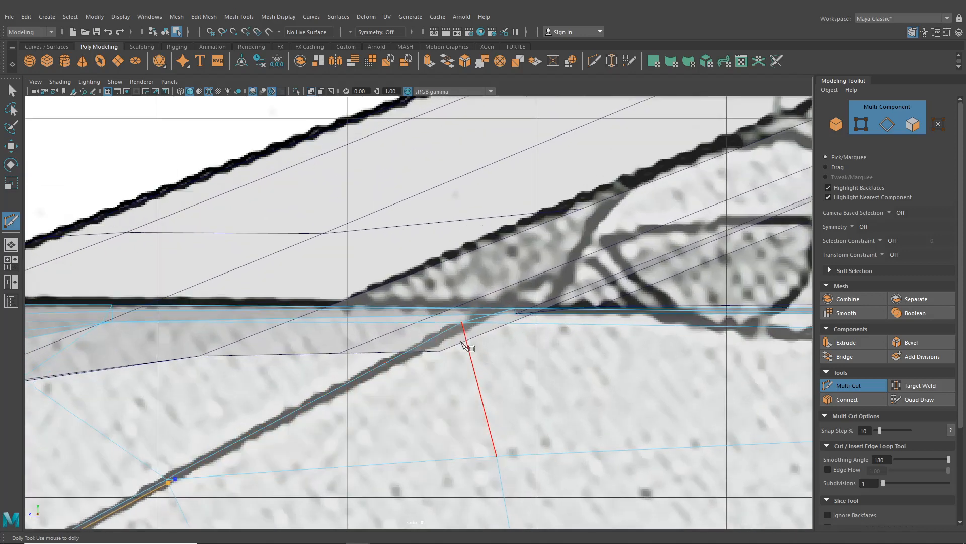
pyautogui.scroll(2, 468, 332)
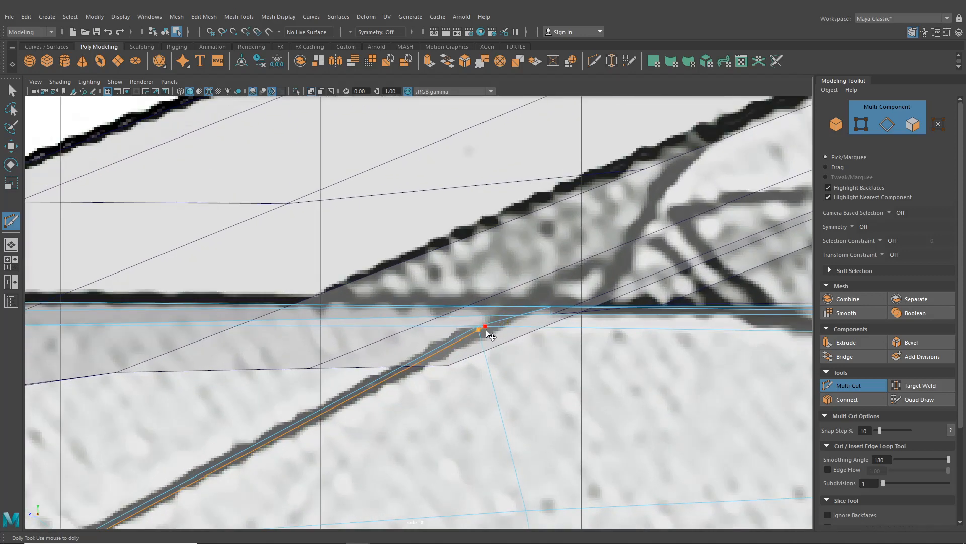
pyautogui.click(486, 329)
pyautogui.click(11, 244)
pyautogui.scroll(8, 431, 291)
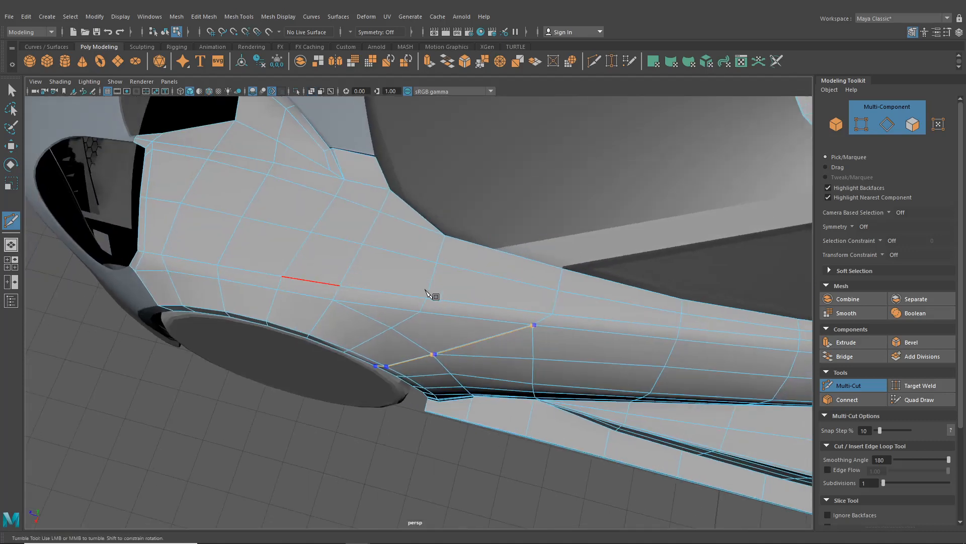
pyautogui.scroll(1, 546, 390)
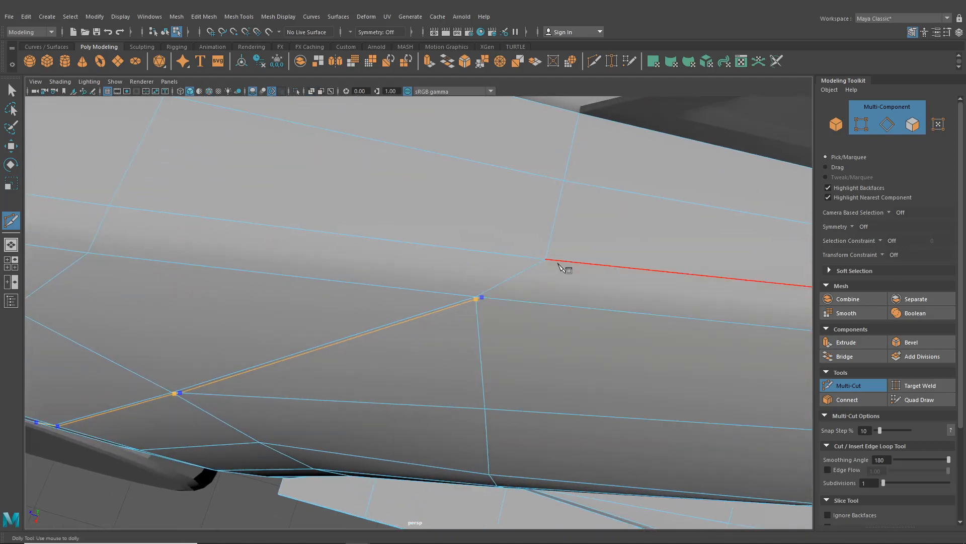
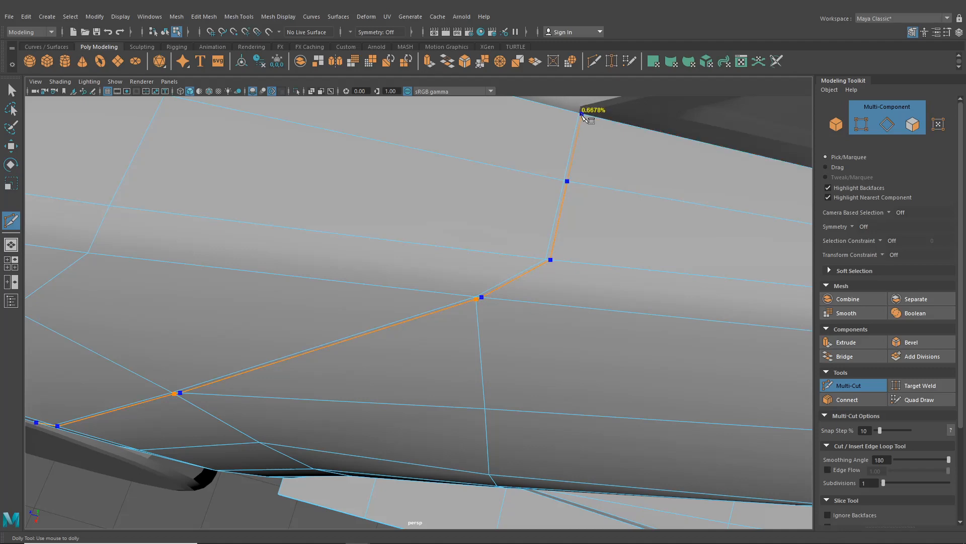
pyautogui.rightClick(606, 220)
# - Target Weld the extra vertex at the upper end of the diagonal seam onto the adjacent vertex of the new cut
pyautogui.scroll(-4, 604, 221)
pyautogui.keyDown('alt'); pyautogui.moveTo(537, 287); pyautogui.dragTo(559, 237); pyautogui.keyUp('alt')
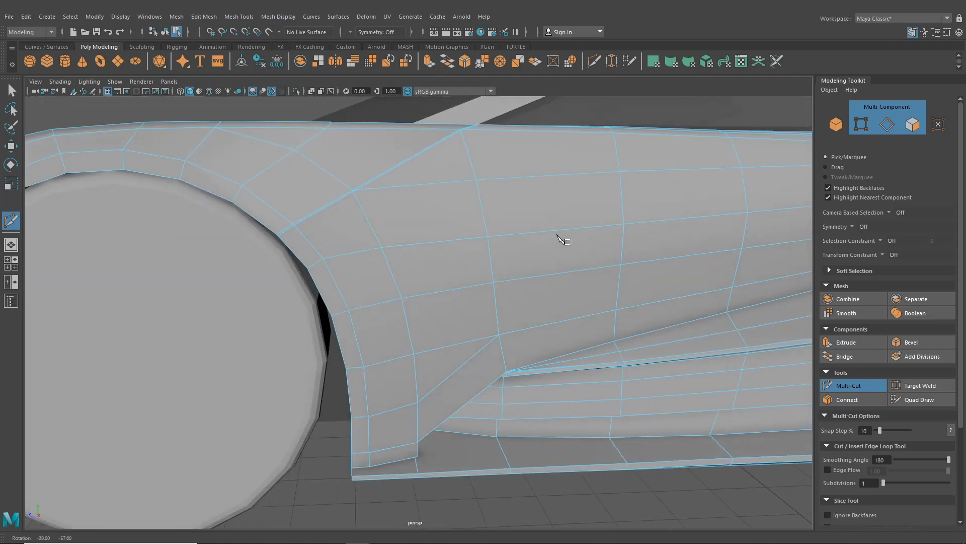
pyautogui.keyDown('alt'); pyautogui.moveTo(559, 237); pyautogui.dragTo(556, 316, button='middle'); pyautogui.keyUp('alt')
pyautogui.keyDown('alt'); pyautogui.moveTo(555, 316); pyautogui.dragTo(537, 330); pyautogui.keyUp('alt')
pyautogui.click(11, 145)
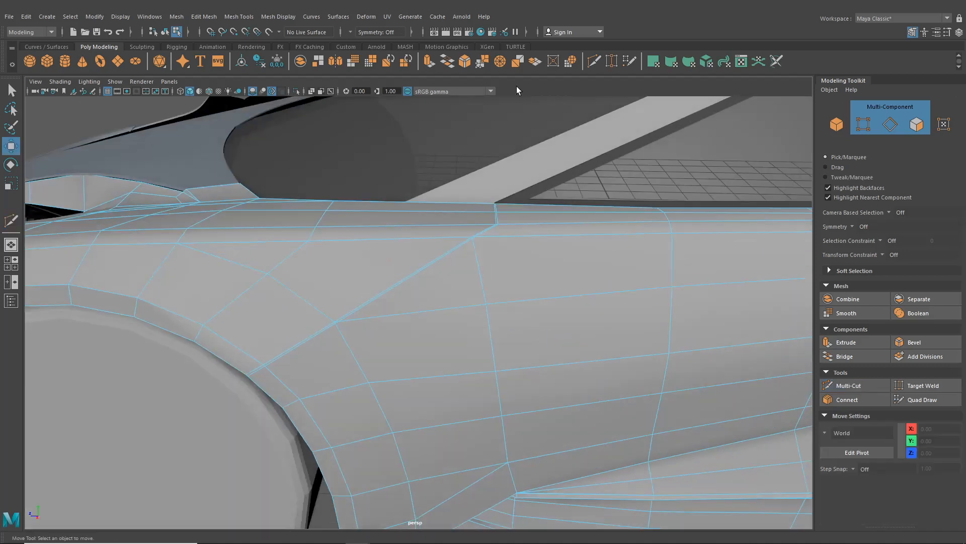
pyautogui.click(612, 62)
pyautogui.moveTo(488, 252); pyautogui.dragTo(443, 253, button='right')
pyautogui.scroll(5, 450, 312)
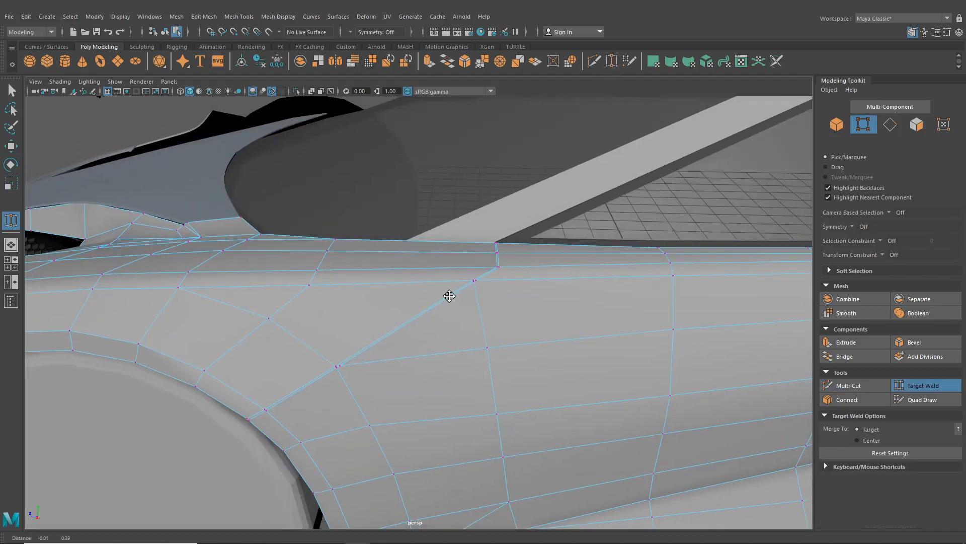
pyautogui.scroll(4, 455, 334)
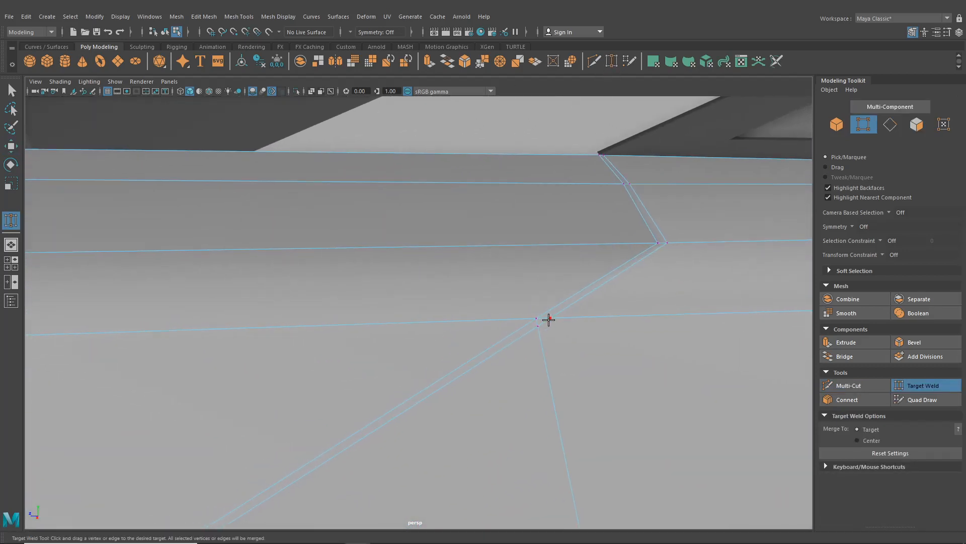
pyautogui.scroll(-4, 558, 343)
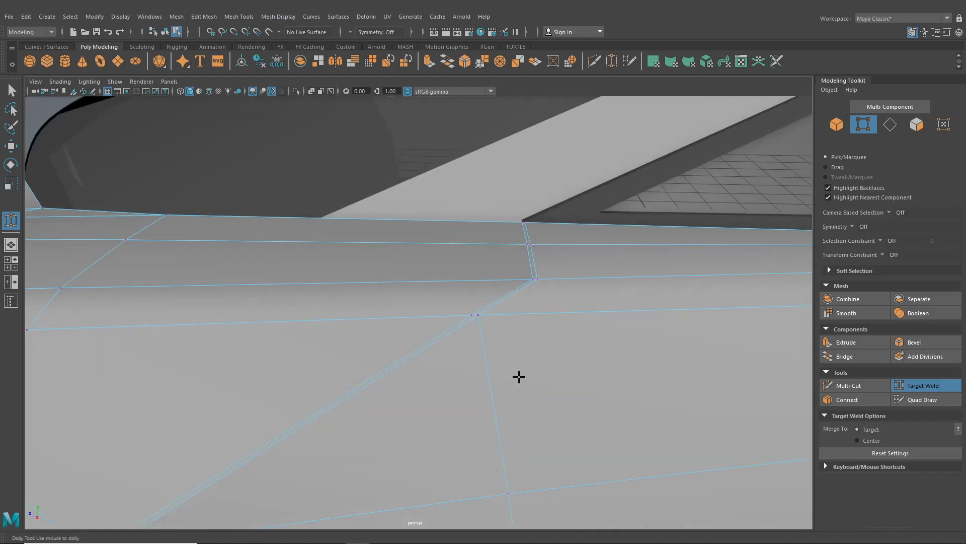
# - Weld the extra vertex at the next junction down the diagonal seam onto the neighbouring cut vertex
pyautogui.scroll(5, 455, 328)
pyautogui.keyDown('alt'); pyautogui.moveTo(518, 376); pyautogui.dragTo(613, 255, button='middle'); pyautogui.keyUp('alt')
pyautogui.scroll(3, 417, 271)
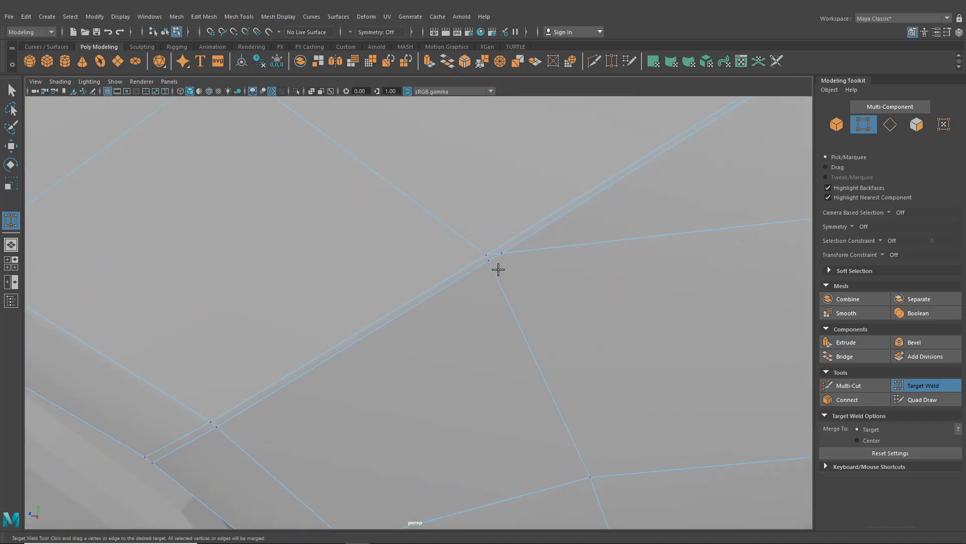
# - Target Weld the extra vertex at the front fender seam's bend onto its neighbouring seam vertex
pyautogui.moveTo(490, 261); pyautogui.dragTo(491, 261)
pyautogui.scroll(-7, 520, 322)
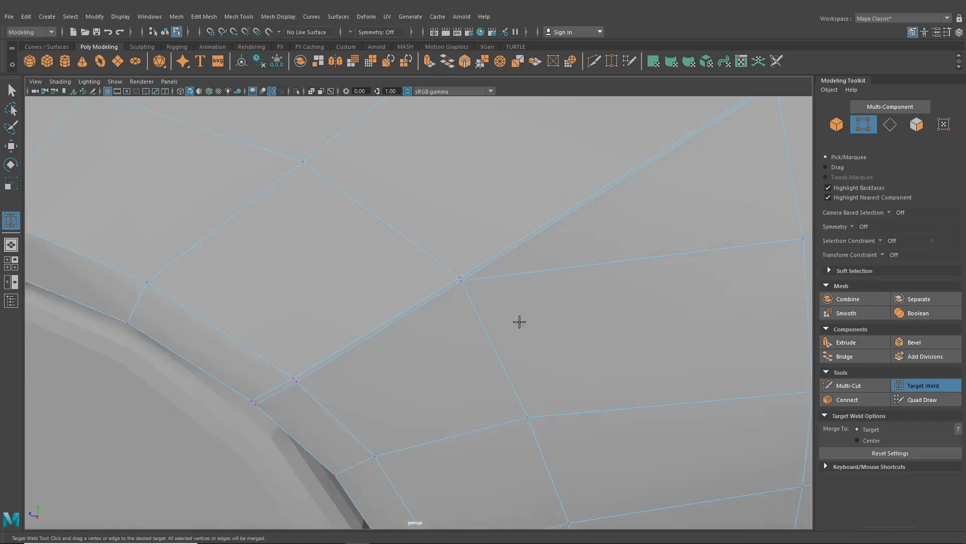
pyautogui.keyDown('alt'); pyautogui.moveTo(539, 333); pyautogui.dragTo(437, 362, button='middle'); pyautogui.keyUp('alt')
pyautogui.keyDown('alt'); pyautogui.moveTo(453, 351); pyautogui.dragTo(452, 379); pyautogui.keyUp('alt')
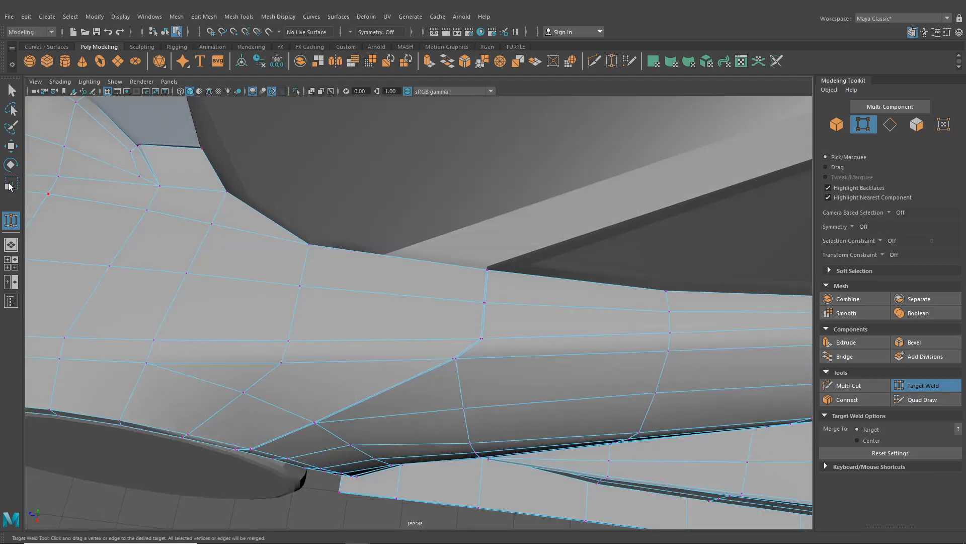
# - Slide the upper fender seam's vertices along their connected edges to even out the narrow face strip below the windshield pillar
pyautogui.press('w')
pyautogui.scroll(5, 410, 258)
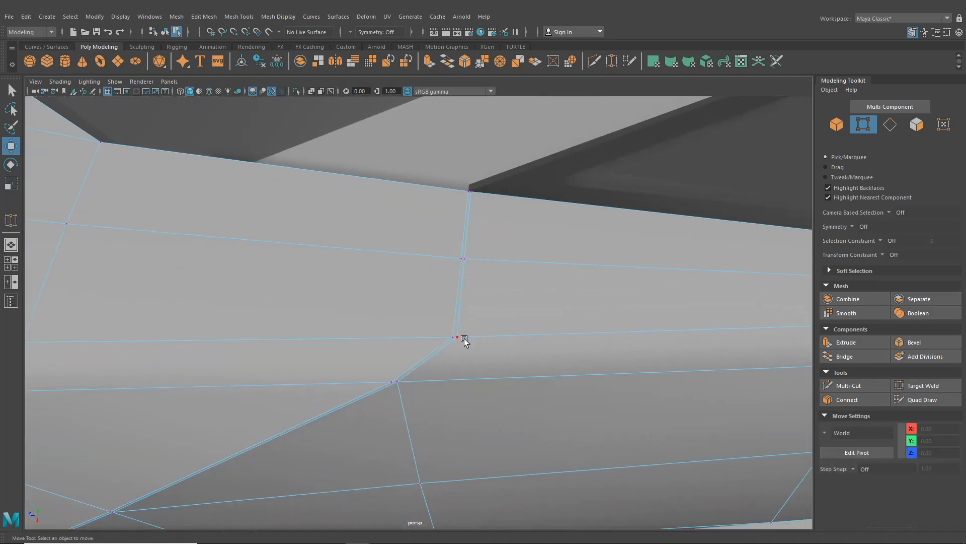
pyautogui.click(454, 337)
pyautogui.scroll(4, 435, 334)
pyautogui.keyDown('ctrl'); pyautogui.keyDown('shift'); pyautogui.click(496, 410); pyautogui.keyUp('shift'); pyautogui.keyUp('ctrl')
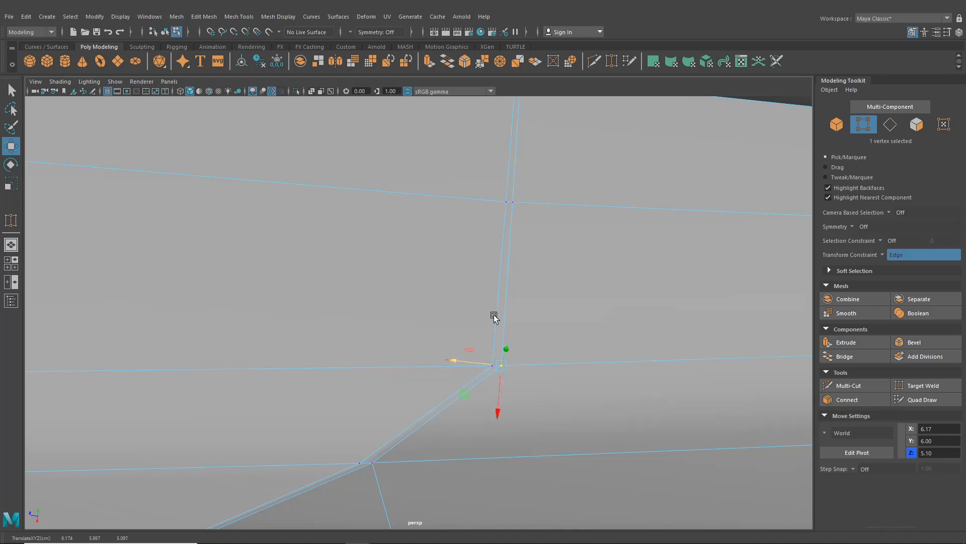
pyautogui.click(513, 202)
pyautogui.keyDown('alt'); pyautogui.moveTo(489, 201); pyautogui.dragTo(481, 239, button='middle'); pyautogui.keyUp('alt')
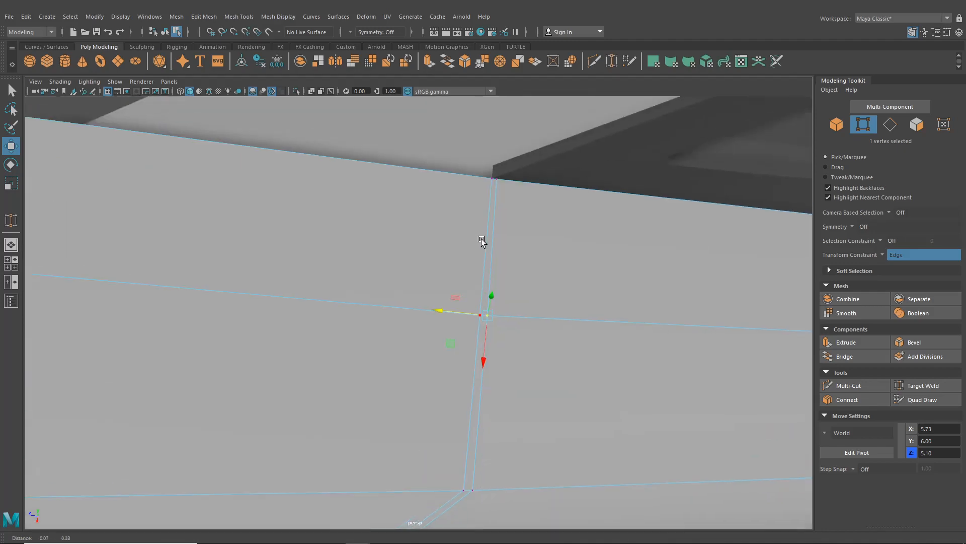
pyautogui.click(506, 181)
pyautogui.hotkey('ctrl', 'z')
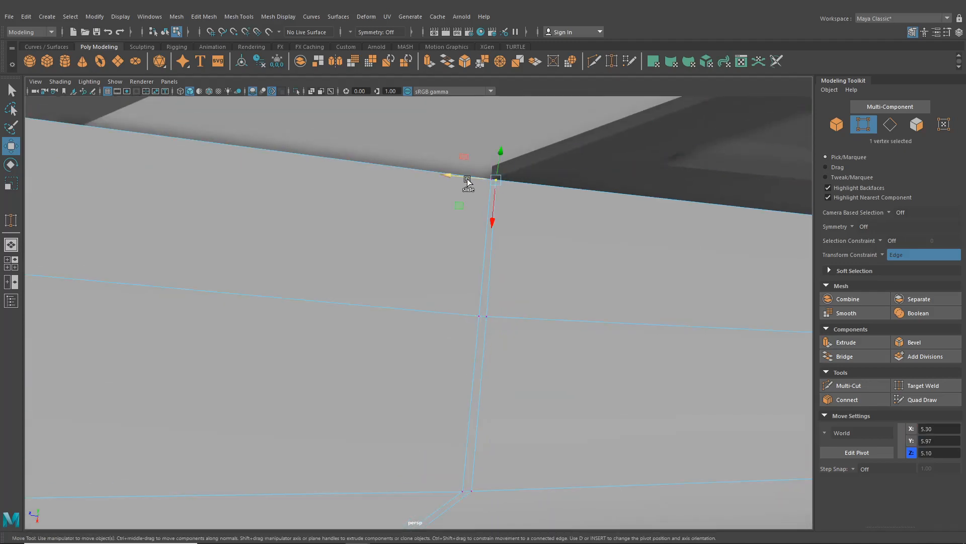
pyautogui.moveTo(467, 182); pyautogui.dragTo(470, 179)
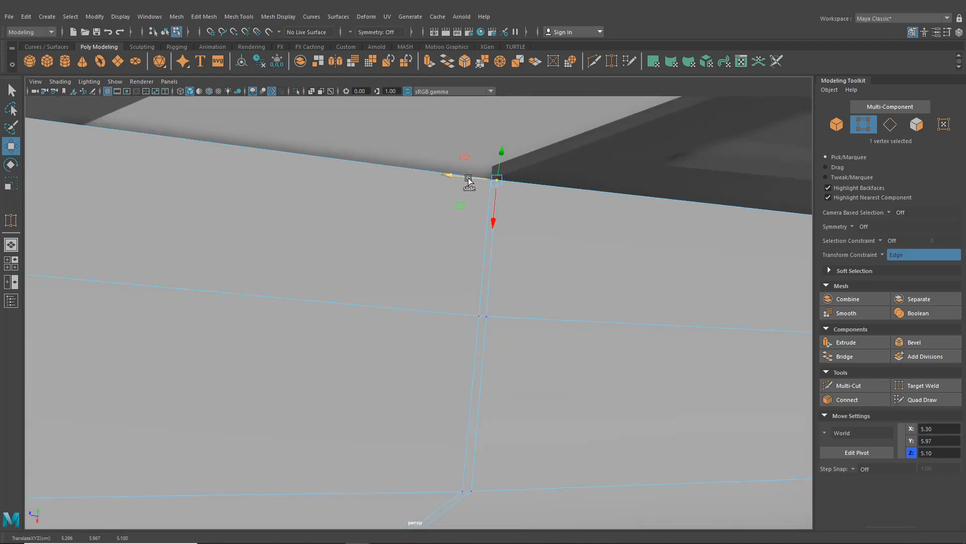
pyautogui.scroll(-6, 471, 255)
pyautogui.keyDown('alt'); pyautogui.moveTo(472, 255); pyautogui.dragTo(496, 225); pyautogui.keyUp('alt')
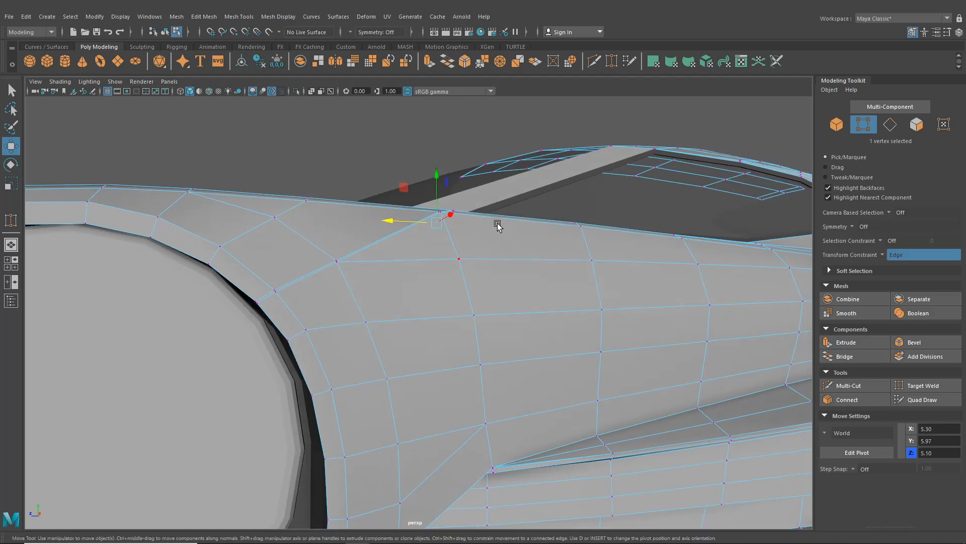
# - Select the narrow strip of six faces along the fender seam and delete it
pyautogui.moveTo(445, 256); pyautogui.dragTo(432, 298, button='right')
pyautogui.keyDown('alt'); pyautogui.moveTo(432, 299); pyautogui.dragTo(457, 311); pyautogui.keyUp('alt')
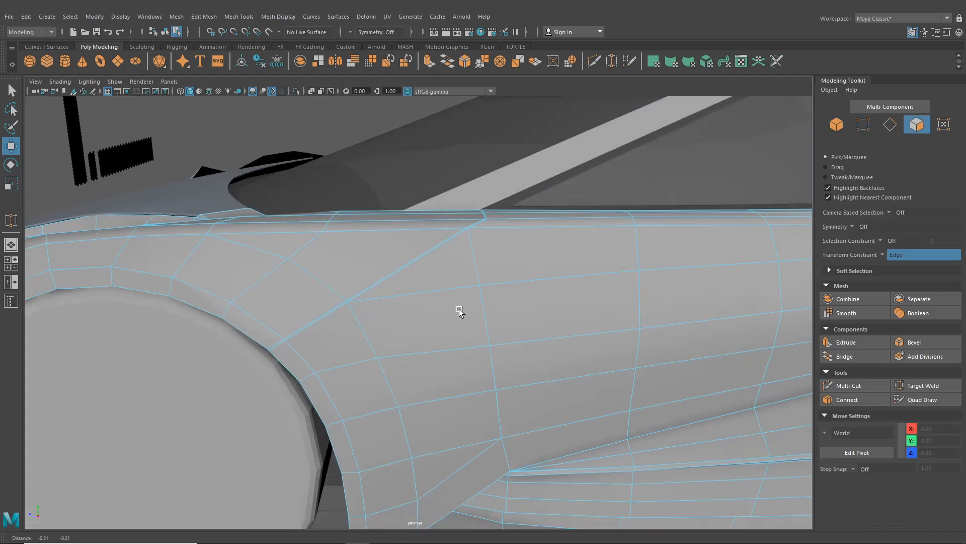
pyautogui.keyDown('alt'); pyautogui.moveTo(373, 293); pyautogui.dragTo(420, 278, button='middle'); pyautogui.keyUp('alt')
pyautogui.scroll(6, 421, 277)
pyautogui.doubleClick(421, 198)
pyautogui.scroll(-8, 402, 207)
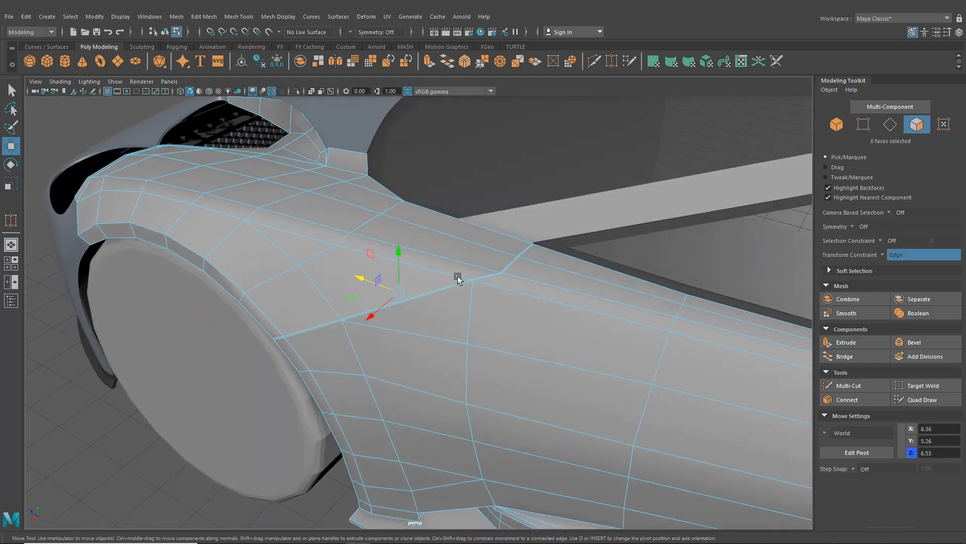
pyautogui.press('Delete')
pyautogui.keyDown('alt'); pyautogui.moveTo(427, 266); pyautogui.dragTo(208, 102); pyautogui.keyUp('alt')
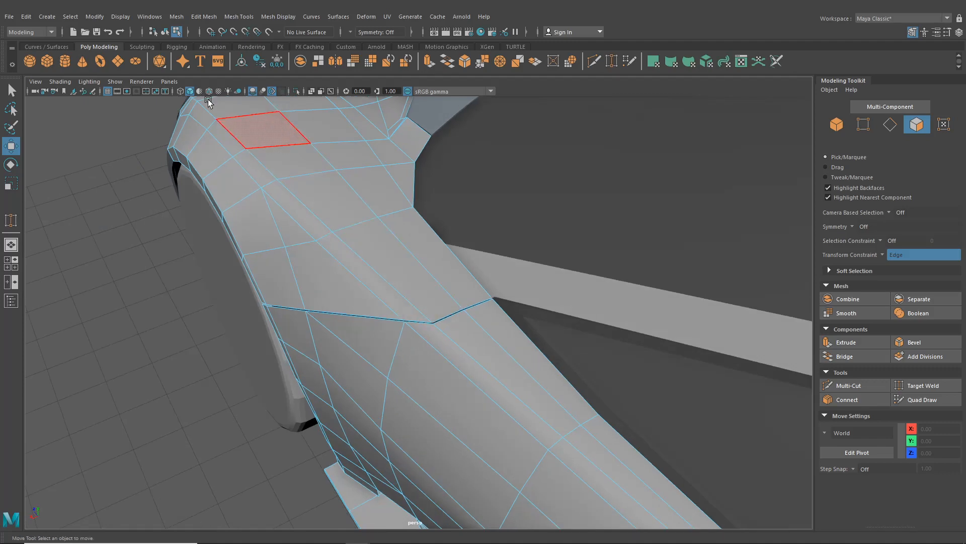
# - Select the whole side body mesh and separate it into individual objects at the new gap
pyautogui.click(165, 32)
pyautogui.keyDown('alt'); pyautogui.moveTo(194, 320); pyautogui.dragTo(367, 313); pyautogui.keyUp('alt')
pyautogui.click(367, 314)
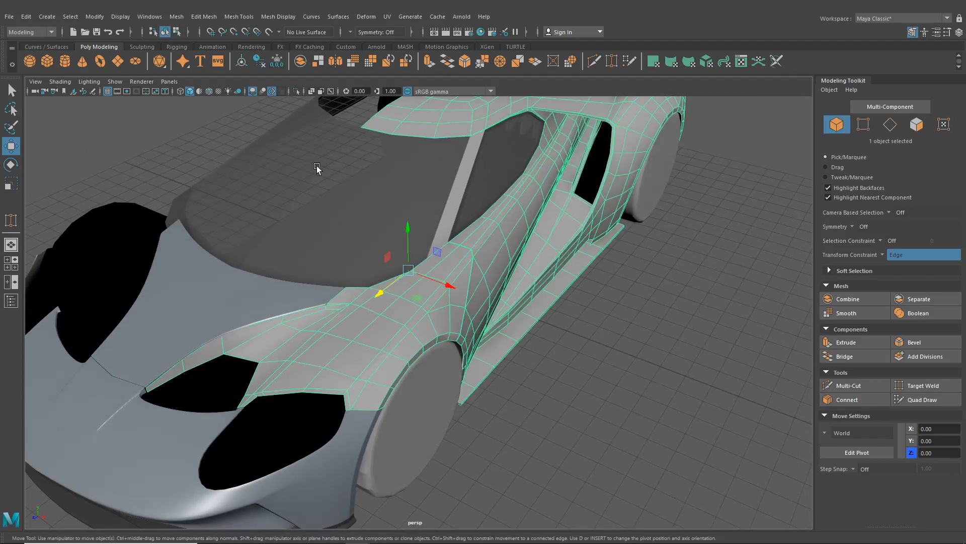
pyautogui.click(296, 92)
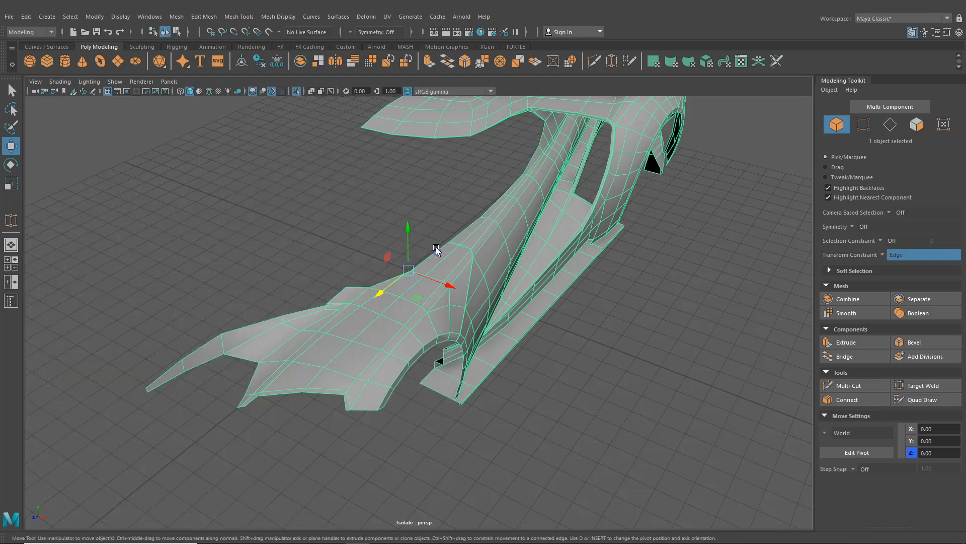
pyautogui.click(297, 90)
pyautogui.moveTo(417, 298); pyautogui.dragTo(411, 313)
pyautogui.click(203, 17)
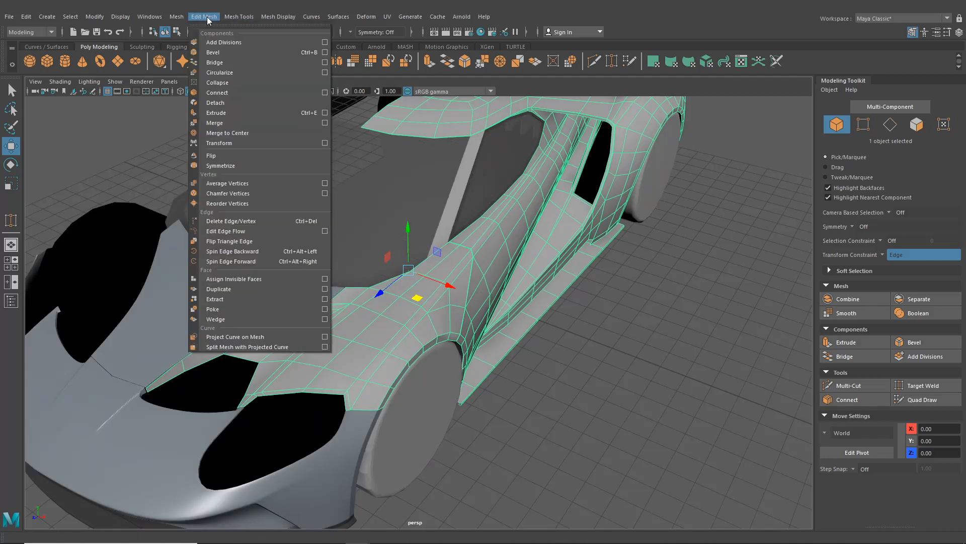
pyautogui.moveTo(179, 17)
pyautogui.click(196, 65)
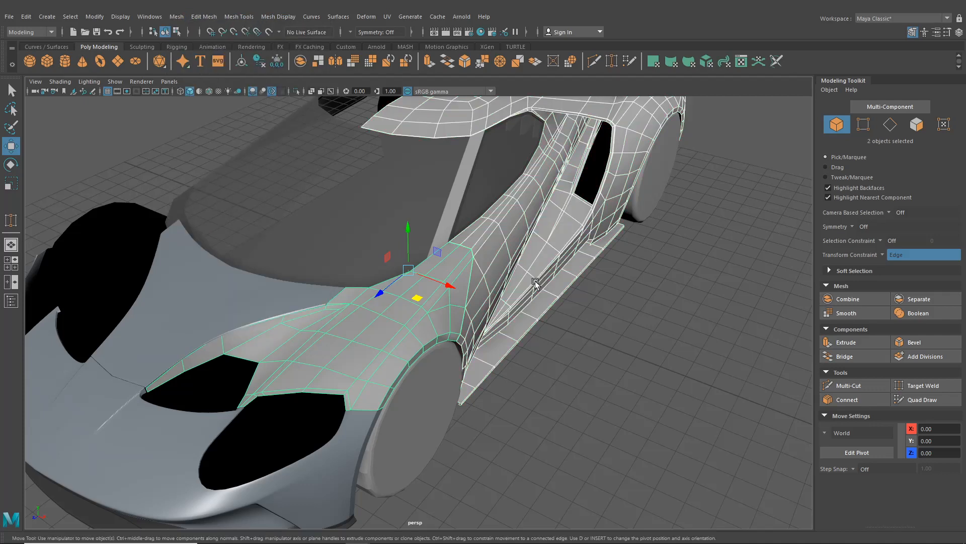
# - Select the separated front fender panel and create a copy of it with Duplicate Special
pyautogui.keyDown('alt'); pyautogui.moveTo(573, 453); pyautogui.dragTo(527, 475); pyautogui.keyUp('alt')
pyautogui.click(527, 476)
pyautogui.keyDown('alt'); pyautogui.moveTo(527, 475); pyautogui.dragTo(480, 391, button='right'); pyautogui.keyUp('alt')
pyautogui.keyDown('alt'); pyautogui.moveTo(480, 392); pyautogui.dragTo(538, 376); pyautogui.keyUp('alt')
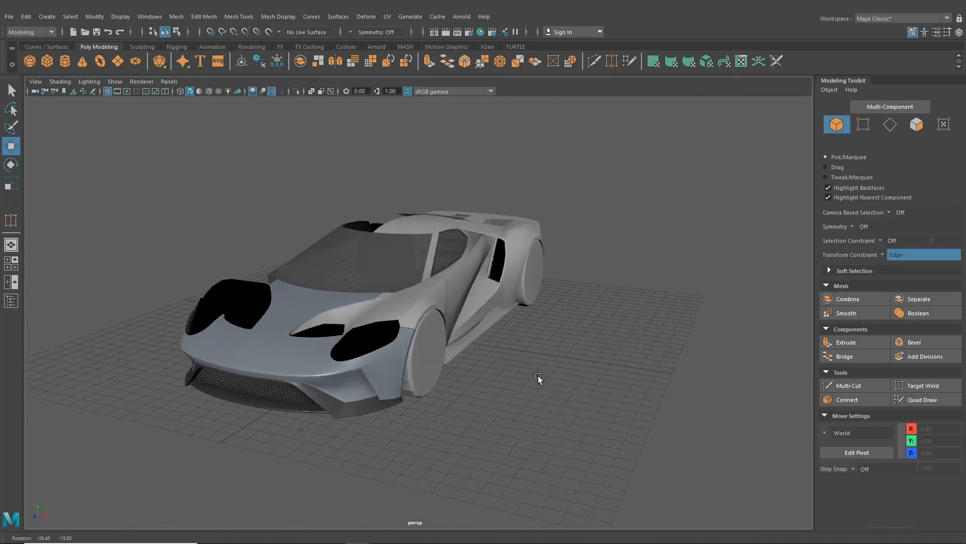
pyautogui.click(402, 311)
pyautogui.scroll(4, 399, 309)
pyautogui.click(26, 18)
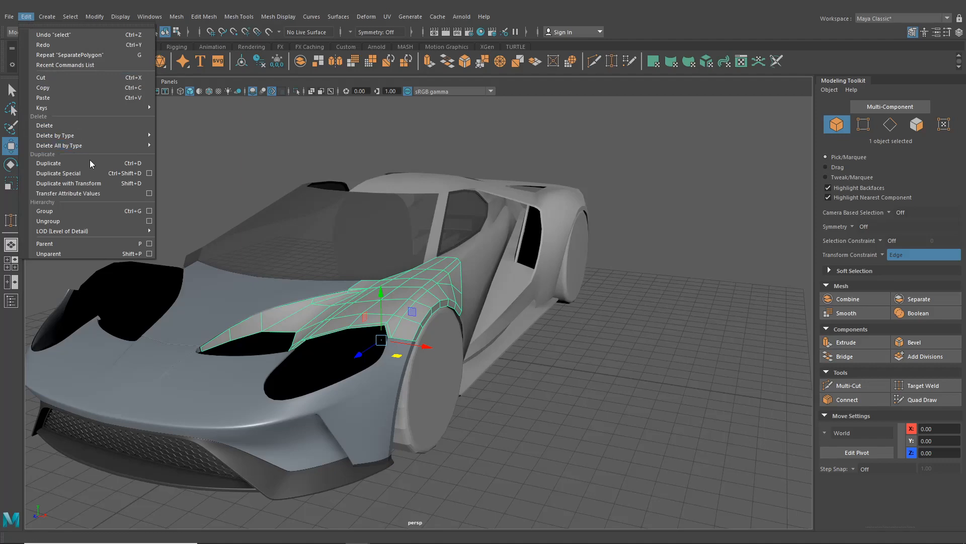
pyautogui.click(99, 174)
# - Select the front fender panel above the wheel and isolate it in the viewport
pyautogui.keyDown('alt'); pyautogui.moveTo(579, 397); pyautogui.dragTo(608, 406); pyautogui.keyUp('alt')
pyautogui.click(608, 406)
pyautogui.scroll(-2, 440, 348)
pyautogui.keyDown('alt'); pyautogui.moveTo(439, 349); pyautogui.dragTo(392, 346); pyautogui.keyUp('alt')
pyautogui.scroll(3, 415, 316)
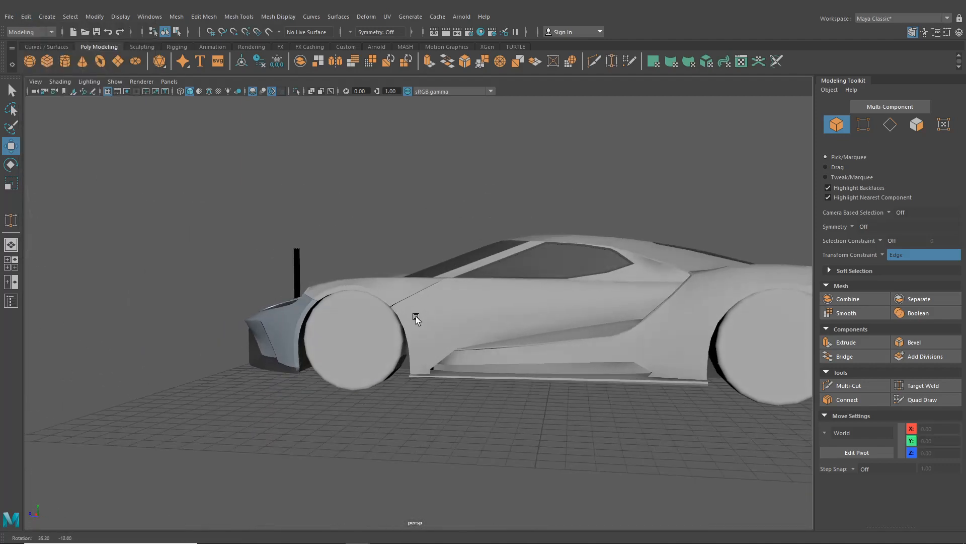
pyautogui.scroll(6, 416, 316)
pyautogui.click(425, 272)
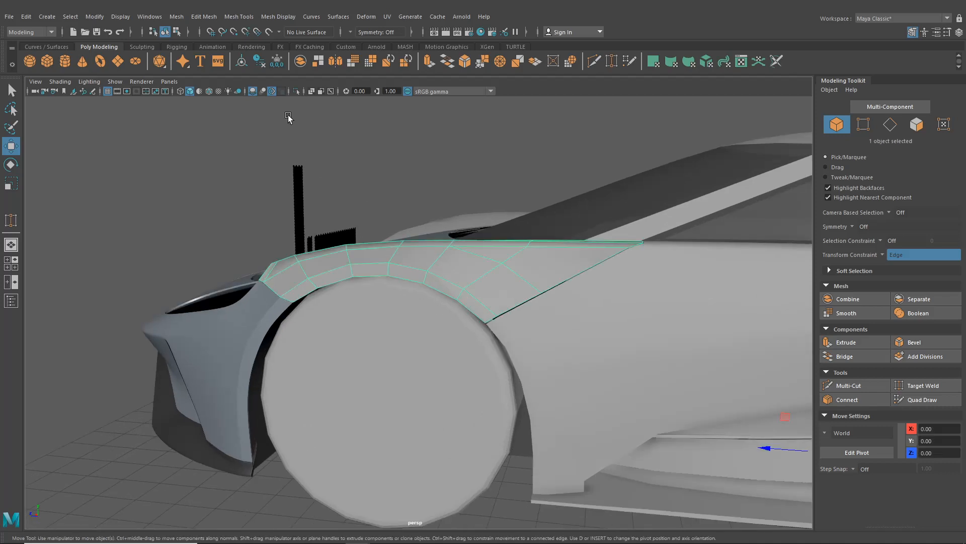
pyautogui.click(296, 91)
pyautogui.keyDown('alt'); pyautogui.moveTo(322, 204); pyautogui.dragTo(390, 238); pyautogui.keyUp('alt')
pyautogui.keyDown('alt'); pyautogui.moveTo(441, 259); pyautogui.dragTo(445, 250); pyautogui.keyUp('alt')
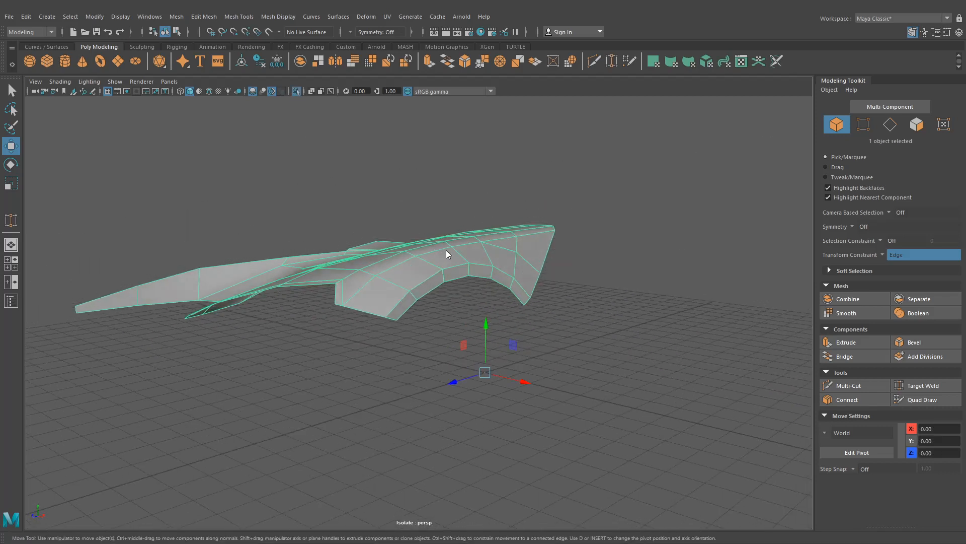
# - Select the ten border edges along the fender's wheel arch and the lower part of its rear seam
pyautogui.moveTo(446, 250); pyautogui.dragTo(443, 220, button='right')
pyautogui.scroll(3, 397, 318)
pyautogui.click(367, 330)
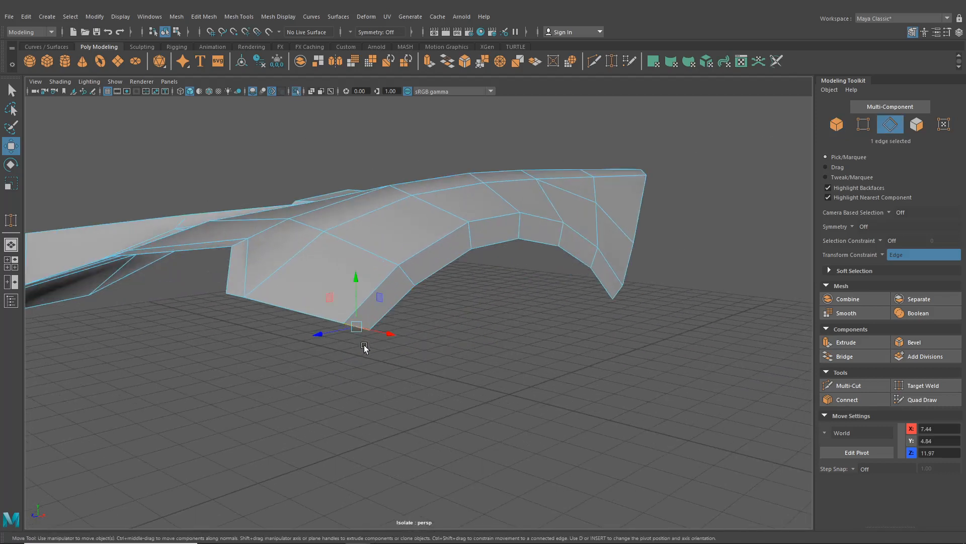
pyautogui.keyDown('alt'); pyautogui.moveTo(367, 339); pyautogui.dragTo(347, 308); pyautogui.keyUp('alt')
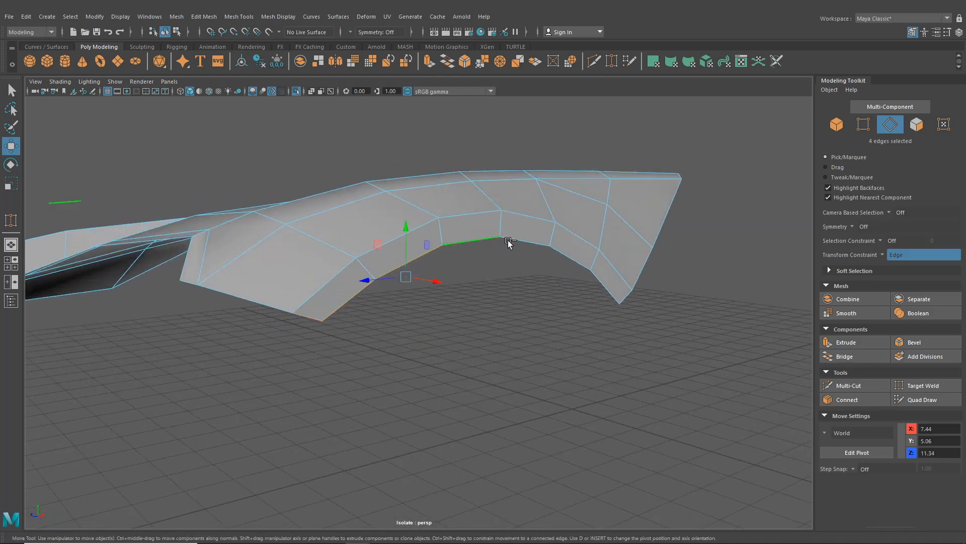
pyautogui.keyDown('alt'); pyautogui.moveTo(599, 286); pyautogui.dragTo(537, 350); pyautogui.keyUp('alt')
pyautogui.keyDown('alt'); pyautogui.moveTo(537, 350); pyautogui.dragTo(439, 306, button='middle'); pyautogui.keyUp('alt')
pyautogui.keyDown('shift'); pyautogui.click(465, 313); pyautogui.keyUp('shift')
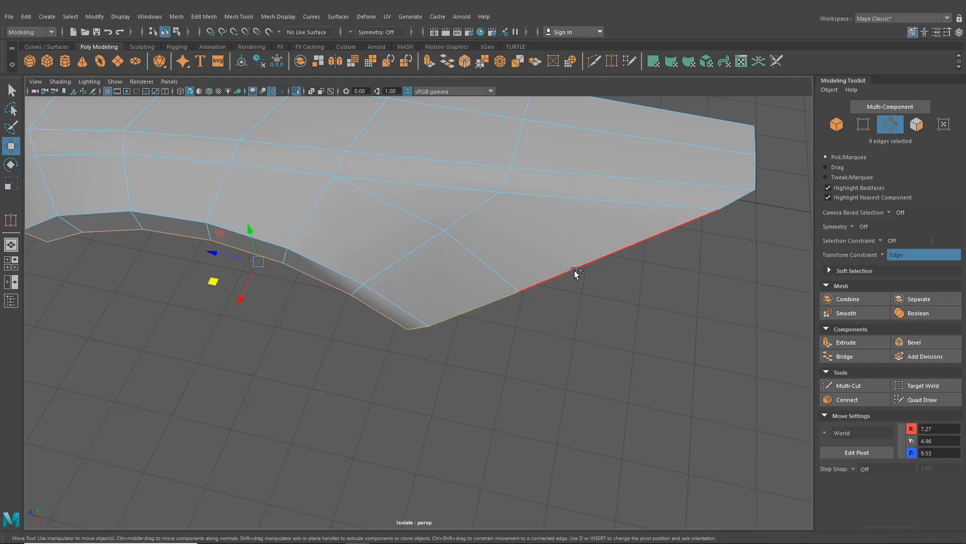
pyautogui.keyDown('shift'); pyautogui.click(575, 271); pyautogui.keyUp('shift')
pyautogui.scroll(-5, 604, 277)
pyautogui.keyDown('alt'); pyautogui.moveTo(604, 277); pyautogui.dragTo(460, 258); pyautogui.keyUp('alt')
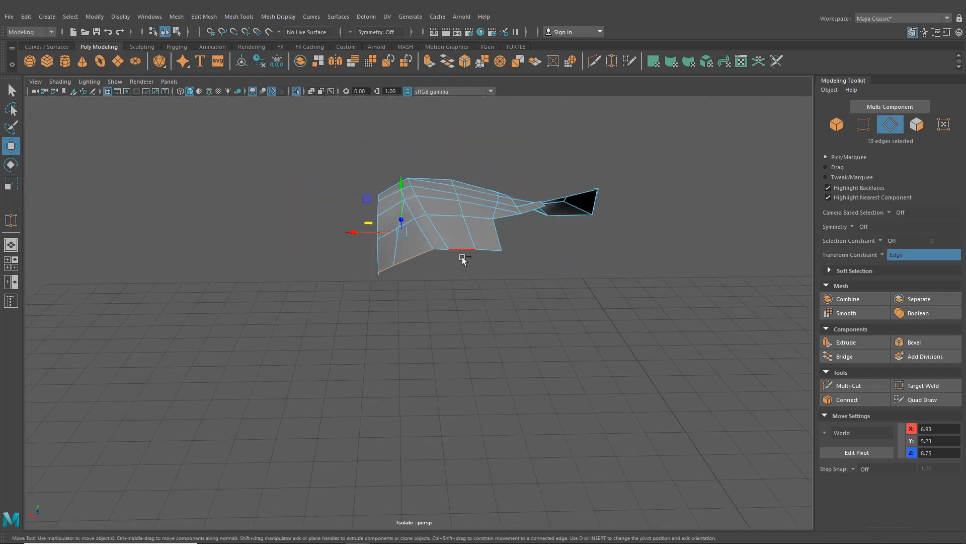
# - Extrude the selected wheel arch and seam edges inward to form a thin return flange, working with the full car shown
pyautogui.hotkey('ctrl', 'e')
pyautogui.keyDown('alt'); pyautogui.moveTo(421, 229); pyautogui.dragTo(483, 273, button='middle'); pyautogui.keyUp('alt')
pyautogui.scroll(3, 484, 273)
pyautogui.click(502, 182)
pyautogui.keyDown('alt'); pyautogui.moveTo(491, 203); pyautogui.dragTo(480, 211, button='middle'); pyautogui.keyUp('alt')
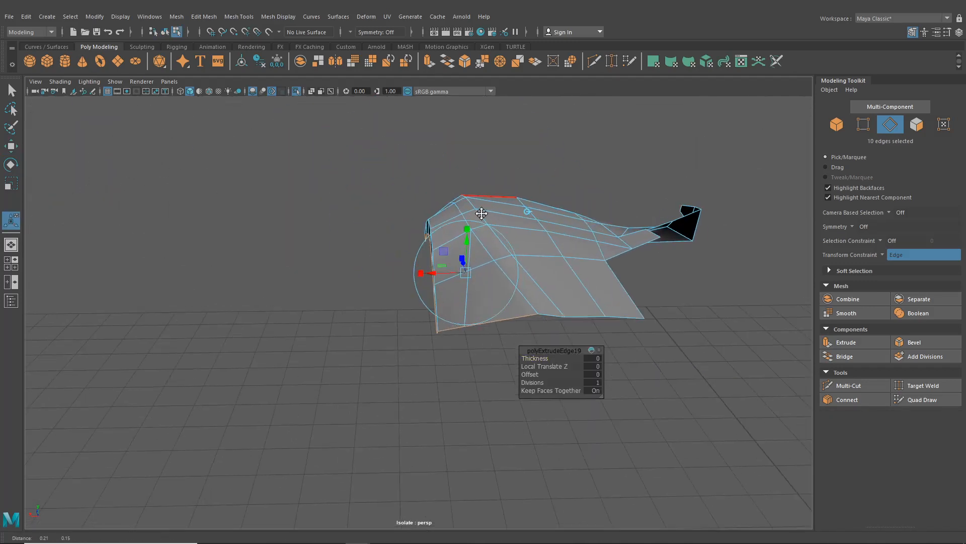
pyautogui.scroll(3, 473, 219)
pyautogui.keyDown('alt'); pyautogui.moveTo(462, 246); pyautogui.dragTo(457, 255); pyautogui.keyUp('alt')
pyautogui.scroll(2, 455, 252)
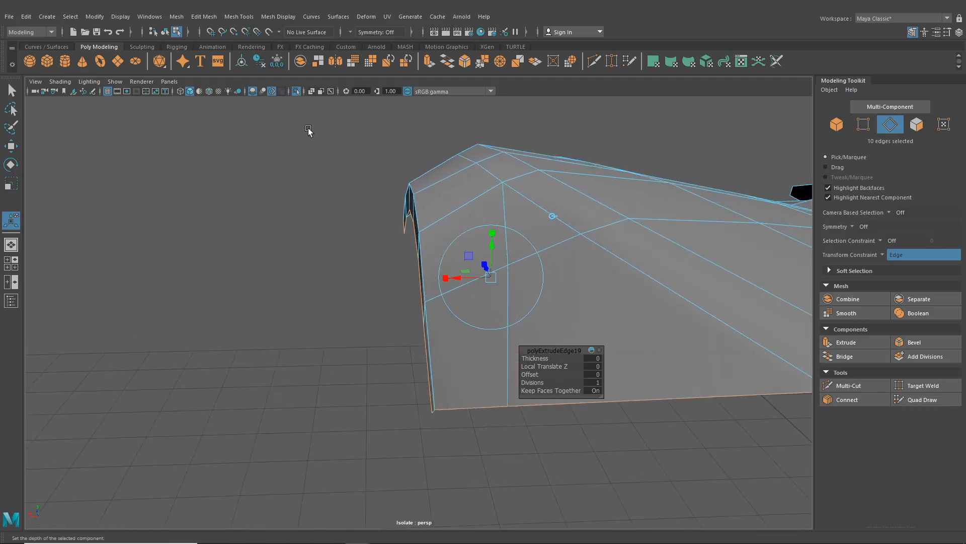
pyautogui.click(296, 91)
pyautogui.keyDown('alt'); pyautogui.moveTo(356, 169); pyautogui.dragTo(377, 206); pyautogui.keyUp('alt')
pyautogui.scroll(3, 388, 244)
pyautogui.keyDown('alt'); pyautogui.moveTo(416, 258); pyautogui.dragTo(462, 319, button='middle'); pyautogui.keyUp('alt')
pyautogui.keyDown('alt'); pyautogui.moveTo(461, 319); pyautogui.dragTo(491, 332); pyautogui.keyUp('alt')
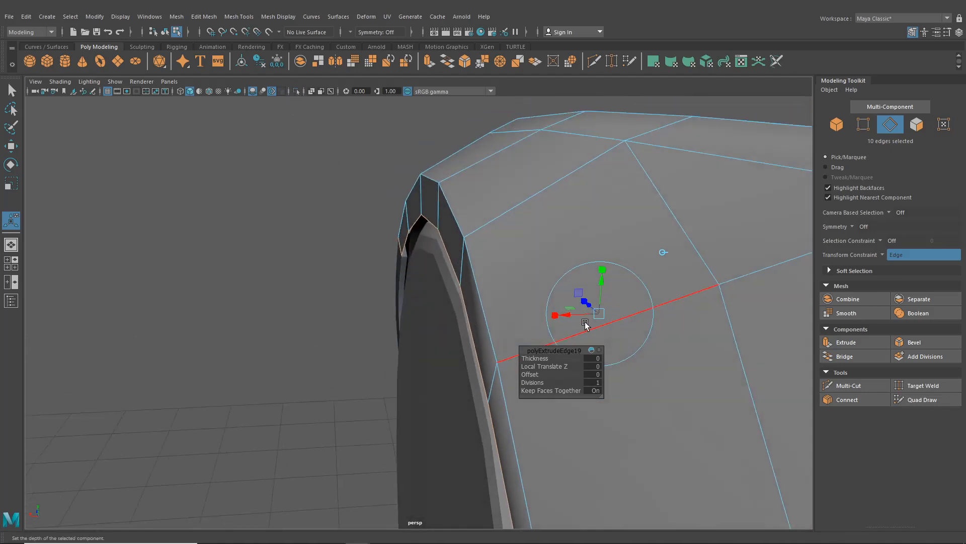
pyautogui.moveTo(568, 315); pyautogui.dragTo(545, 261)
# - Isolate the front fender panel again, frame it and return to edge selection
pyautogui.click(164, 32)
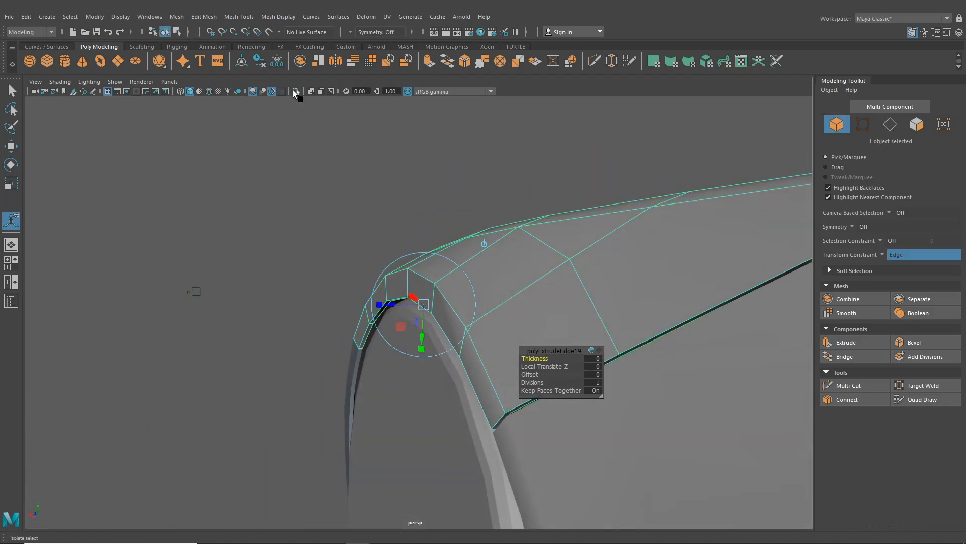
pyautogui.click(295, 90)
pyautogui.press('f')
pyautogui.click(424, 340)
pyautogui.keyDown('alt'); pyautogui.moveTo(423, 340); pyautogui.dragTo(397, 355); pyautogui.keyUp('alt')
pyautogui.click(403, 260)
pyautogui.moveTo(417, 228); pyautogui.dragTo(417, 200, button='right')
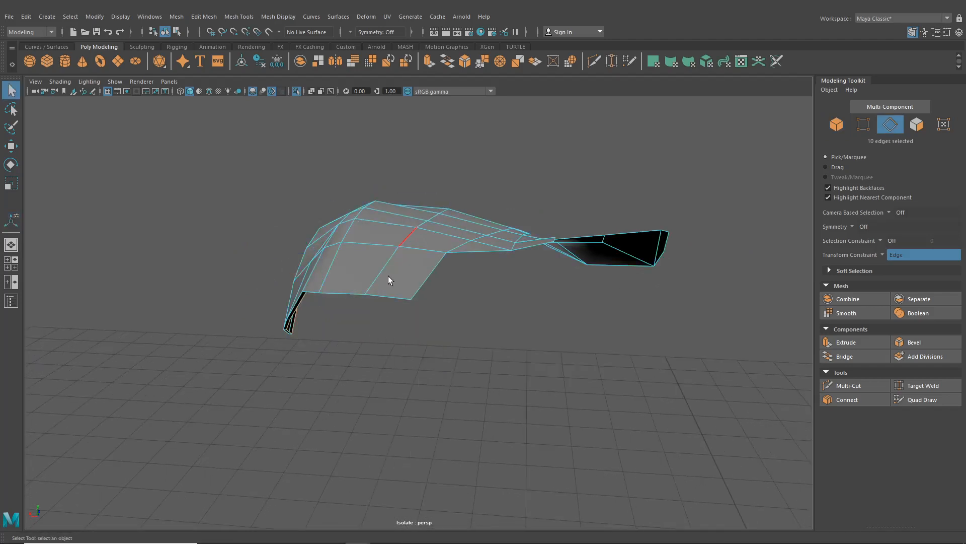
# - Select the six border edges along the fender's upper rear end and windshield side
pyautogui.keyDown('alt'); pyautogui.moveTo(388, 277); pyautogui.dragTo(400, 282); pyautogui.keyUp('alt')
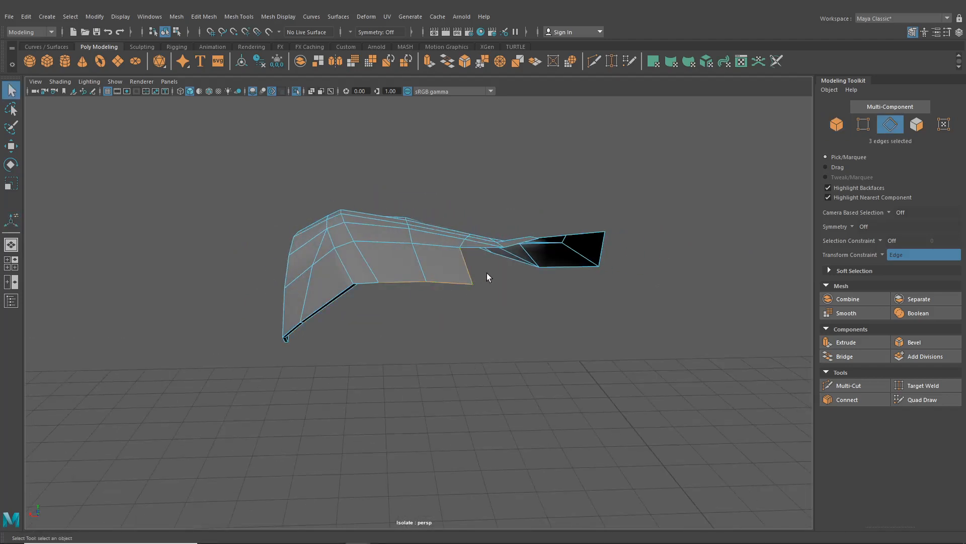
pyautogui.keyDown('alt'); pyautogui.moveTo(487, 273); pyautogui.dragTo(467, 307); pyautogui.keyUp('alt')
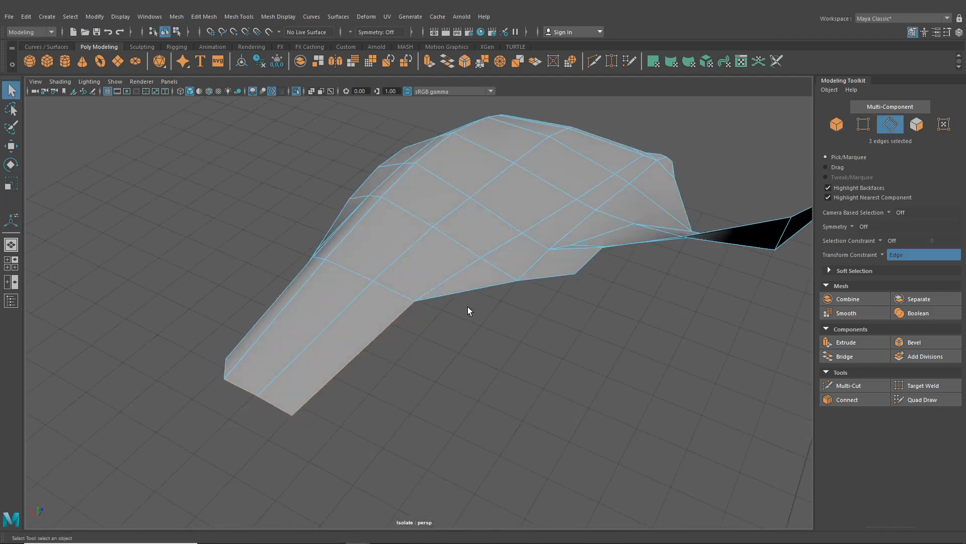
pyautogui.keyDown('shift'); pyautogui.click(588, 261); pyautogui.keyUp('shift')
pyautogui.keyDown('alt'); pyautogui.moveTo(633, 309); pyautogui.dragTo(539, 264); pyautogui.keyUp('alt')
pyautogui.keyDown('alt'); pyautogui.moveTo(539, 263); pyautogui.dragTo(572, 251, button='middle'); pyautogui.keyUp('alt')
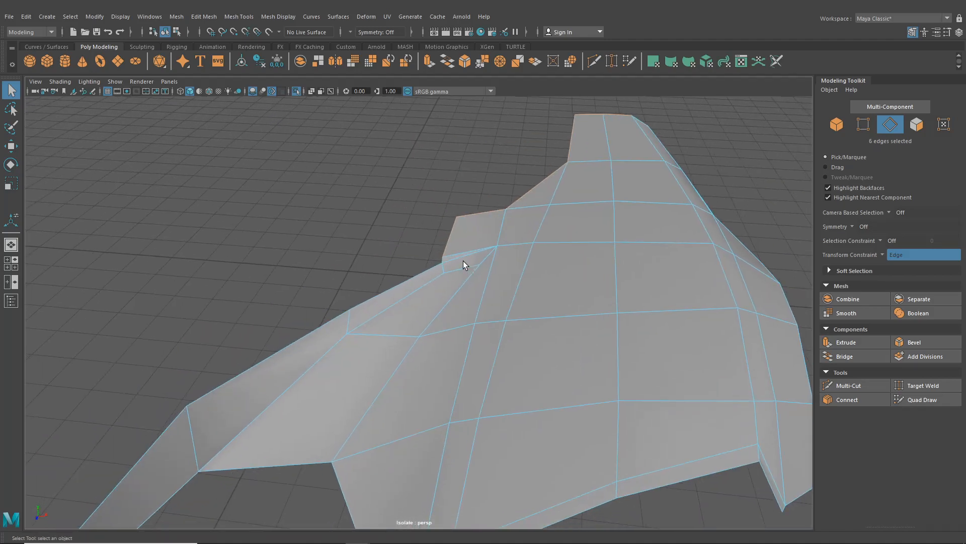
pyautogui.keyDown('alt'); pyautogui.moveTo(463, 260); pyautogui.dragTo(508, 319); pyautogui.keyUp('alt')
# - Extrude the six selected border edges downward into a thin flange
pyautogui.hotkey('ctrl', 'e')
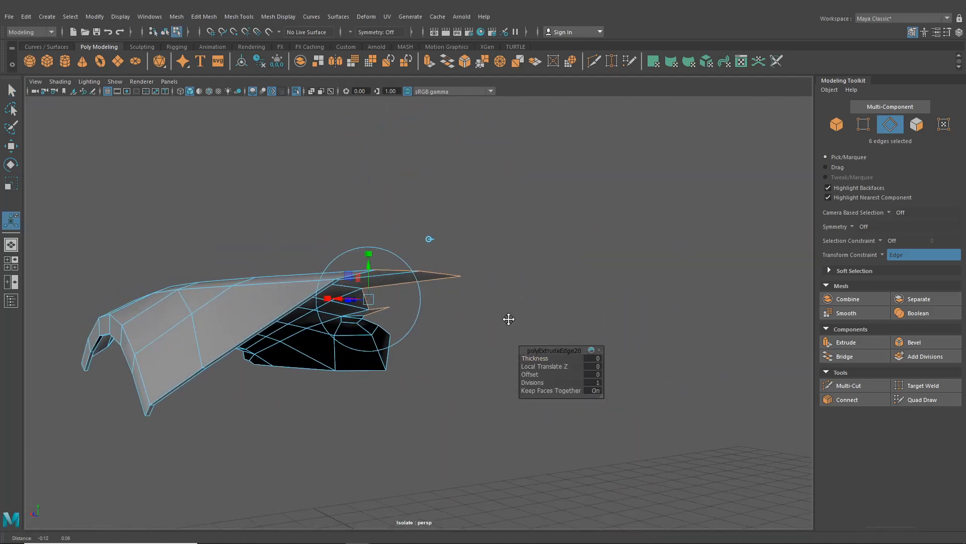
pyautogui.scroll(4, 509, 319)
pyautogui.moveTo(355, 272); pyautogui.dragTo(436, 297)
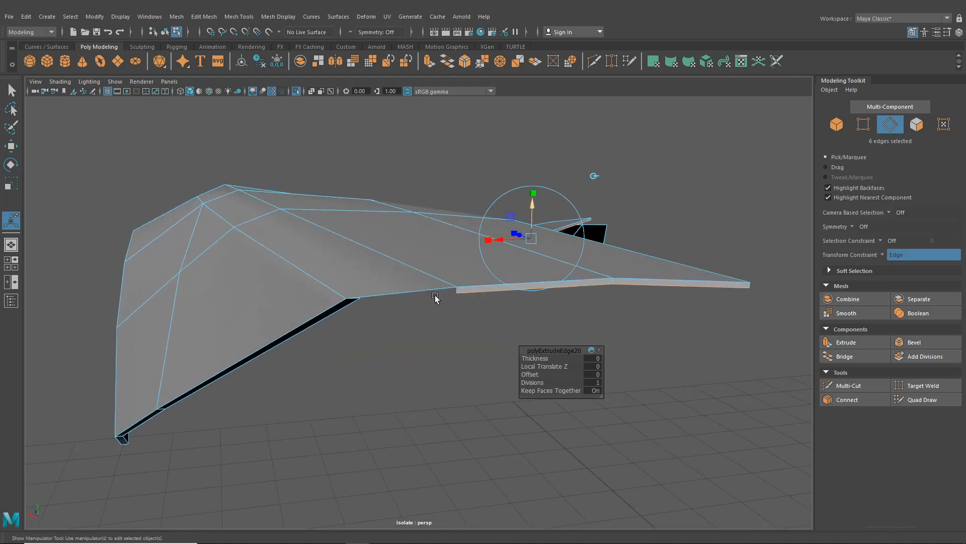
# - Switch to vertex selection and move the wheel-arch flange's upper end vertex slightly to line it up with the fender corner
pyautogui.moveTo(375, 257); pyautogui.dragTo(330, 256, button='right')
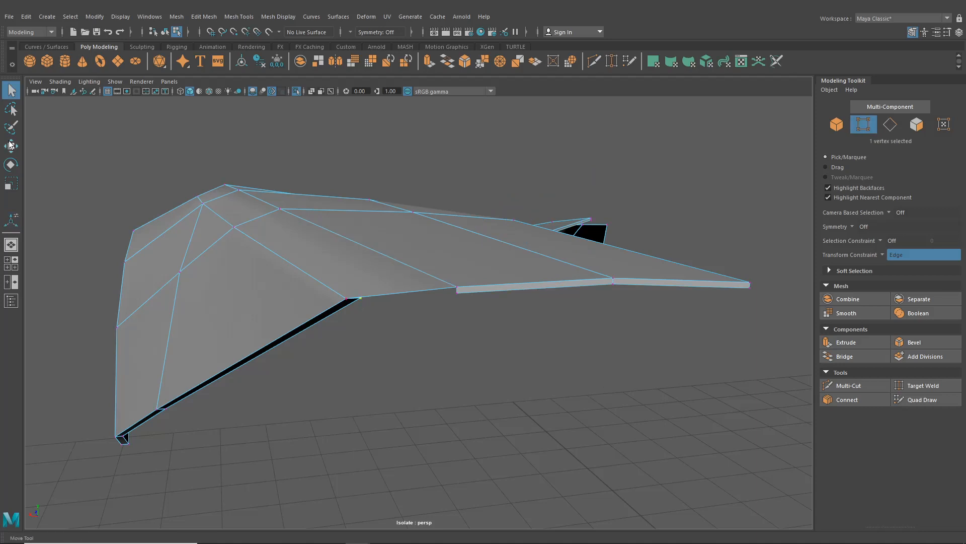
pyautogui.click(11, 145)
pyautogui.keyDown('alt'); pyautogui.moveTo(302, 294); pyautogui.dragTo(365, 353); pyautogui.keyUp('alt')
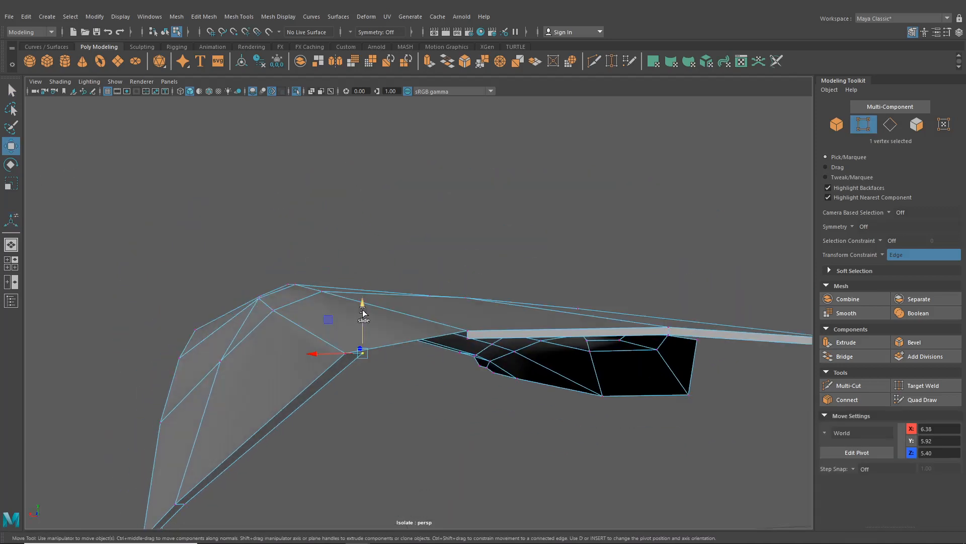
pyautogui.moveTo(363, 312); pyautogui.dragTo(362, 320)
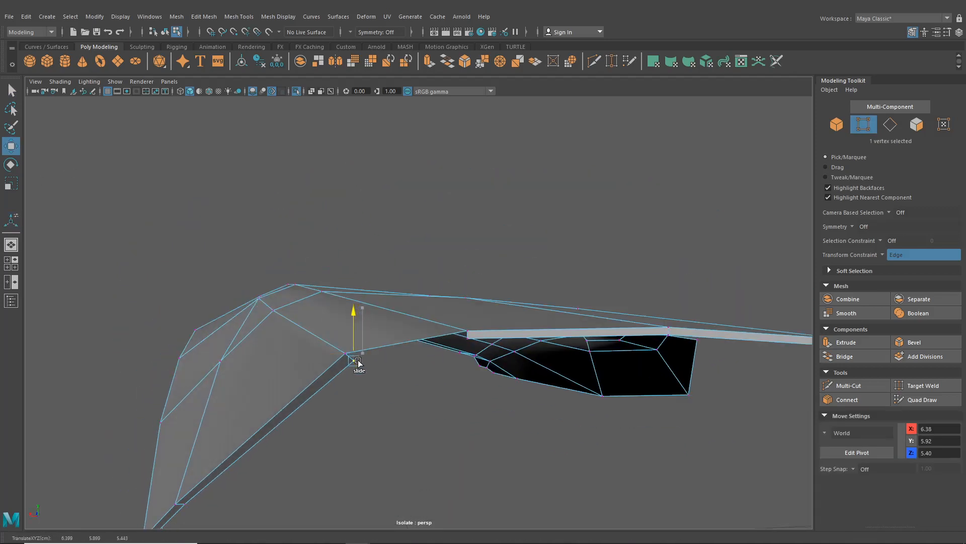
pyautogui.keyDown('alt'); pyautogui.moveTo(357, 361); pyautogui.dragTo(431, 308); pyautogui.keyUp('alt')
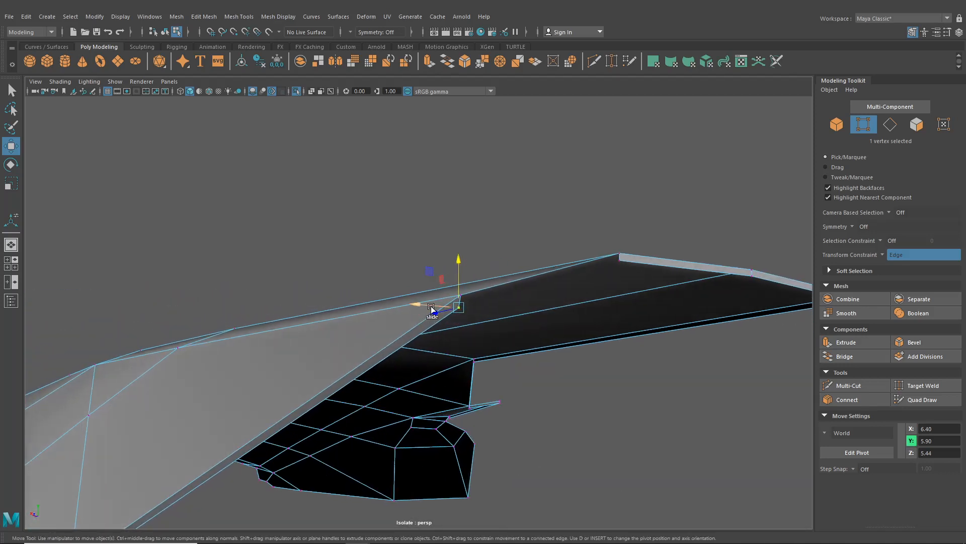
# - Select the two facing end edges of the wheel-arch and upper rear flanges and bridge the gap between them
pyautogui.moveTo(432, 308); pyautogui.dragTo(428, 229, button='right')
pyautogui.click(599, 280)
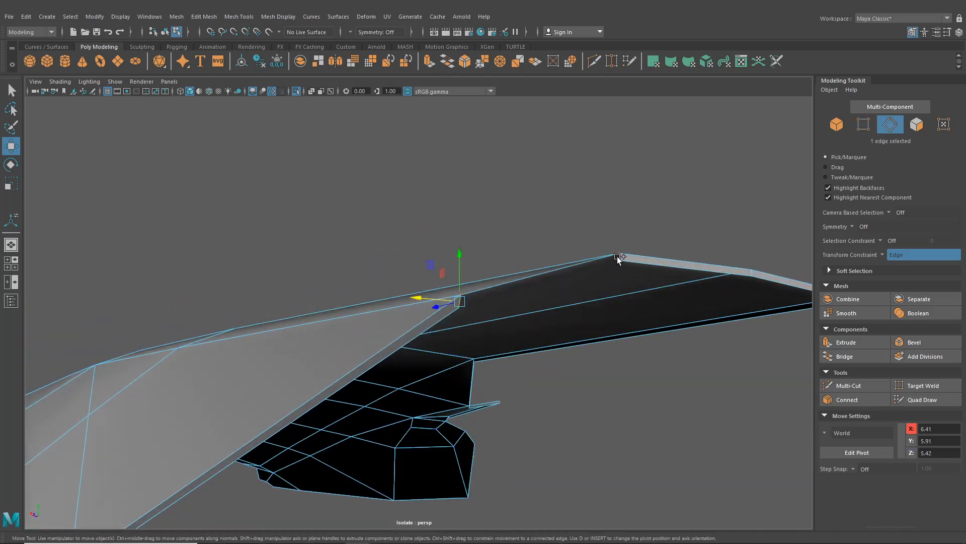
pyautogui.keyDown('alt'); pyautogui.moveTo(443, 186); pyautogui.dragTo(426, 219); pyautogui.keyUp('alt')
pyautogui.click(201, 17)
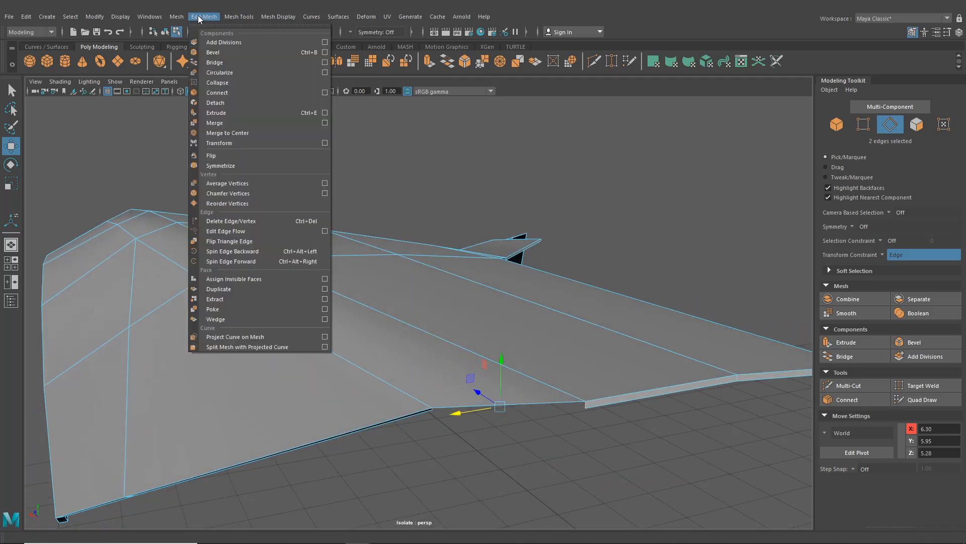
pyautogui.click(231, 61)
pyautogui.keyDown('alt'); pyautogui.moveTo(496, 272); pyautogui.dragTo(450, 298); pyautogui.keyUp('alt')
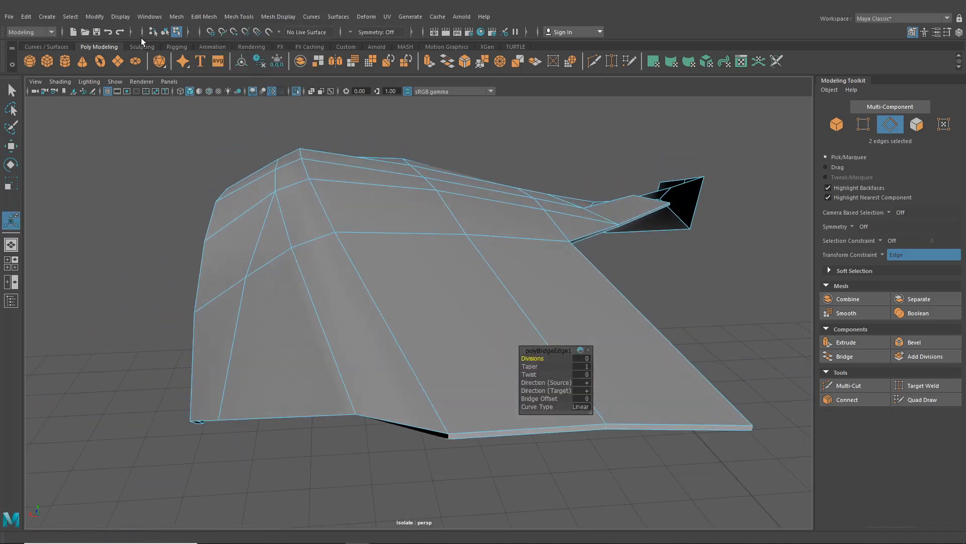
# - Return to object mode and turn on the wireframe overlay on the shaded panel
pyautogui.press('F8')
pyautogui.keyDown('alt'); pyautogui.moveTo(297, 237); pyautogui.dragTo(376, 249); pyautogui.keyUp('alt')
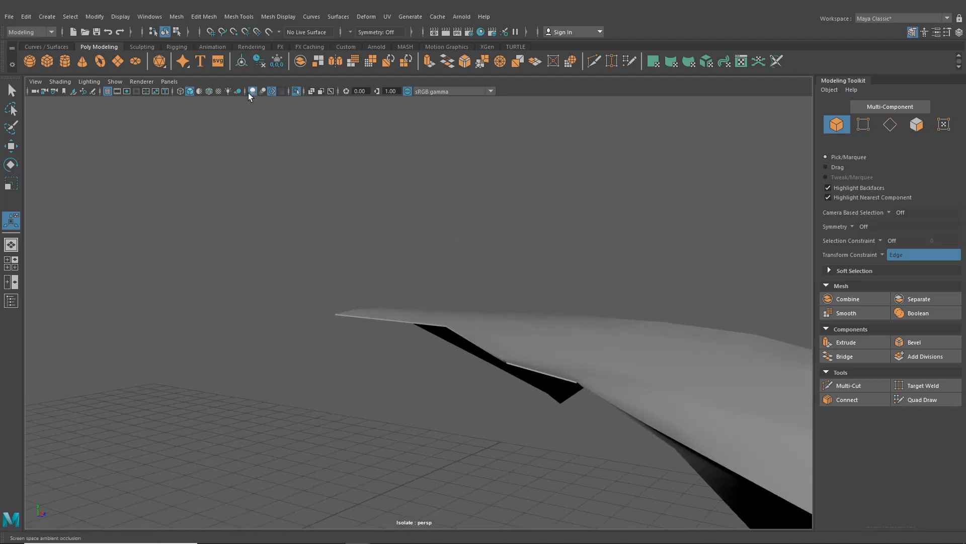
pyautogui.click(210, 93)
pyautogui.moveTo(544, 274)
pyautogui.keyDown('alt'); pyautogui.mouseDown()
pyautogui.moveTo(513, 331)
pyautogui.moveTo(541, 251)
pyautogui.moveTo(576, 297)
pyautogui.moveTo(694, 337)
pyautogui.moveTo(453, 302)
pyautogui.moveTo(388, 305)
pyautogui.moveTo(446, 269)
pyautogui.mouseUp(); pyautogui.keyUp('alt')
# - In edge selection, select five border edges from the small notch along the outer side of the fender's long tapered strip
pyautogui.moveTo(453, 251); pyautogui.dragTo(453, 225, button='right')
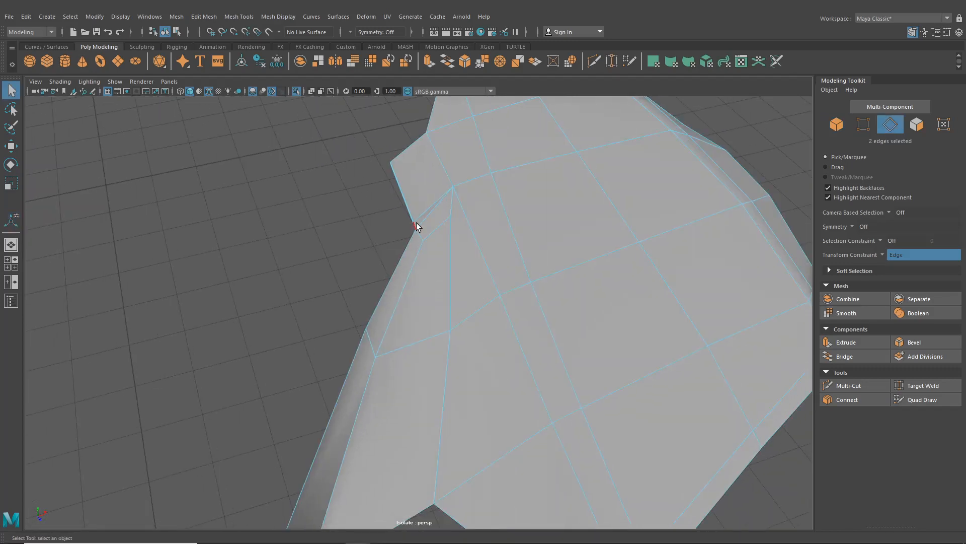
pyautogui.click(411, 240)
pyautogui.keyDown('shift'); pyautogui.click(412, 240); pyautogui.keyUp('shift')
pyautogui.keyDown('alt'); pyautogui.moveTo(427, 298); pyautogui.dragTo(346, 294); pyautogui.keyUp('alt')
pyautogui.keyDown('alt'); pyautogui.moveTo(347, 294); pyautogui.dragTo(408, 283, button='middle'); pyautogui.keyUp('alt')
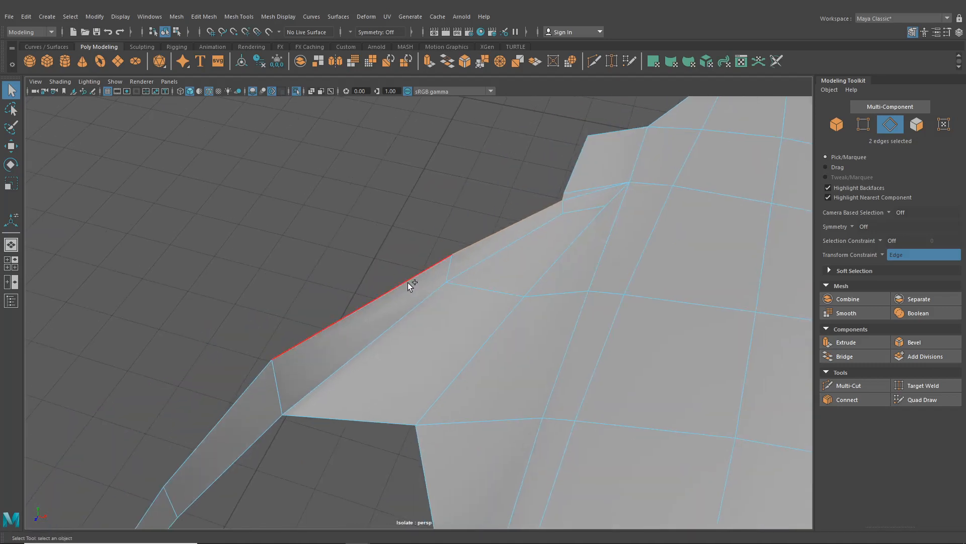
pyautogui.keyDown('shift'); pyautogui.click(407, 283); pyautogui.keyUp('shift')
pyautogui.keyDown('alt'); pyautogui.moveTo(408, 282); pyautogui.dragTo(392, 324, button='right'); pyautogui.keyUp('alt')
pyautogui.keyDown('alt'); pyautogui.moveTo(391, 324); pyautogui.dragTo(393, 256); pyautogui.keyUp('alt')
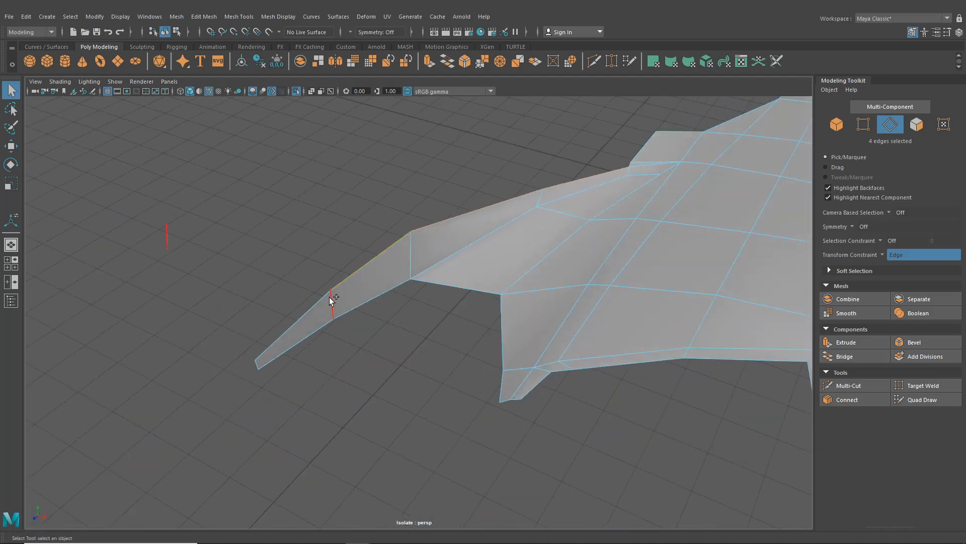
pyautogui.hotkey('ctrl', 'e')
pyautogui.keyDown('alt'); pyautogui.moveTo(436, 287); pyautogui.dragTo(553, 297); pyautogui.keyUp('alt')
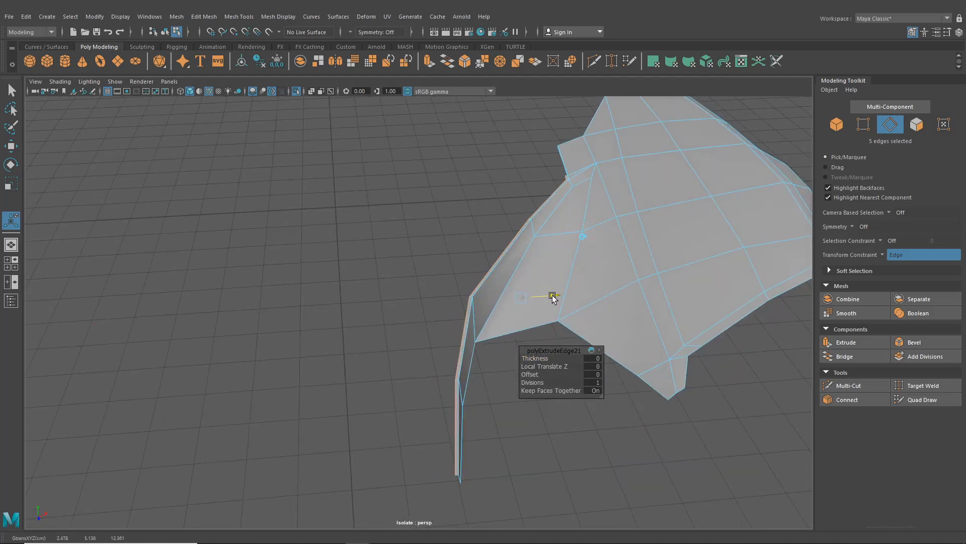
pyautogui.hotkey('ctrl', 'z')
pyautogui.hotkey('ctrl', 'z')
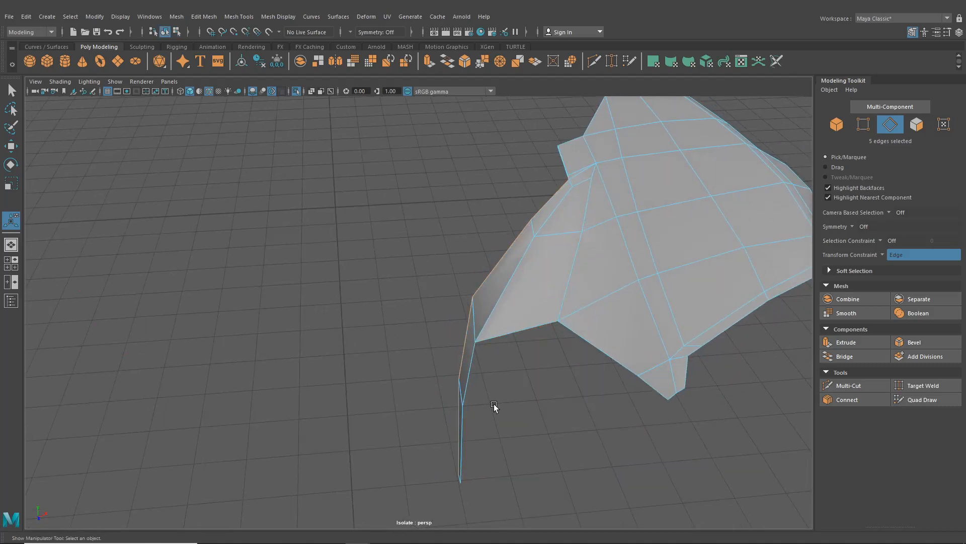
# - Add the end edge at the tapered strip's tip to the selection and extrude the six edges into a thin flange
pyautogui.keyDown('alt'); pyautogui.moveTo(493, 404); pyautogui.dragTo(438, 387); pyautogui.keyUp('alt')
pyautogui.keyDown('shift'); pyautogui.click(344, 431); pyautogui.keyUp('shift')
pyautogui.keyDown('alt'); pyautogui.moveTo(542, 376); pyautogui.dragTo(575, 365); pyautogui.keyUp('alt')
pyautogui.hotkey('ctrl', 'e')
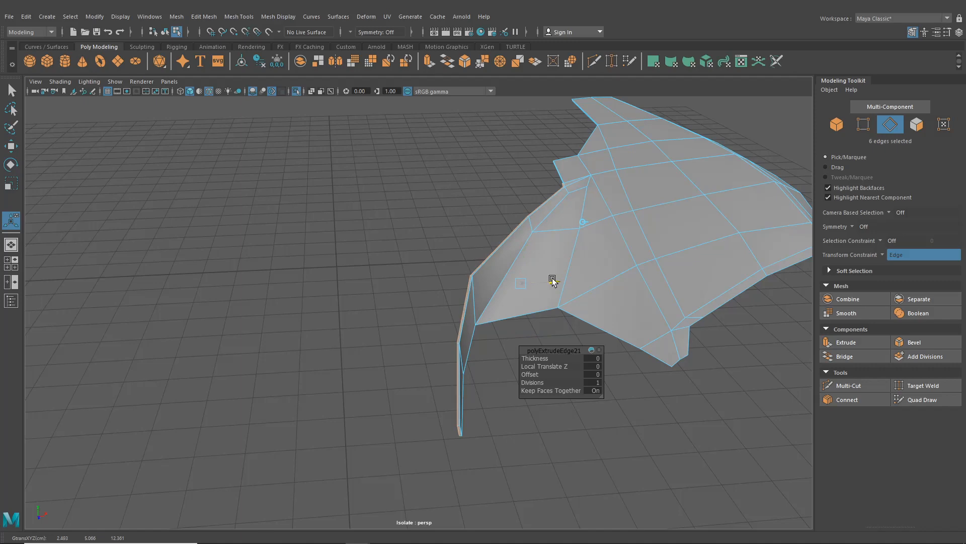
pyautogui.keyDown('alt'); pyautogui.moveTo(552, 280); pyautogui.dragTo(402, 319); pyautogui.keyUp('alt')
# - Switch to vertex selection and move the new flange's corner vertex at the notch to meet the neighbouring border
pyautogui.click(11, 146)
pyautogui.keyDown('alt'); pyautogui.moveTo(549, 350); pyautogui.dragTo(492, 262, button='middle'); pyautogui.keyUp('alt')
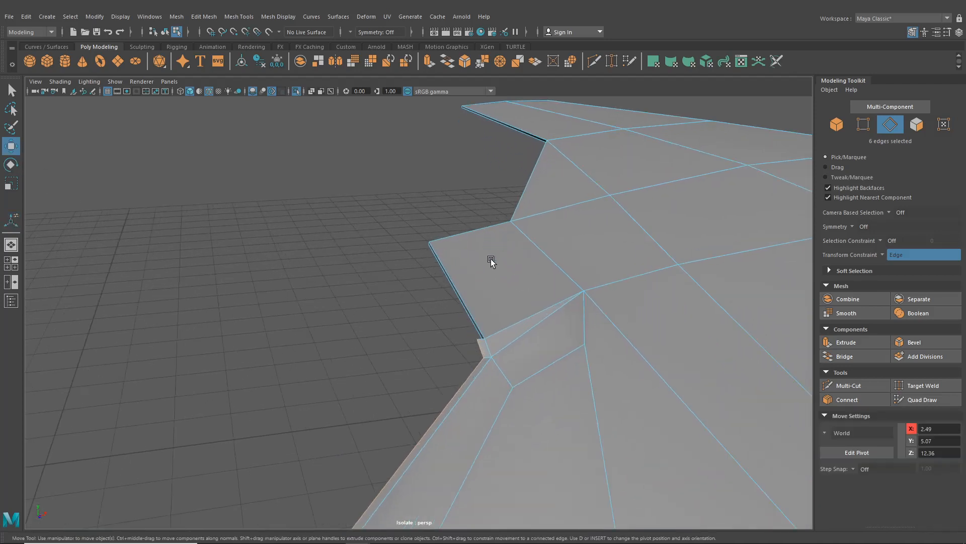
pyautogui.scroll(2, 498, 282)
pyautogui.click(611, 61)
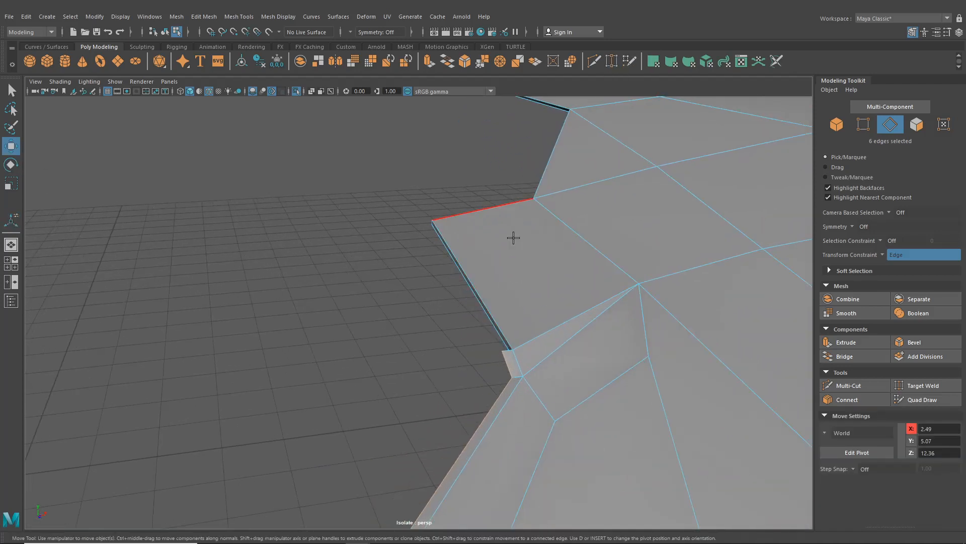
pyautogui.moveTo(513, 237); pyautogui.dragTo(473, 238, button='right')
pyautogui.moveTo(478, 242)
pyautogui.keyDown('alt'); pyautogui.mouseDown()
pyautogui.moveTo(550, 345)
pyautogui.moveTo(565, 307)
pyautogui.moveTo(537, 352)
pyautogui.moveTo(470, 352)
pyautogui.moveTo(485, 330)
pyautogui.moveTo(440, 325)
pyautogui.moveTo(461, 330)
pyautogui.mouseUp(); pyautogui.keyUp('alt')
pyautogui.click(11, 146)
pyautogui.click(437, 325)
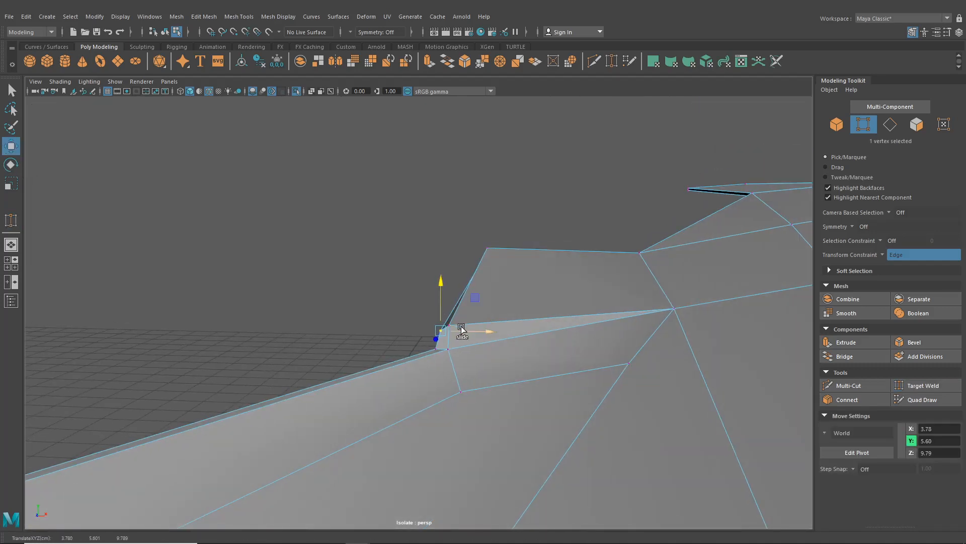
pyautogui.keyDown('alt'); pyautogui.moveTo(460, 318); pyautogui.dragTo(346, 296); pyautogui.keyUp('alt')
# - Return to edge selection and bring the full car back into view around the fender's front openings
pyautogui.moveTo(281, 257); pyautogui.dragTo(281, 227, button='right')
pyautogui.keyDown('alt'); pyautogui.moveTo(281, 226); pyautogui.dragTo(445, 223); pyautogui.keyUp('alt')
pyautogui.keyDown('alt'); pyautogui.moveTo(396, 268); pyautogui.dragTo(352, 288); pyautogui.keyUp('alt')
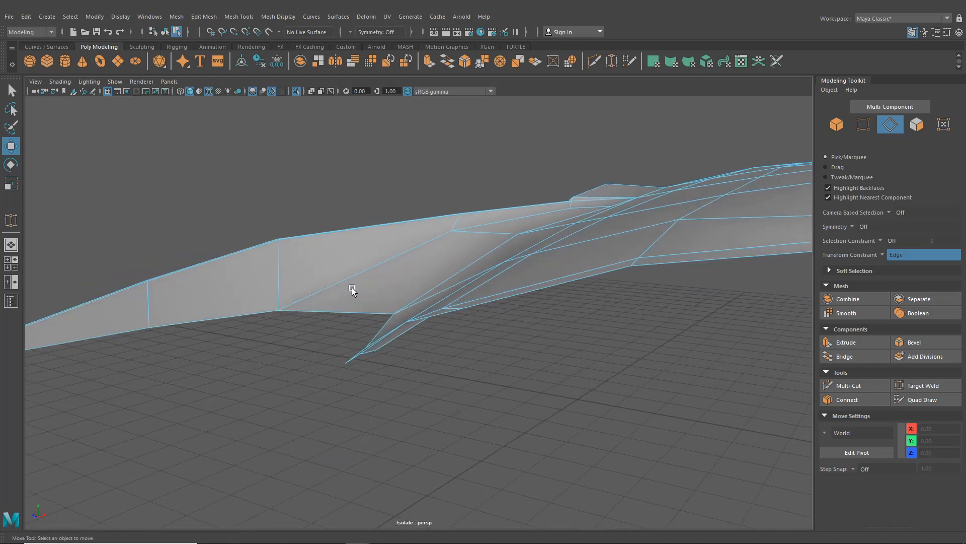
pyautogui.click(297, 91)
pyautogui.keyDown('alt'); pyautogui.moveTo(298, 104); pyautogui.dragTo(417, 262); pyautogui.keyUp('alt')
pyautogui.keyDown('alt'); pyautogui.moveTo(605, 320); pyautogui.dragTo(481, 309, button='right'); pyautogui.keyUp('alt')
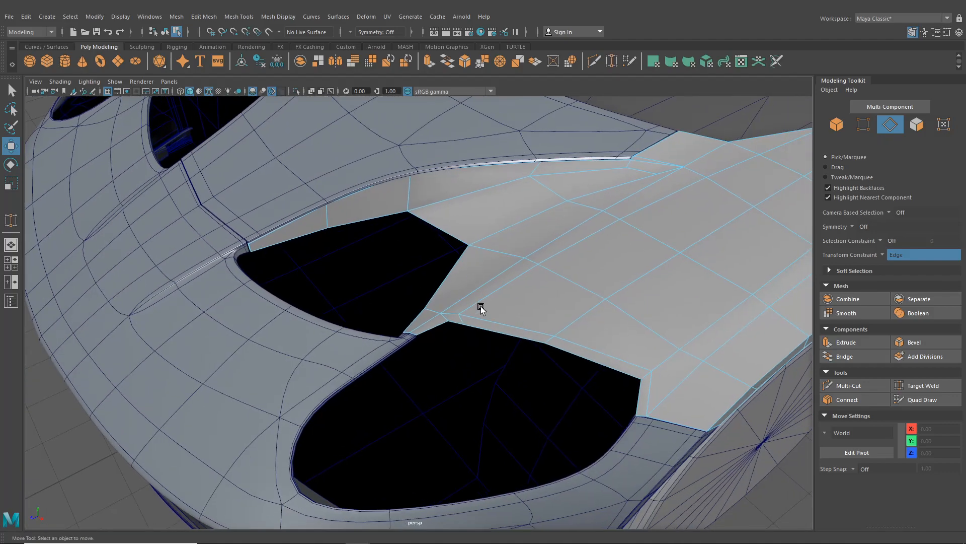
# - Select the five border edges from the fender's pointed front tip around onto the headlight opening
pyautogui.keyDown('alt'); pyautogui.moveTo(481, 308); pyautogui.dragTo(502, 307); pyautogui.keyUp('alt')
pyautogui.keyDown('alt'); pyautogui.moveTo(502, 306); pyautogui.dragTo(565, 353, button='right'); pyautogui.keyUp('alt')
pyautogui.keyDown('alt'); pyautogui.moveTo(565, 353); pyautogui.dragTo(401, 298, button='middle'); pyautogui.keyUp('alt')
pyautogui.keyDown('alt'); pyautogui.moveTo(401, 298); pyautogui.dragTo(407, 295); pyautogui.keyUp('alt')
pyautogui.scroll(3, 407, 296)
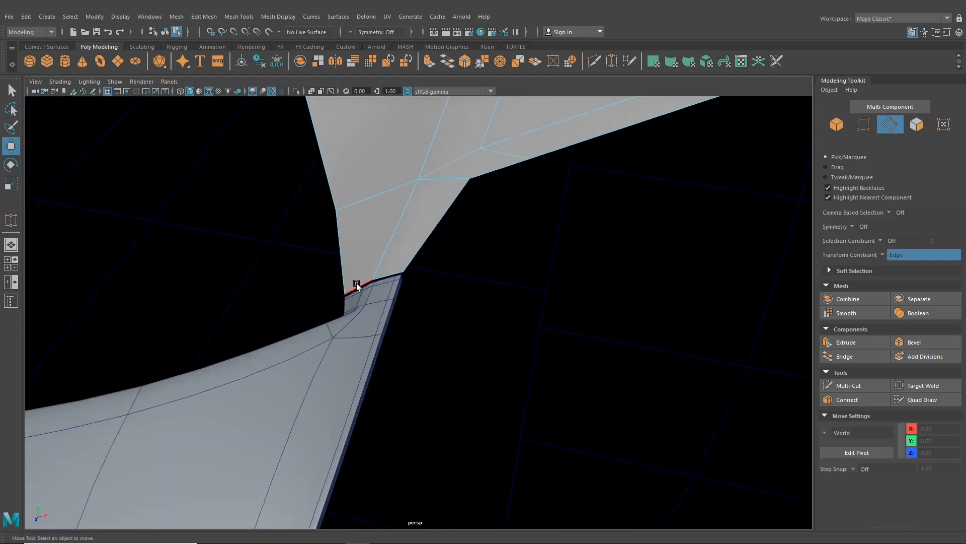
pyautogui.click(357, 285)
pyautogui.keyDown('shift'); pyautogui.click(394, 275); pyautogui.keyUp('shift')
pyautogui.keyDown('shift'); pyautogui.click(422, 256); pyautogui.keyUp('shift')
pyautogui.keyDown('shift'); pyautogui.click(501, 168); pyautogui.keyUp('shift')
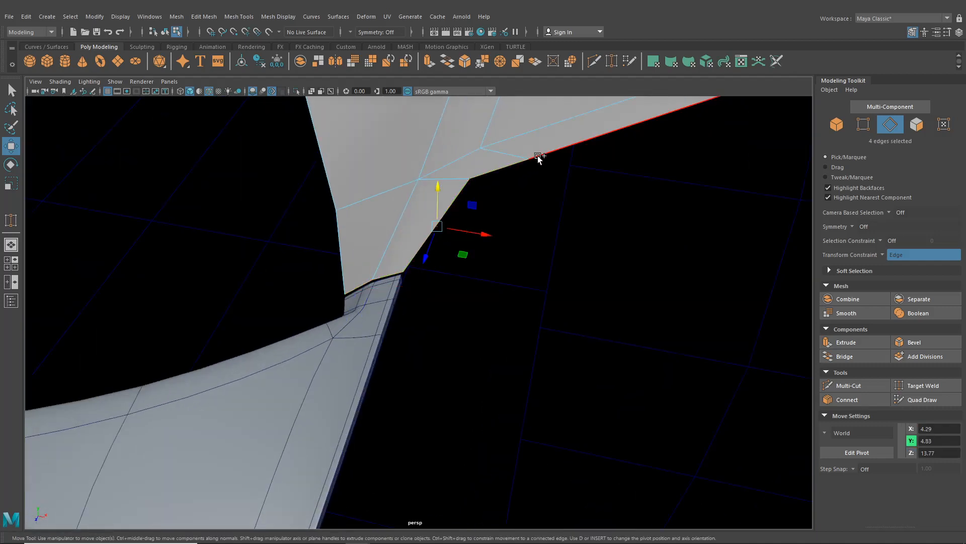
pyautogui.keyDown('shift'); pyautogui.click(539, 157); pyautogui.keyUp('shift')
# - Add the three remaining border edges along the headlight opening, ending with the short edge on the bumper seam
pyautogui.scroll(-4, 629, 216)
pyautogui.keyDown('alt'); pyautogui.moveTo(630, 216); pyautogui.dragTo(383, 244, button='middle'); pyautogui.keyUp('alt')
pyautogui.keyDown('shift'); pyautogui.click(455, 200); pyautogui.keyUp('shift')
pyautogui.keyDown('shift'); pyautogui.click(517, 217); pyautogui.keyUp('shift')
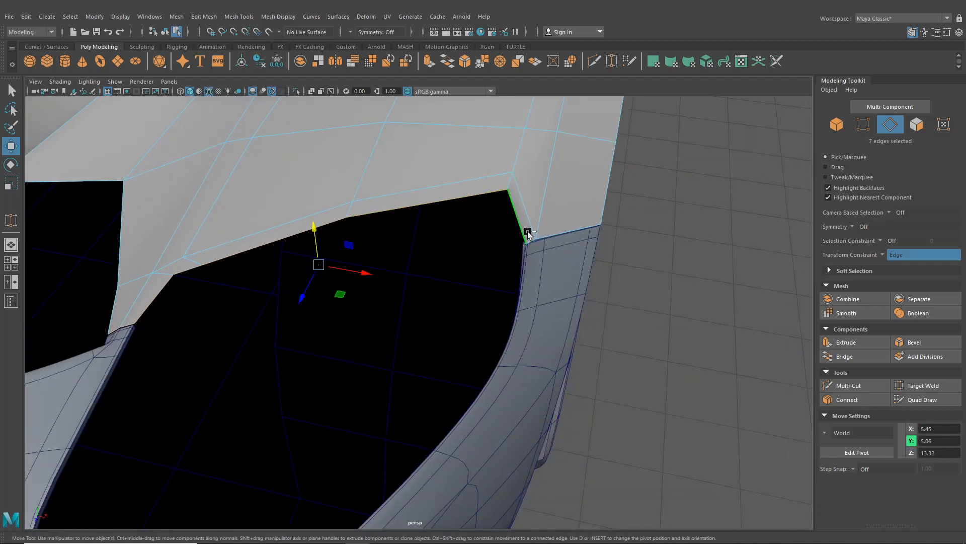
pyautogui.keyDown('alt'); pyautogui.moveTo(527, 231); pyautogui.dragTo(471, 233); pyautogui.keyUp('alt')
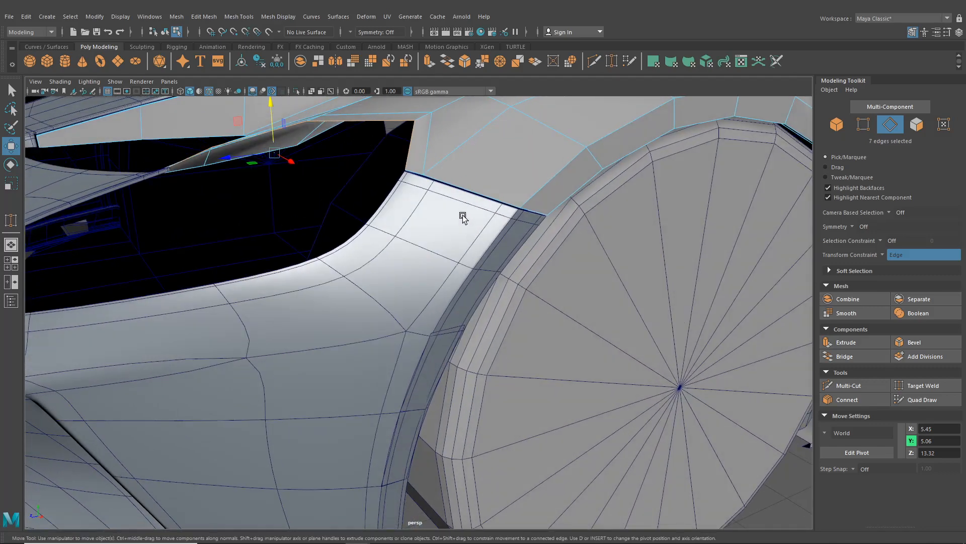
pyautogui.keyDown('shift'); pyautogui.click(413, 174); pyautogui.keyUp('shift')
pyautogui.keyDown('alt'); pyautogui.moveTo(411, 190); pyautogui.dragTo(463, 183); pyautogui.keyUp('alt')
# - Extrude the eight selected headlight opening edges into a thin flange
pyautogui.hotkey('ctrl', 'e')
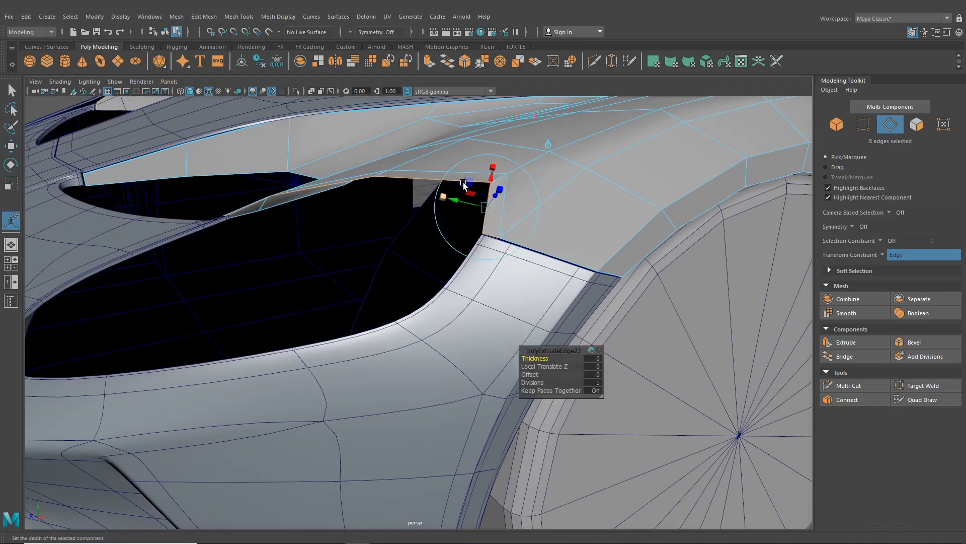
pyautogui.click(544, 146)
pyautogui.moveTo(341, 177); pyautogui.dragTo(409, 178)
# - Isolate the front fender panel again and return to edge selection near the wheel arch's front end
pyautogui.click(165, 32)
pyautogui.click(296, 91)
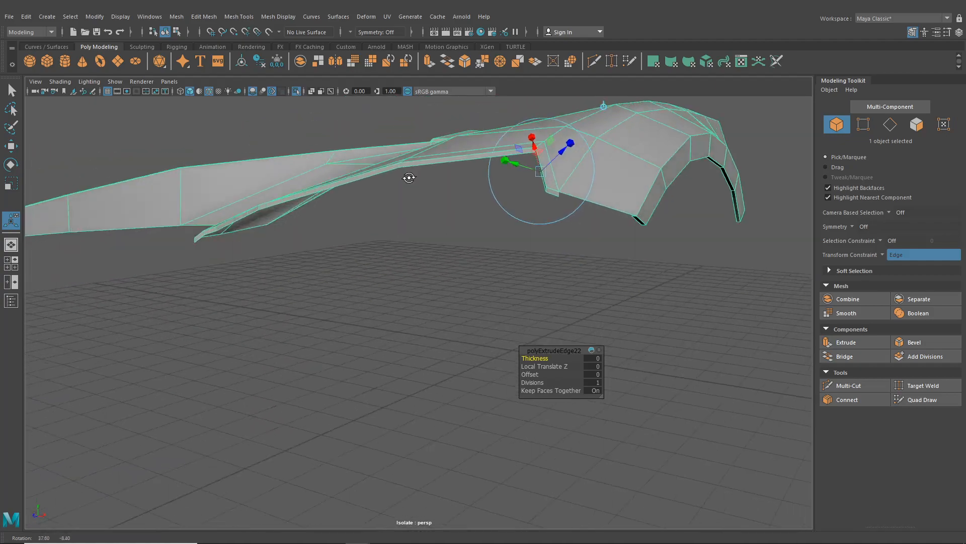
pyautogui.keyDown('alt'); pyautogui.moveTo(409, 178); pyautogui.dragTo(295, 214, button='middle'); pyautogui.keyUp('alt')
pyautogui.scroll(5, 295, 213)
pyautogui.scroll(1, 419, 120)
pyautogui.moveTo(419, 119); pyautogui.dragTo(411, 98, button='right')
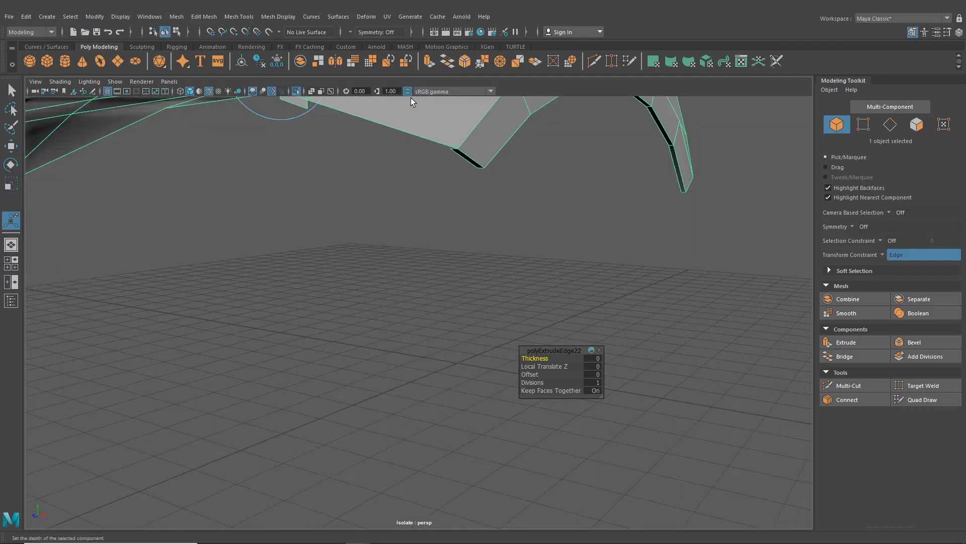
pyautogui.keyDown('alt'); pyautogui.moveTo(411, 98); pyautogui.dragTo(433, 172, button='middle'); pyautogui.keyUp('alt')
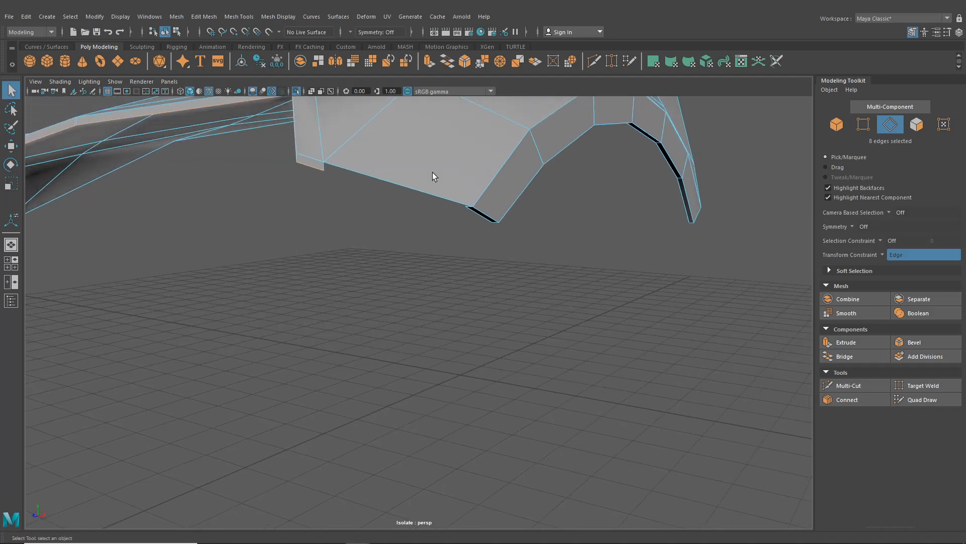
# - Bridge the facing end edges of the headlight and wheel-arch flanges along the bumper seam and return to object mode
pyautogui.click(469, 207)
pyautogui.click(204, 16)
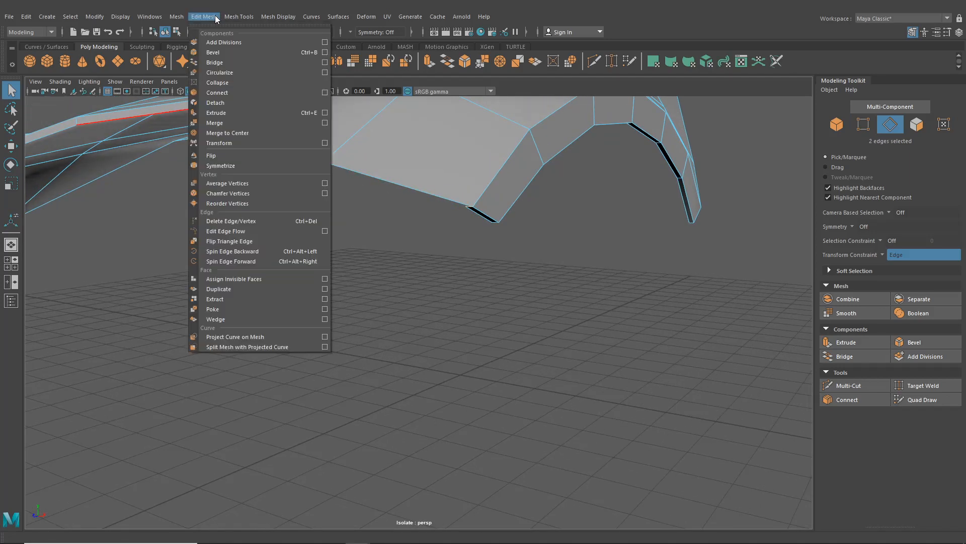
pyautogui.click(220, 60)
pyautogui.scroll(-4, 467, 214)
pyautogui.keyDown('alt'); pyautogui.moveTo(467, 214); pyautogui.dragTo(436, 220); pyautogui.keyUp('alt')
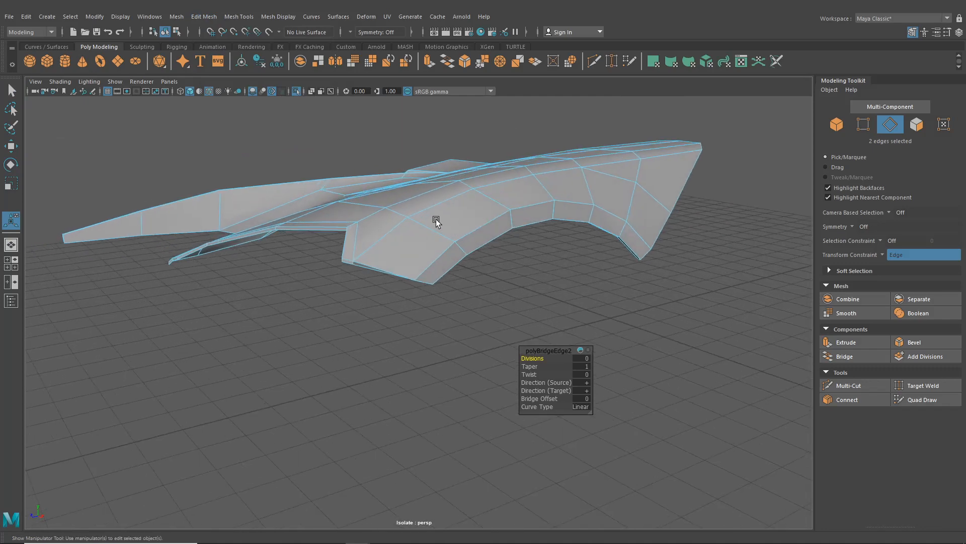
pyautogui.click(164, 32)
pyautogui.click(300, 313)
pyautogui.keyDown('alt'); pyautogui.moveTo(300, 313); pyautogui.dragTo(518, 318); pyautogui.keyUp('alt')
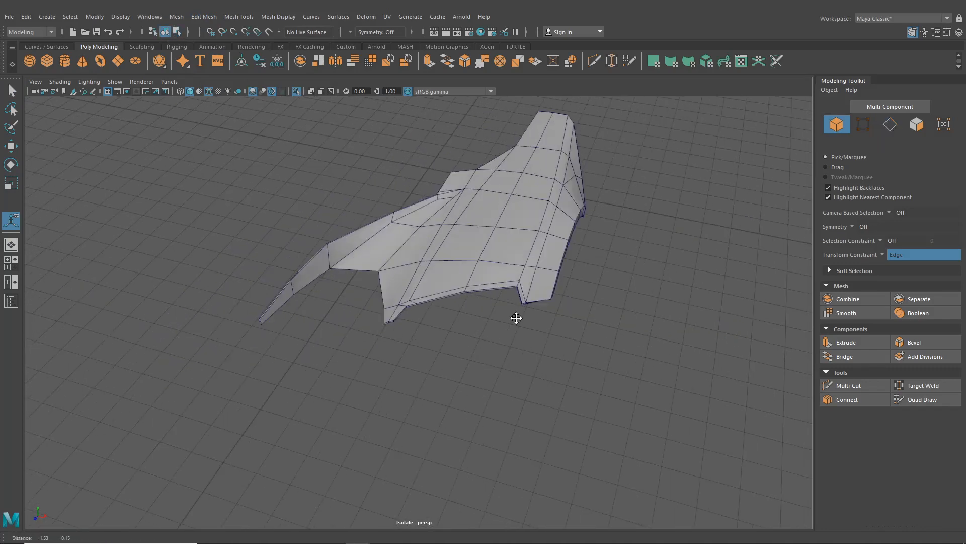
# - Select the five border edges of the fender's open front recess, from the tapered strip's tip to the pointed front tip
pyautogui.scroll(5, 538, 267)
pyautogui.click(559, 211)
pyautogui.moveTo(560, 208); pyautogui.dragTo(556, 183, button='right')
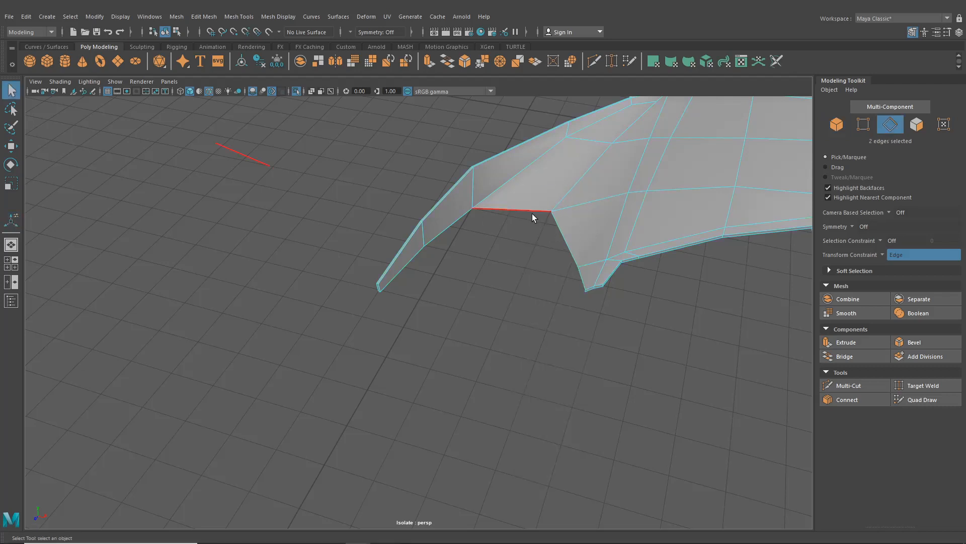
pyautogui.scroll(3, 393, 271)
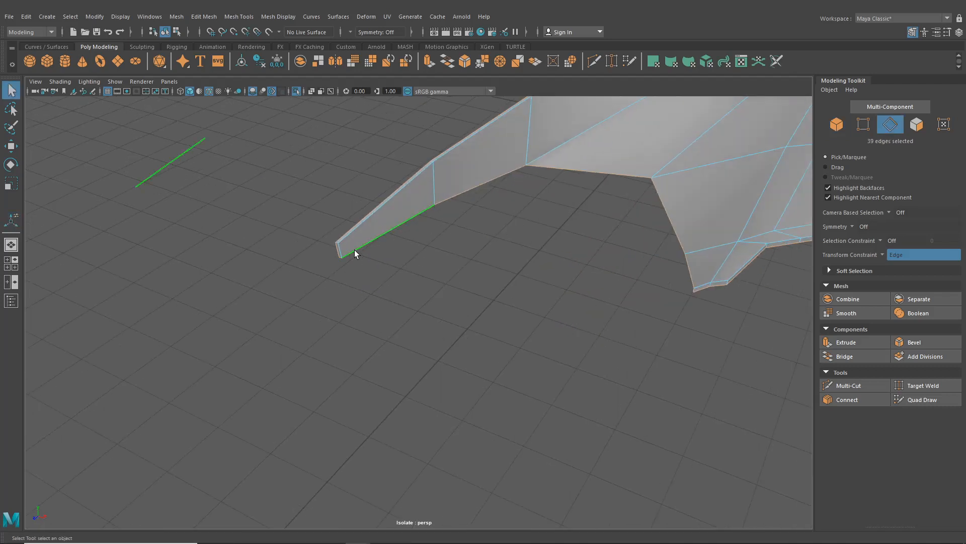
pyautogui.keyDown('shift'); pyautogui.click(493, 186); pyautogui.keyUp('shift')
pyautogui.keyDown('shift'); pyautogui.click(576, 163); pyautogui.keyUp('shift')
# - Extrude the five selected front recess edges downward into a thin flange
pyautogui.hotkey('ctrl', 'e')
pyautogui.click(645, 112)
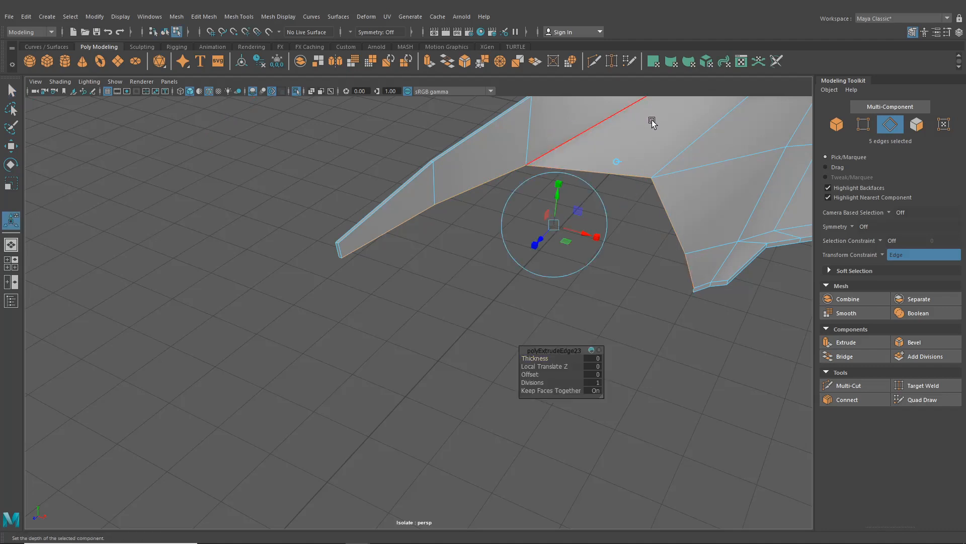
pyautogui.keyDown('alt'); pyautogui.moveTo(610, 200); pyautogui.dragTo(521, 200, button='middle'); pyautogui.keyUp('alt')
pyautogui.scroll(3, 521, 200)
pyautogui.keyDown('alt'); pyautogui.moveTo(522, 200); pyautogui.dragTo(537, 166); pyautogui.keyUp('alt')
pyautogui.keyDown('alt'); pyautogui.moveTo(539, 197); pyautogui.dragTo(452, 241, button='middle'); pyautogui.keyUp('alt')
pyautogui.moveTo(425, 151); pyautogui.dragTo(421, 159)
# - Merge the overlapping vertices at the recess corner and the fender's pointed front tip, at the ends of the flange's last stretch
pyautogui.moveTo(648, 120); pyautogui.dragTo(600, 120, button='right')
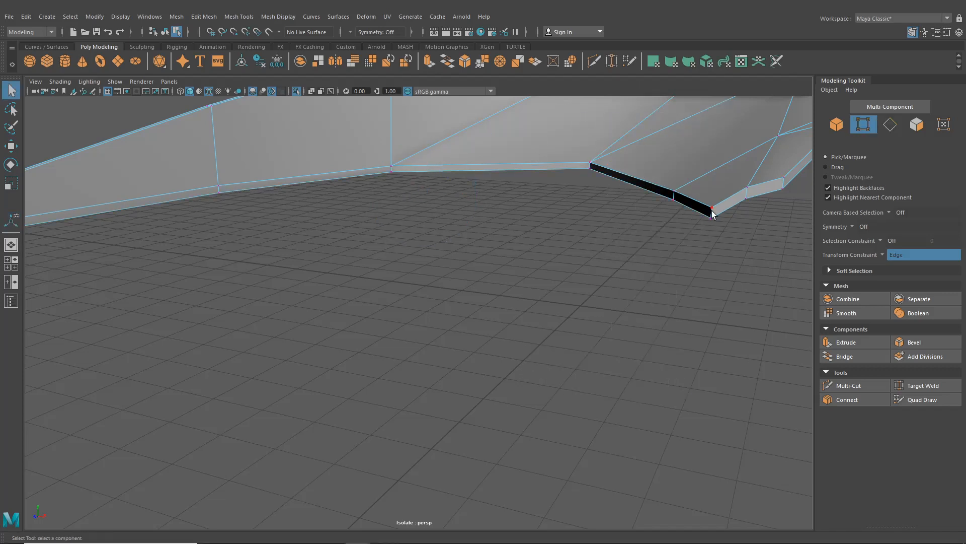
pyautogui.click(278, 17)
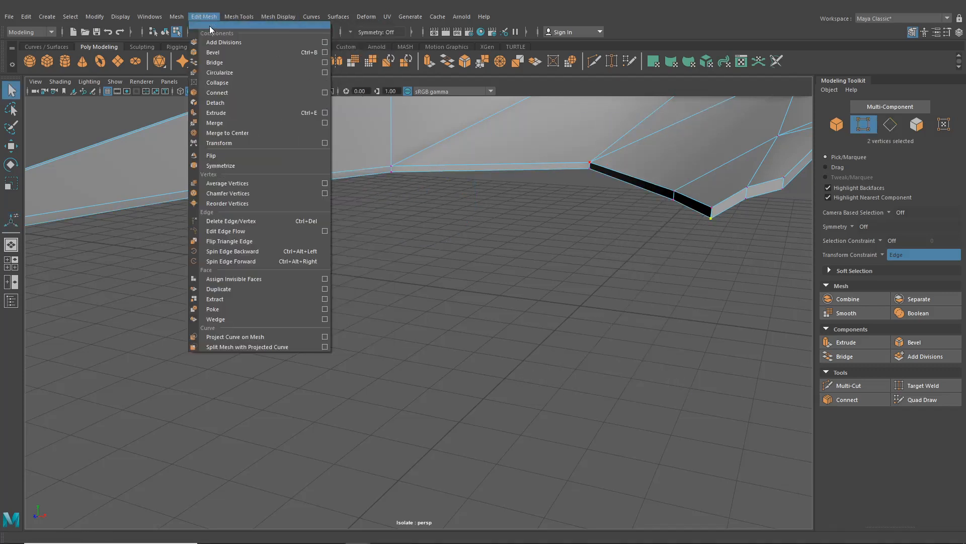
pyautogui.click(223, 123)
# - Target-weld the loose flange corner vertex at the tapered strip's tip onto the neighbouring end flange
pyautogui.keyDown('alt'); pyautogui.moveTo(384, 232); pyautogui.dragTo(616, 236, button='middle'); pyautogui.keyUp('alt')
pyautogui.keyDown('alt'); pyautogui.moveTo(447, 254); pyautogui.dragTo(491, 277); pyautogui.keyUp('alt')
pyautogui.scroll(2, 460, 171)
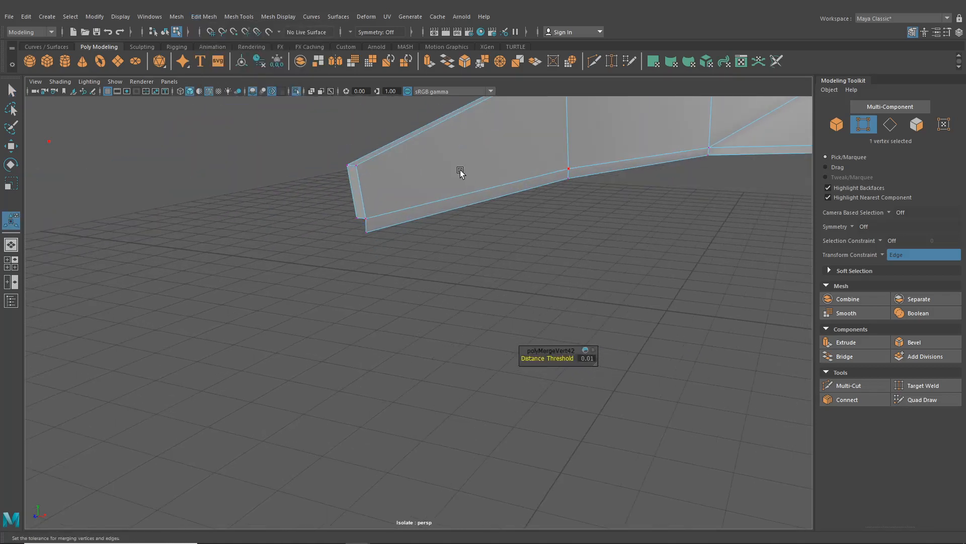
pyautogui.click(609, 64)
pyautogui.moveTo(363, 235); pyautogui.dragTo(365, 232)
pyautogui.scroll(-4, 367, 277)
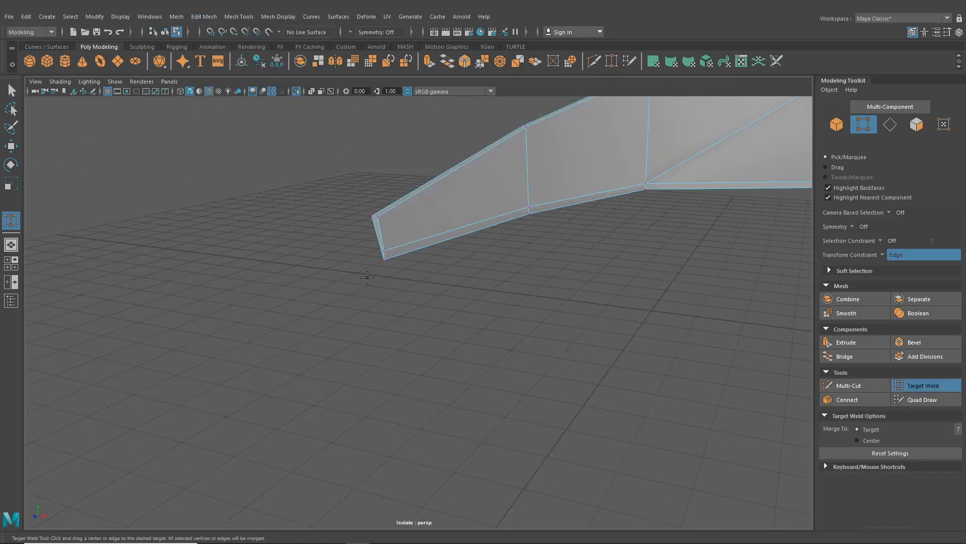
# - Return to object mode, end the fender's isolation to show the whole car, and deselect everything
pyautogui.keyDown('alt'); pyautogui.moveTo(386, 295); pyautogui.dragTo(388, 306); pyautogui.keyUp('alt')
pyautogui.click(165, 32)
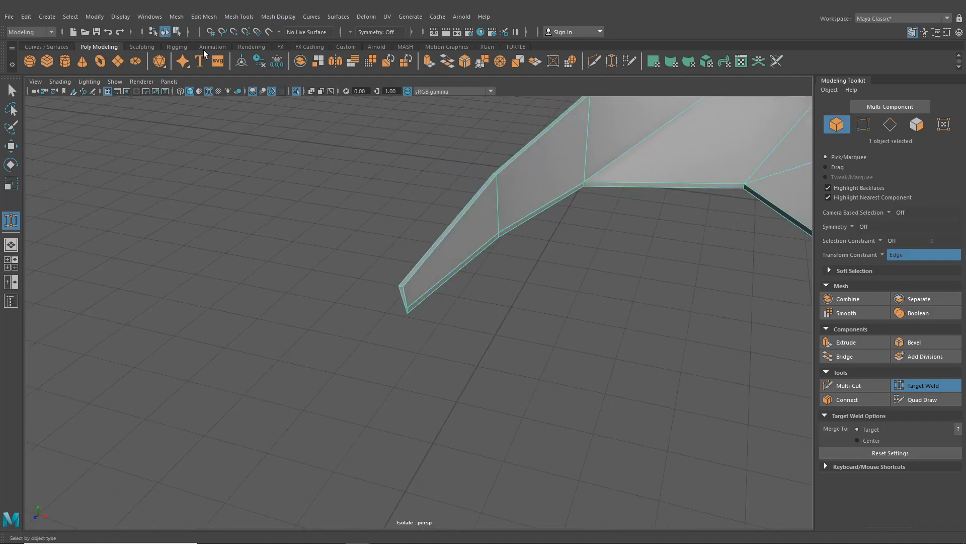
pyautogui.click(297, 91)
pyautogui.scroll(-5, 564, 304)
pyautogui.keyDown('alt'); pyautogui.moveTo(558, 307); pyautogui.dragTo(469, 304, button='middle'); pyautogui.keyUp('alt')
pyautogui.keyDown('alt'); pyautogui.moveTo(468, 304); pyautogui.dragTo(621, 406); pyautogui.keyUp('alt')
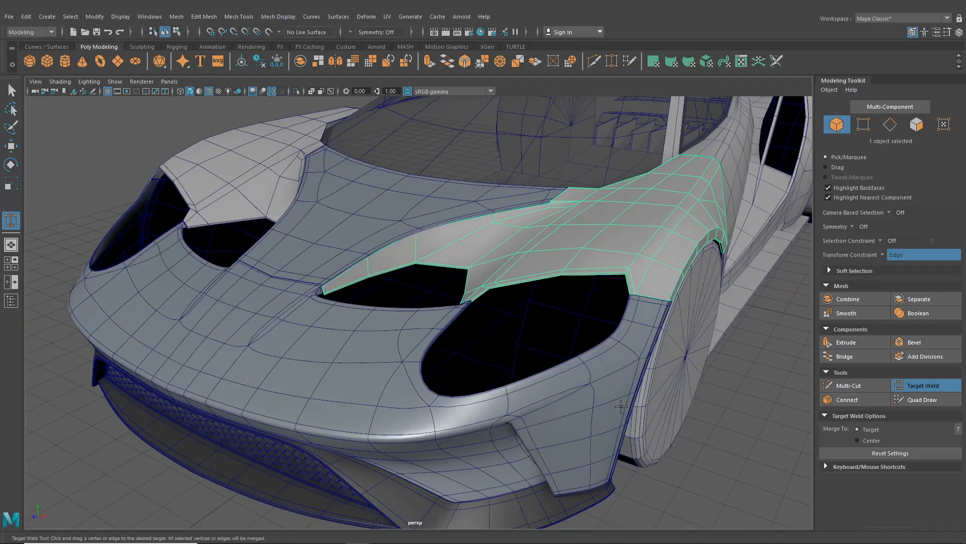
pyautogui.click(11, 90)
pyautogui.click(78, 149)
pyautogui.press('f')
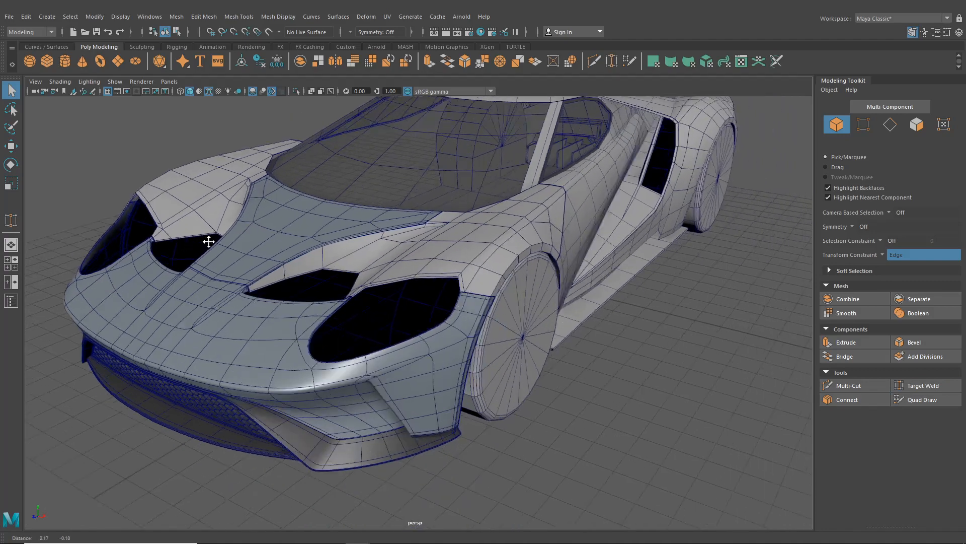
# - Preview the fender smoothed, examine its hood seam and front recess, and return it to unsmoothed display
pyautogui.keyDown('alt'); pyautogui.moveTo(207, 241); pyautogui.dragTo(427, 236, button='right'); pyautogui.keyUp('alt')
pyautogui.click(458, 208)
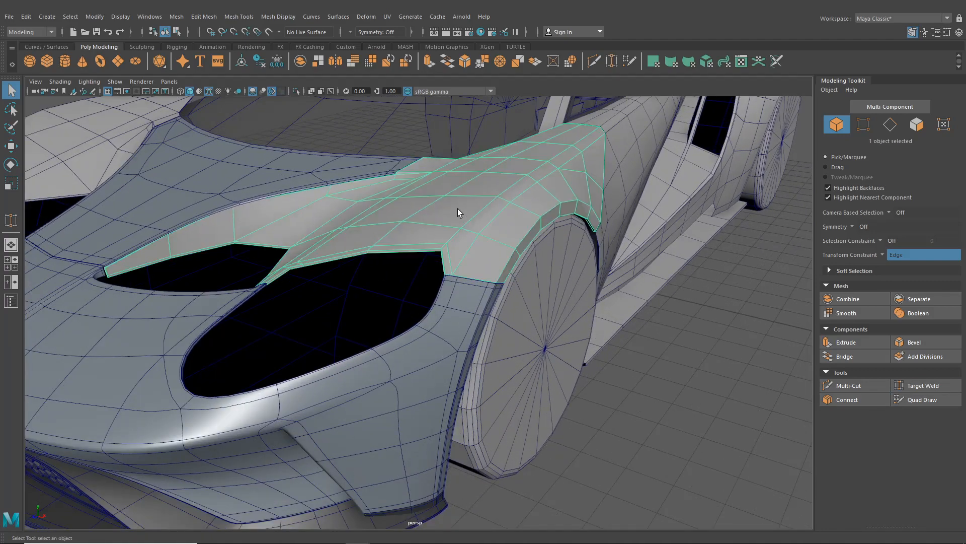
pyautogui.press('3')
pyautogui.click(637, 370)
pyautogui.keyDown('alt'); pyautogui.moveTo(547, 311); pyautogui.dragTo(622, 369); pyautogui.keyUp('alt')
pyautogui.scroll(3, 546, 346)
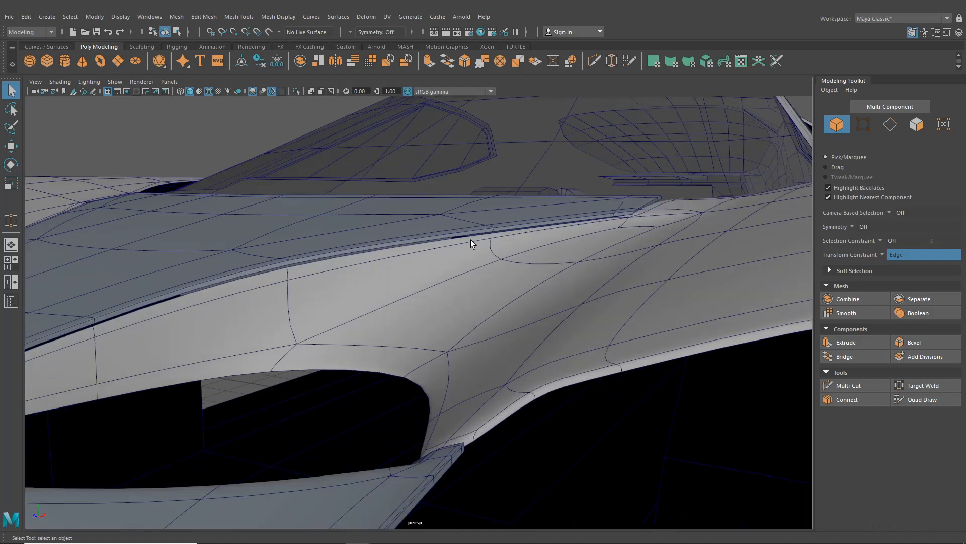
pyautogui.keyDown('alt'); pyautogui.moveTo(599, 227); pyautogui.dragTo(529, 291); pyautogui.keyUp('alt')
pyautogui.scroll(3, 530, 291)
pyautogui.scroll(-3, 529, 291)
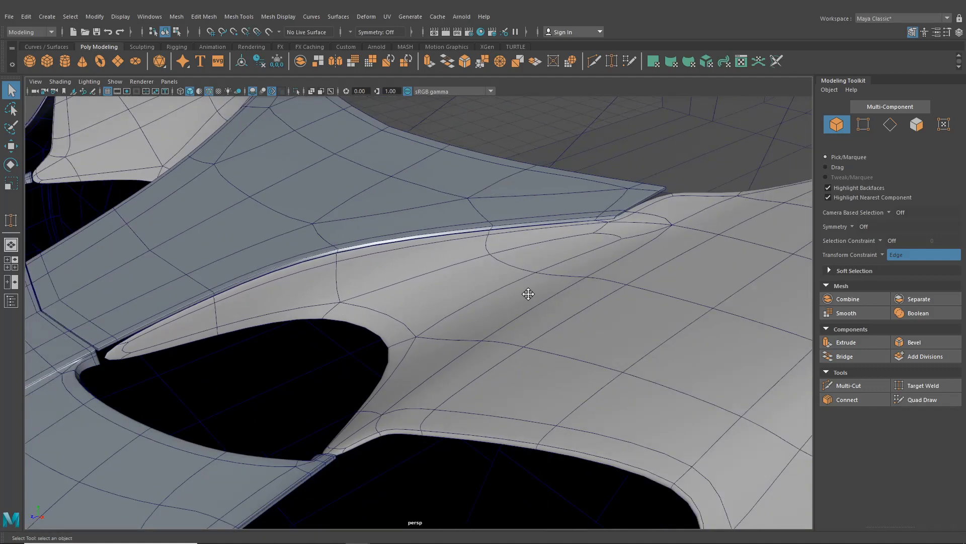
pyautogui.keyDown('alt'); pyautogui.moveTo(529, 291); pyautogui.dragTo(308, 422, button='middle'); pyautogui.keyUp('alt')
pyautogui.scroll(5, 308, 423)
pyautogui.click(354, 385)
pyautogui.press('1')
# - Turn off the transform constraint, shift the two fender flange vertices at the hood's rear corner slightly along X and Z, and return to object mode
pyautogui.keyDown('alt'); pyautogui.moveTo(353, 385); pyautogui.dragTo(376, 347, button='middle'); pyautogui.keyUp('alt')
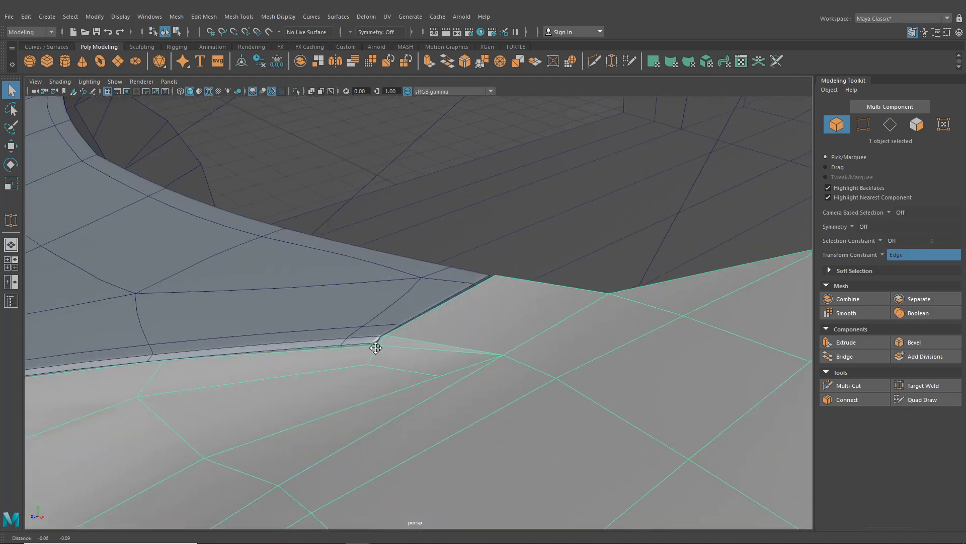
pyautogui.keyDown('alt'); pyautogui.moveTo(376, 347); pyautogui.dragTo(395, 391, button='right'); pyautogui.keyUp('alt')
pyautogui.keyDown('alt'); pyautogui.moveTo(395, 391); pyautogui.dragTo(475, 258, button='middle'); pyautogui.keyUp('alt')
pyautogui.scroll(5, 417, 315)
pyautogui.scroll(-2, 414, 318)
pyautogui.keyDown('alt'); pyautogui.moveTo(415, 319); pyautogui.dragTo(449, 319, button='middle'); pyautogui.keyUp('alt')
pyautogui.moveTo(435, 255); pyautogui.dragTo(392, 257, button='right')
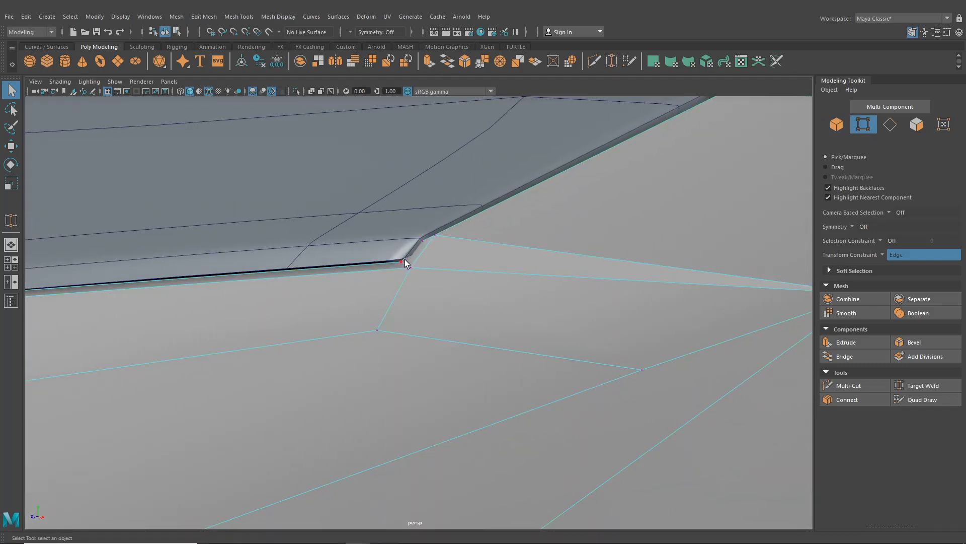
pyautogui.keyDown('alt'); pyautogui.moveTo(289, 258); pyautogui.dragTo(334, 290); pyautogui.keyUp('alt')
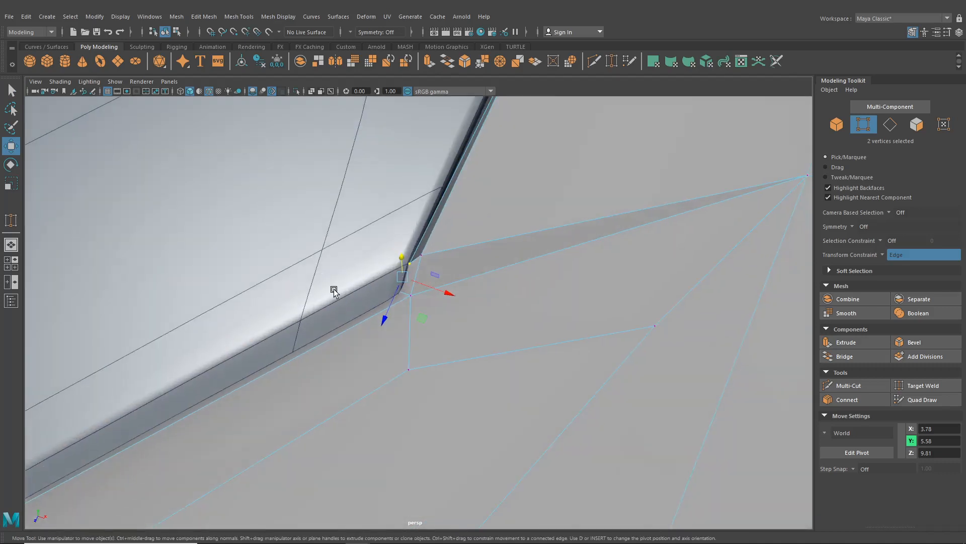
pyautogui.click(889, 259)
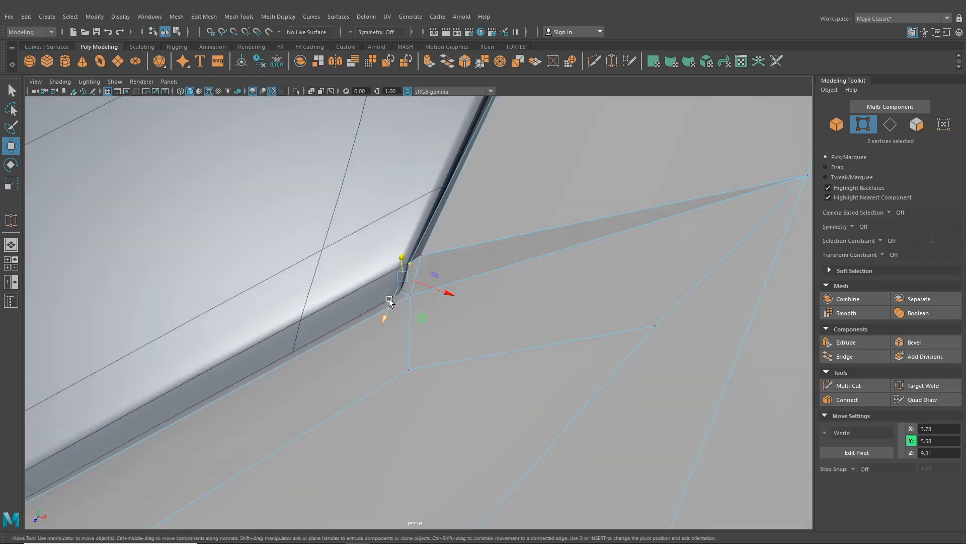
pyautogui.moveTo(392, 306); pyautogui.dragTo(455, 276)
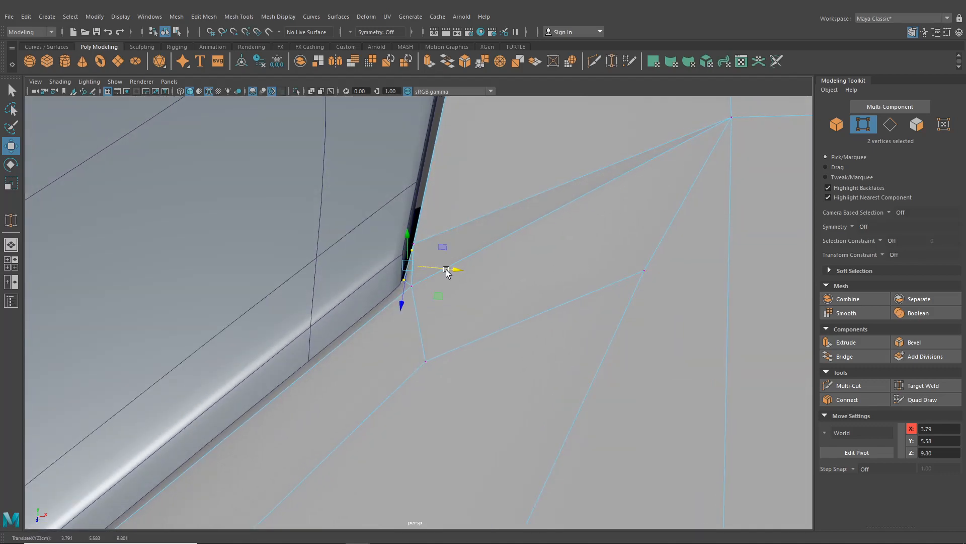
pyautogui.keyDown('alt'); pyautogui.moveTo(446, 270); pyautogui.dragTo(324, 285); pyautogui.keyUp('alt')
pyautogui.scroll(-5, 409, 292)
pyautogui.click(166, 32)
# - Insert supporting edge loops on the fender close to the wheel-arch lip and along the bumper seam
pyautogui.keyDown('alt'); pyautogui.moveTo(453, 352); pyautogui.dragTo(402, 344); pyautogui.keyUp('alt')
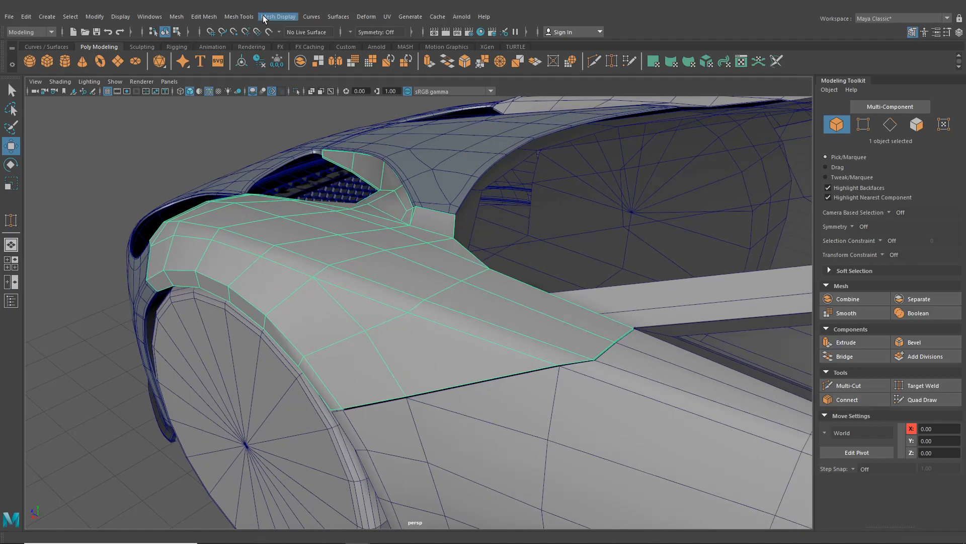
pyautogui.click(243, 18)
pyautogui.click(263, 93)
pyautogui.keyDown('alt'); pyautogui.moveTo(562, 279); pyautogui.dragTo(469, 291); pyautogui.keyUp('alt')
pyautogui.click(11, 91)
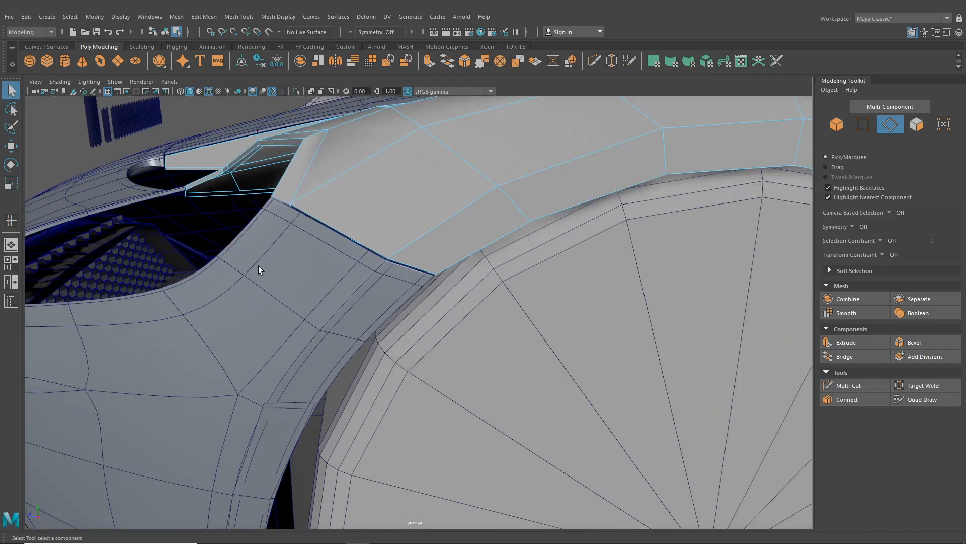
pyautogui.click(296, 303)
pyautogui.keyDown('alt'); pyautogui.moveTo(297, 303); pyautogui.dragTo(322, 161); pyautogui.keyUp('alt')
pyautogui.click(239, 17)
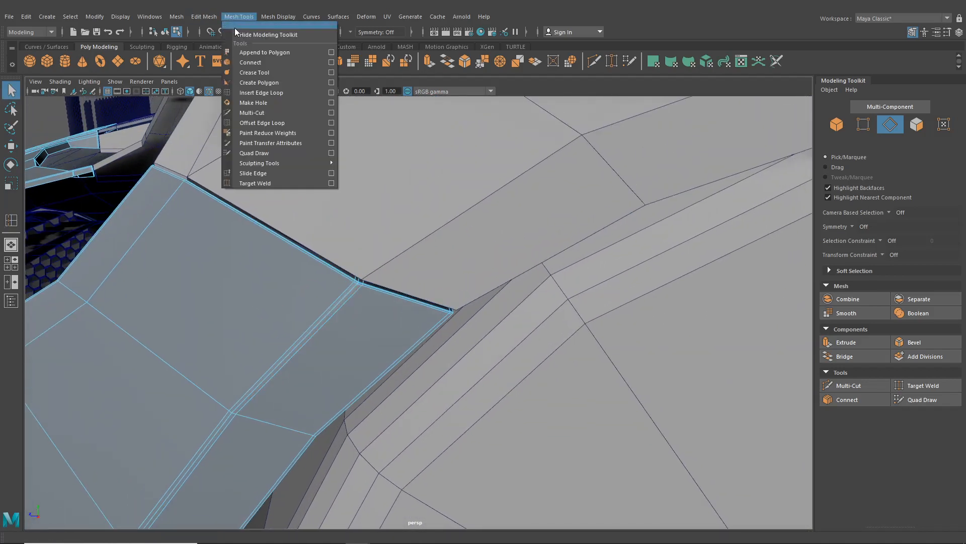
pyautogui.click(261, 93)
pyautogui.keyDown('alt'); pyautogui.moveTo(444, 206); pyautogui.dragTo(444, 194, button='middle'); pyautogui.keyUp('alt')
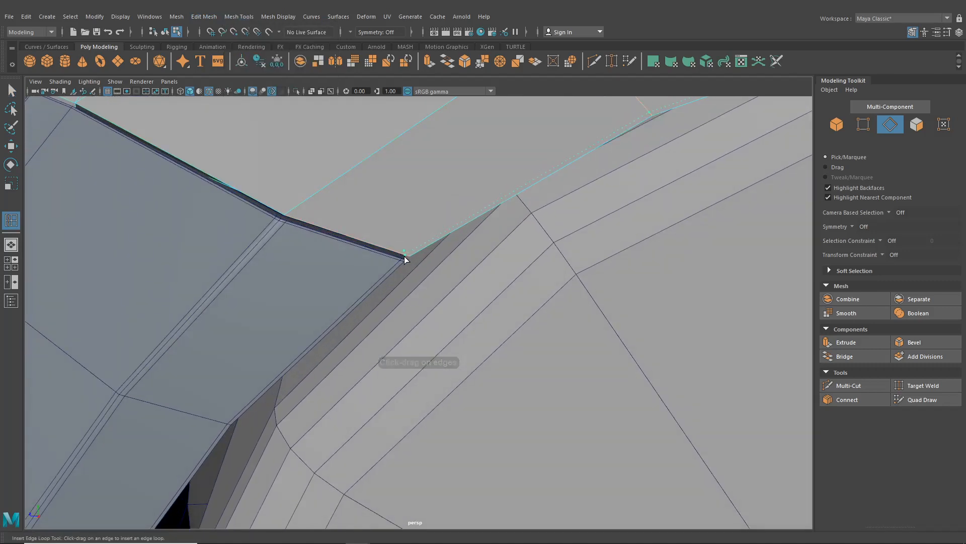
pyautogui.moveTo(403, 256); pyautogui.dragTo(405, 256)
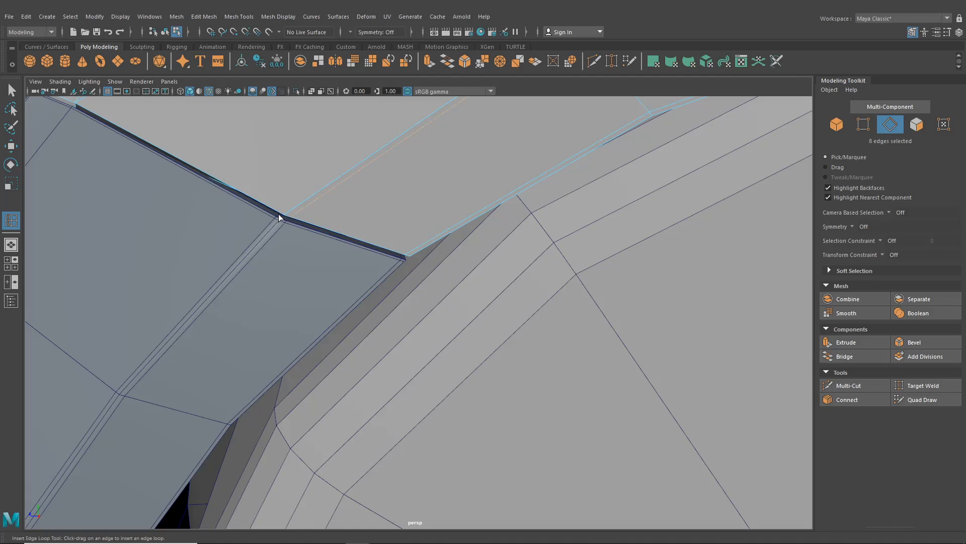
pyautogui.moveTo(279, 211); pyautogui.dragTo(280, 212)
# - Return to object mode, hide the wireframe overlay, and examine the smoothed front panels around the wheel arch
pyautogui.keyDown('alt'); pyautogui.moveTo(373, 262); pyautogui.dragTo(302, 247, button='right'); pyautogui.keyUp('alt')
pyautogui.keyDown('alt'); pyautogui.moveTo(443, 287); pyautogui.dragTo(463, 294); pyautogui.keyUp('alt')
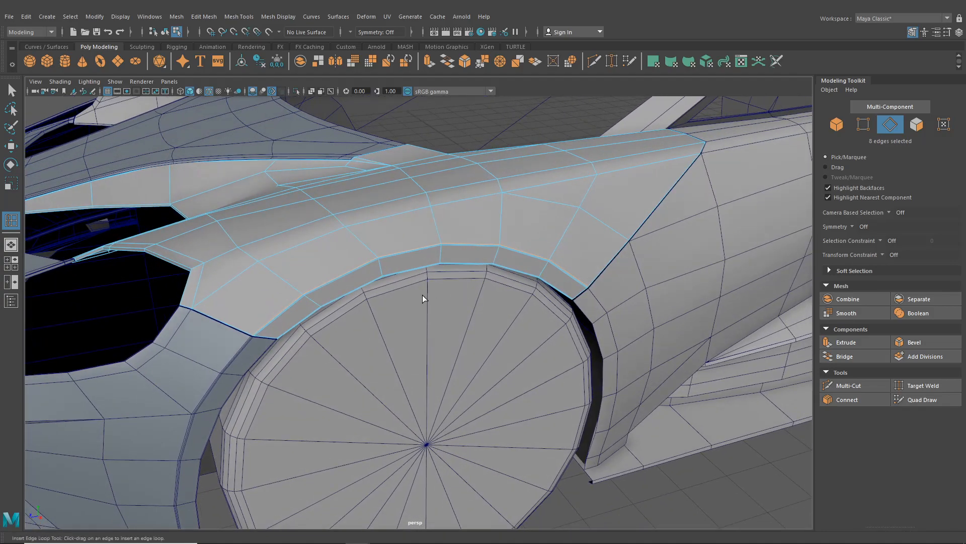
pyautogui.moveTo(346, 234); pyautogui.dragTo(306, 201)
pyautogui.click(11, 90)
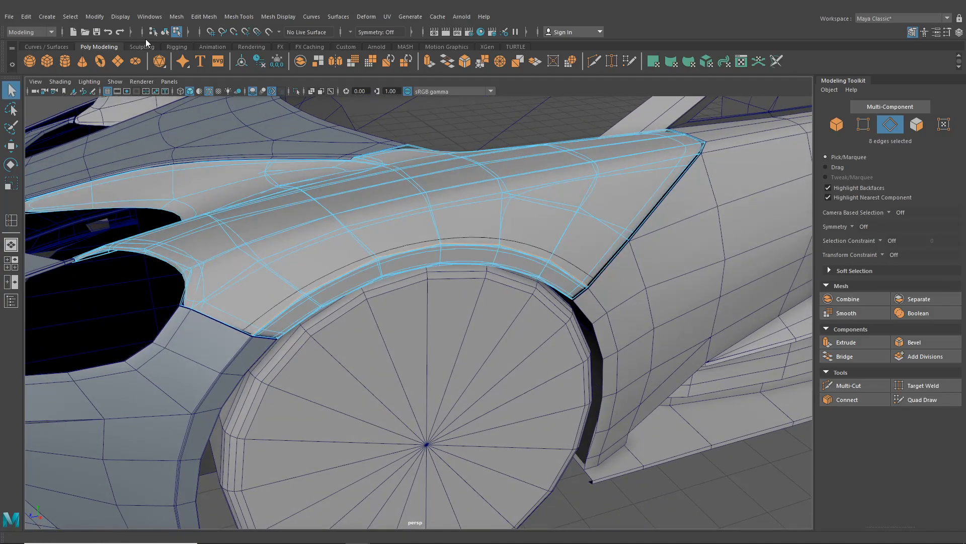
pyautogui.press('F8')
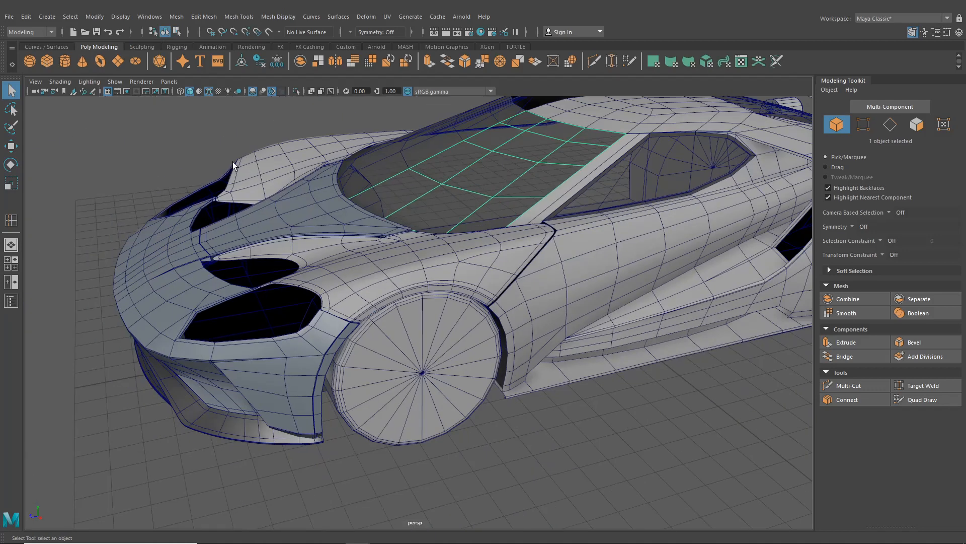
pyautogui.click(186, 98)
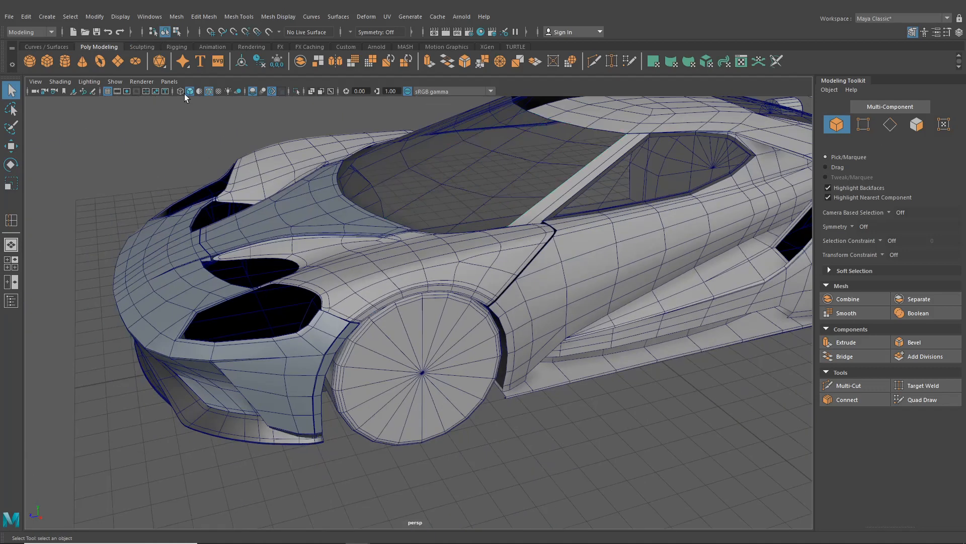
pyautogui.click(208, 91)
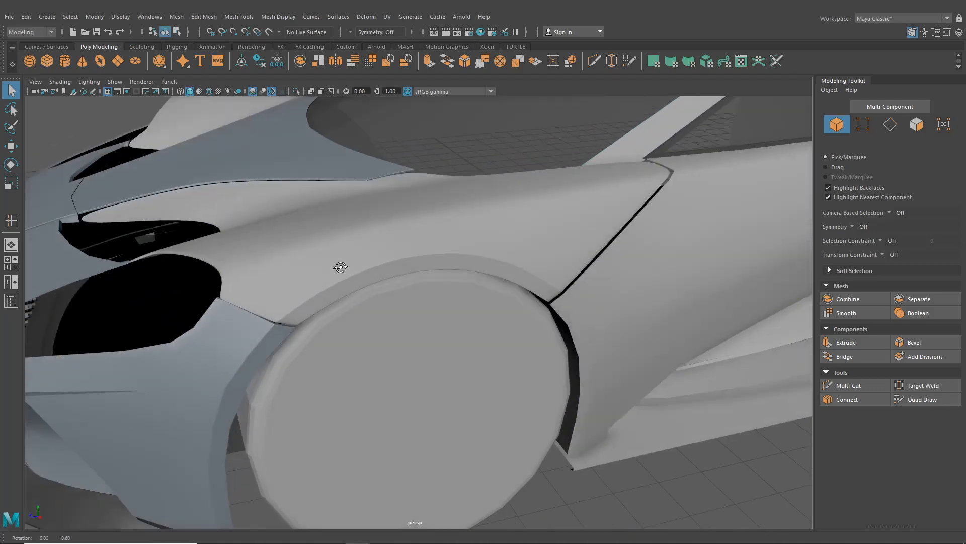
pyautogui.scroll(3, 317, 257)
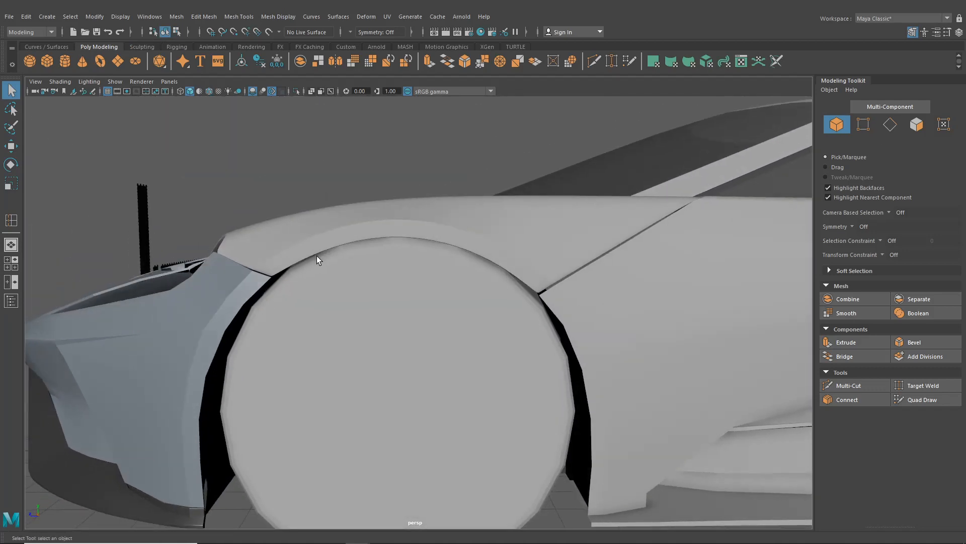
pyautogui.click(239, 298)
pyautogui.click(240, 156)
pyautogui.keyDown('alt'); pyautogui.moveTo(240, 156); pyautogui.dragTo(448, 273); pyautogui.keyUp('alt')
pyautogui.scroll(5, 508, 293)
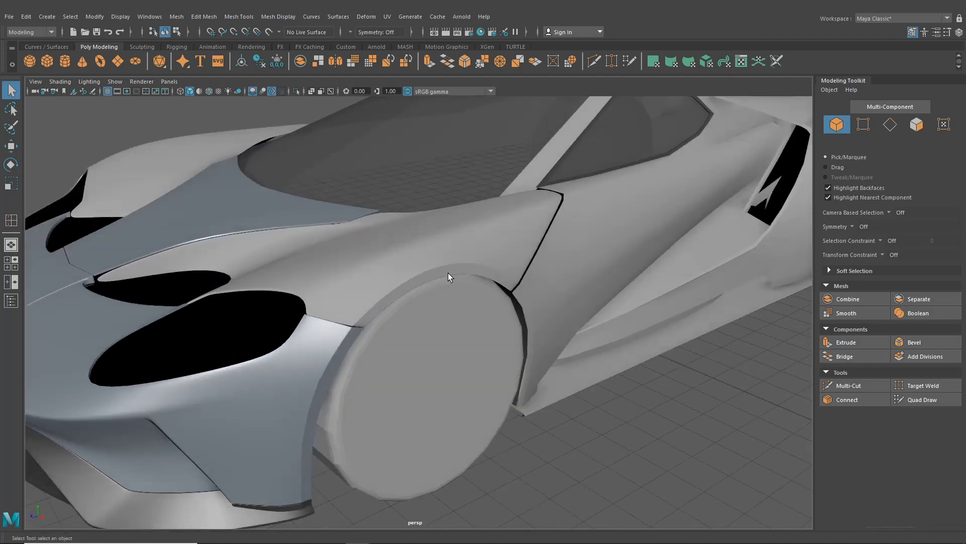
# - Insert an edge loop tight along the fender's rear seam, ending at the wheel-arch lip
pyautogui.click(436, 250)
pyautogui.press('f')
pyautogui.keyDown('alt'); pyautogui.moveTo(428, 194); pyautogui.dragTo(321, 280); pyautogui.keyUp('alt')
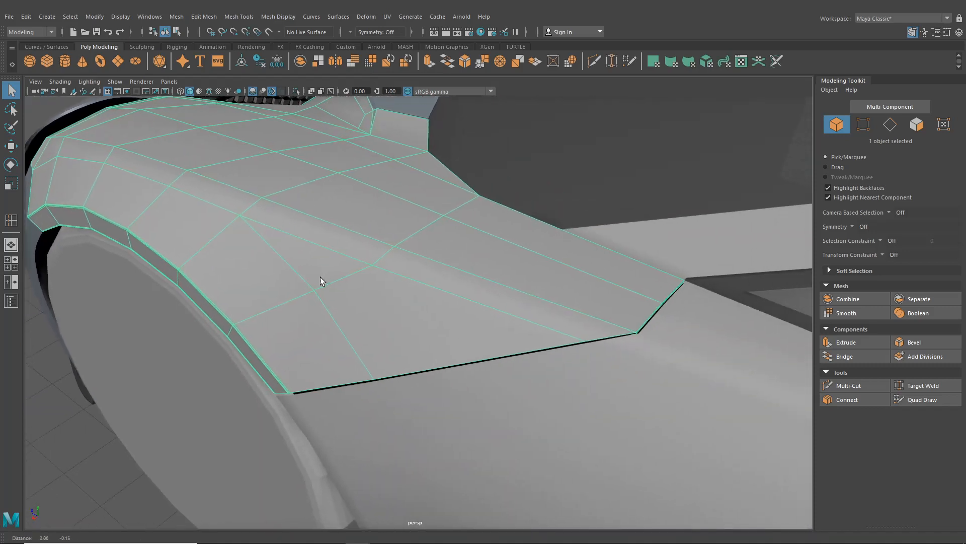
pyautogui.click(236, 16)
pyautogui.click(249, 95)
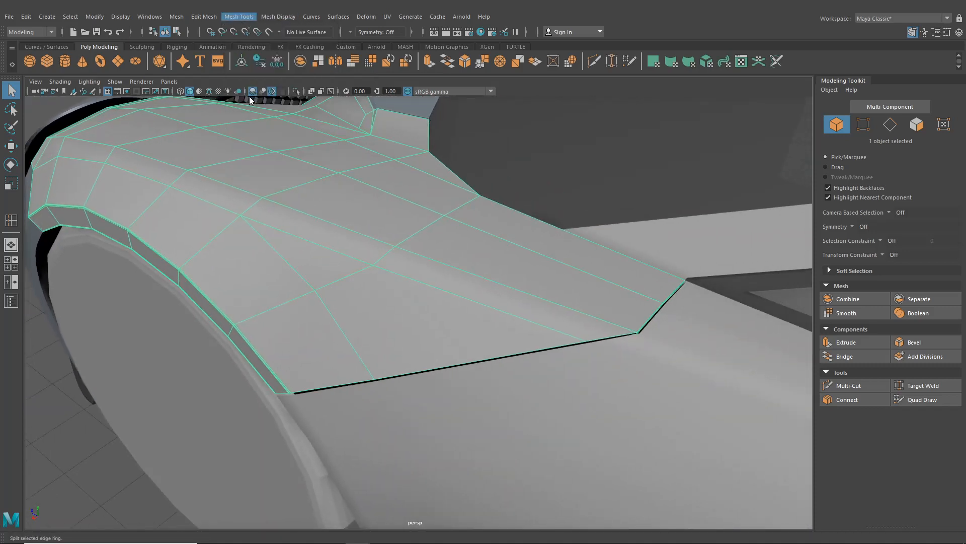
pyautogui.click(546, 328)
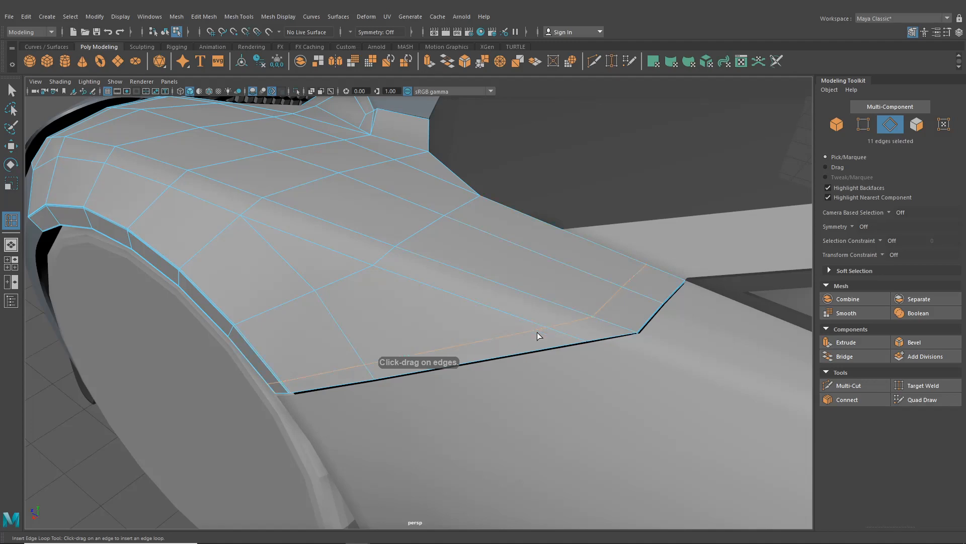
pyautogui.scroll(5, 409, 376)
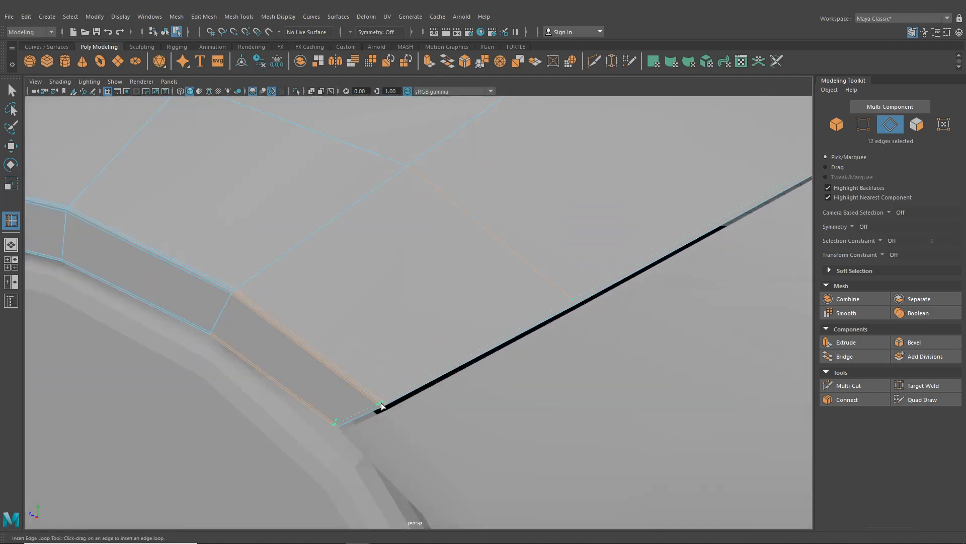
pyautogui.click(382, 406)
# - Insert an edge loop on the fender close to the border of the headlight opening
pyautogui.scroll(-5, 398, 409)
pyautogui.keyDown('alt'); pyautogui.moveTo(398, 410); pyautogui.dragTo(509, 372); pyautogui.keyUp('alt')
pyautogui.scroll(-3, 388, 384)
pyautogui.keyDown('alt'); pyautogui.moveTo(356, 392); pyautogui.dragTo(375, 326); pyautogui.keyUp('alt')
pyautogui.keyDown('alt'); pyautogui.moveTo(375, 327); pyautogui.dragTo(442, 395, button='right'); pyautogui.keyUp('alt')
pyautogui.keyDown('alt'); pyautogui.moveTo(442, 395); pyautogui.dragTo(387, 291); pyautogui.keyUp('alt')
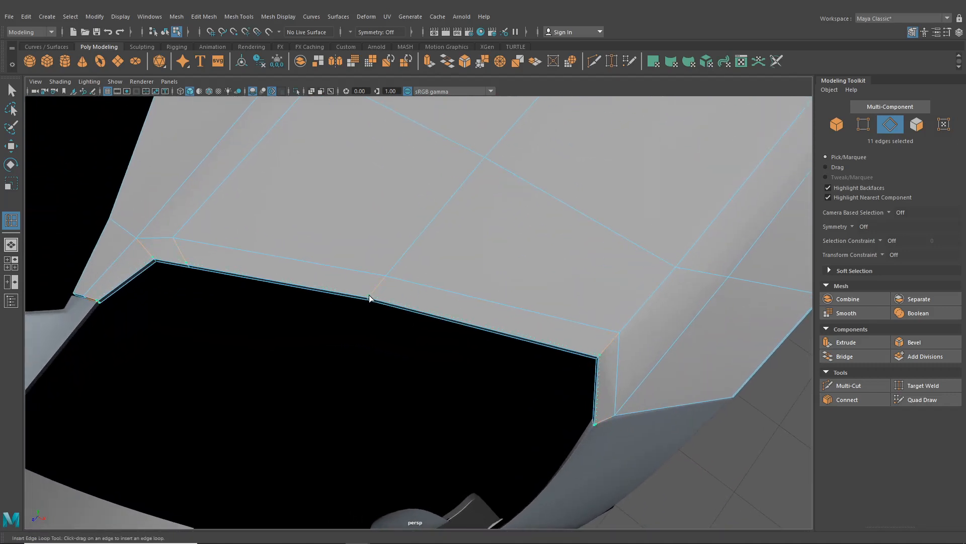
pyautogui.click(369, 295)
# - Switch the bumper to unsmoothed display and examine its headlight opening border and its seam with the fender
pyautogui.keyDown('alt'); pyautogui.moveTo(369, 295); pyautogui.dragTo(470, 334); pyautogui.keyUp('alt')
pyautogui.press('1')
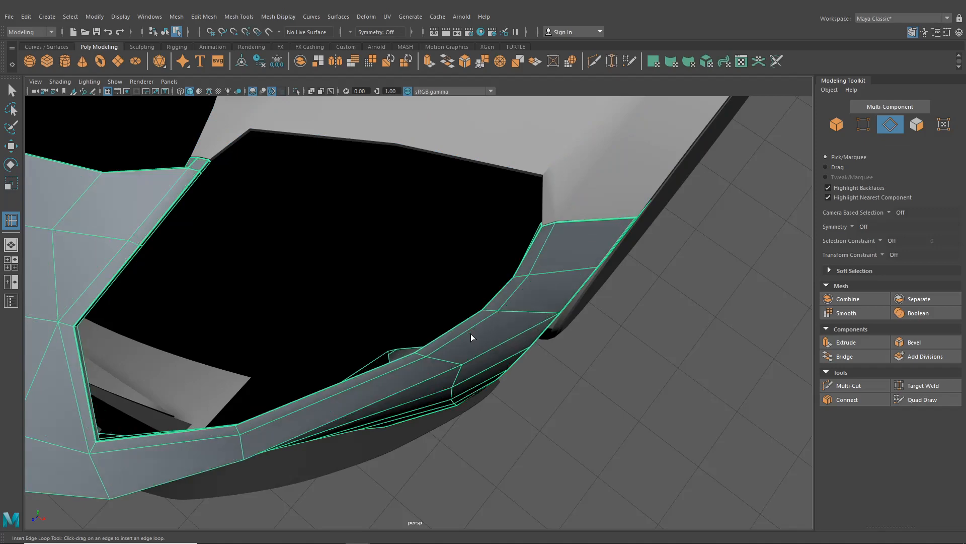
pyautogui.keyDown('alt'); pyautogui.moveTo(373, 361); pyautogui.dragTo(411, 328); pyautogui.keyUp('alt')
pyautogui.keyDown('alt'); pyautogui.moveTo(411, 327); pyautogui.dragTo(509, 439, button='right'); pyautogui.keyUp('alt')
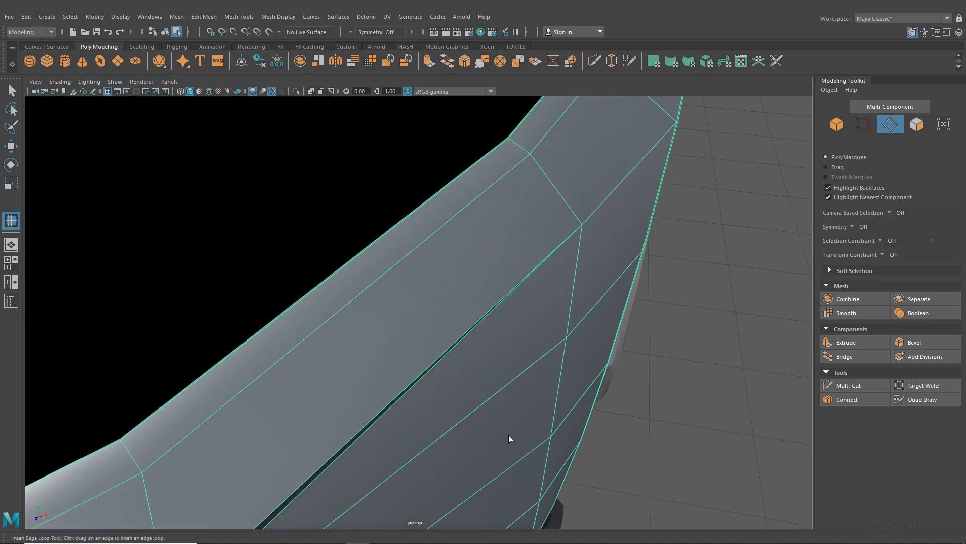
pyautogui.keyDown('alt'); pyautogui.moveTo(500, 225); pyautogui.dragTo(453, 222, button='right'); pyautogui.keyUp('alt')
pyautogui.keyDown('alt'); pyautogui.moveTo(453, 222); pyautogui.dragTo(400, 285); pyautogui.keyUp('alt')
pyautogui.keyDown('alt'); pyautogui.moveTo(400, 285); pyautogui.dragTo(330, 326, button='middle'); pyautogui.keyUp('alt')
pyautogui.keyDown('alt'); pyautogui.moveTo(329, 327); pyautogui.dragTo(443, 364, button='right'); pyautogui.keyUp('alt')
pyautogui.keyDown('alt'); pyautogui.moveTo(492, 299); pyautogui.dragTo(436, 346, button='middle'); pyautogui.keyUp('alt')
pyautogui.moveTo(415, 288)
pyautogui.keyDown('alt'); pyautogui.mouseDown(button='right')
pyautogui.moveTo(443, 349)
pyautogui.moveTo(297, 206)
pyautogui.mouseUp(button='right'); pyautogui.keyUp('alt')
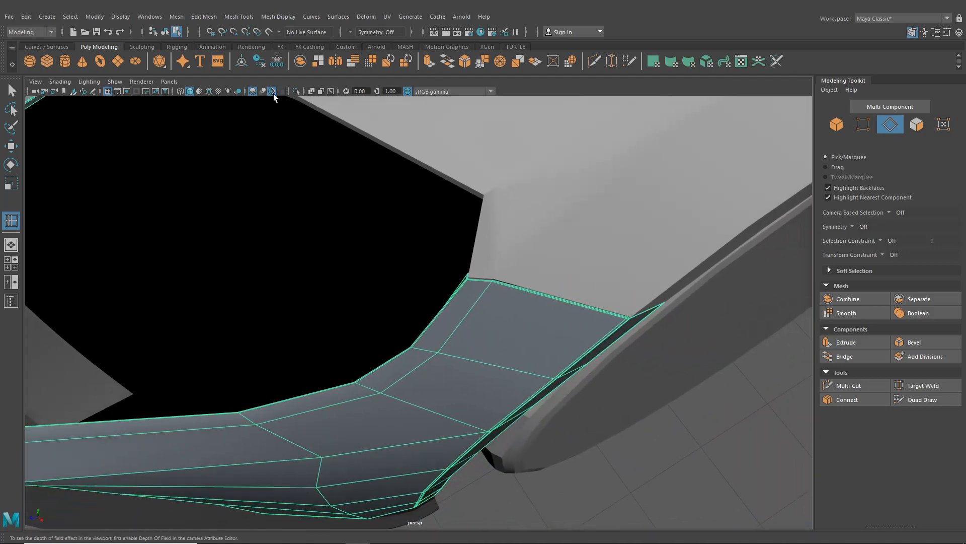
# - Show the wireframe overlay and examine the bumper and fender edges around the headlight opening
pyautogui.click(209, 90)
pyautogui.moveTo(446, 176)
pyautogui.keyDown('alt'); pyautogui.mouseDown(button='middle')
pyautogui.moveTo(444, 191)
pyautogui.moveTo(501, 259)
pyautogui.mouseUp(button='middle'); pyautogui.keyUp('alt')
pyautogui.keyDown('alt'); pyautogui.moveTo(501, 259); pyautogui.dragTo(453, 231); pyautogui.keyUp('alt')
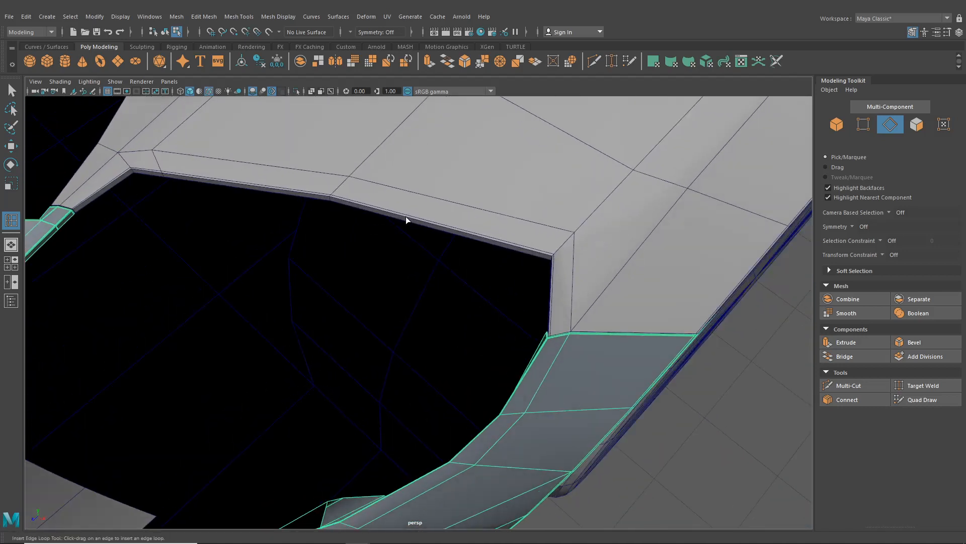
pyautogui.keyDown('alt'); pyautogui.moveTo(289, 217); pyautogui.dragTo(475, 245, button='middle'); pyautogui.keyUp('alt')
pyautogui.keyDown('alt'); pyautogui.moveTo(475, 244); pyautogui.dragTo(436, 204); pyautogui.keyUp('alt')
pyautogui.scroll(-5, 502, 220)
pyautogui.scroll(-5, 492, 215)
pyautogui.keyDown('alt'); pyautogui.moveTo(436, 204); pyautogui.dragTo(400, 219, button='middle'); pyautogui.keyUp('alt')
pyautogui.keyDown('alt'); pyautogui.moveTo(400, 219); pyautogui.dragTo(444, 220); pyautogui.keyUp('alt')
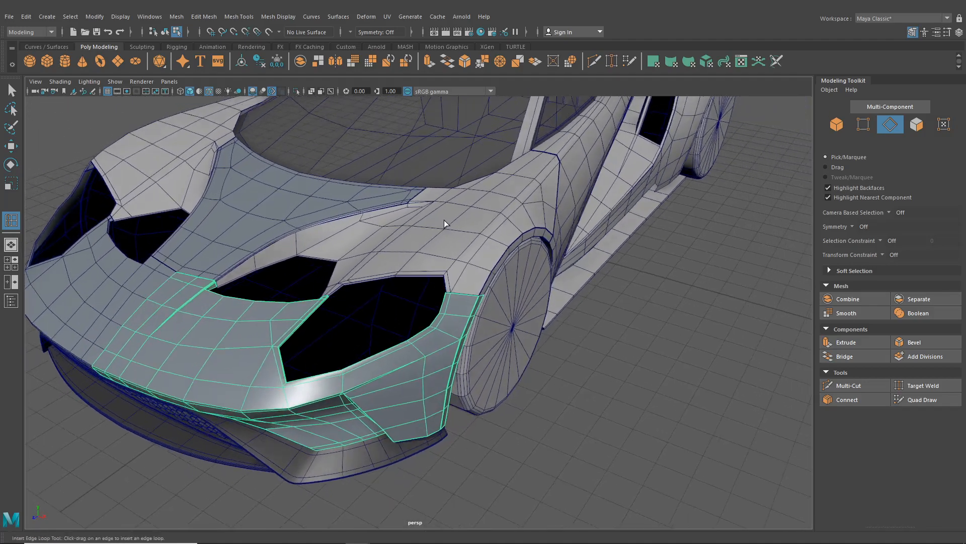
# - Select the front fender and examine its topology in the perspective view and over the top-view blueprint
pyautogui.click(461, 222)
pyautogui.scroll(3, 461, 222)
pyautogui.keyDown('alt'); pyautogui.moveTo(461, 223); pyautogui.dragTo(415, 306, button='middle'); pyautogui.keyUp('alt')
pyautogui.moveTo(415, 306)
pyautogui.keyDown('alt'); pyautogui.mouseDown()
pyautogui.moveTo(447, 296)
pyautogui.moveTo(431, 299)
pyautogui.mouseUp(); pyautogui.keyUp('alt')
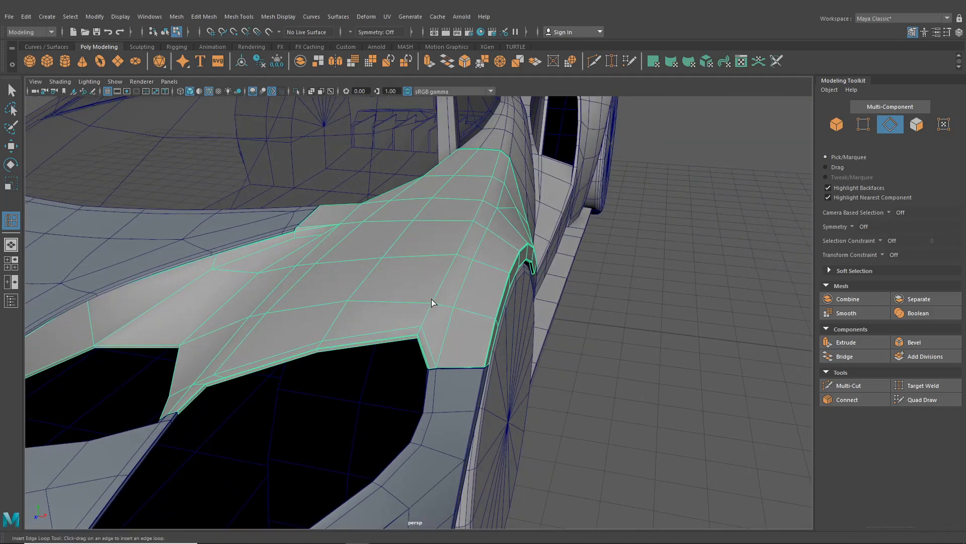
pyautogui.click(11, 263)
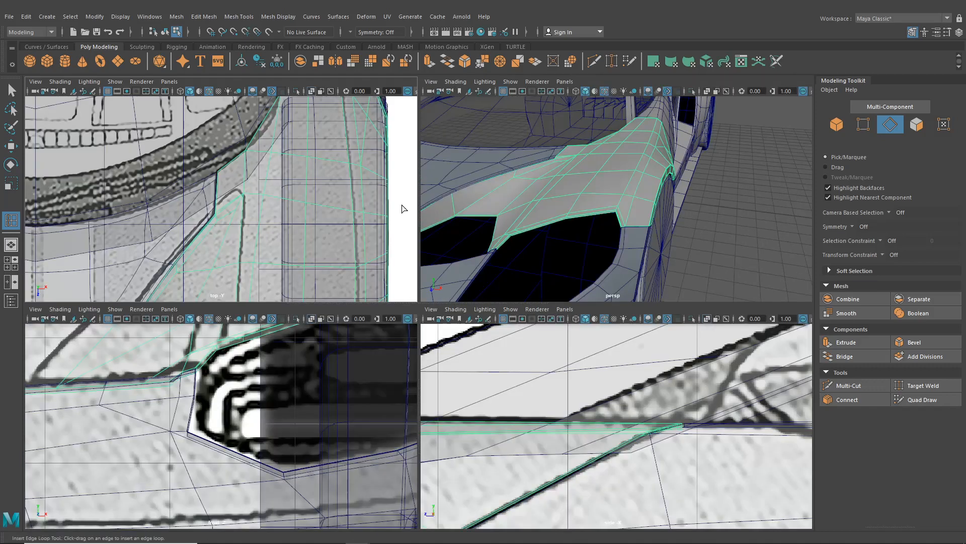
pyautogui.press('space')
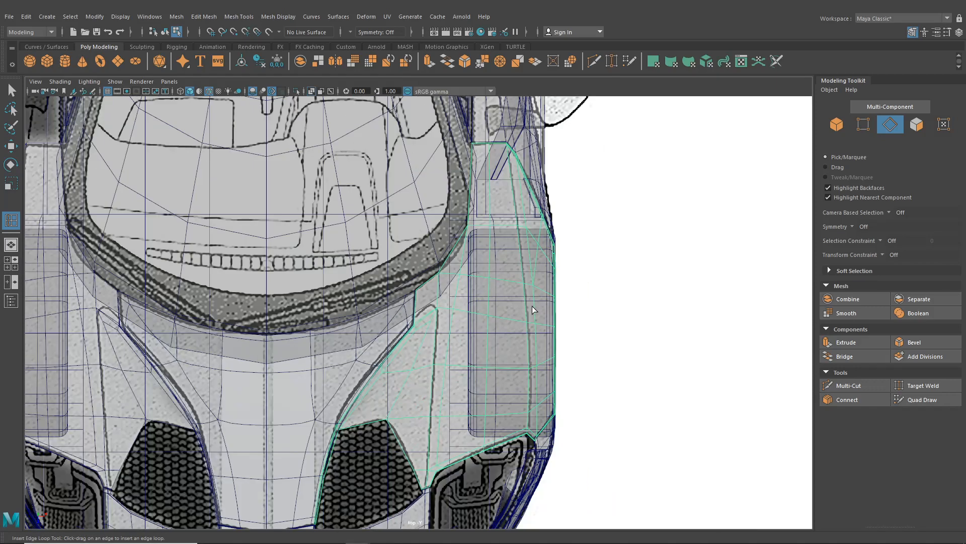
pyautogui.click(12, 222)
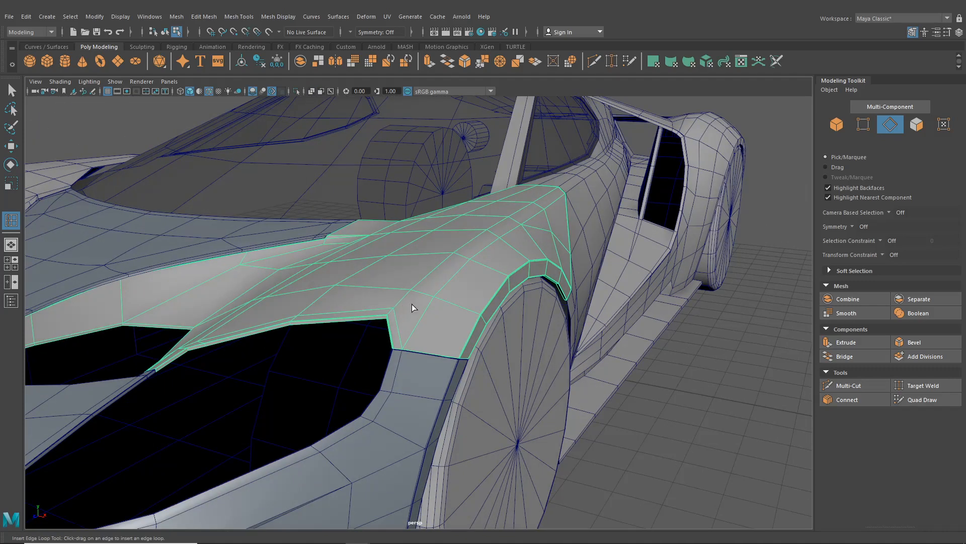
pyautogui.keyDown('alt'); pyautogui.moveTo(412, 304); pyautogui.dragTo(434, 287); pyautogui.keyUp('alt')
pyautogui.keyDown('alt'); pyautogui.moveTo(501, 234); pyautogui.dragTo(489, 229); pyautogui.keyUp('alt')
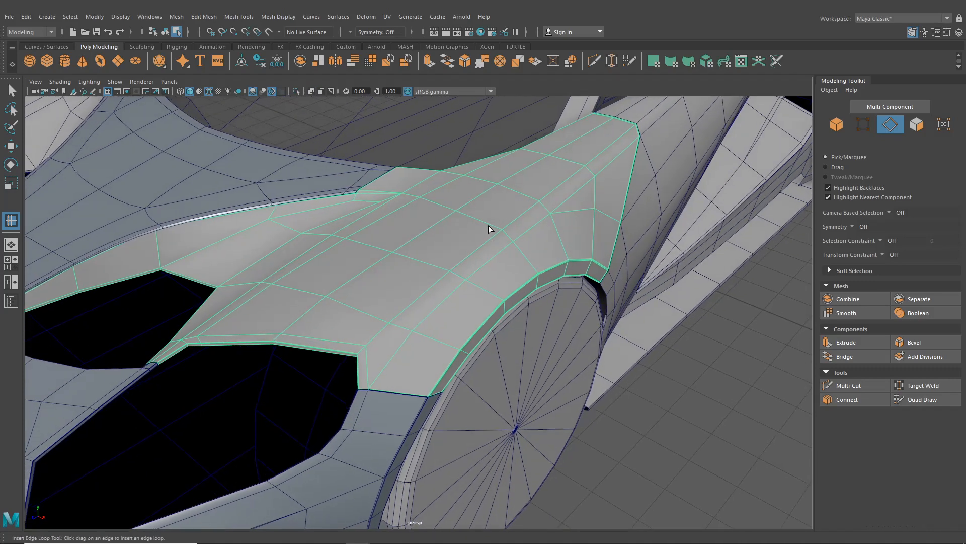
pyautogui.hotkey('ctrl', 'shift', 'x')
pyautogui.scroll(3, 452, 288)
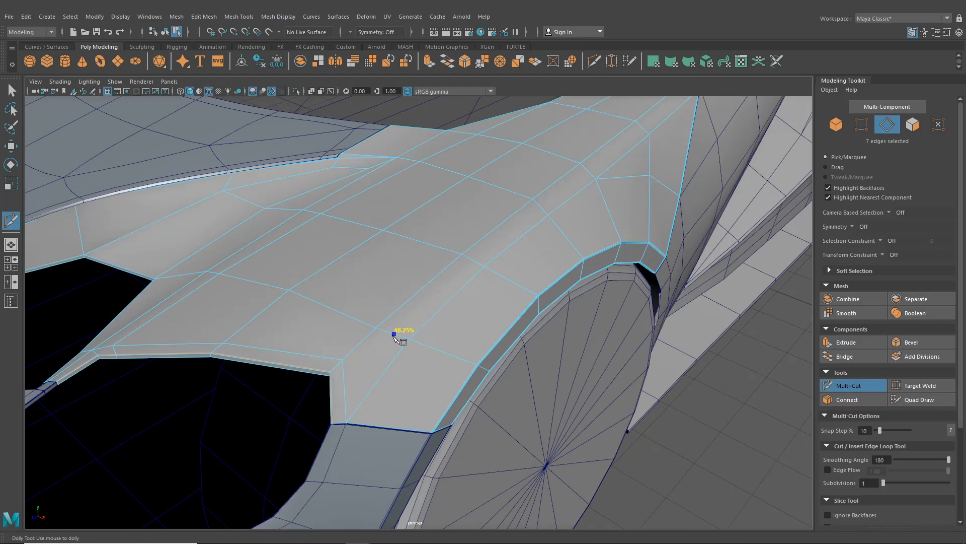
pyautogui.click(343, 359)
pyautogui.keyDown('alt'); pyautogui.moveTo(390, 391); pyautogui.dragTo(443, 448); pyautogui.keyUp('alt')
pyautogui.keyDown('alt'); pyautogui.moveTo(442, 449); pyautogui.dragTo(488, 384, button='middle'); pyautogui.keyUp('alt')
pyautogui.scroll(4, 488, 380)
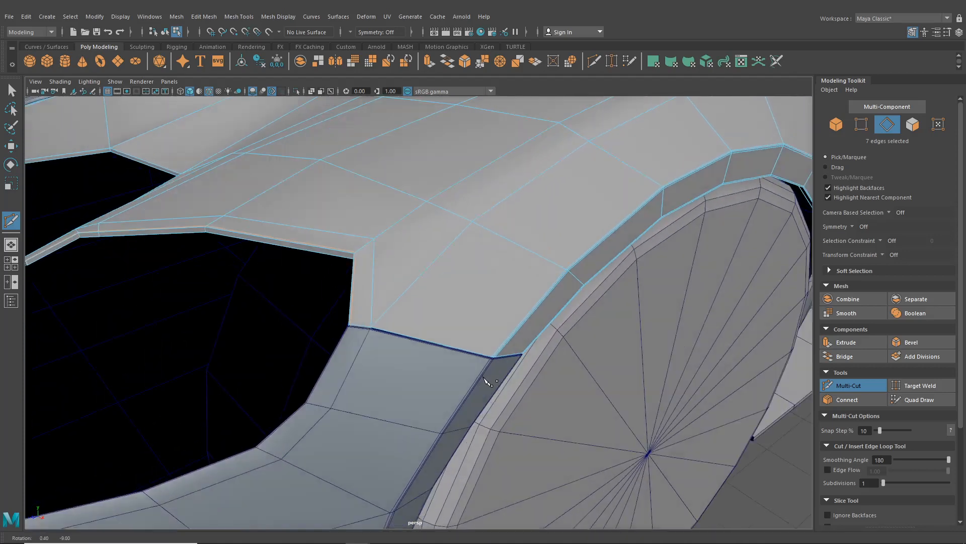
pyautogui.scroll(3, 411, 333)
pyautogui.keyDown('alt'); pyautogui.moveTo(418, 335); pyautogui.dragTo(427, 332, button='middle'); pyautogui.keyUp('alt')
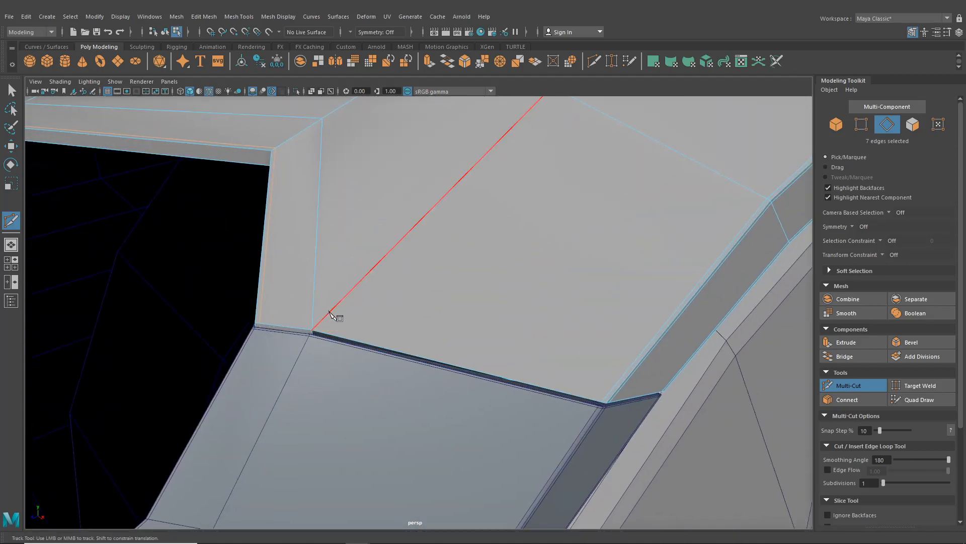
pyautogui.click(239, 16)
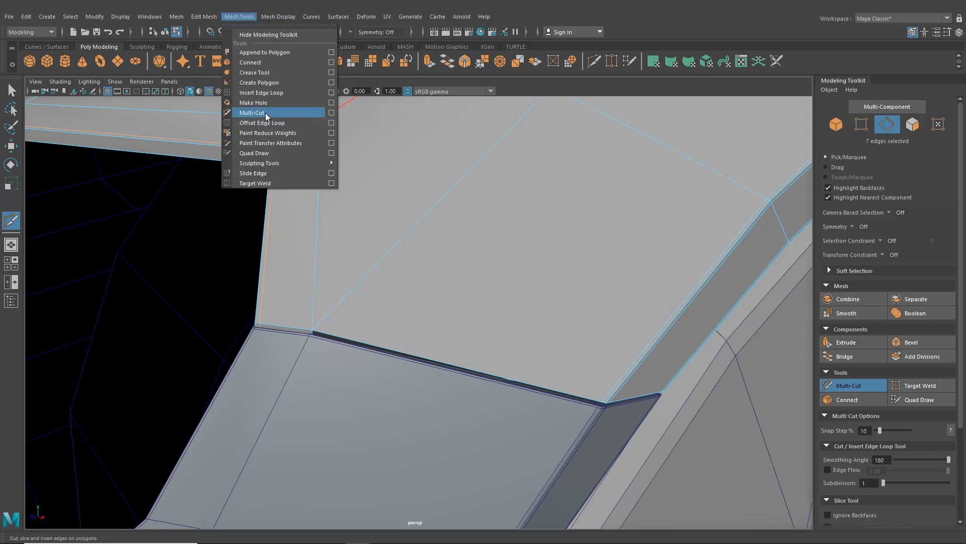
pyautogui.click(264, 93)
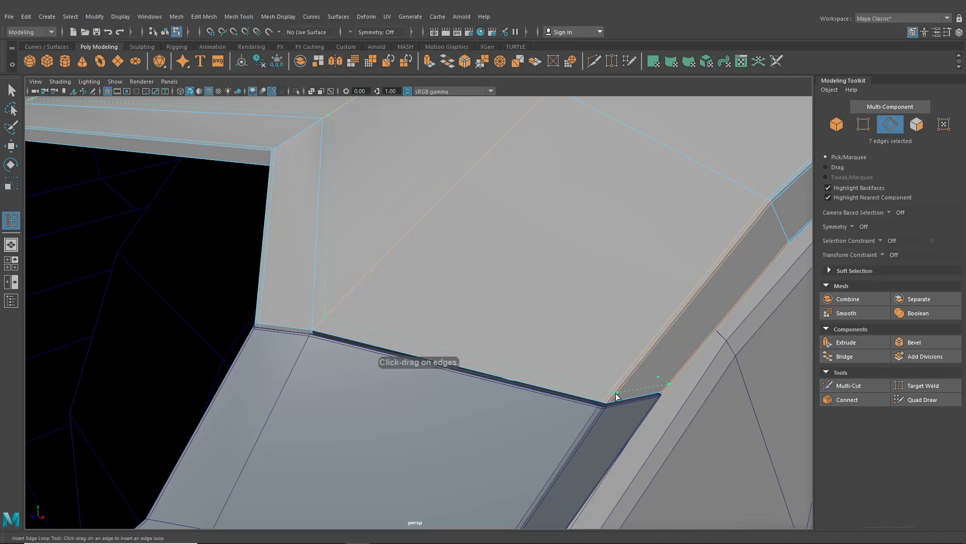
pyautogui.click(591, 59)
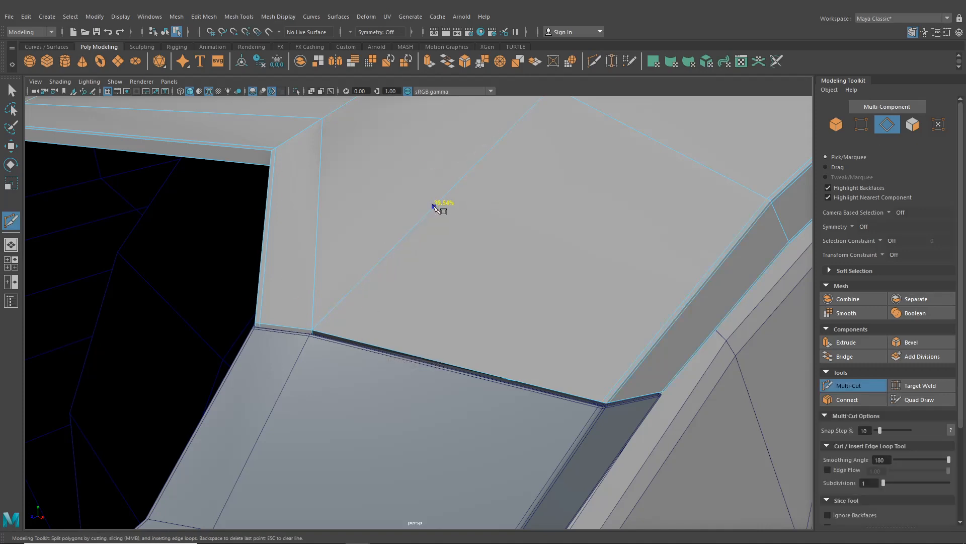
pyautogui.click(10, 89)
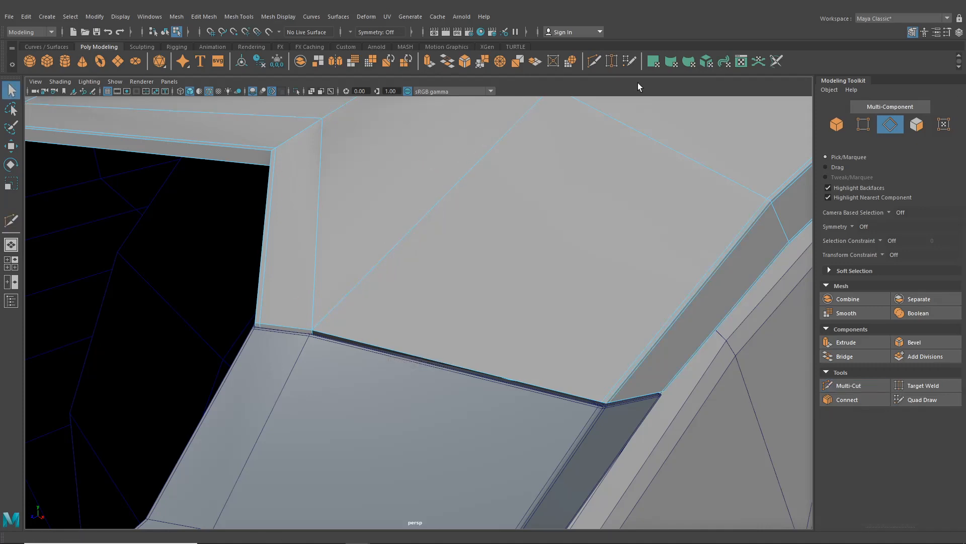
# - Insert edge loops tight along the fender's front seam at its wheel-arch end and its headlight-opening end
pyautogui.click(239, 16)
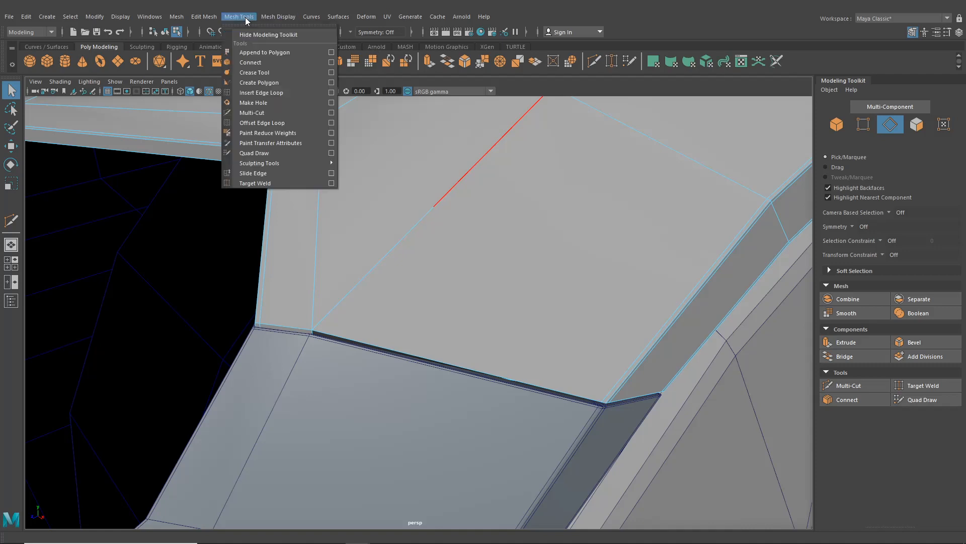
pyautogui.click(271, 88)
pyautogui.keyDown('alt'); pyautogui.moveTo(473, 223); pyautogui.dragTo(443, 207, button='middle'); pyautogui.keyUp('alt')
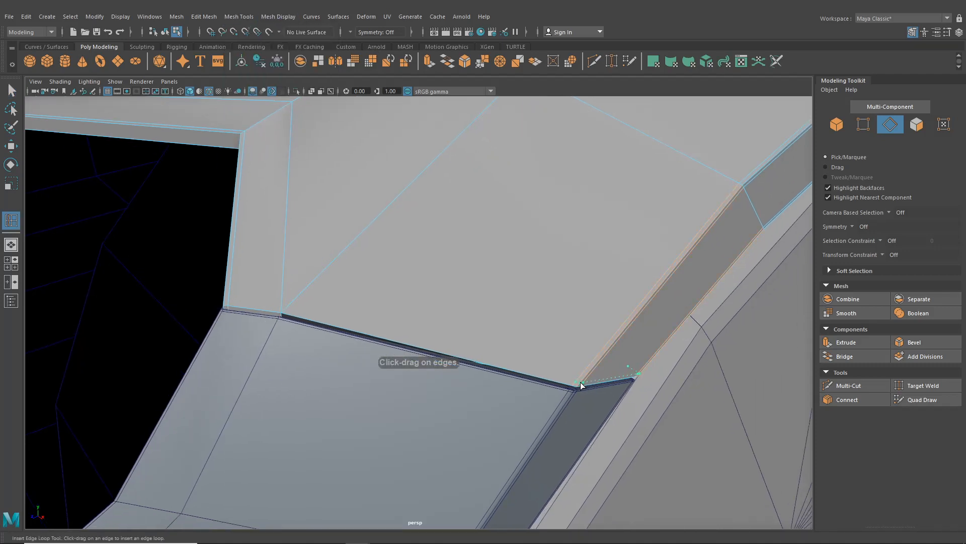
pyautogui.moveTo(579, 383); pyautogui.dragTo(580, 385)
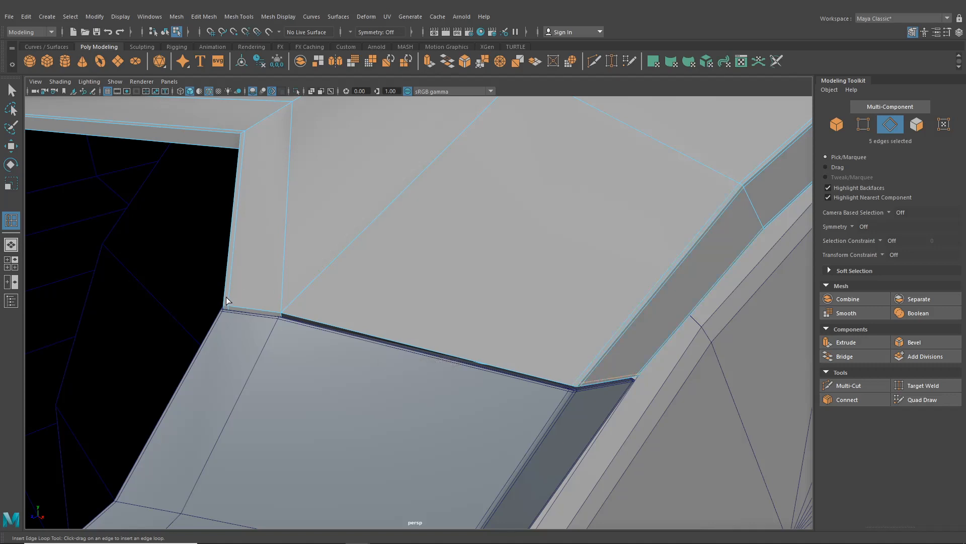
pyautogui.moveTo(225, 301); pyautogui.dragTo(224, 302)
pyautogui.click(12, 91)
# - Connect the two short loops with a Multi-Cut along the fender's front seam and target-weld the vertices where they meet
pyautogui.moveTo(349, 194); pyautogui.dragTo(366, 207, button='right')
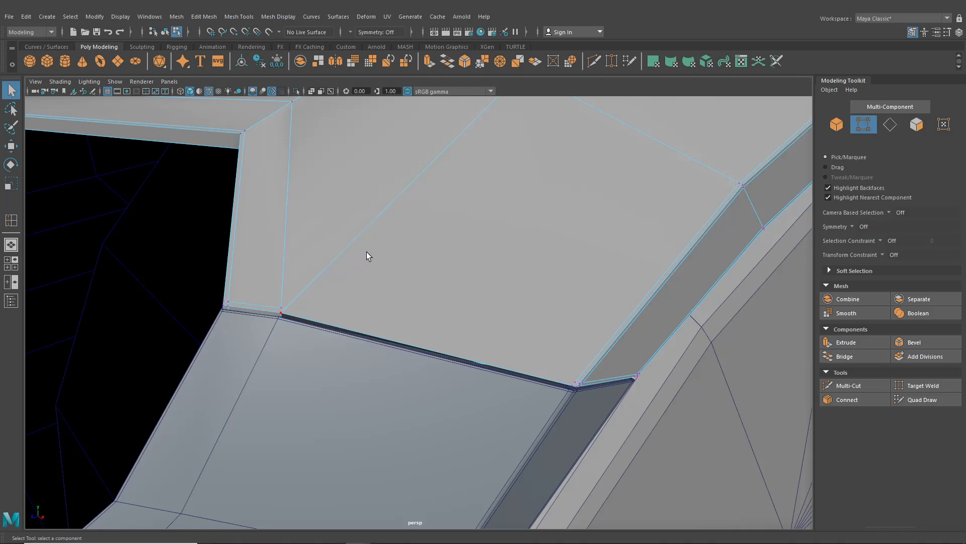
pyautogui.click(593, 62)
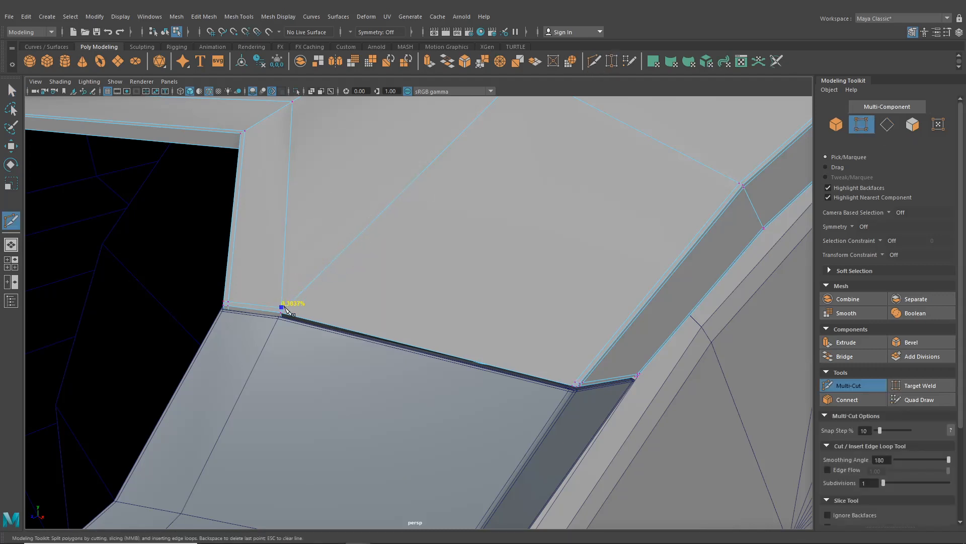
pyautogui.click(575, 384)
pyautogui.rightClick(573, 388)
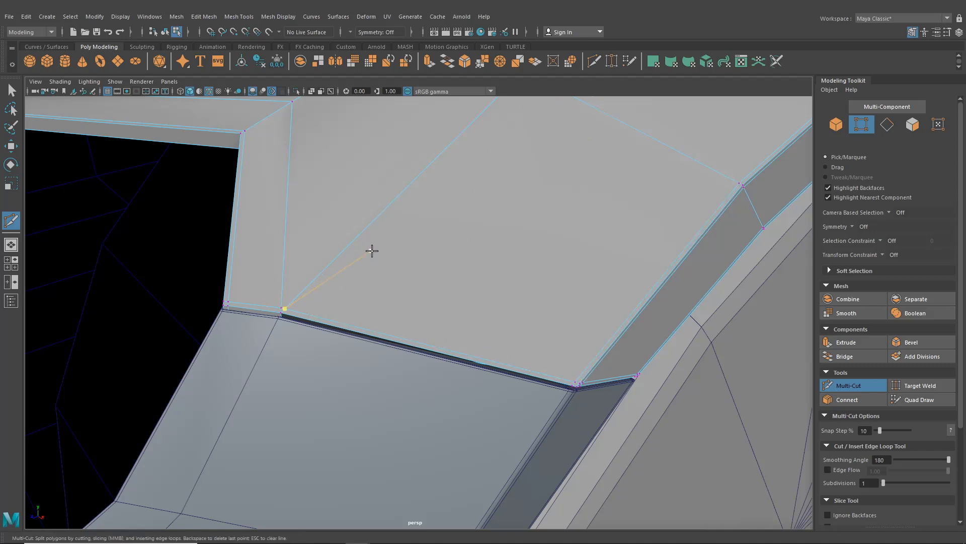
pyautogui.press('y')
pyautogui.keyDown('alt'); pyautogui.moveTo(372, 251); pyautogui.dragTo(403, 265, button='middle'); pyautogui.keyUp('alt')
pyautogui.keyDown('alt'); pyautogui.moveTo(403, 265); pyautogui.dragTo(376, 341, button='right'); pyautogui.keyUp('alt')
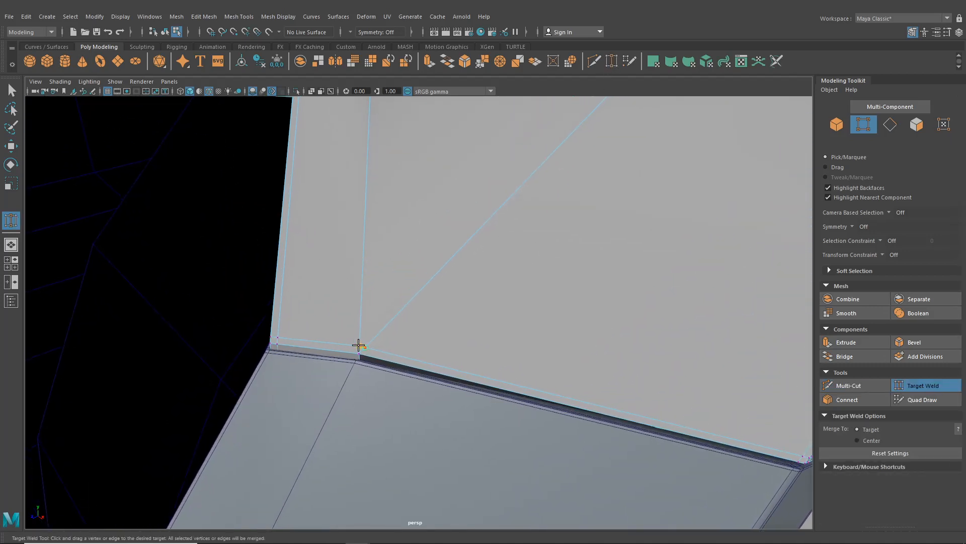
# - Return to object mode and switch the fender to smoothed display
pyautogui.scroll(-8, 394, 380)
pyautogui.keyDown('alt'); pyautogui.moveTo(395, 380); pyautogui.dragTo(386, 349); pyautogui.keyUp('alt')
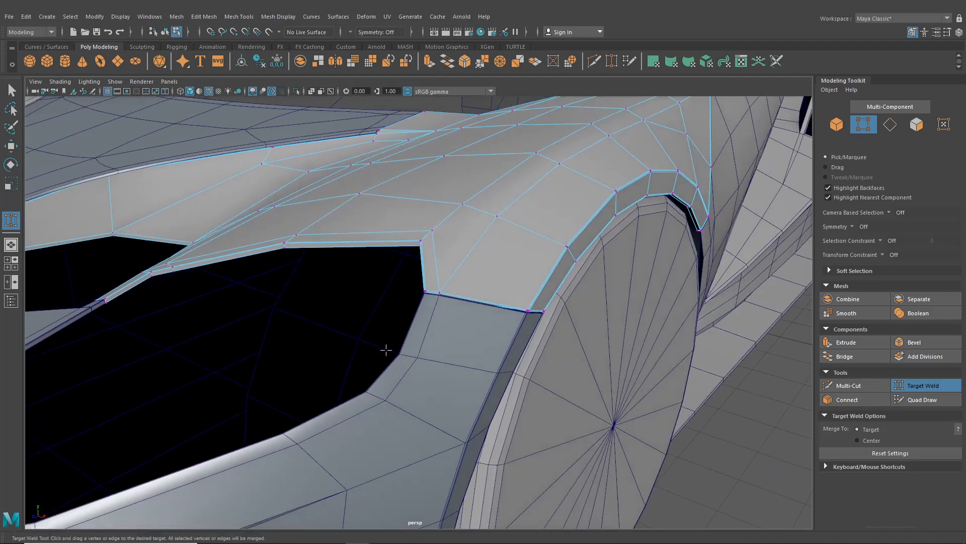
pyautogui.click(11, 90)
pyautogui.click(165, 32)
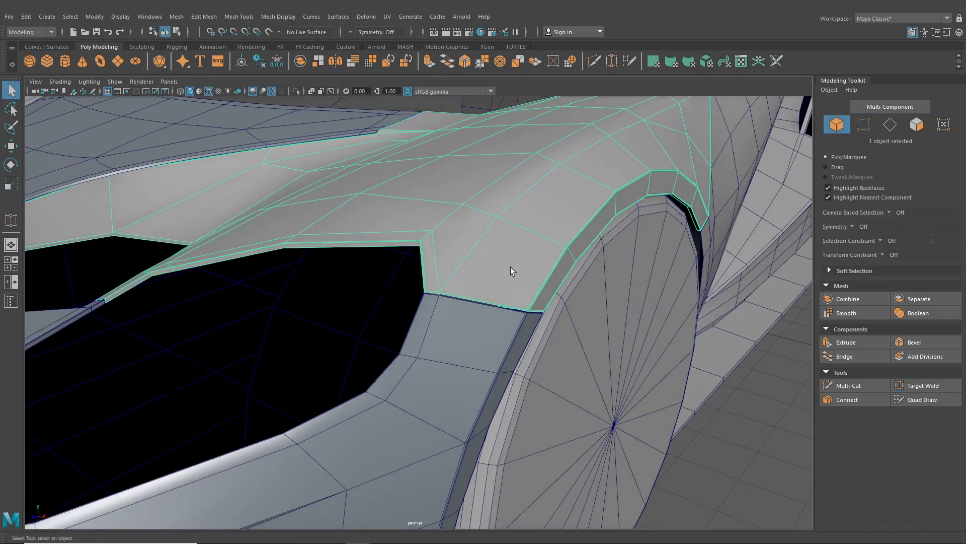
pyautogui.press('3')
pyautogui.click(737, 441)
# - Switch the bumper to smoothed display and deselect it
pyautogui.keyDown('alt'); pyautogui.moveTo(591, 383); pyautogui.dragTo(498, 348); pyautogui.keyUp('alt')
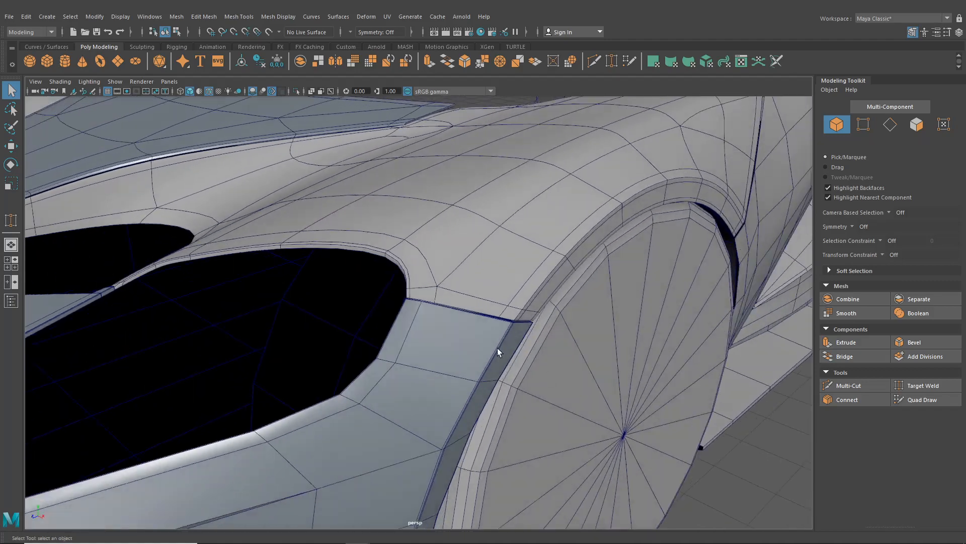
pyautogui.scroll(5, 483, 338)
pyautogui.click(463, 326)
pyautogui.press('3')
pyautogui.scroll(-5, 503, 349)
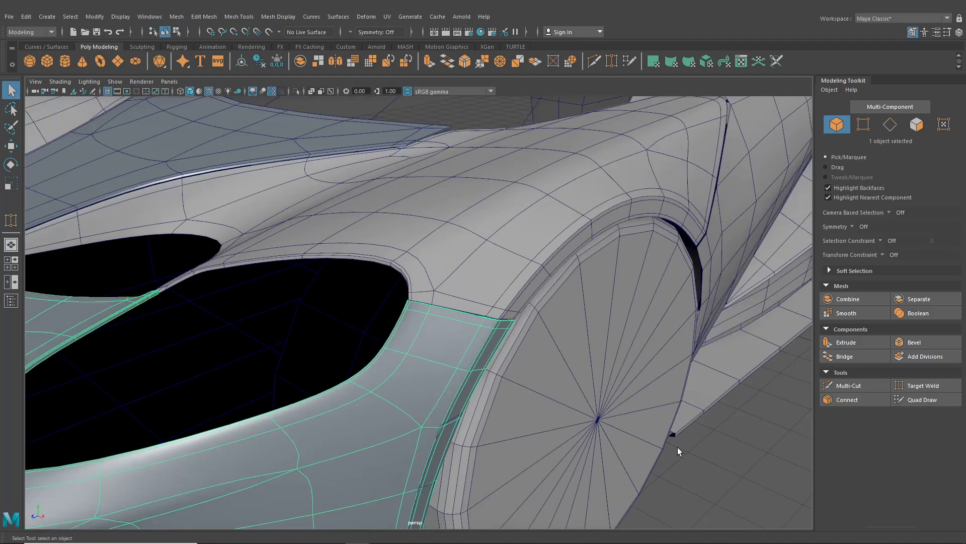
pyautogui.click(678, 447)
# - Hide the wireframe overlay and examine the smoothed seam between fender and bumper at the headlight-opening corner
pyautogui.scroll(5, 503, 351)
pyautogui.keyDown('alt'); pyautogui.moveTo(503, 352); pyautogui.dragTo(313, 222); pyautogui.keyUp('alt')
pyautogui.click(297, 92)
pyautogui.keyDown('alt'); pyautogui.moveTo(371, 220); pyautogui.dragTo(376, 227, button='middle'); pyautogui.keyUp('alt')
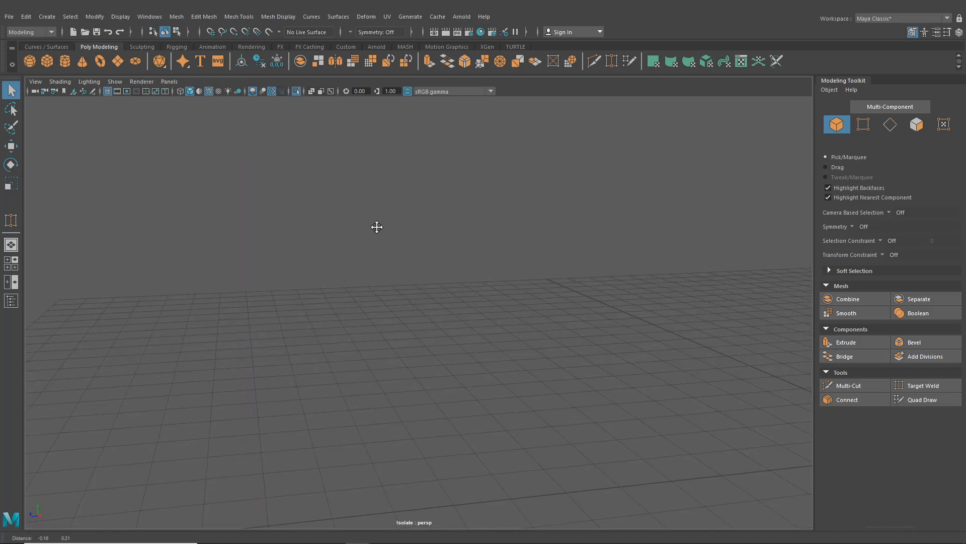
pyautogui.click(297, 91)
pyautogui.moveTo(336, 194)
pyautogui.keyDown('alt'); pyautogui.mouseDown()
pyautogui.moveTo(222, 138)
pyautogui.moveTo(276, 205)
pyautogui.moveTo(513, 243)
pyautogui.moveTo(457, 255)
pyautogui.moveTo(481, 272)
pyautogui.moveTo(449, 270)
pyautogui.mouseUp(); pyautogui.keyUp('alt')
pyautogui.click(209, 92)
# - Move the three fender vertices at the headlight-opening corner to about X 6.89, Z 12.77 and raise them slightly at the bumper seam
pyautogui.click(505, 242)
pyautogui.moveTo(465, 239); pyautogui.dragTo(418, 238, button='right')
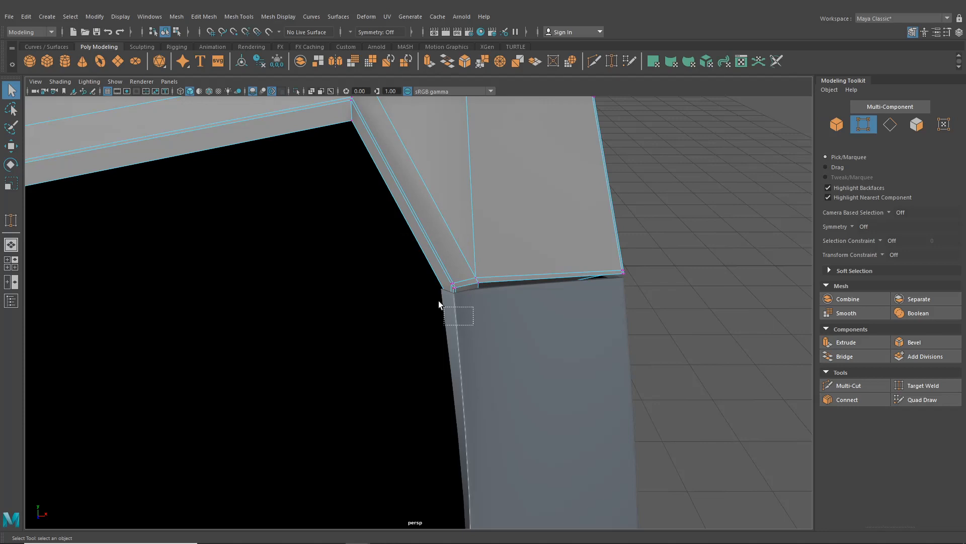
pyautogui.click(8, 146)
pyautogui.keyDown('alt'); pyautogui.moveTo(309, 272); pyautogui.dragTo(322, 333); pyautogui.keyUp('alt')
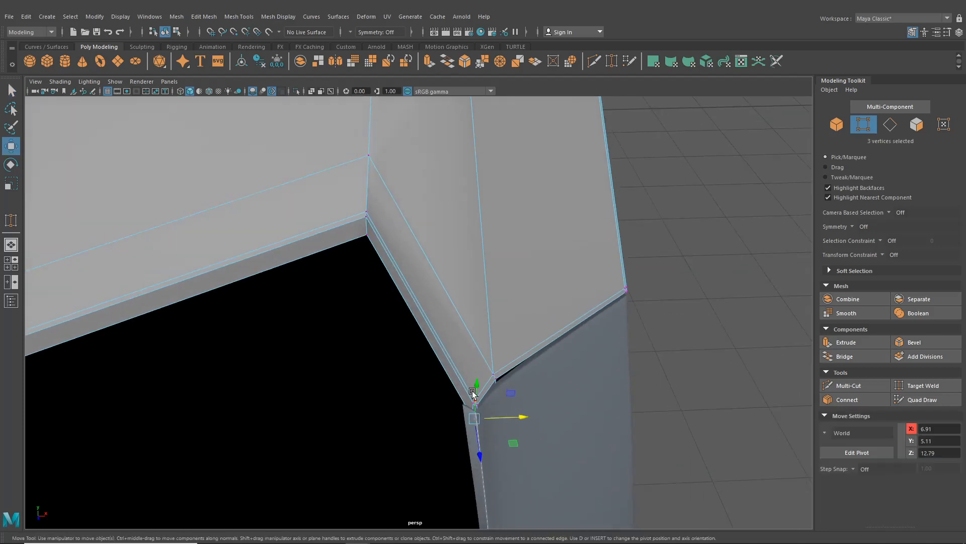
pyautogui.moveTo(480, 455); pyautogui.dragTo(505, 410)
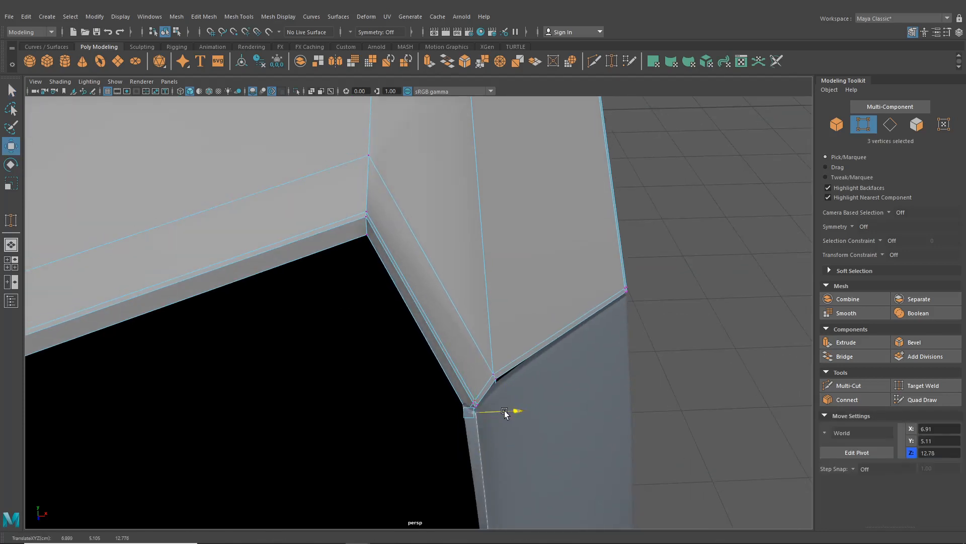
pyautogui.moveTo(474, 440); pyautogui.dragTo(450, 320)
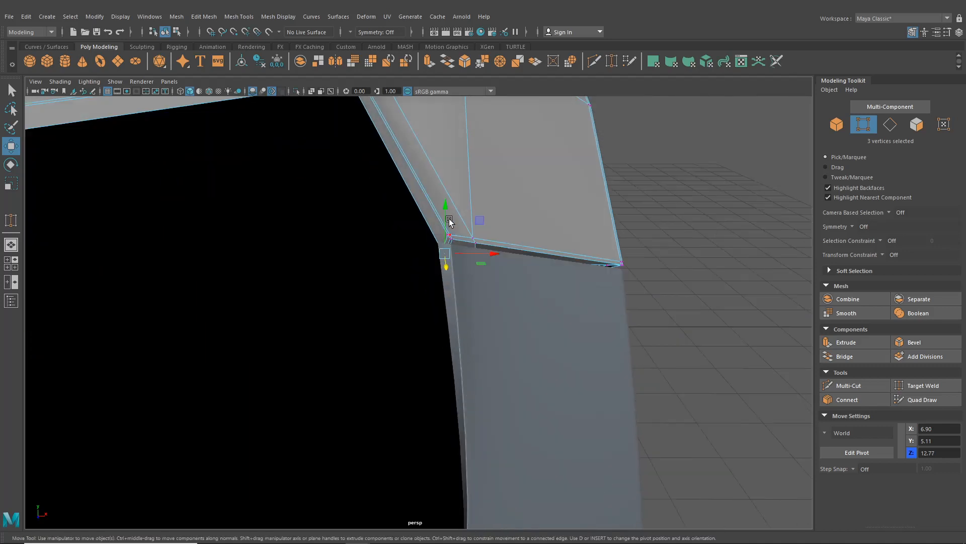
pyautogui.moveTo(445, 213); pyautogui.dragTo(464, 286)
pyautogui.keyDown('alt'); pyautogui.moveTo(464, 299); pyautogui.dragTo(455, 307); pyautogui.keyUp('alt')
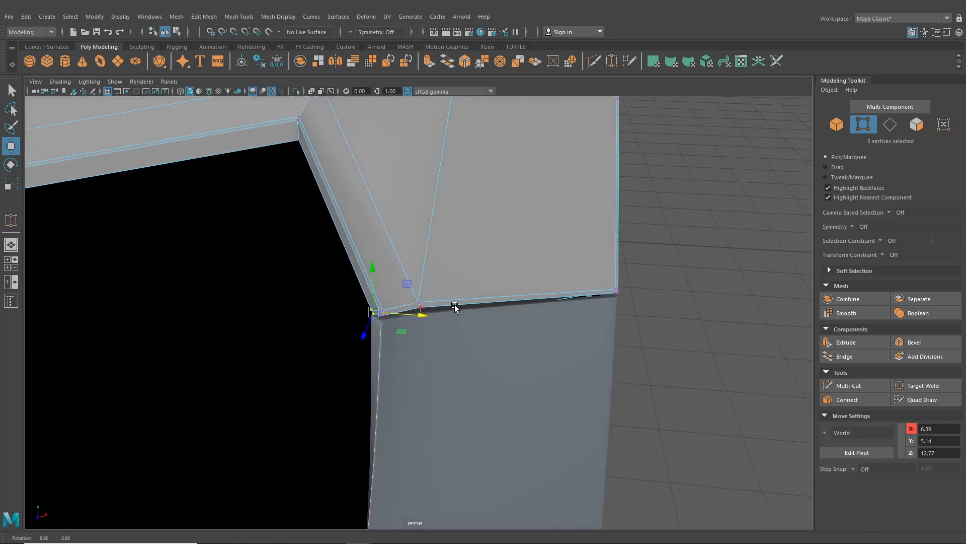
pyautogui.moveTo(372, 282)
pyautogui.mouseDown()
pyautogui.moveTo(389, 310)
pyautogui.moveTo(386, 272)
pyautogui.mouseUp()
pyautogui.keyDown('alt'); pyautogui.moveTo(387, 272); pyautogui.dragTo(559, 237); pyautogui.keyUp('alt')
pyautogui.keyDown('alt'); pyautogui.moveTo(558, 237); pyautogui.dragTo(527, 245); pyautogui.keyUp('alt')
# - Set the adjacent seam vertex to about Y 5.10 and the seven corner vertices to about Y 5.15, finishing in object mode
pyautogui.moveTo(452, 231); pyautogui.dragTo(353, 235)
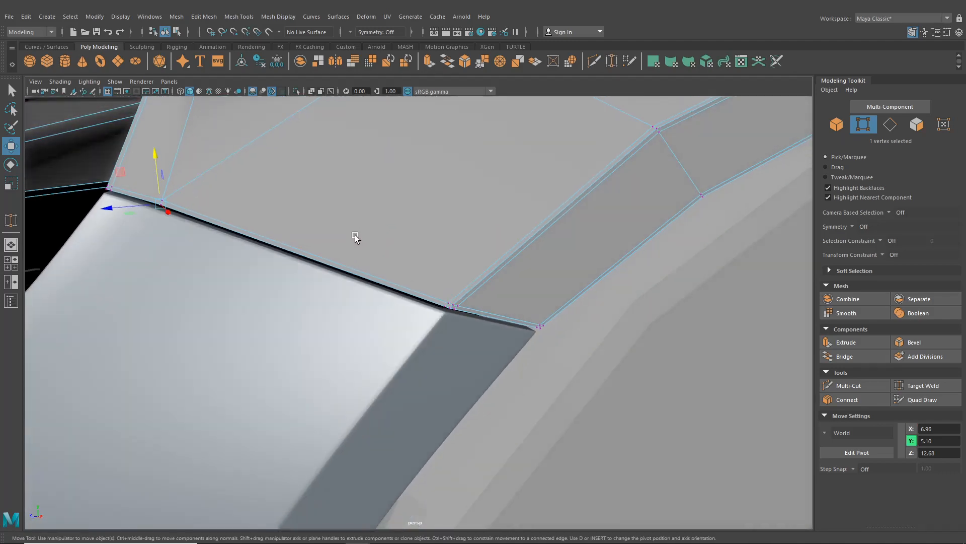
pyautogui.keyDown('alt'); pyautogui.moveTo(354, 236); pyautogui.dragTo(433, 307, button='middle'); pyautogui.keyUp('alt')
pyautogui.moveTo(335, 287); pyautogui.dragTo(300, 228)
pyautogui.moveTo(229, 233); pyautogui.dragTo(251, 228)
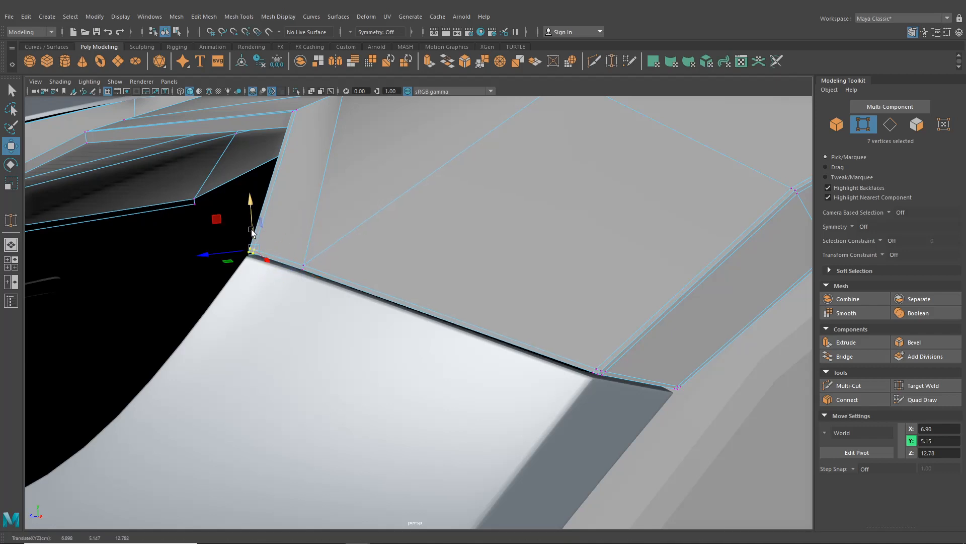
pyautogui.scroll(-5, 252, 230)
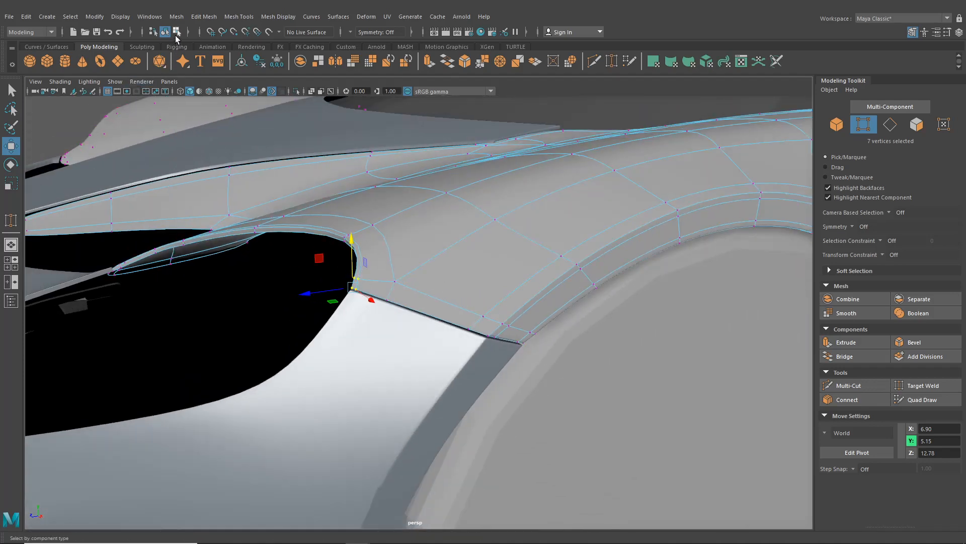
pyautogui.click(165, 32)
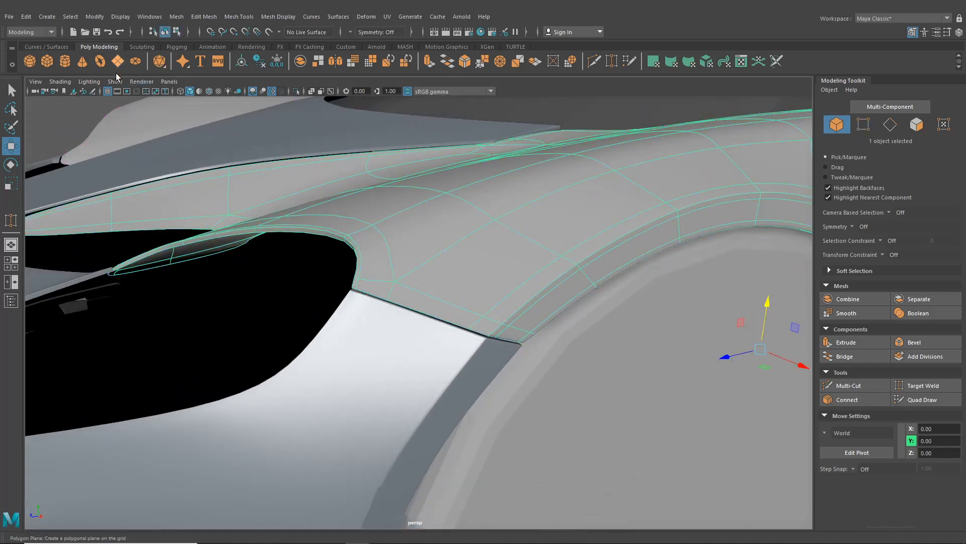
# - Select the front fender and return it to unsmoothed cage display
pyautogui.click(186, 166)
pyautogui.keyDown('alt'); pyautogui.moveTo(199, 202); pyautogui.dragTo(481, 337); pyautogui.keyUp('alt')
pyautogui.scroll(5, 442, 328)
pyautogui.click(457, 277)
pyautogui.press('1')
pyautogui.keyDown('alt'); pyautogui.moveTo(458, 280); pyautogui.dragTo(333, 330); pyautogui.keyUp('alt')
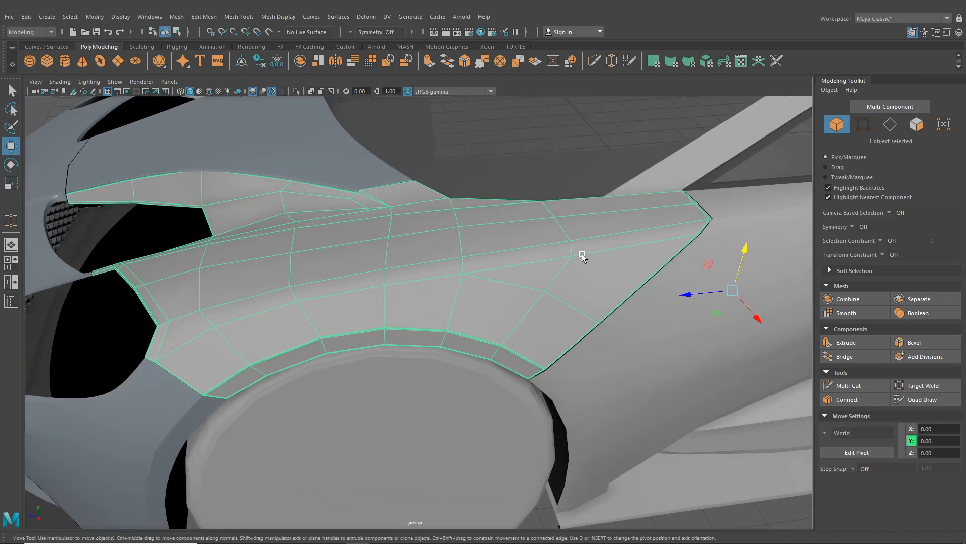
pyautogui.keyDown('alt'); pyautogui.moveTo(583, 256); pyautogui.dragTo(433, 351); pyautogui.keyUp('alt')
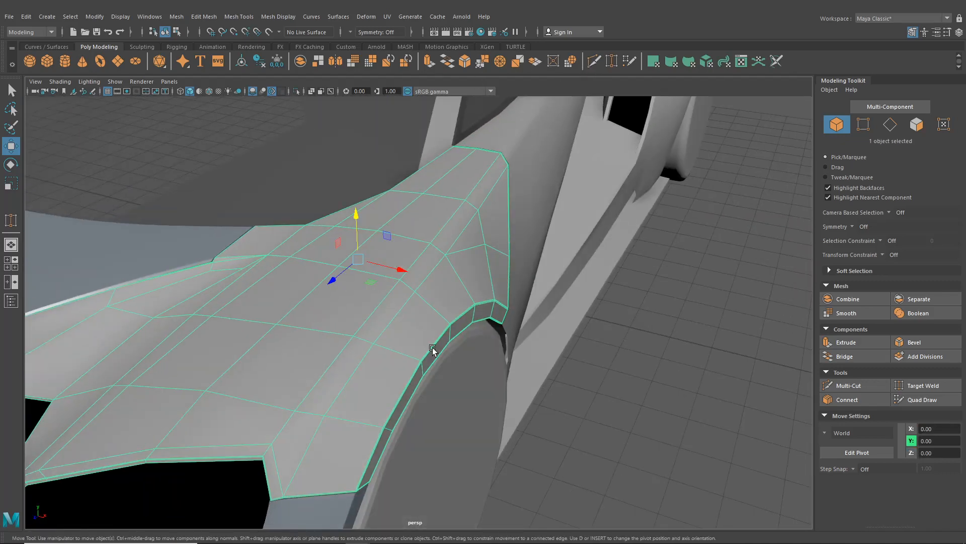
# - Insert an edge loop along the fender's lengthwise ridge crease, close beside the existing ridge edge above the wheel arch
pyautogui.hotkey('ctrl', 'shift', 'x')
pyautogui.scroll(3, 433, 351)
pyautogui.keyDown('alt'); pyautogui.moveTo(332, 420); pyautogui.dragTo(435, 360, button='middle'); pyautogui.keyUp('alt')
pyautogui.keyDown('alt'); pyautogui.moveTo(393, 387); pyautogui.dragTo(429, 312, button='middle'); pyautogui.keyUp('alt')
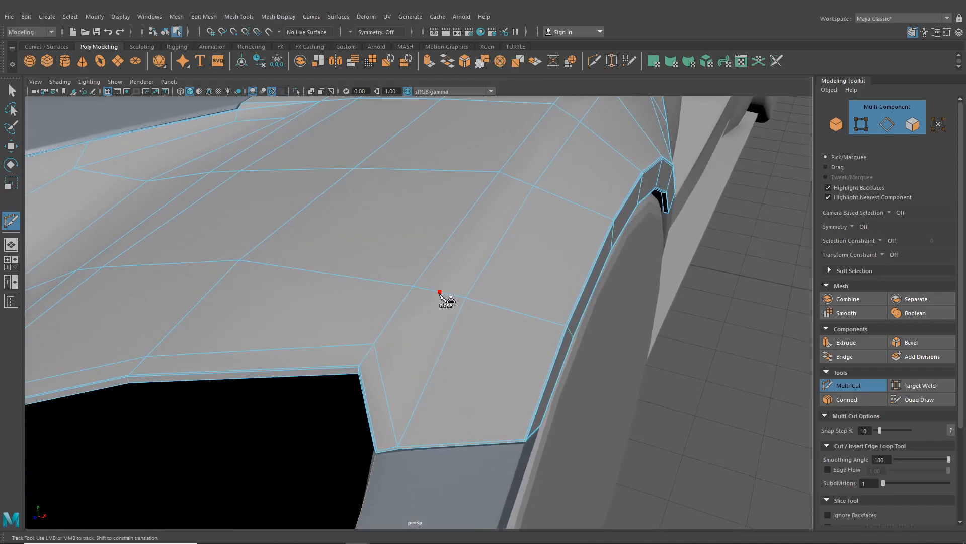
pyautogui.click(204, 17)
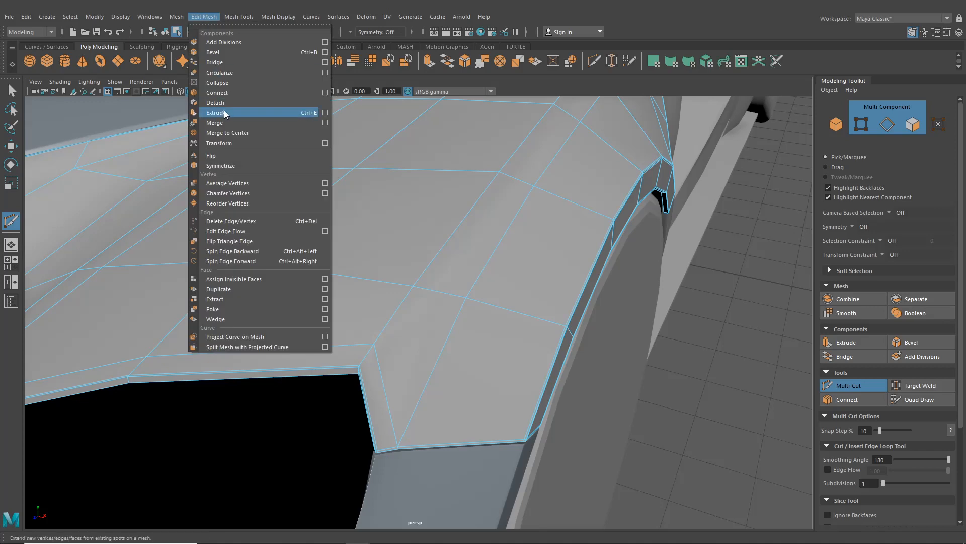
pyautogui.moveTo(237, 17)
pyautogui.click(253, 94)
pyautogui.scroll(3, 453, 210)
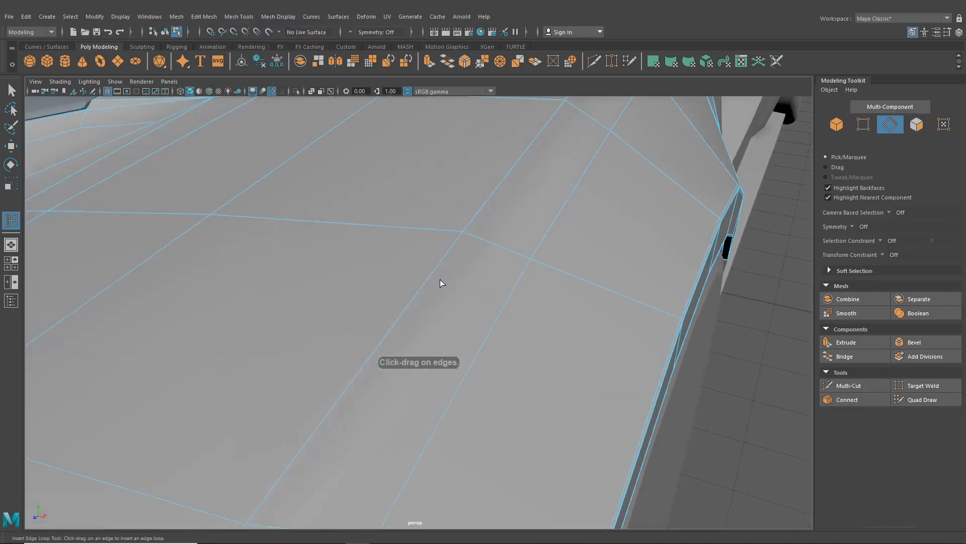
pyautogui.click(464, 231)
pyautogui.scroll(-5, 466, 250)
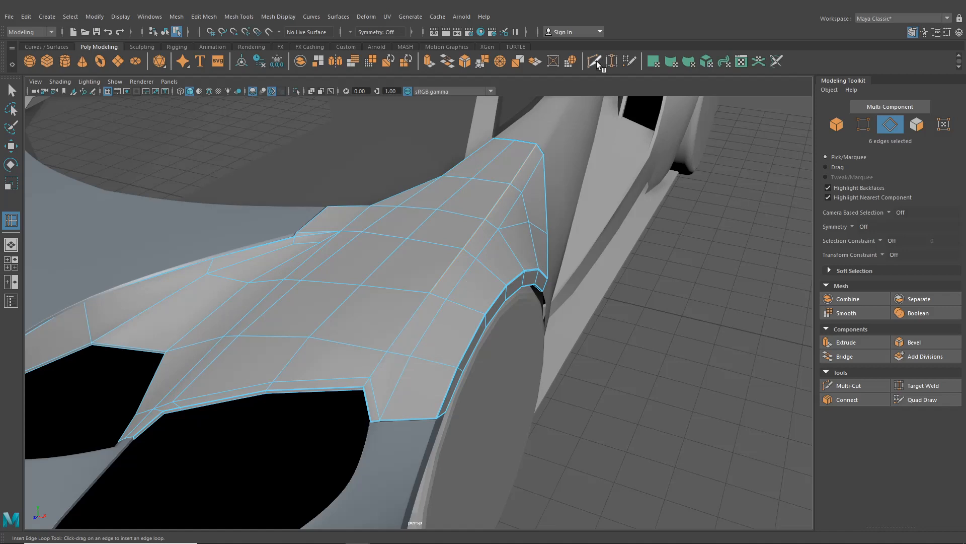
# - Cut new edges with Multi-Cut from the front end of the ridge loop to the headlight-opening corner at the bumper seam
pyautogui.click(594, 62)
pyautogui.scroll(5, 463, 302)
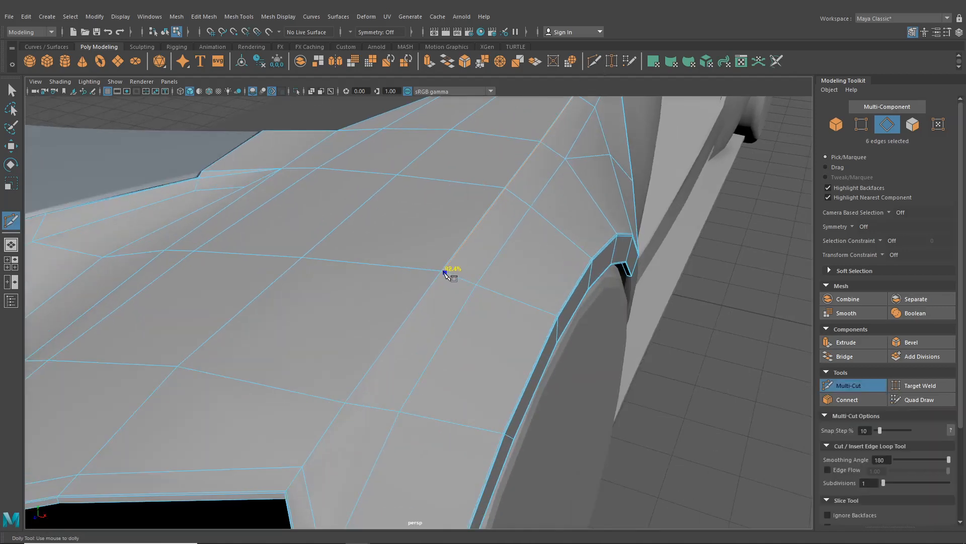
pyautogui.keyDown('alt'); pyautogui.moveTo(434, 312); pyautogui.dragTo(422, 323, button='middle'); pyautogui.keyUp('alt')
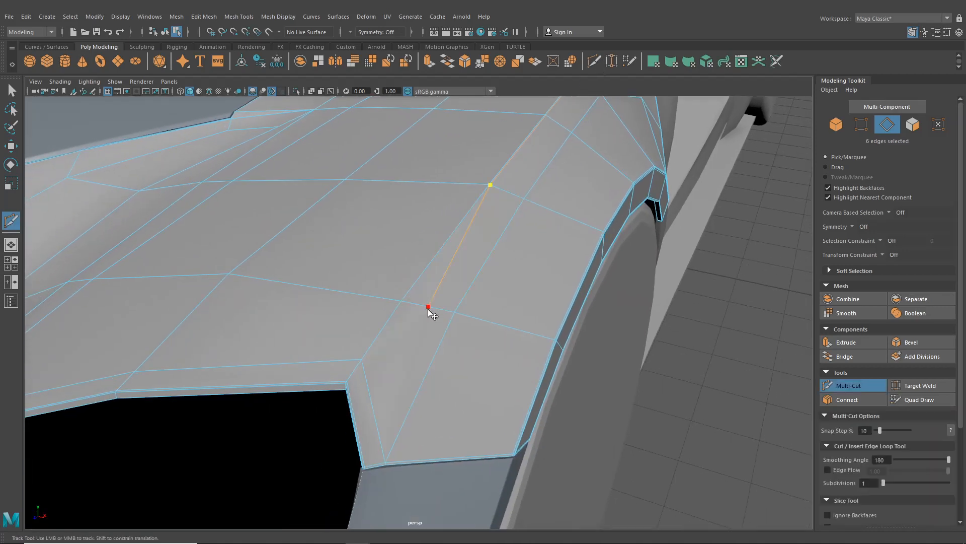
pyautogui.rightClick(388, 459)
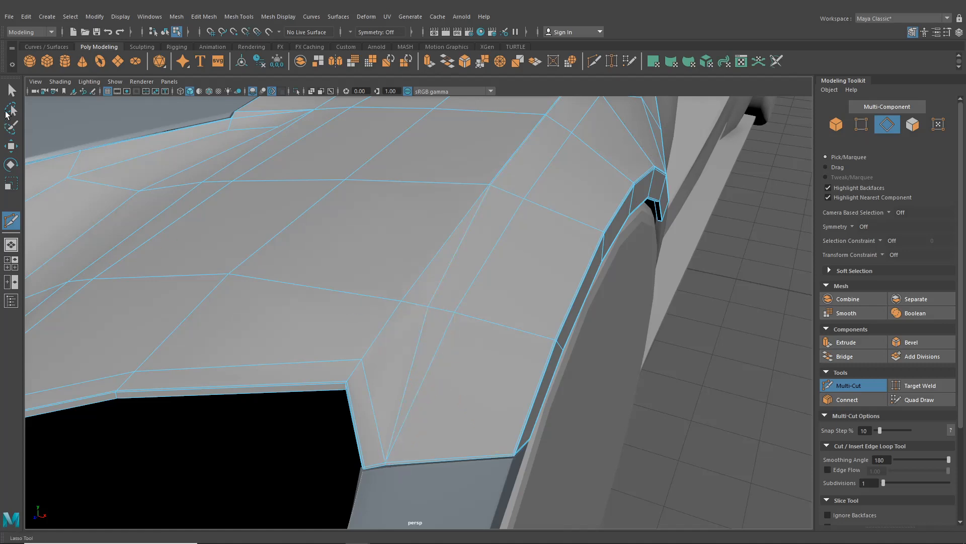
pyautogui.click(11, 90)
# - Insert an edge loop across the fender's narrow tip between the two headlight openings, close to the bumper seam
pyautogui.keyDown('alt'); pyautogui.moveTo(422, 210); pyautogui.dragTo(615, 261); pyautogui.keyUp('alt')
pyautogui.click(352, 298)
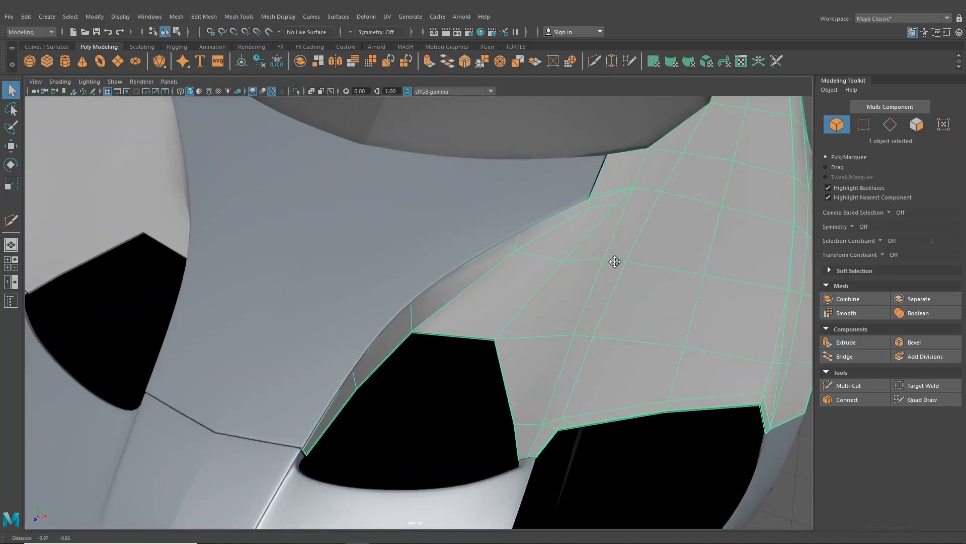
pyautogui.keyDown('alt'); pyautogui.moveTo(493, 327); pyautogui.dragTo(503, 247, button='middle'); pyautogui.keyUp('alt')
pyautogui.keyDown('alt'); pyautogui.moveTo(503, 247); pyautogui.dragTo(443, 264, button='right'); pyautogui.keyUp('alt')
pyautogui.click(243, 17)
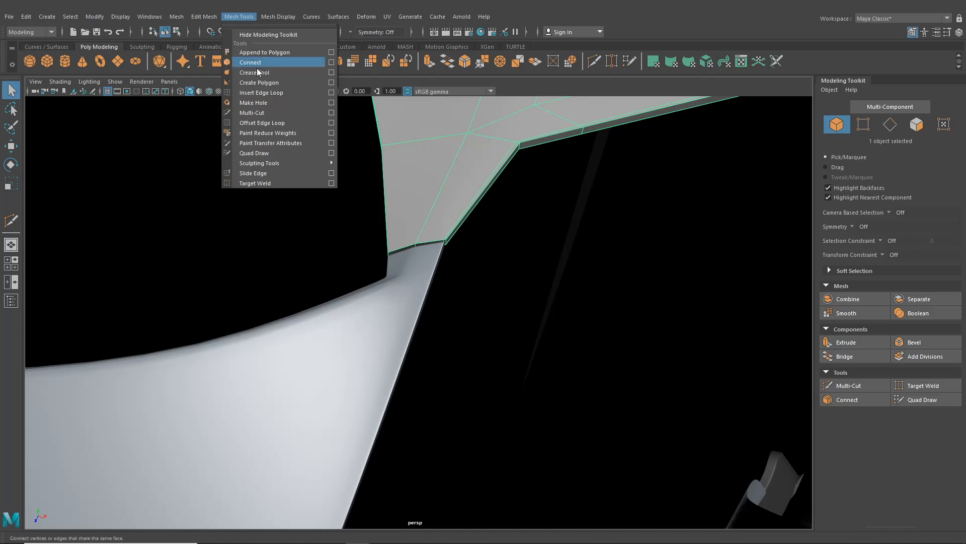
pyautogui.click(262, 93)
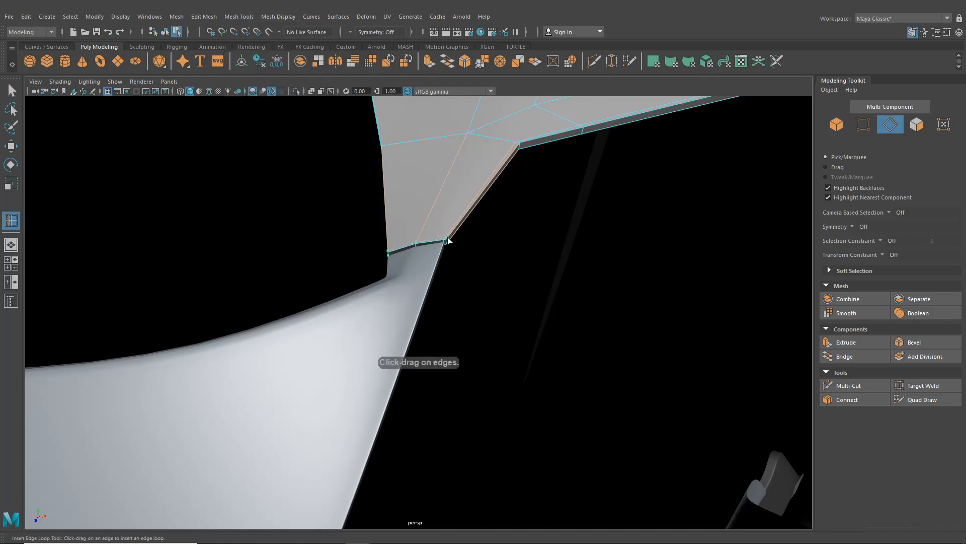
pyautogui.click(448, 240)
pyautogui.scroll(-5, 448, 240)
pyautogui.keyDown('alt'); pyautogui.moveTo(448, 241); pyautogui.dragTo(446, 217); pyautogui.keyUp('alt')
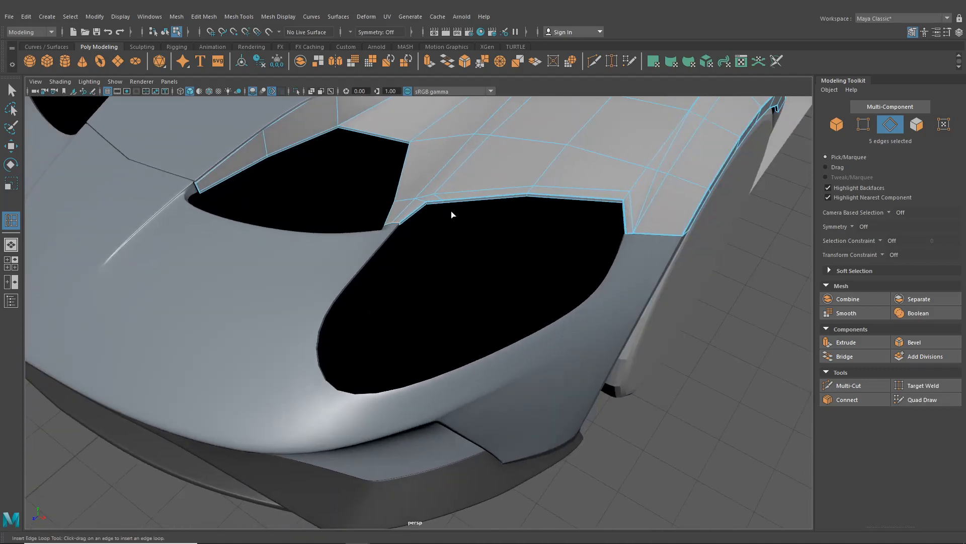
pyautogui.scroll(-2, 453, 211)
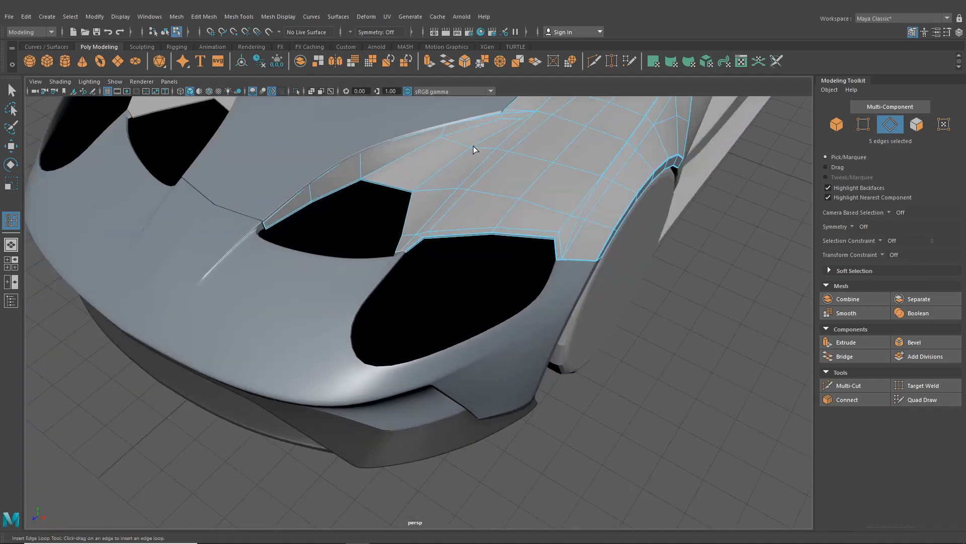
# - Move the three fender vertices midway along the hood seam vertically to about Y 5.43
pyautogui.keyDown('alt'); pyautogui.moveTo(485, 135); pyautogui.dragTo(454, 232, button='middle'); pyautogui.keyUp('alt')
pyautogui.scroll(2, 454, 232)
pyautogui.keyDown('alt'); pyautogui.moveTo(455, 232); pyautogui.dragTo(491, 191); pyautogui.keyUp('alt')
pyautogui.keyDown('alt'); pyautogui.moveTo(490, 191); pyautogui.dragTo(459, 250, button='middle'); pyautogui.keyUp('alt')
pyautogui.scroll(3, 459, 251)
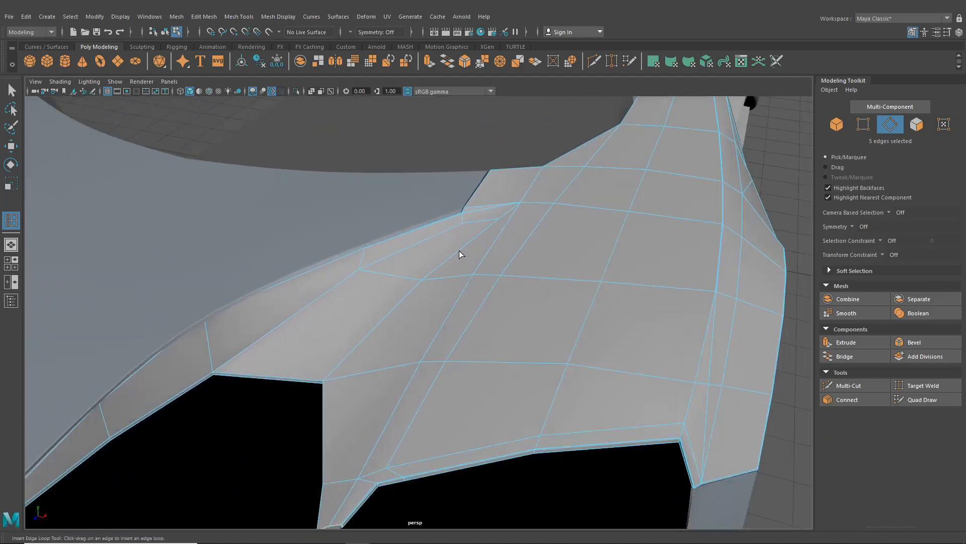
pyautogui.click(11, 148)
pyautogui.moveTo(461, 231); pyautogui.dragTo(402, 230, button='right')
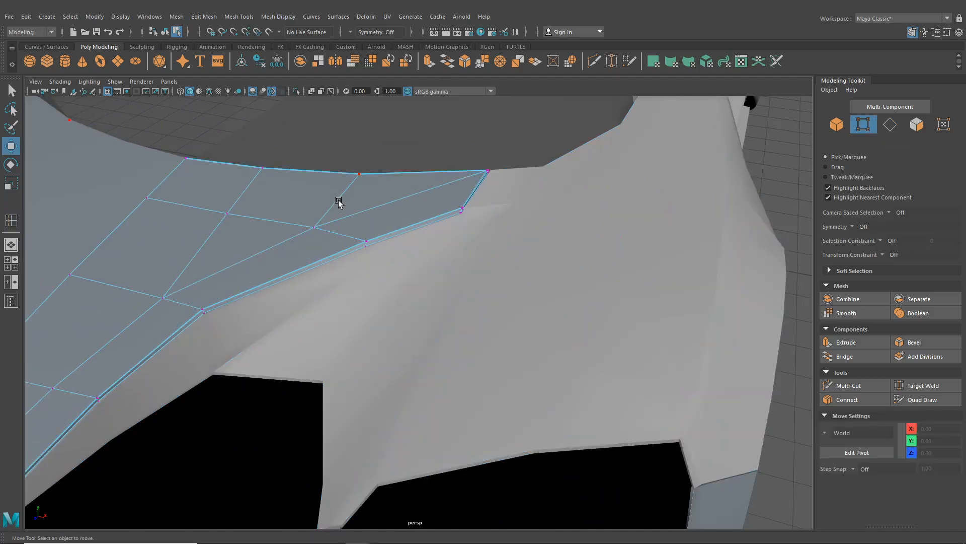
pyautogui.scroll(3, 317, 205)
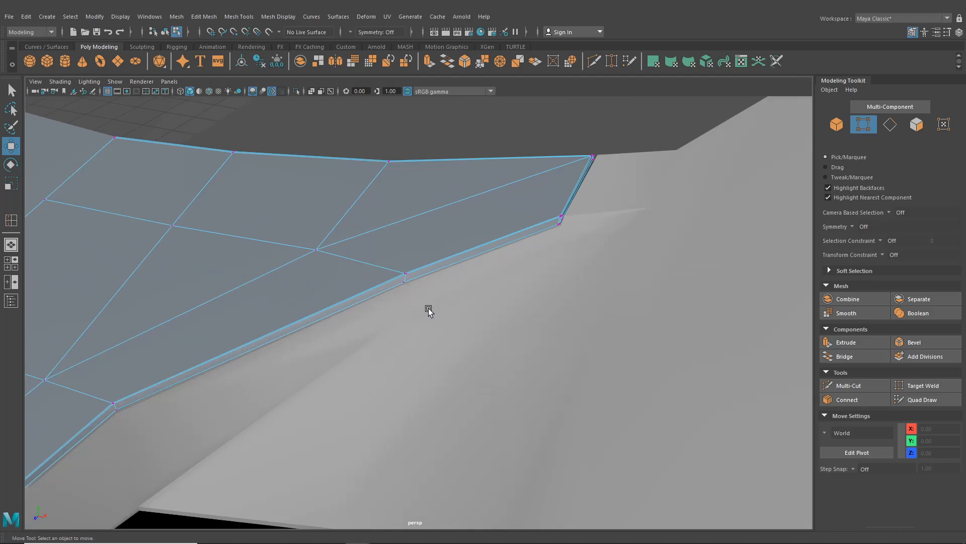
pyautogui.moveTo(428, 310); pyautogui.dragTo(419, 306, button='right')
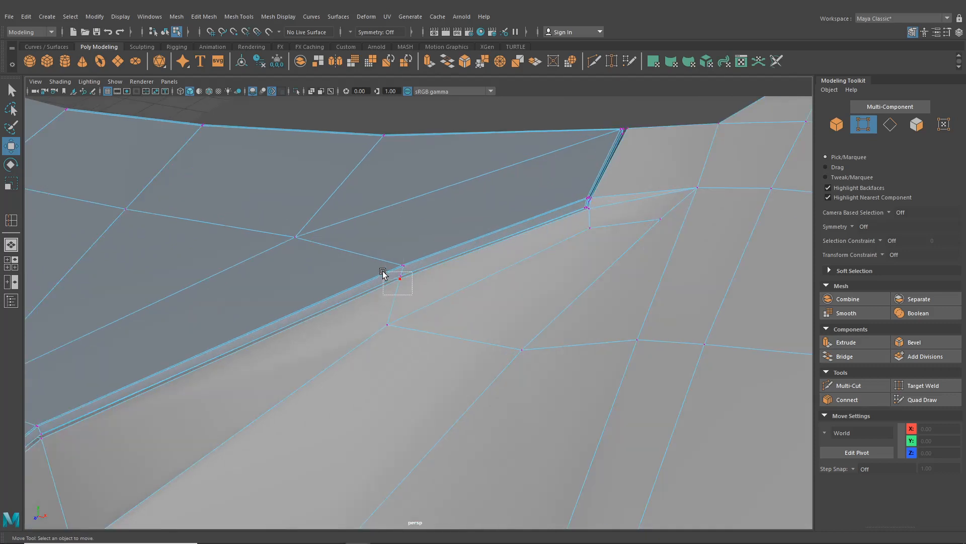
pyautogui.moveTo(383, 272); pyautogui.dragTo(382, 272)
pyautogui.keyDown('alt'); pyautogui.moveTo(388, 280); pyautogui.dragTo(395, 264); pyautogui.keyUp('alt')
pyautogui.moveTo(400, 188); pyautogui.dragTo(399, 201)
pyautogui.scroll(3, 569, 209)
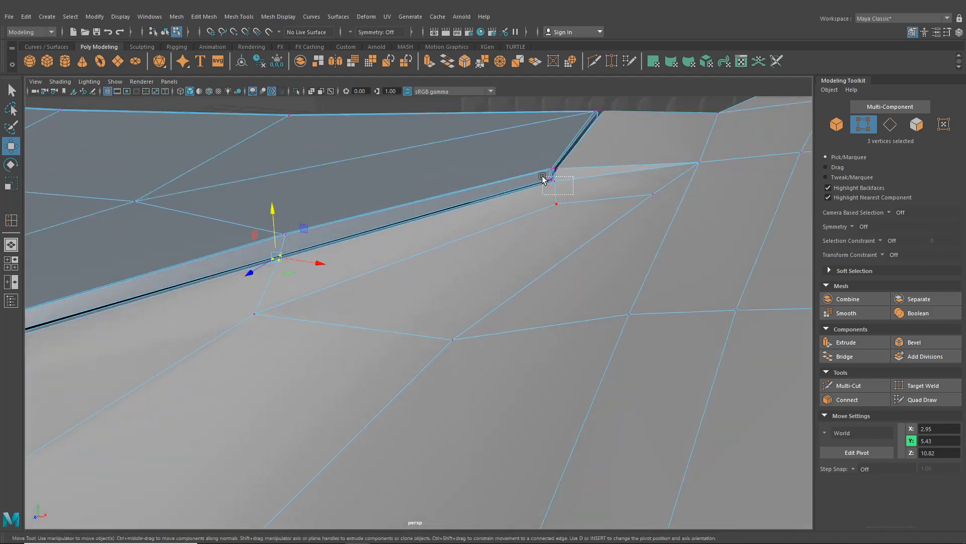
# - Move the four fender vertices at the hood's outer rear notch vertically to about Y 5.53
pyautogui.moveTo(534, 176); pyautogui.dragTo(534, 176)
pyautogui.keyDown('alt'); pyautogui.moveTo(534, 178); pyautogui.dragTo(549, 140); pyautogui.keyUp('alt')
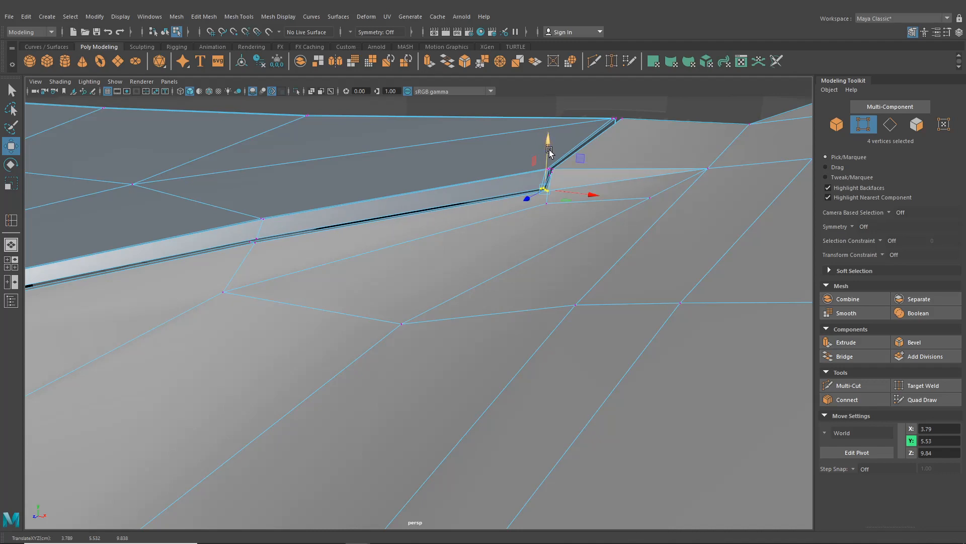
pyautogui.keyDown('alt'); pyautogui.moveTo(550, 151); pyautogui.dragTo(416, 256); pyautogui.keyUp('alt')
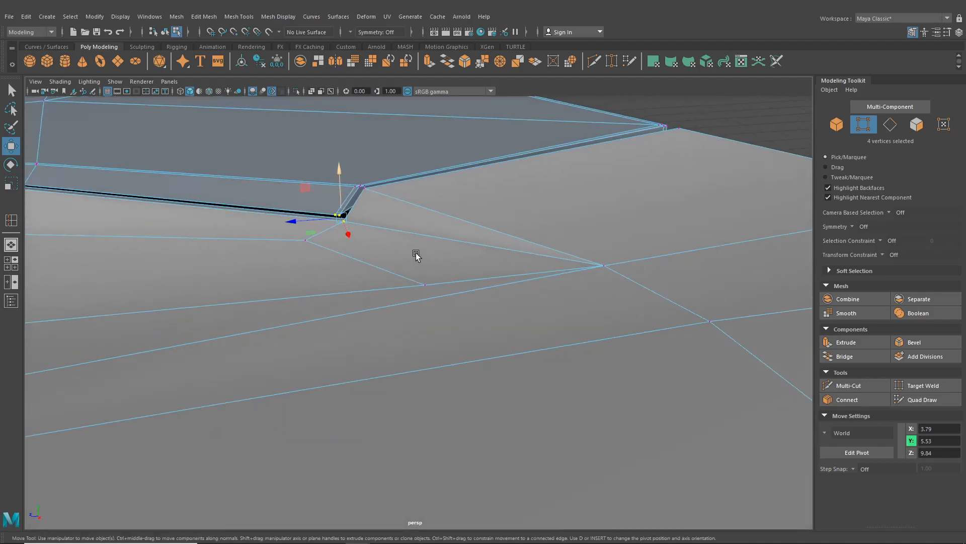
pyautogui.scroll(-3, 416, 256)
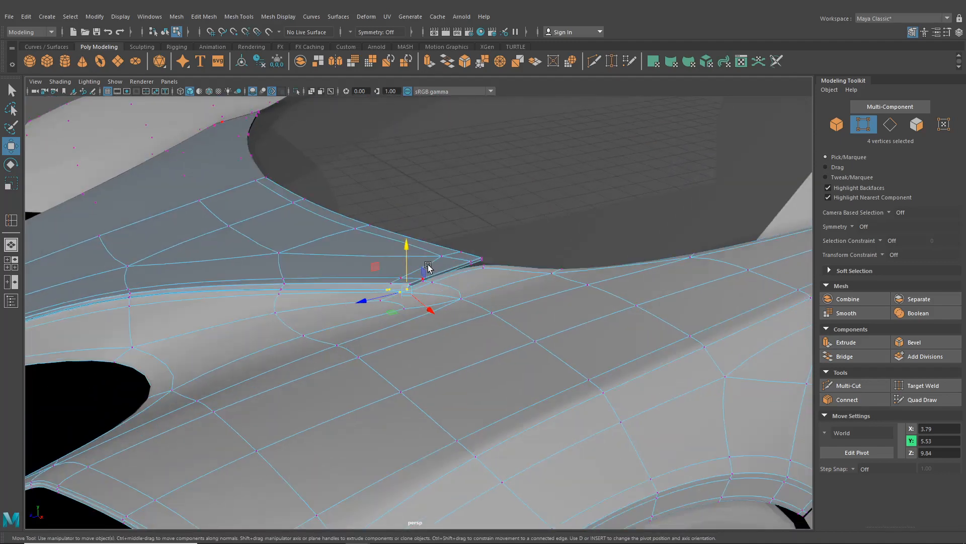
# - Return to object mode, deselect everything, and examine the smoothed fender's seams along the hood and windshield
pyautogui.scroll(-3, 430, 267)
pyautogui.click(164, 31)
pyautogui.click(144, 142)
pyautogui.scroll(-4, 246, 180)
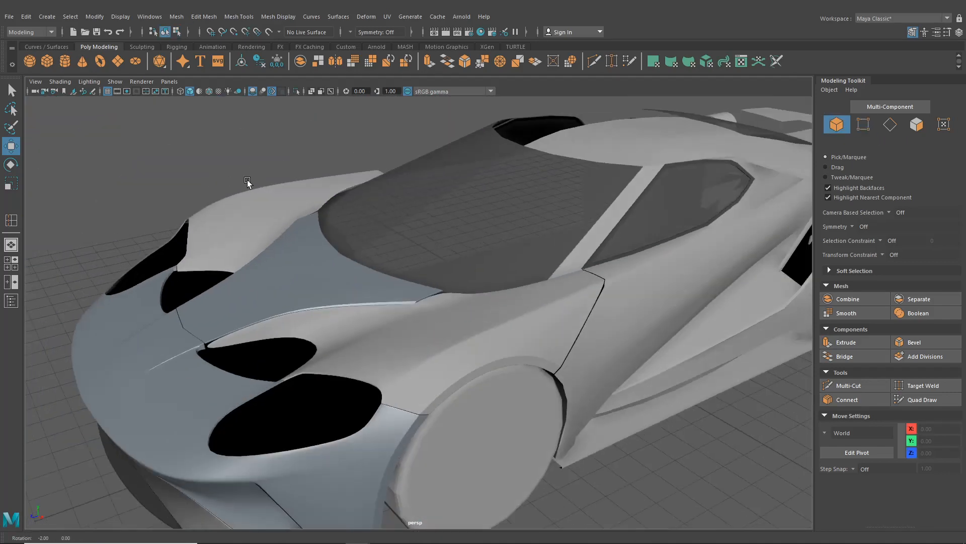
pyautogui.keyDown('alt'); pyautogui.moveTo(247, 180); pyautogui.dragTo(300, 167); pyautogui.keyUp('alt')
pyautogui.scroll(4, 357, 245)
pyautogui.scroll(-6, 397, 242)
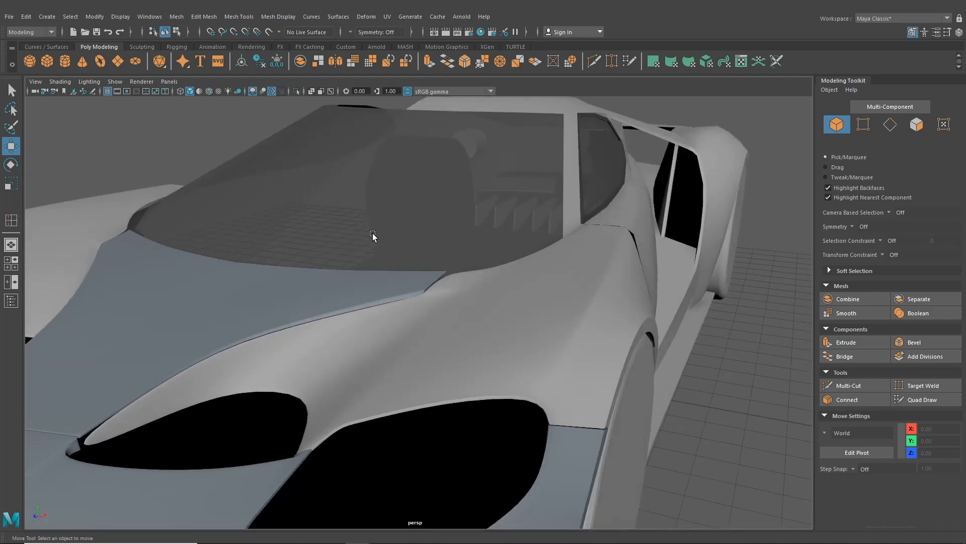
pyautogui.keyDown('alt'); pyautogui.moveTo(372, 233); pyautogui.dragTo(407, 305); pyautogui.keyUp('alt')
pyautogui.scroll(-2, 382, 328)
pyautogui.scroll(4, 391, 341)
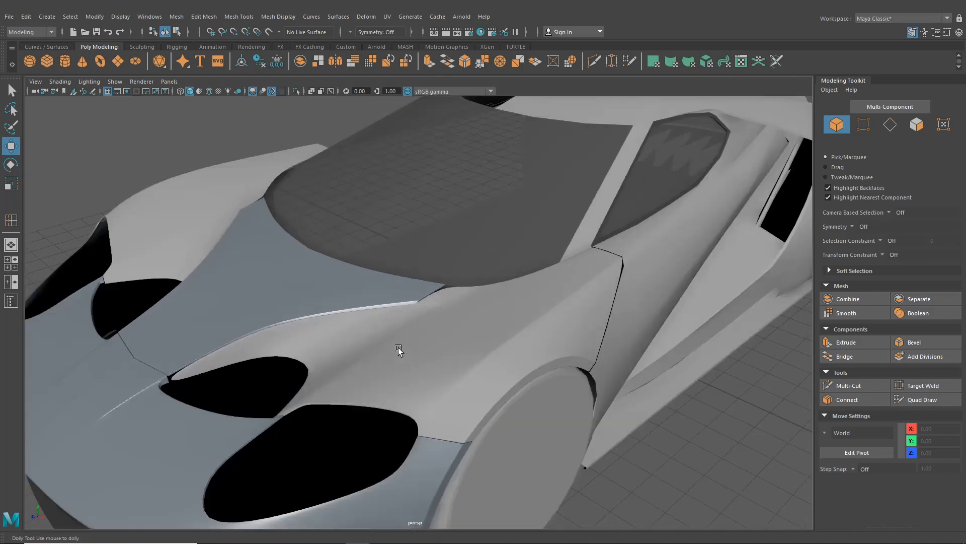
pyautogui.keyDown('alt'); pyautogui.moveTo(397, 347); pyautogui.dragTo(361, 395); pyautogui.keyUp('alt')
# - Select the fender again and switch it to unsmoothed display at the windshield border
pyautogui.click(317, 417)
pyautogui.press('1')
pyautogui.keyDown('alt'); pyautogui.moveTo(361, 395); pyautogui.dragTo(317, 389, button='middle'); pyautogui.keyUp('alt')
pyautogui.keyDown('alt'); pyautogui.moveTo(317, 388); pyautogui.dragTo(364, 367, button='right'); pyautogui.keyUp('alt')
pyautogui.keyDown('alt'); pyautogui.moveTo(364, 367); pyautogui.dragTo(343, 355); pyautogui.keyUp('alt')
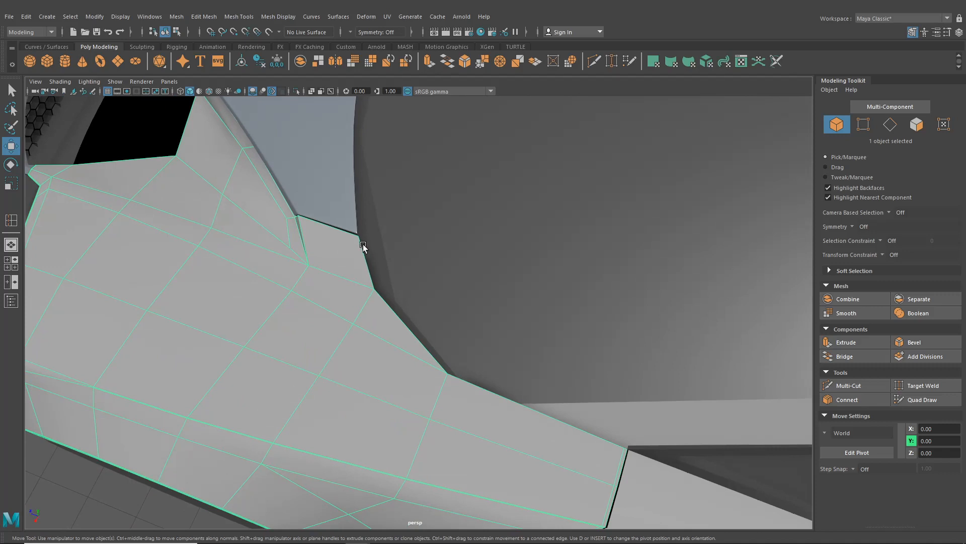
# - Start a Multi-Cut across the fender's border flange at the hood and windshield corner, just inside the windshield edge
pyautogui.click(593, 65)
pyautogui.keyDown('alt'); pyautogui.moveTo(489, 216); pyautogui.dragTo(500, 264, button='middle'); pyautogui.keyUp('alt')
pyautogui.keyDown('alt'); pyautogui.moveTo(443, 292); pyautogui.dragTo(524, 317, button='right'); pyautogui.keyUp('alt')
pyautogui.keyDown('alt'); pyautogui.moveTo(373, 274); pyautogui.dragTo(473, 353, button='middle'); pyautogui.keyUp('alt')
pyautogui.keyDown('alt'); pyautogui.moveTo(406, 317); pyautogui.dragTo(481, 431, button='right'); pyautogui.keyUp('alt')
pyautogui.keyDown('alt'); pyautogui.moveTo(481, 431); pyautogui.dragTo(363, 255); pyautogui.keyUp('alt')
pyautogui.keyDown('alt'); pyautogui.moveTo(363, 255); pyautogui.dragTo(400, 364, button='middle'); pyautogui.keyUp('alt')
pyautogui.keyDown('alt'); pyautogui.moveTo(322, 342); pyautogui.dragTo(376, 348, button='right'); pyautogui.keyUp('alt')
pyautogui.keyDown('alt'); pyautogui.moveTo(376, 348); pyautogui.dragTo(367, 272); pyautogui.keyUp('alt')
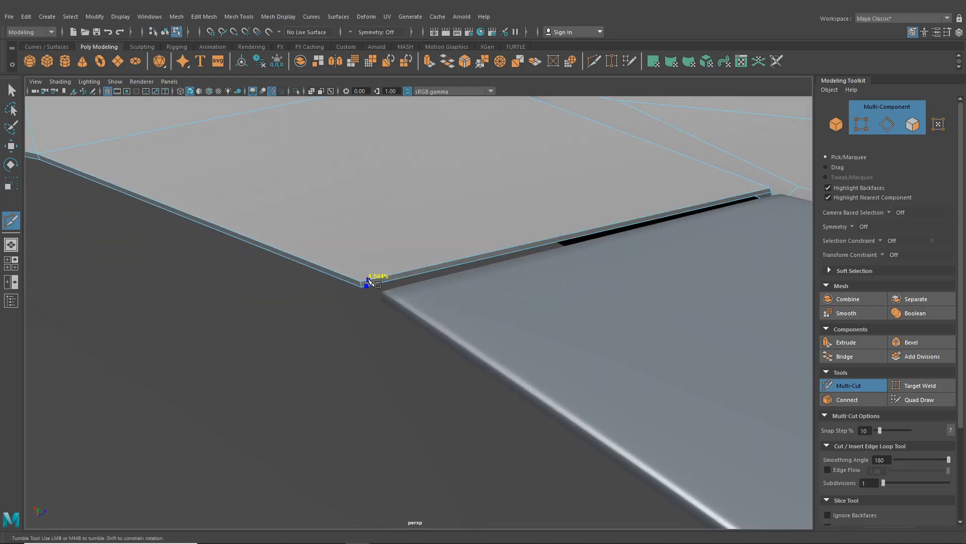
pyautogui.keyDown('alt'); pyautogui.moveTo(453, 342); pyautogui.dragTo(421, 322, button='right'); pyautogui.keyUp('alt')
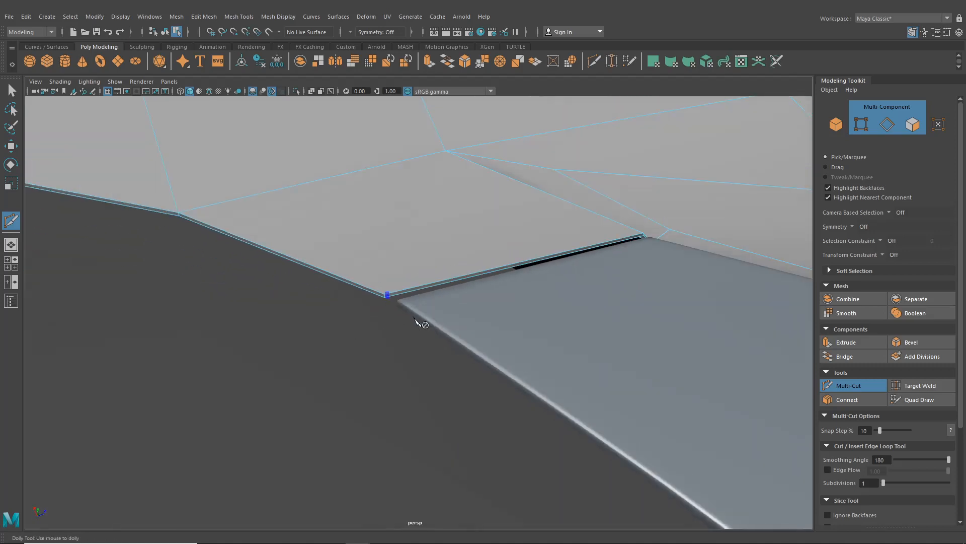
pyautogui.keyDown('alt'); pyautogui.moveTo(421, 322); pyautogui.dragTo(545, 317); pyautogui.keyUp('alt')
pyautogui.keyDown('alt'); pyautogui.moveTo(546, 317); pyautogui.dragTo(387, 373, button='middle'); pyautogui.keyUp('alt')
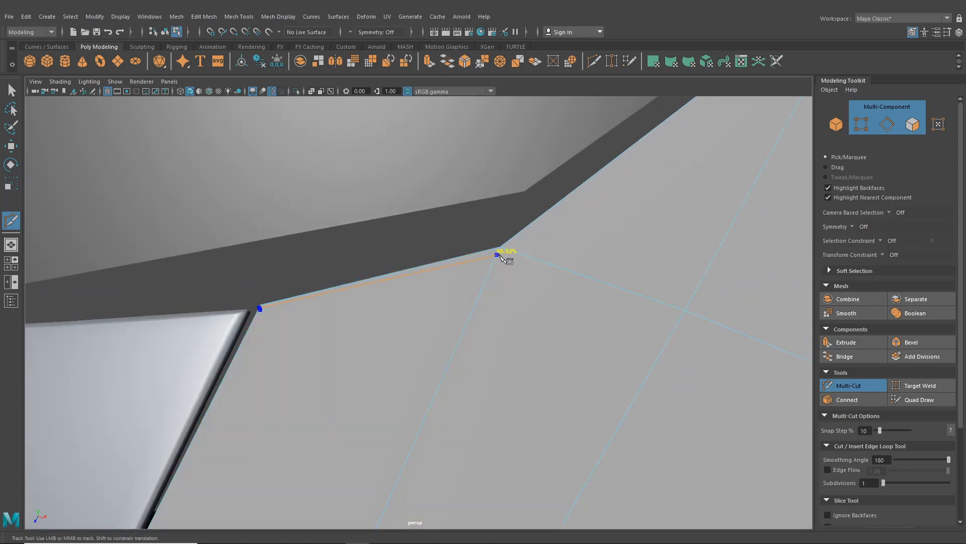
# - Continue the cut just inside the fender's windshield border through to its rear corner and complete it
pyautogui.keyDown('alt'); pyautogui.moveTo(502, 252); pyautogui.dragTo(458, 298, button='middle'); pyautogui.keyUp('alt')
pyautogui.moveTo(457, 298)
pyautogui.keyDown('alt'); pyautogui.mouseDown(button='right')
pyautogui.moveTo(506, 371)
pyautogui.moveTo(498, 297)
pyautogui.moveTo(448, 282)
pyautogui.mouseUp(button='right'); pyautogui.keyUp('alt')
pyautogui.keyDown('alt'); pyautogui.moveTo(544, 322); pyautogui.dragTo(422, 342); pyautogui.keyUp('alt')
pyautogui.keyDown('alt'); pyautogui.moveTo(578, 399); pyautogui.dragTo(380, 322, button='middle'); pyautogui.keyUp('alt')
pyautogui.keyDown('alt'); pyautogui.moveTo(379, 321); pyautogui.dragTo(455, 425, button='right'); pyautogui.keyUp('alt')
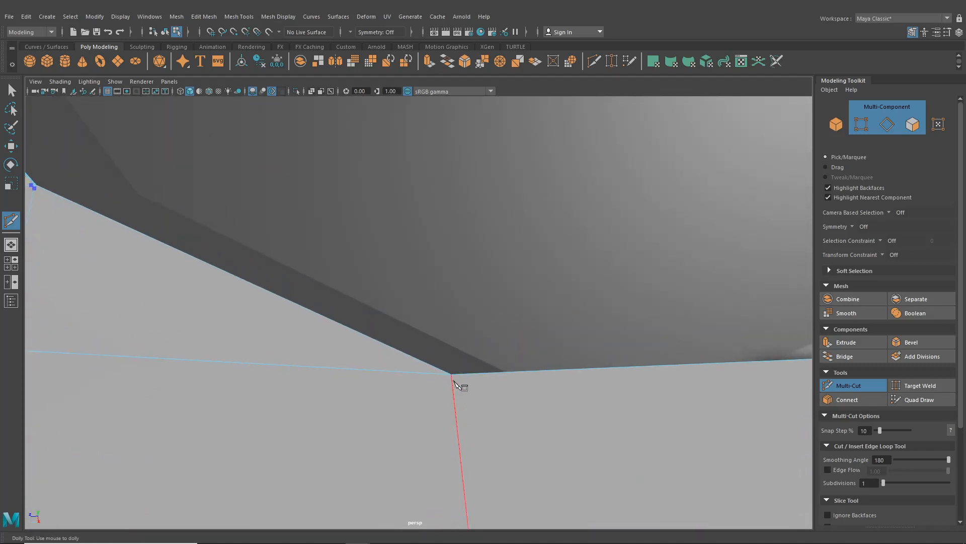
pyautogui.scroll(-5, 481, 383)
pyautogui.keyDown('alt'); pyautogui.moveTo(572, 409); pyautogui.dragTo(371, 369); pyautogui.keyUp('alt')
pyautogui.keyDown('alt'); pyautogui.moveTo(371, 347); pyautogui.dragTo(355, 322, button='middle'); pyautogui.keyUp('alt')
pyautogui.keyDown('alt'); pyautogui.moveTo(355, 322); pyautogui.dragTo(453, 443, button='right'); pyautogui.keyUp('alt')
pyautogui.keyDown('alt'); pyautogui.moveTo(453, 443); pyautogui.dragTo(418, 394, button='middle'); pyautogui.keyUp('alt')
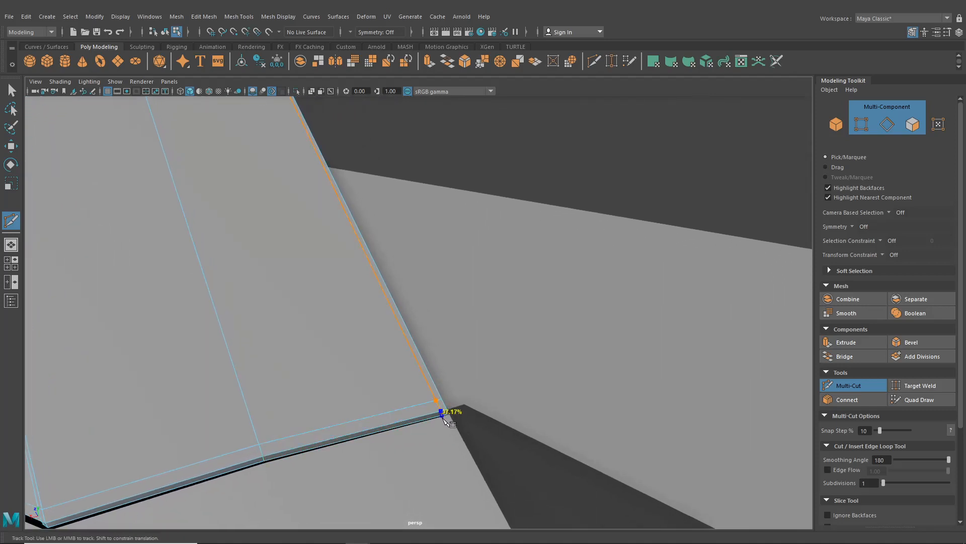
pyautogui.click(11, 91)
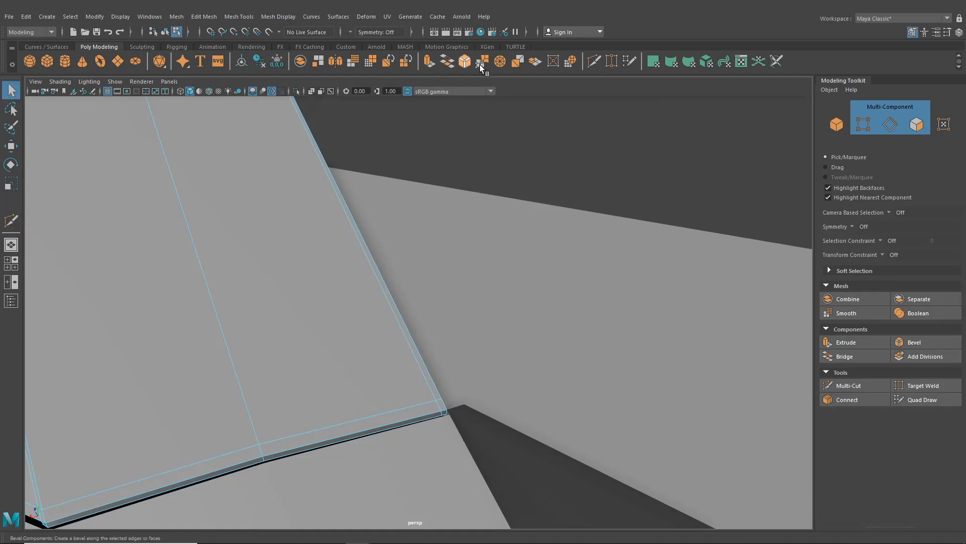
# - Target Weld the stray vertex onto its neighbour at the fender's first inner corner along the windshield border
pyautogui.click(612, 61)
pyautogui.scroll(-3, 562, 212)
pyautogui.keyDown('alt'); pyautogui.moveTo(563, 212); pyautogui.dragTo(683, 285); pyautogui.keyUp('alt')
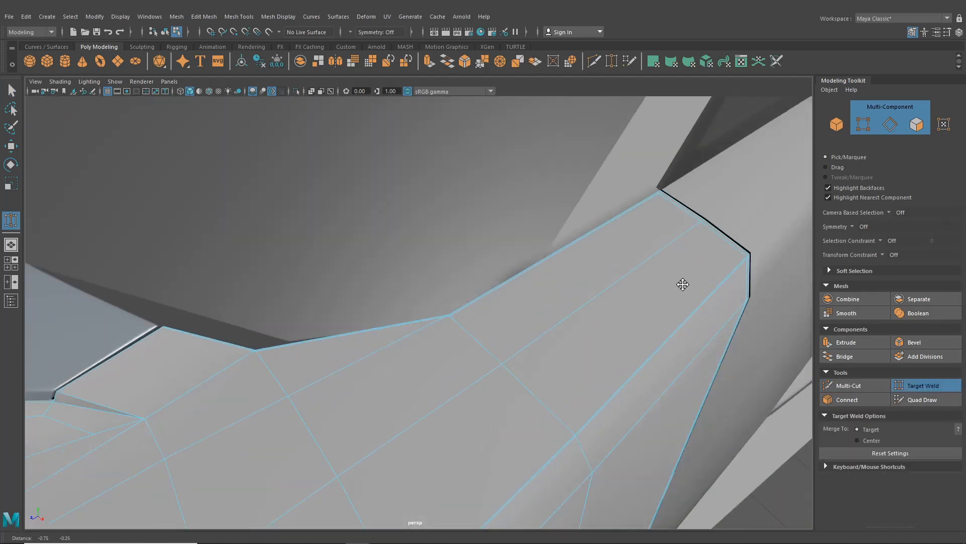
pyautogui.scroll(3, 549, 291)
pyautogui.moveTo(548, 256); pyautogui.dragTo(502, 257, button='right')
pyautogui.keyDown('alt'); pyautogui.moveTo(506, 267); pyautogui.dragTo(509, 322); pyautogui.keyUp('alt')
pyautogui.keyDown('alt'); pyautogui.moveTo(508, 322); pyautogui.dragTo(501, 227, button='middle'); pyautogui.keyUp('alt')
pyautogui.keyDown('alt'); pyautogui.moveTo(453, 322); pyautogui.dragTo(526, 365, button='right'); pyautogui.keyUp('alt')
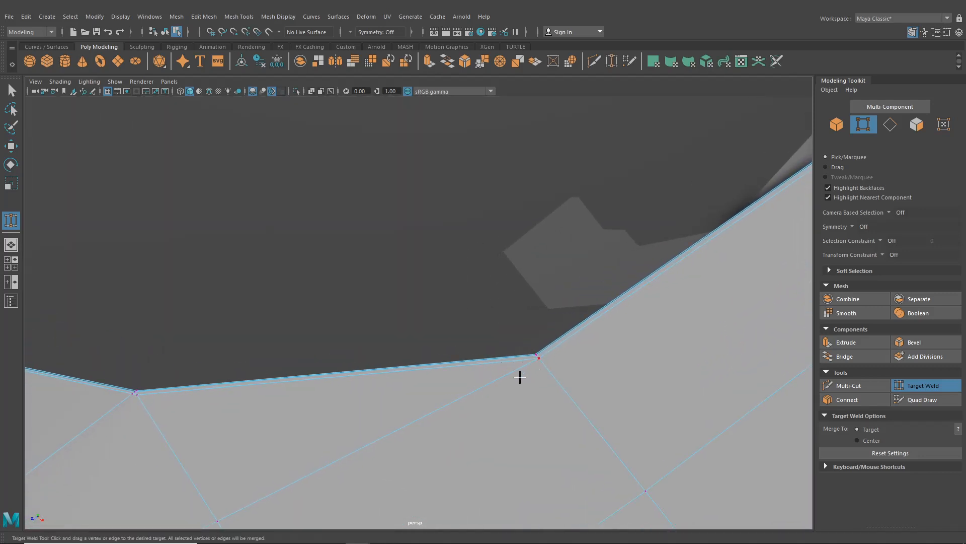
# - Weld the doubled vertices at the next corner of the fender's windshield border, closer to the hood
pyautogui.keyDown('alt'); pyautogui.moveTo(444, 390); pyautogui.dragTo(721, 306, button='middle'); pyautogui.keyUp('alt')
pyautogui.keyDown('alt'); pyautogui.moveTo(371, 308); pyautogui.dragTo(468, 414, button='right'); pyautogui.keyUp('alt')
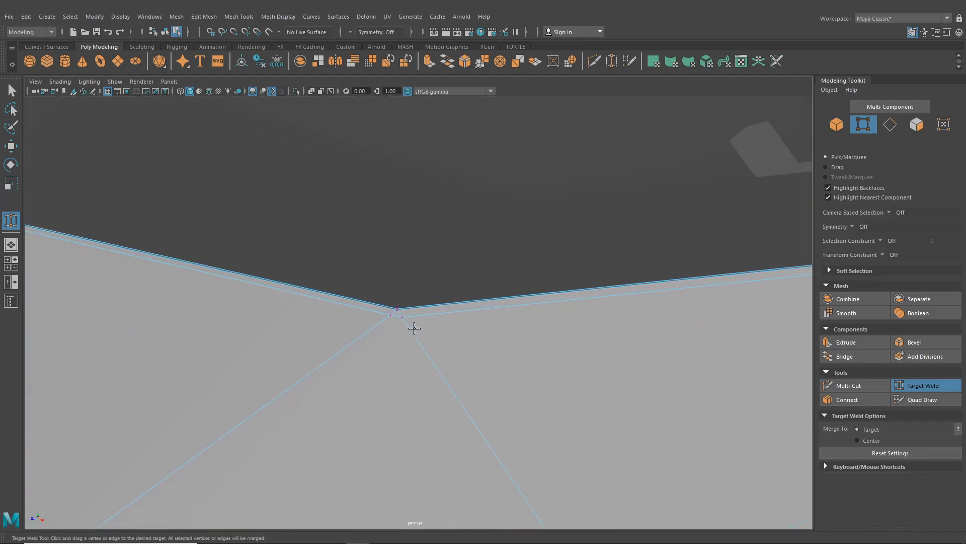
pyautogui.press('q')
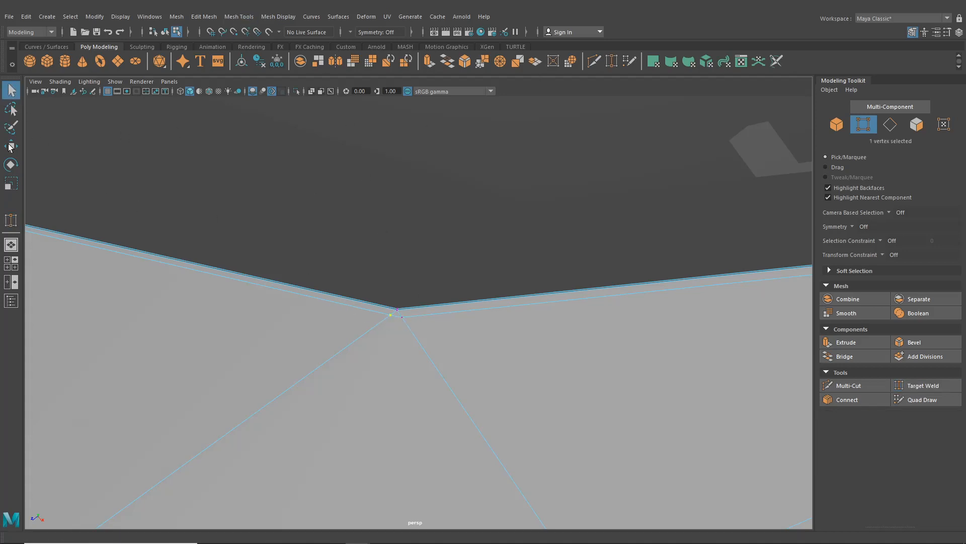
pyautogui.click(8, 222)
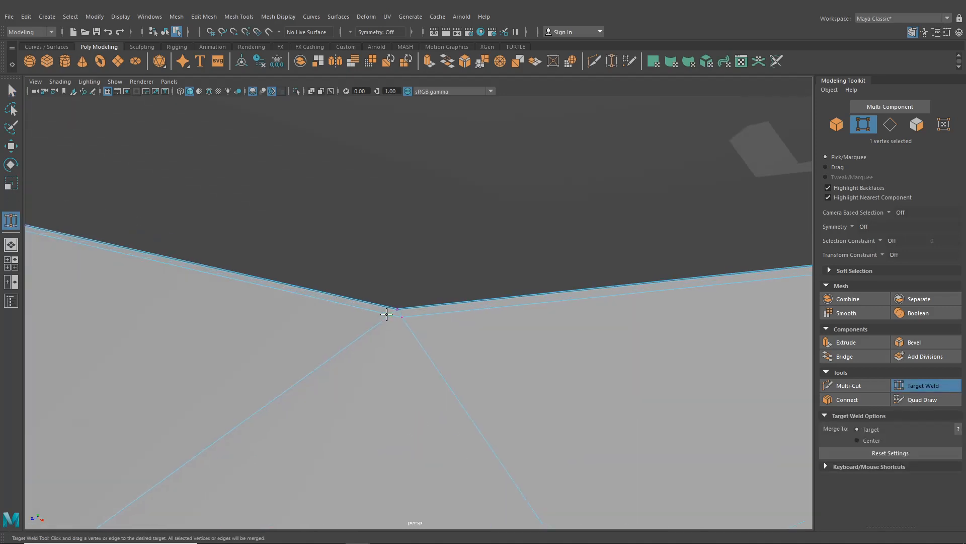
pyautogui.keyDown('alt'); pyautogui.moveTo(405, 324); pyautogui.dragTo(508, 323); pyautogui.keyUp('alt')
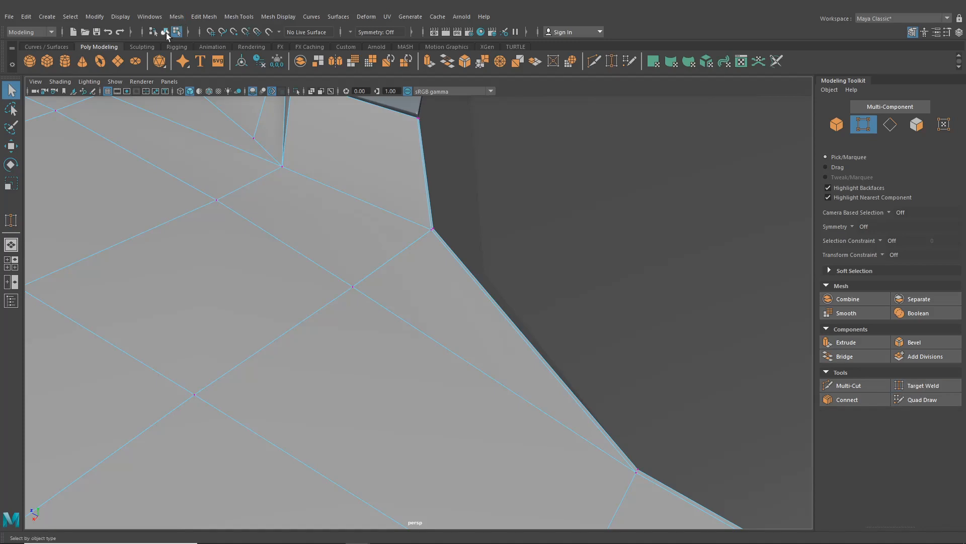
# - Return to object mode, deselect everything, and examine the fender's smoothed surface from the headlight to the windshield border
pyautogui.click(165, 32)
pyautogui.press('f')
pyautogui.click(81, 143)
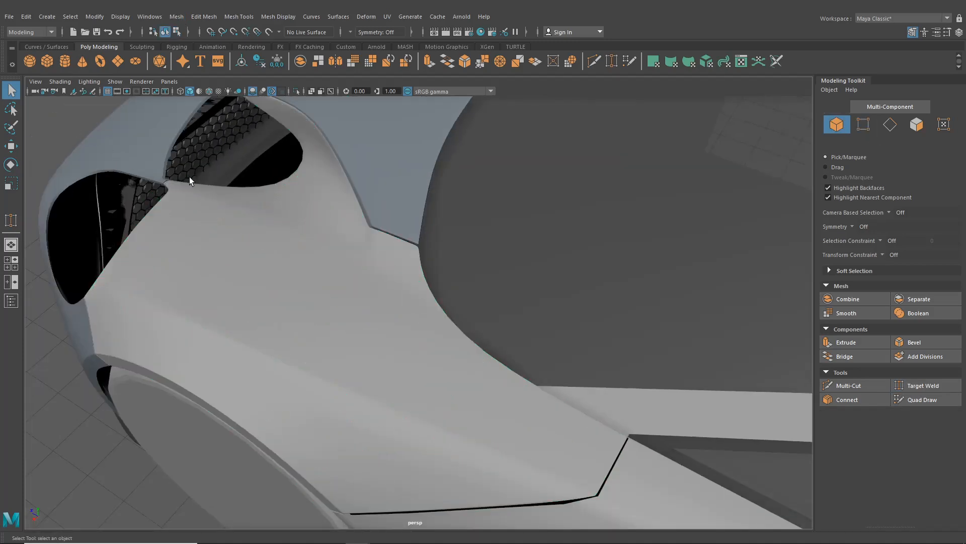
pyautogui.keyDown('alt'); pyautogui.moveTo(360, 336); pyautogui.dragTo(281, 289); pyautogui.keyUp('alt')
pyautogui.keyDown('alt'); pyautogui.moveTo(281, 289); pyautogui.dragTo(329, 309, button='right'); pyautogui.keyUp('alt')
pyautogui.keyDown('alt'); pyautogui.moveTo(329, 309); pyautogui.dragTo(382, 352); pyautogui.keyUp('alt')
# - Move the unsmoothed fender's border vertex beside the hood's rear corner, at the crease start, to about X 3.80, Y 5.60, Z 9.78
pyautogui.click(395, 324)
pyautogui.scroll(3, 395, 324)
pyautogui.keyDown('alt'); pyautogui.moveTo(381, 352); pyautogui.dragTo(448, 303, button='middle'); pyautogui.keyUp('alt')
pyautogui.scroll(3, 448, 303)
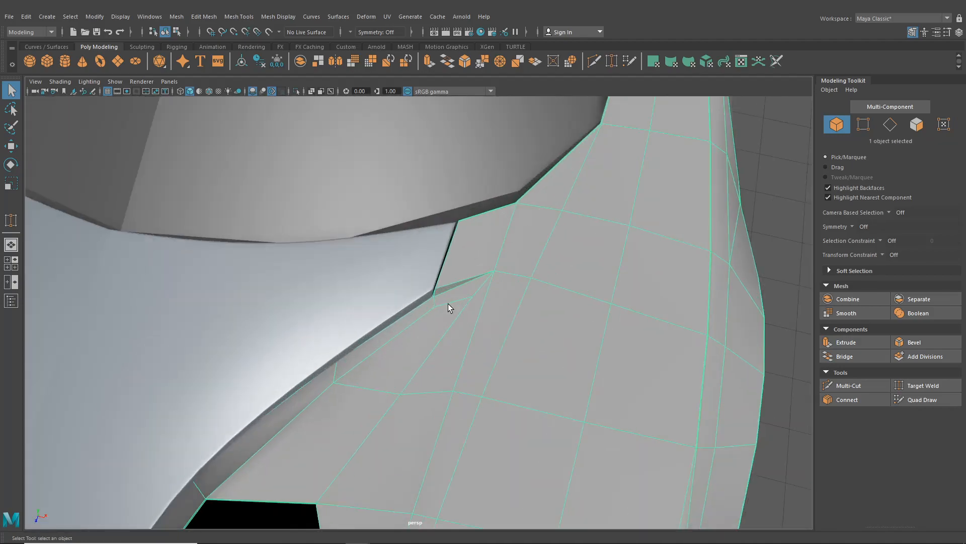
pyautogui.keyDown('alt'); pyautogui.moveTo(467, 275); pyautogui.dragTo(447, 312); pyautogui.keyUp('alt')
pyautogui.moveTo(439, 258); pyautogui.dragTo(422, 334, button='right')
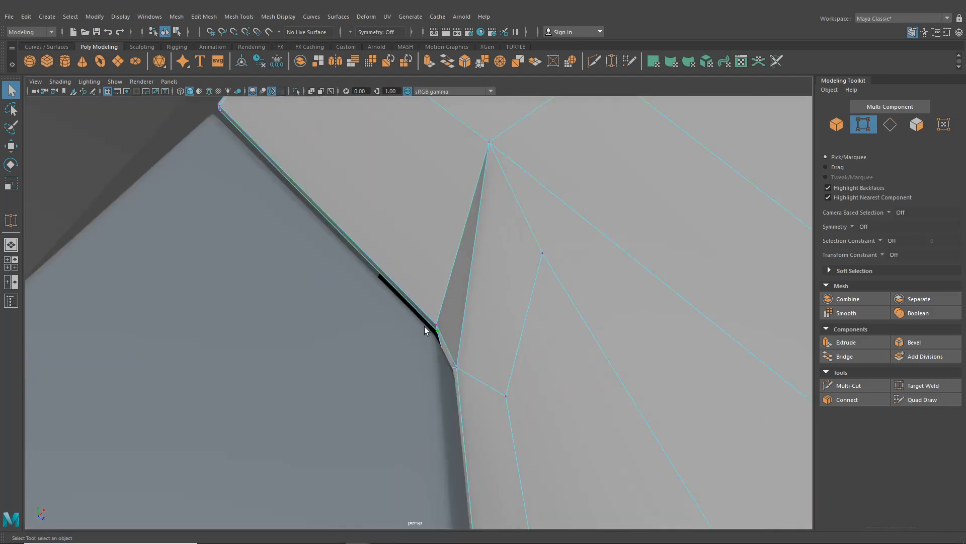
pyautogui.click(13, 150)
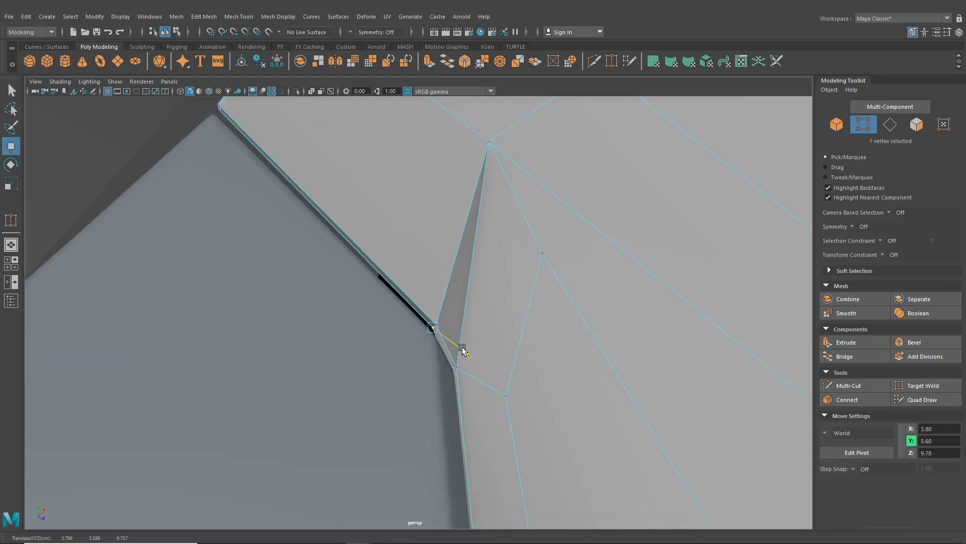
# - Multi-Cut an edge from just beside the fender's border vertex at the hood corner to the crease's tip vertex, and return to object mode
pyautogui.click(594, 61)
pyautogui.scroll(2, 463, 298)
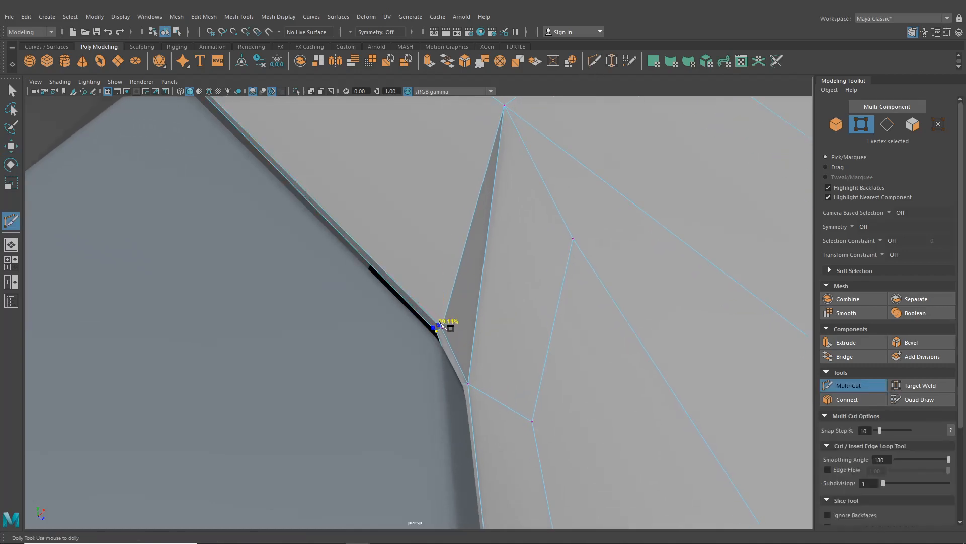
pyautogui.keyDown('alt'); pyautogui.moveTo(440, 325); pyautogui.dragTo(485, 267); pyautogui.keyUp('alt')
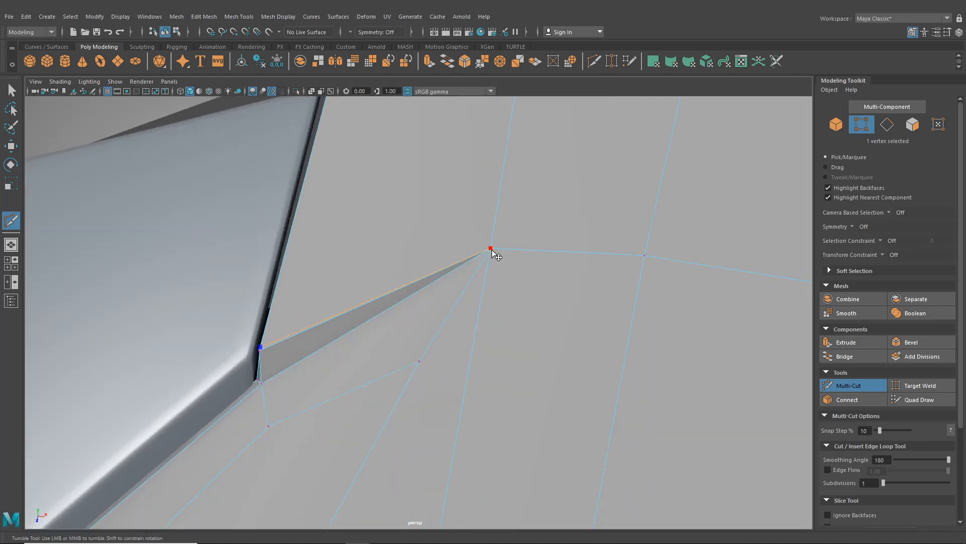
pyautogui.click(12, 93)
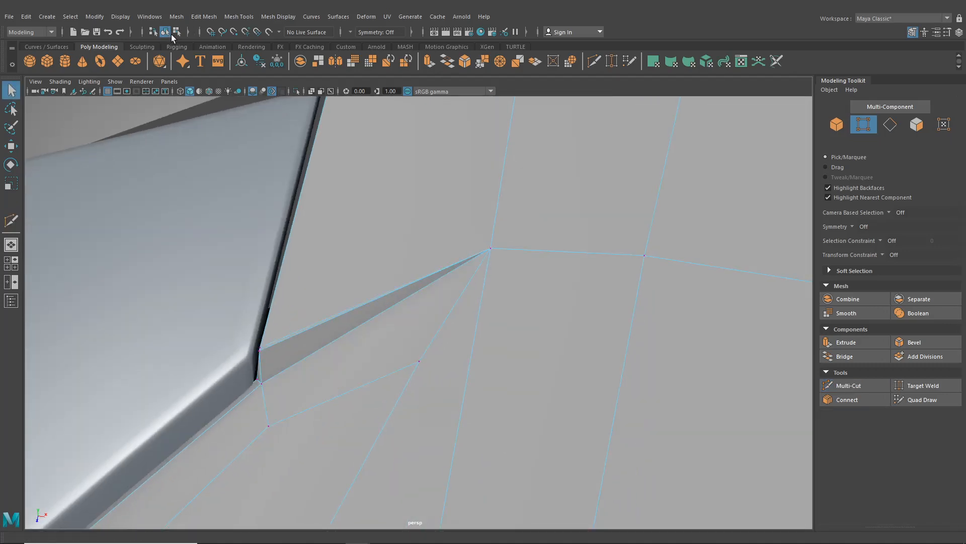
pyautogui.click(168, 33)
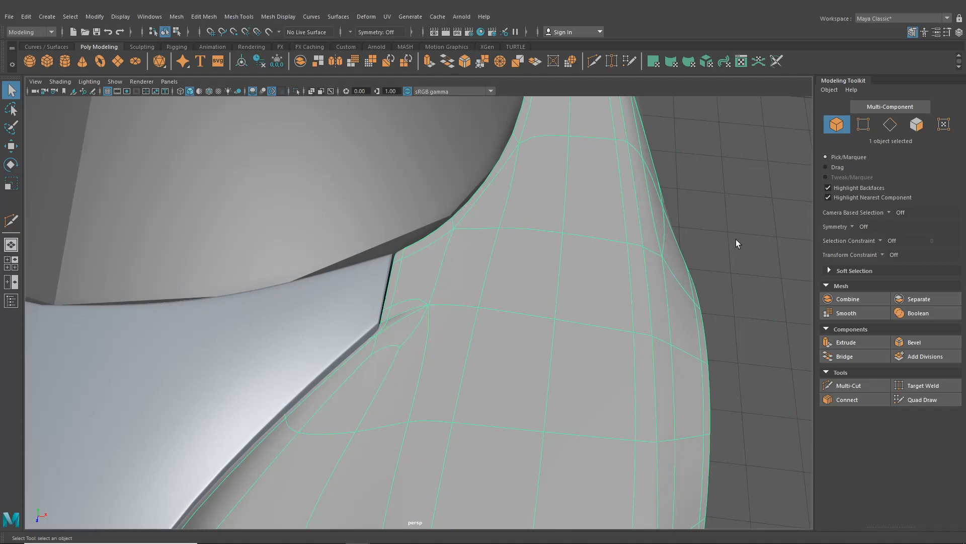
# - Examine the smoothed fender around the hood corner crease, and reselect it in unsmoothed display to check its edge flow
pyautogui.click(736, 239)
pyautogui.keyDown('alt'); pyautogui.moveTo(735, 240); pyautogui.dragTo(412, 333); pyautogui.keyUp('alt')
pyautogui.click(523, 275)
pyautogui.keyDown('alt'); pyautogui.moveTo(412, 333); pyautogui.dragTo(416, 307, button='middle'); pyautogui.keyUp('alt')
pyautogui.scroll(3, 440, 336)
pyautogui.keyDown('alt'); pyautogui.moveTo(440, 336); pyautogui.dragTo(355, 296); pyautogui.keyUp('alt')
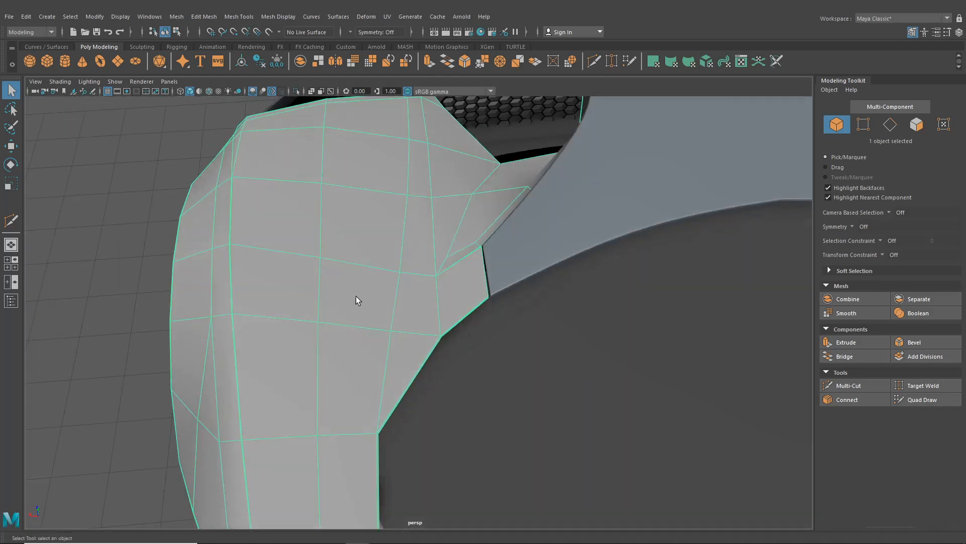
pyautogui.scroll(-2, 362, 298)
pyautogui.scroll(-5, 381, 291)
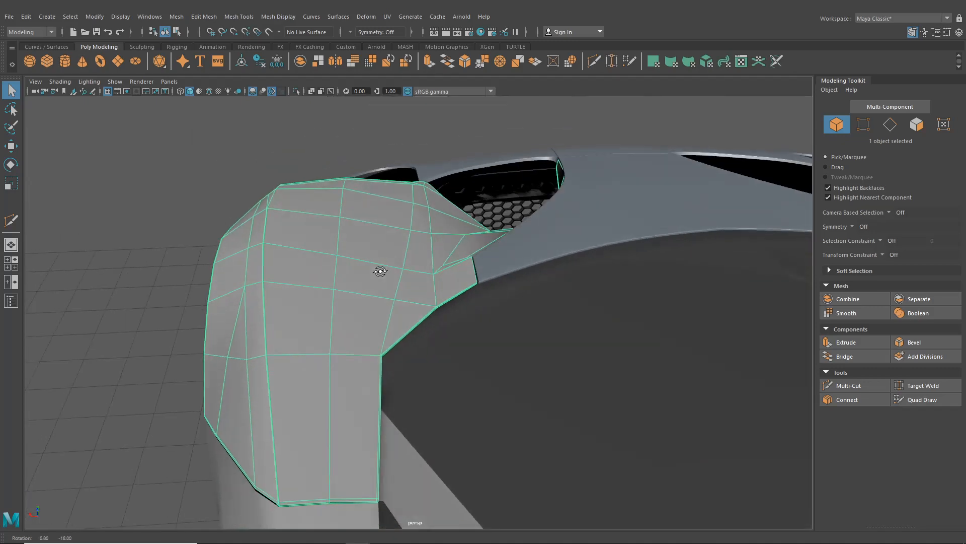
# - In the top view, move the three fender vertices at the windshield border corner nearest the hood to Z 8.49
pyautogui.click(11, 263)
pyautogui.press('space')
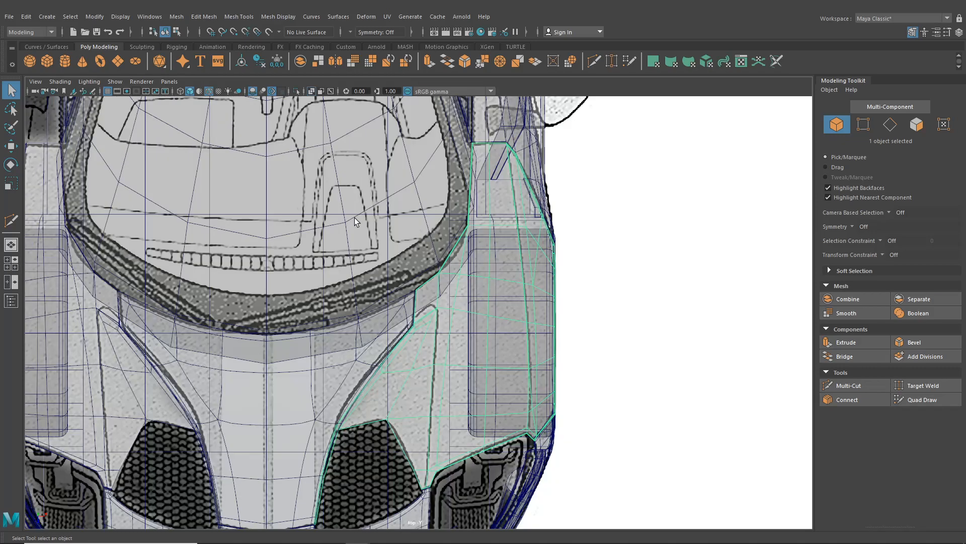
pyautogui.scroll(4, 355, 218)
pyautogui.keyDown('alt'); pyautogui.moveTo(403, 192); pyautogui.dragTo(398, 204, button='middle'); pyautogui.keyUp('alt')
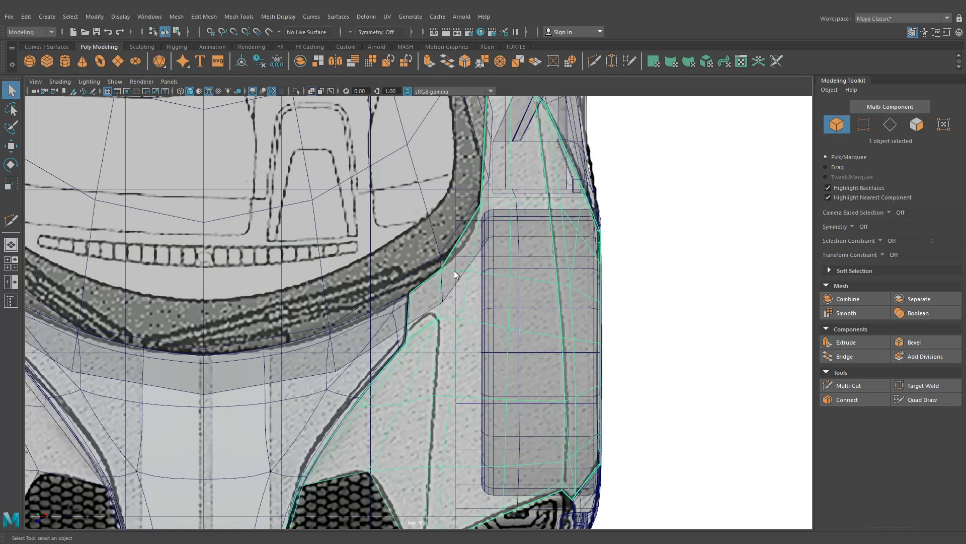
pyautogui.moveTo(453, 274); pyautogui.dragTo(406, 255, button='right')
pyautogui.click(5, 146)
pyautogui.scroll(2, 381, 259)
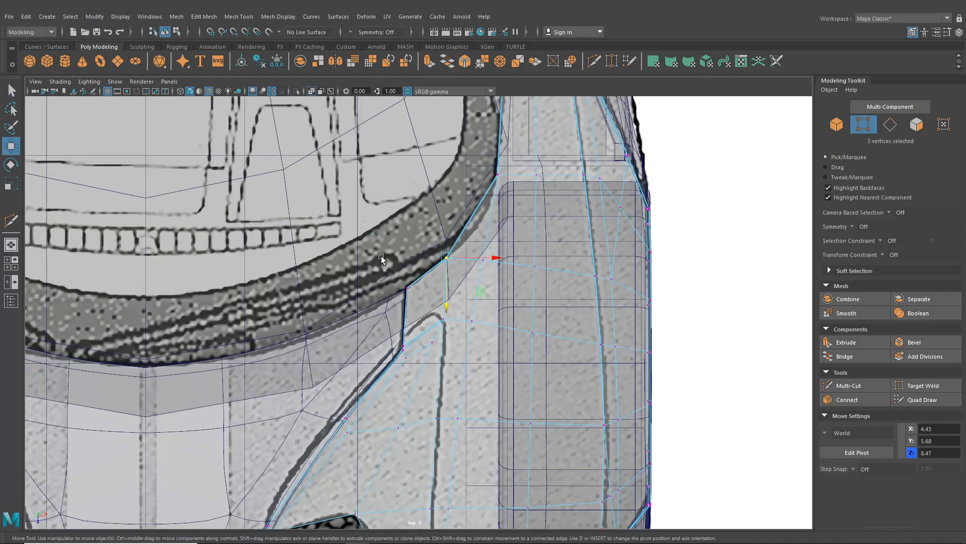
pyautogui.moveTo(448, 306); pyautogui.dragTo(447, 308)
pyautogui.keyDown('alt'); pyautogui.moveTo(446, 373); pyautogui.dragTo(451, 265, button='middle'); pyautogui.keyUp('alt')
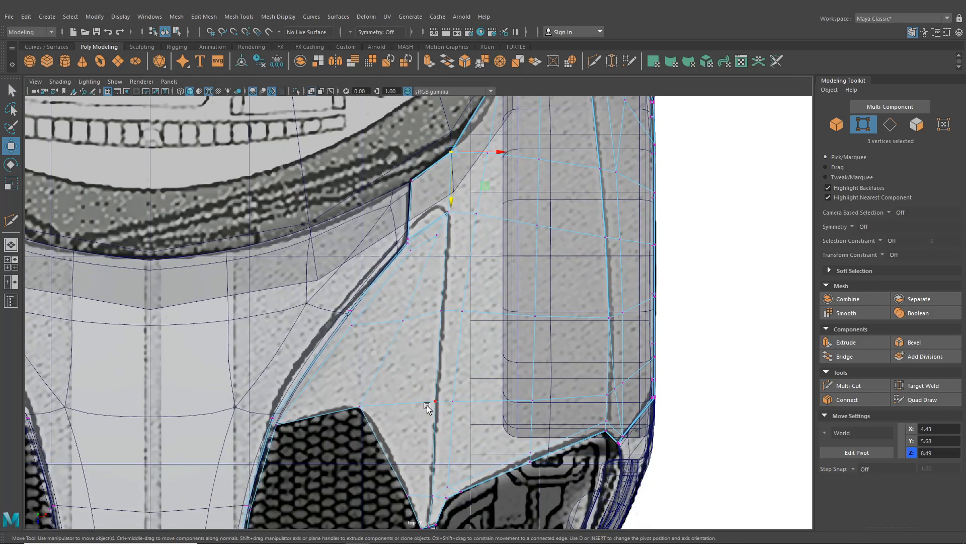
# - Move the two fender vertices inside the crease area to X 3.78, Z 10.92 and X 4.29, Z 9.71
pyautogui.keyDown('alt'); pyautogui.moveTo(427, 408); pyautogui.dragTo(428, 380, button='middle'); pyautogui.keyUp('alt')
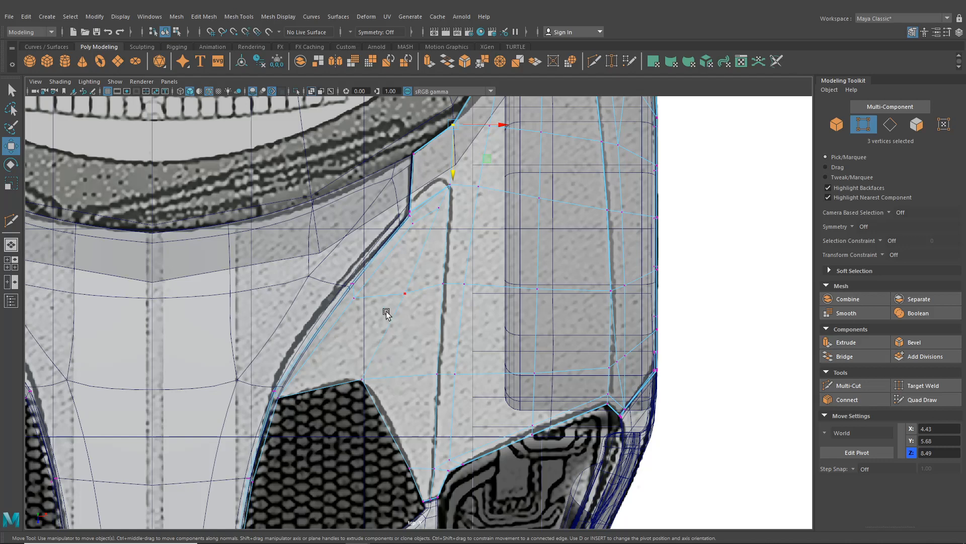
pyautogui.click(405, 293)
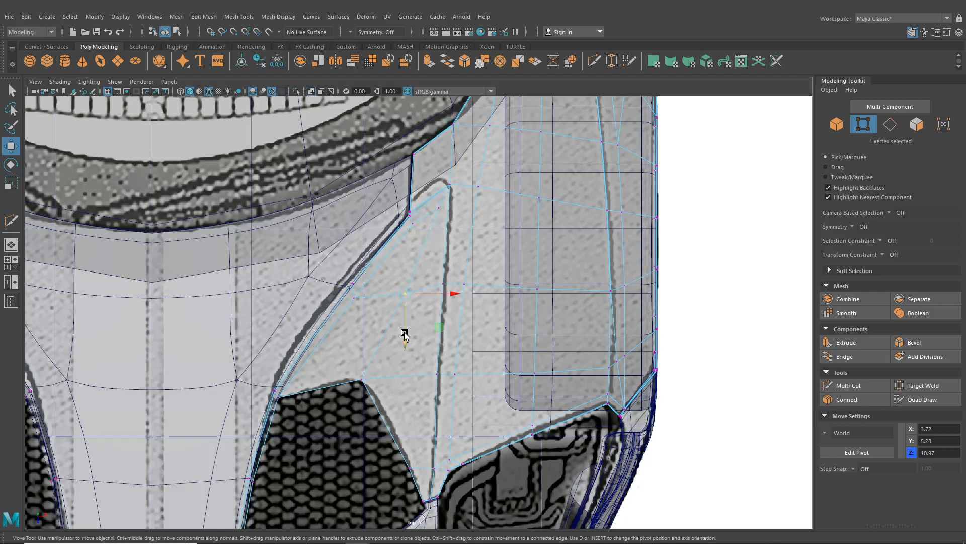
pyautogui.moveTo(404, 334); pyautogui.dragTo(407, 330)
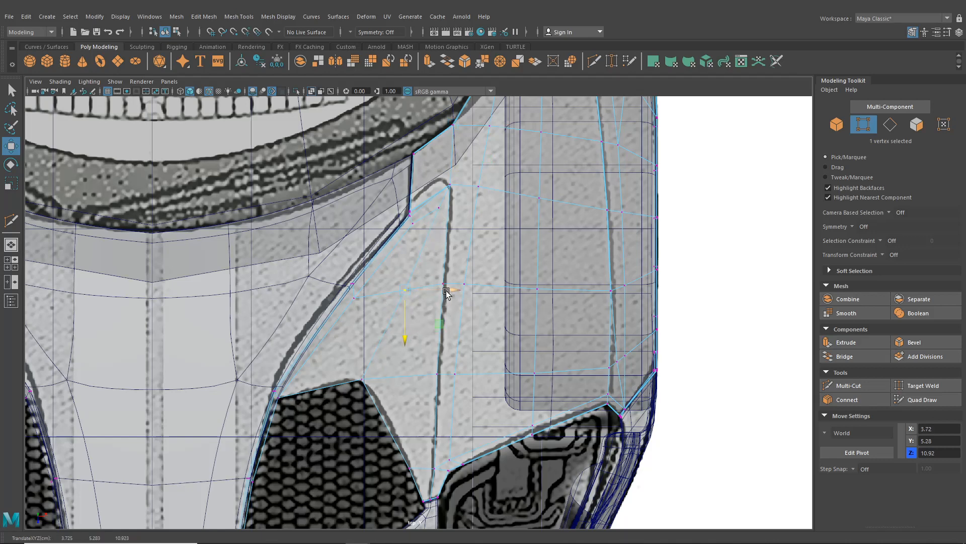
pyautogui.moveTo(451, 293); pyautogui.dragTo(449, 291)
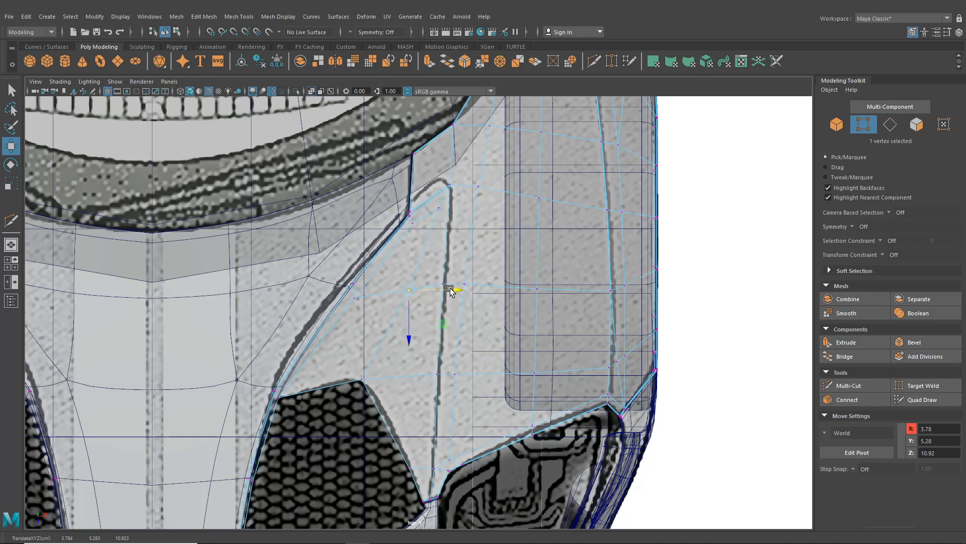
pyautogui.click(438, 213)
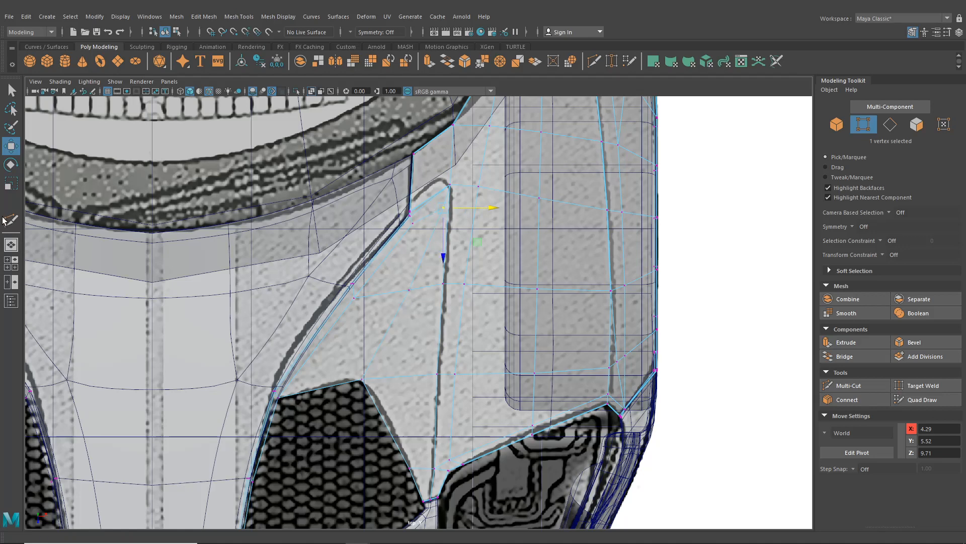
# - Show the hood unsmoothed with its vertices editable, and frame its rear corner against the fender in the four-view layout
pyautogui.click(9, 245)
pyautogui.keyDown('alt'); pyautogui.moveTo(384, 326); pyautogui.dragTo(624, 318); pyautogui.keyUp('alt')
pyautogui.click(313, 302)
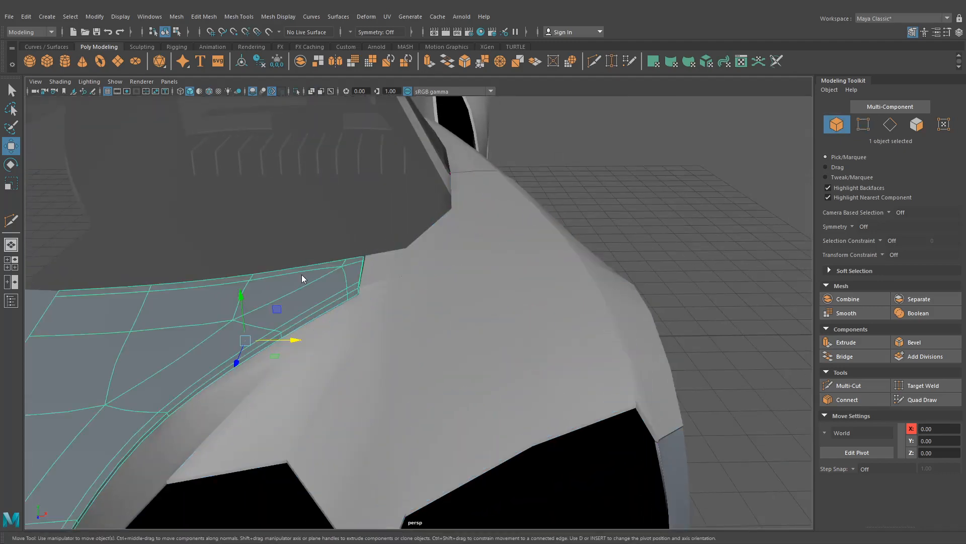
pyautogui.press('1')
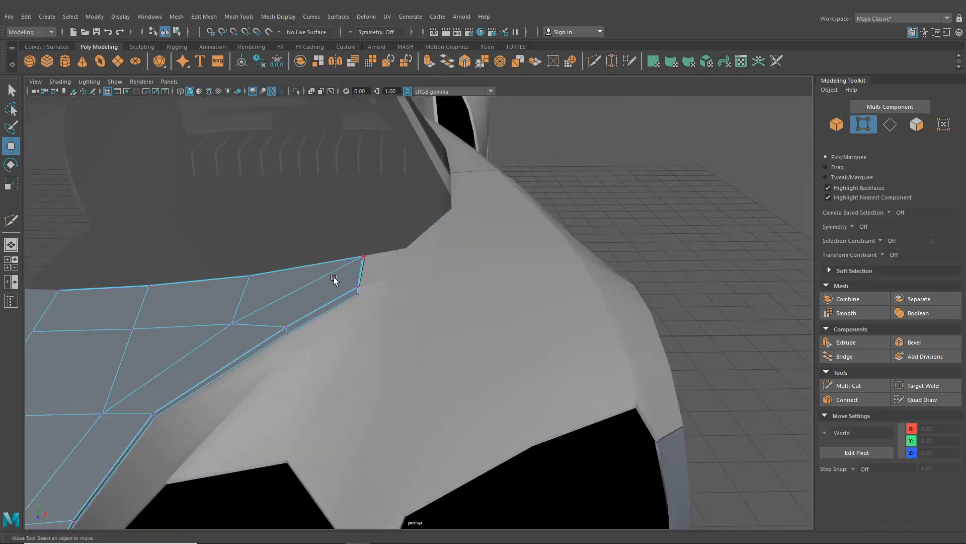
pyautogui.click(9, 263)
pyautogui.scroll(3, 233, 198)
pyautogui.keyDown('alt'); pyautogui.moveTo(256, 185); pyautogui.dragTo(307, 264, button='middle'); pyautogui.keyUp('alt')
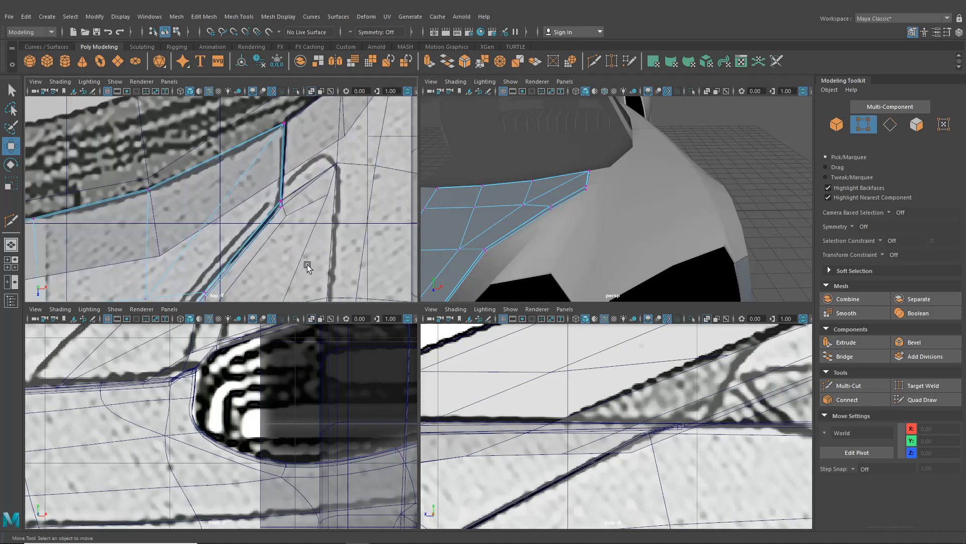
# - Edit hood and fender vertices together and move the nine at their shared rear corner to X 3.77, Y 5.60, Z 9.68
pyautogui.scroll(2, 302, 257)
pyautogui.moveTo(309, 176); pyautogui.dragTo(283, 181, button='right')
pyautogui.moveTo(309, 204); pyautogui.dragTo(302, 190)
pyautogui.keyDown('alt'); pyautogui.moveTo(294, 231); pyautogui.dragTo(309, 173, button='middle'); pyautogui.keyUp('alt')
pyautogui.keyDown('alt'); pyautogui.moveTo(511, 205); pyautogui.dragTo(520, 204, button='middle'); pyautogui.keyUp('alt')
pyautogui.scroll(3, 519, 199)
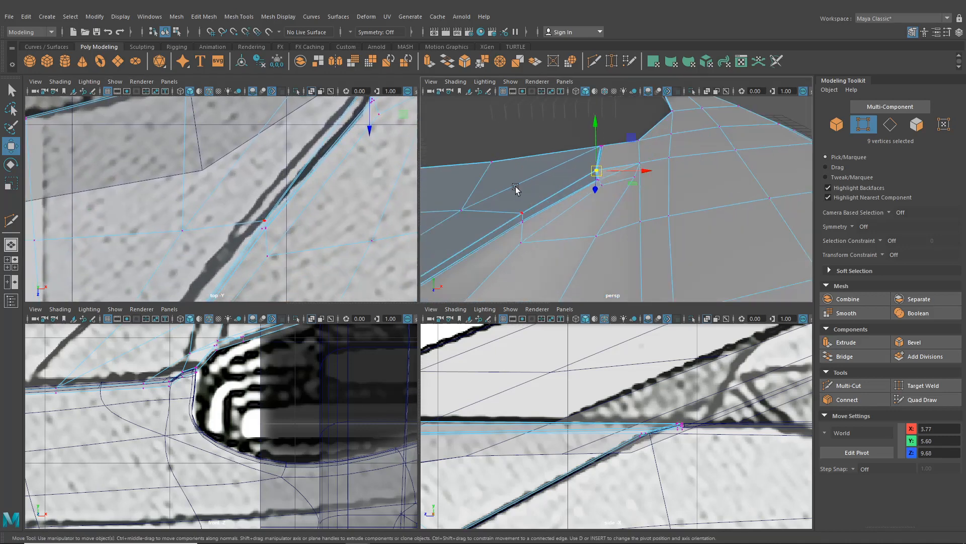
# - Align vertex pairs farther forward along the hood and fender seam, at X 2.84, Z 10.72 and X 1.82, Z 12.51
pyautogui.moveTo(533, 217); pyautogui.dragTo(534, 218)
pyautogui.moveTo(265, 225); pyautogui.dragTo(251, 219)
pyautogui.keyDown('alt'); pyautogui.moveTo(250, 249); pyautogui.dragTo(337, 106, button='middle'); pyautogui.keyUp('alt')
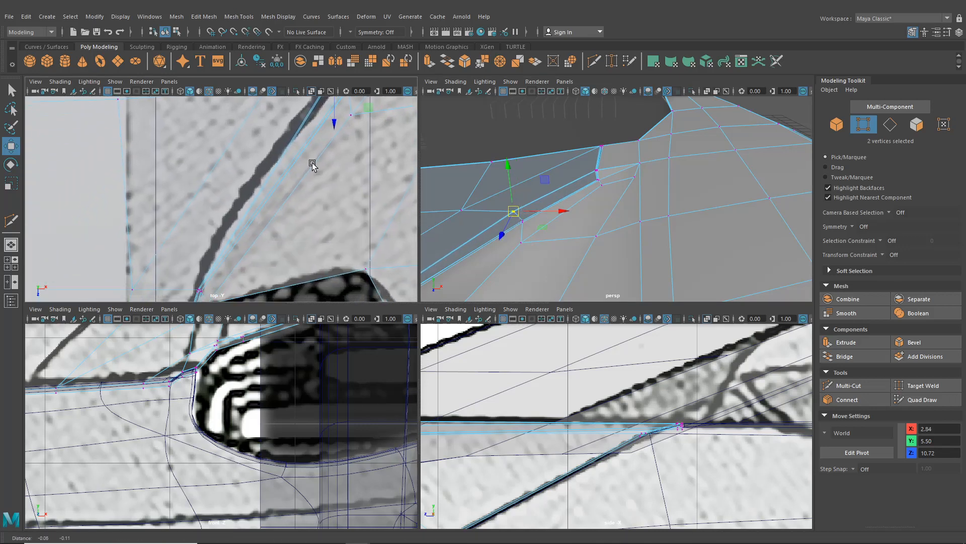
pyautogui.keyDown('alt'); pyautogui.moveTo(275, 215); pyautogui.dragTo(311, 185, button='middle'); pyautogui.keyUp('alt')
pyautogui.moveTo(227, 253); pyautogui.dragTo(262, 272)
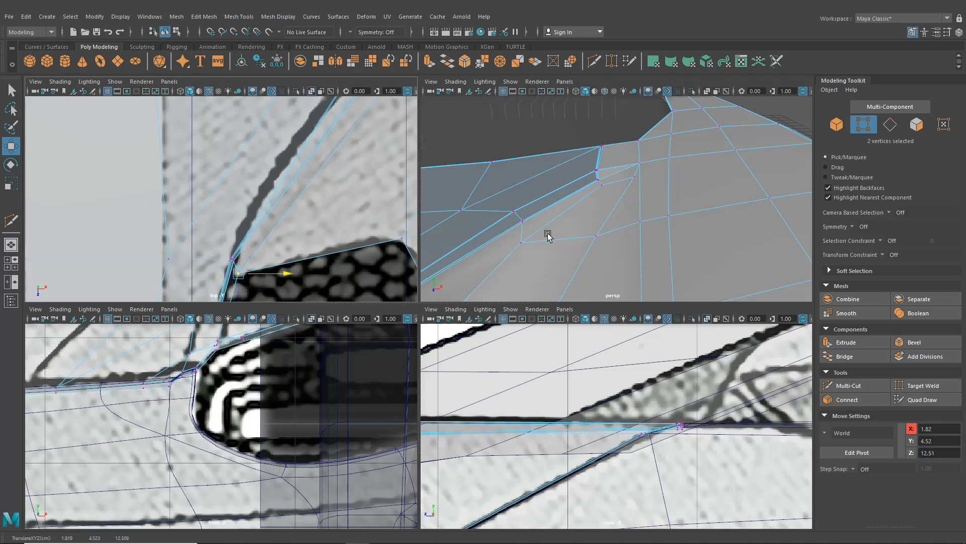
# - Adjust an interior hood vertex to X 1.17, Z 10.92, and return to object mode with both panels smoothed
pyautogui.scroll(-3, 548, 235)
pyautogui.scroll(-5, 332, 221)
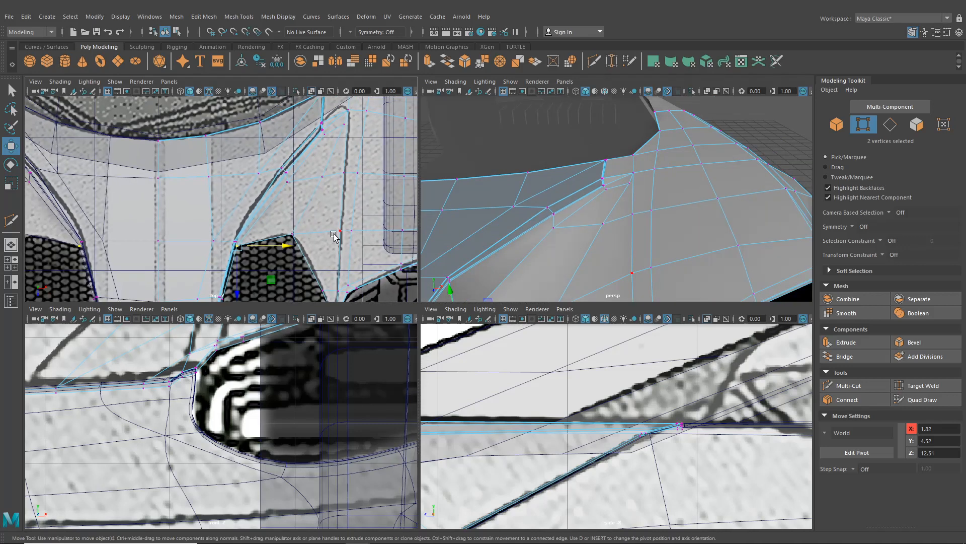
pyautogui.scroll(4, 333, 236)
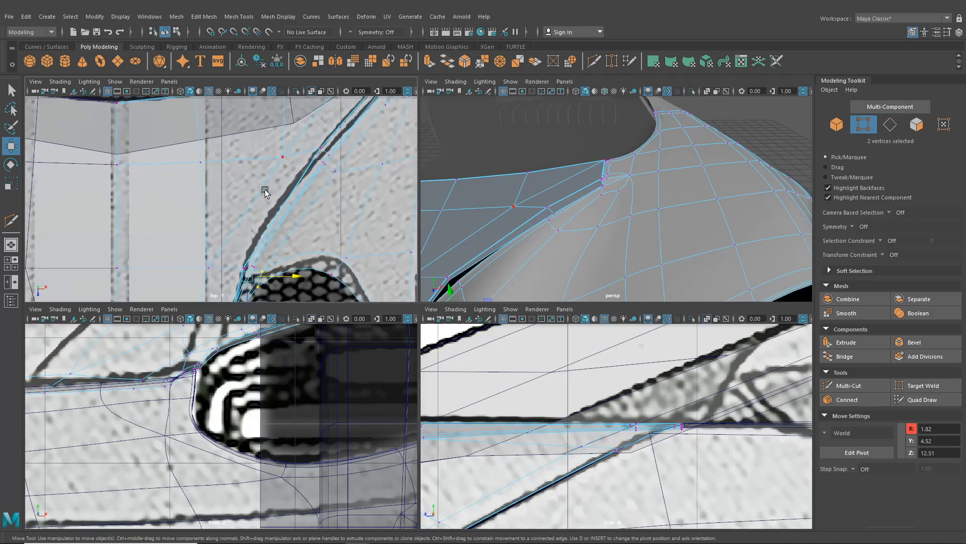
pyautogui.click(236, 181)
pyautogui.press('3')
pyautogui.press('space')
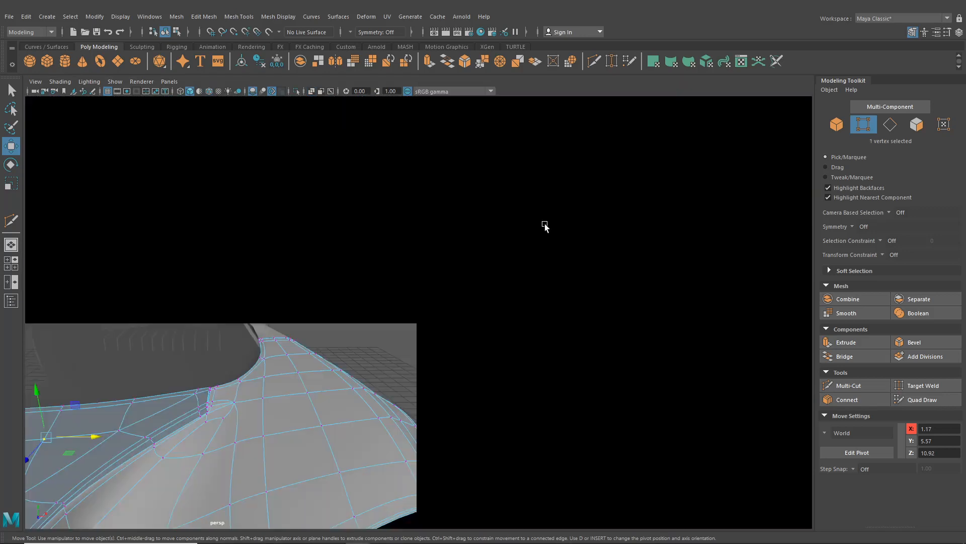
pyautogui.click(166, 32)
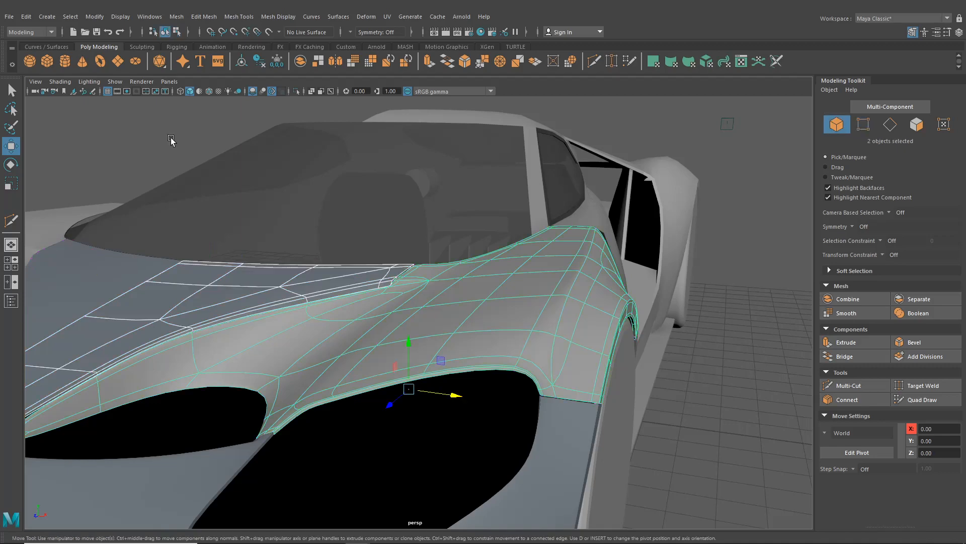
# - Show the front fender unsmoothed with its vertices editable, framing the area above the wheel arch
pyautogui.click(170, 140)
pyautogui.keyDown('alt'); pyautogui.moveTo(174, 146); pyautogui.dragTo(237, 196, button='right'); pyautogui.keyUp('alt')
pyautogui.keyDown('alt'); pyautogui.moveTo(237, 196); pyautogui.dragTo(346, 359); pyautogui.keyUp('alt')
pyautogui.keyDown('alt'); pyautogui.moveTo(367, 391); pyautogui.dragTo(463, 361); pyautogui.keyUp('alt')
pyautogui.click(404, 365)
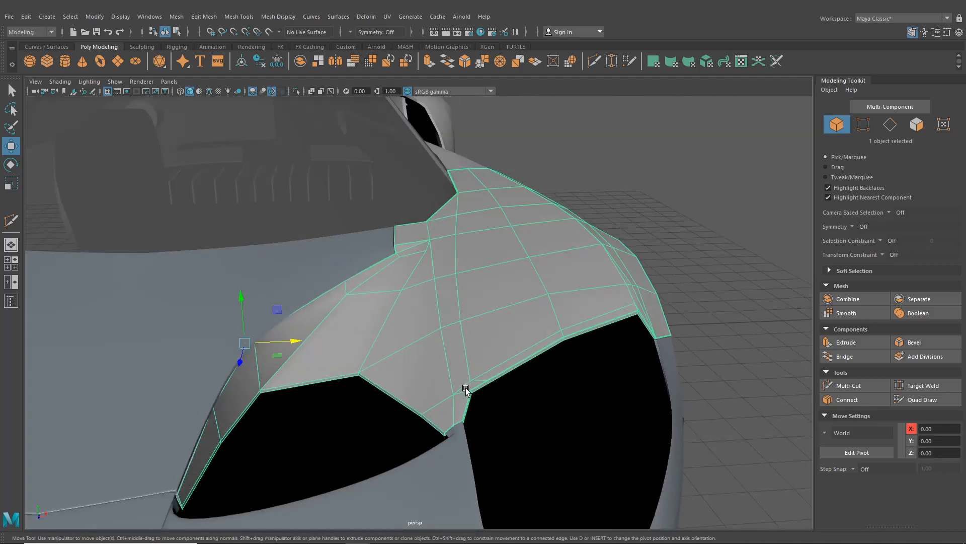
pyautogui.moveTo(453, 255); pyautogui.dragTo(402, 267, button='right')
pyautogui.keyDown('alt'); pyautogui.moveTo(466, 304); pyautogui.dragTo(495, 309); pyautogui.keyUp('alt')
# - Shift three successive vertices on the fender's inner lengthwise loop sideways to about X 4.12, X 4.20 and X 4.34
pyautogui.click(440, 341)
pyautogui.scroll(2, 457, 345)
pyautogui.scroll(2, 476, 325)
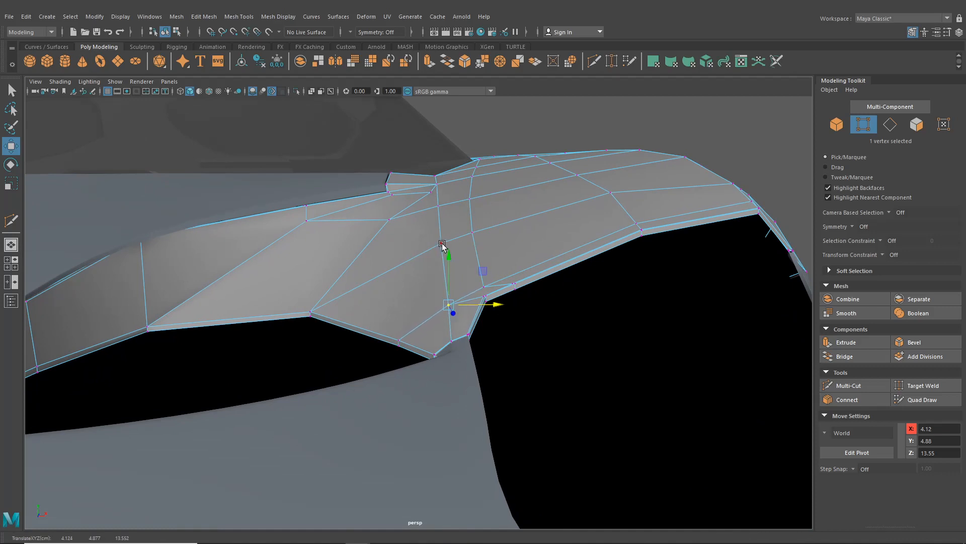
pyautogui.click(442, 245)
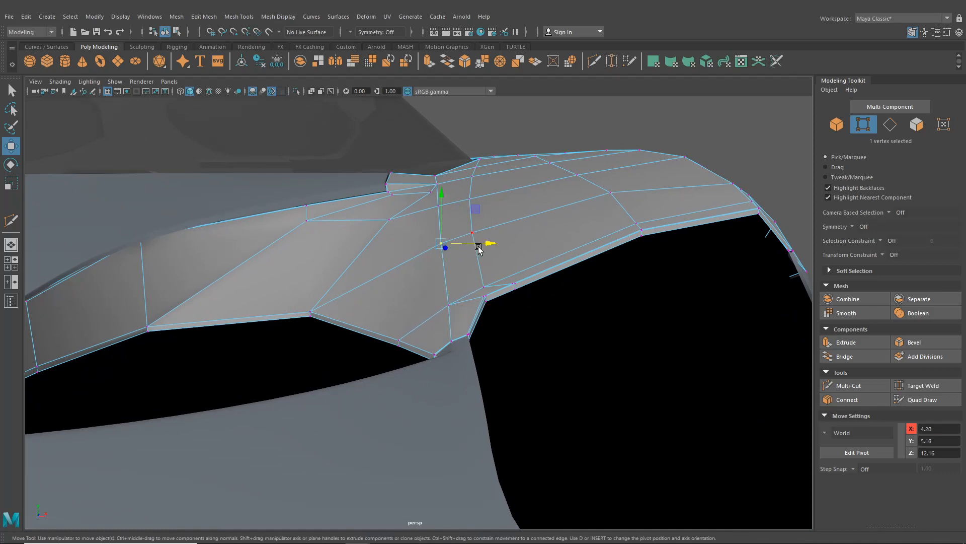
pyautogui.click(441, 207)
pyautogui.moveTo(469, 205); pyautogui.dragTo(475, 204)
pyautogui.keyDown('alt'); pyautogui.moveTo(476, 205); pyautogui.dragTo(475, 248); pyautogui.keyUp('alt')
# - Cut a new edge with Multi-Cut from the inner loop vertex rearward across two rows of fender faces
pyautogui.click(594, 61)
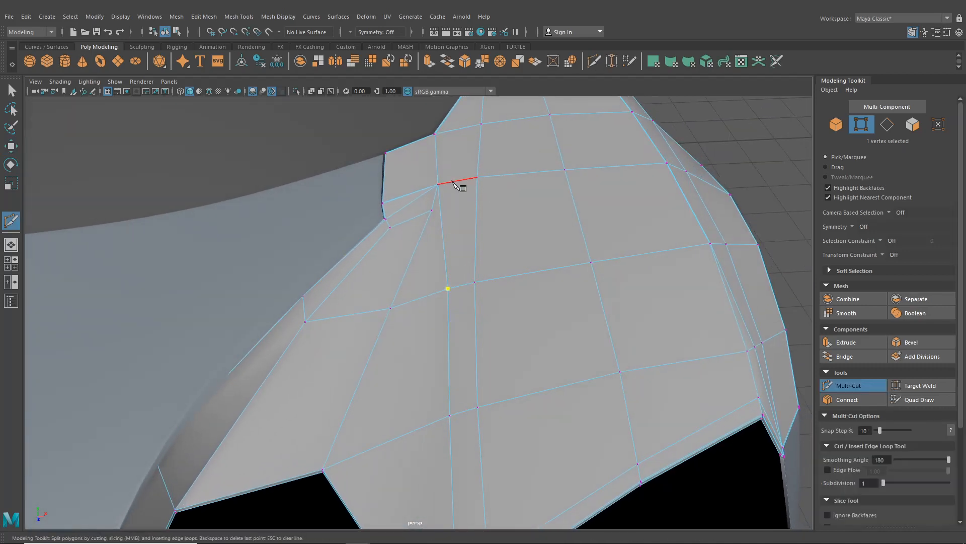
pyautogui.click(466, 161)
pyautogui.keyDown('alt'); pyautogui.moveTo(466, 161); pyautogui.dragTo(455, 271, button='middle'); pyautogui.keyUp('alt')
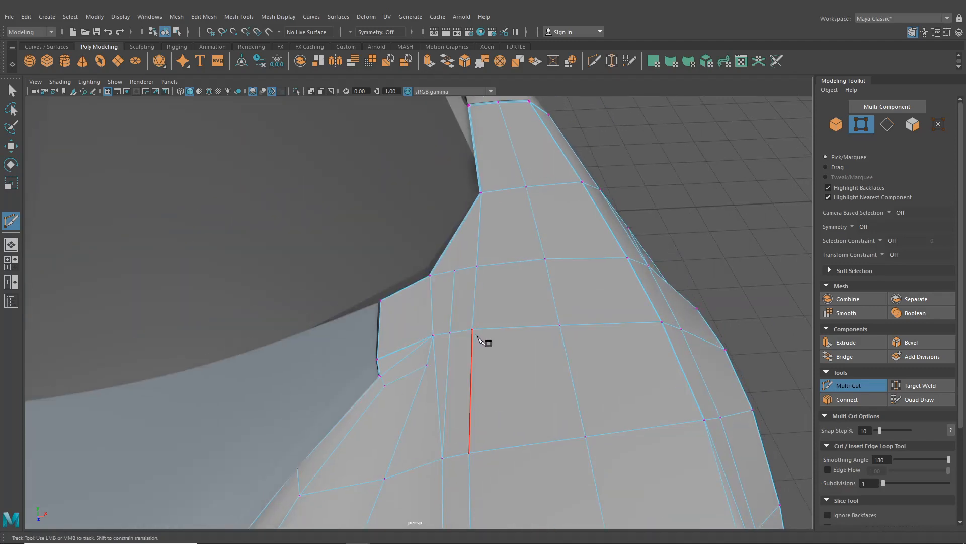
pyautogui.keyDown('alt'); pyautogui.moveTo(545, 334); pyautogui.dragTo(368, 186); pyautogui.keyUp('alt')
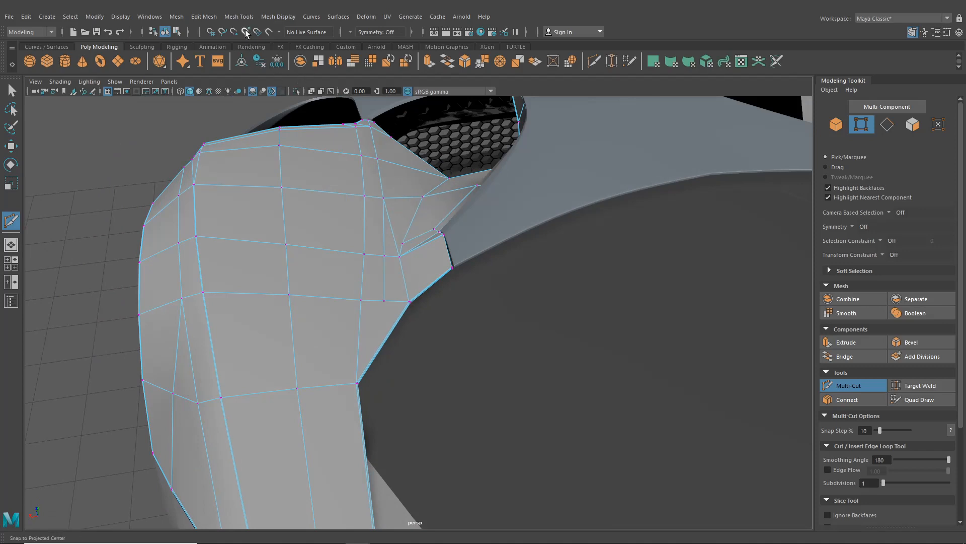
pyautogui.click(239, 17)
pyautogui.click(272, 93)
pyautogui.scroll(3, 382, 288)
pyautogui.scroll(2, 382, 291)
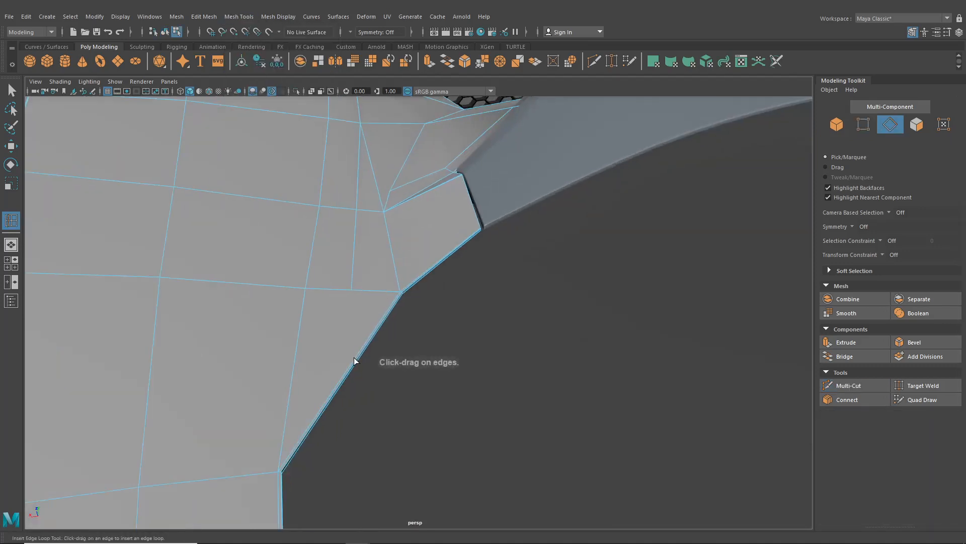
pyautogui.keyDown('alt'); pyautogui.moveTo(367, 321); pyautogui.dragTo(421, 285, button='middle'); pyautogui.keyUp('alt')
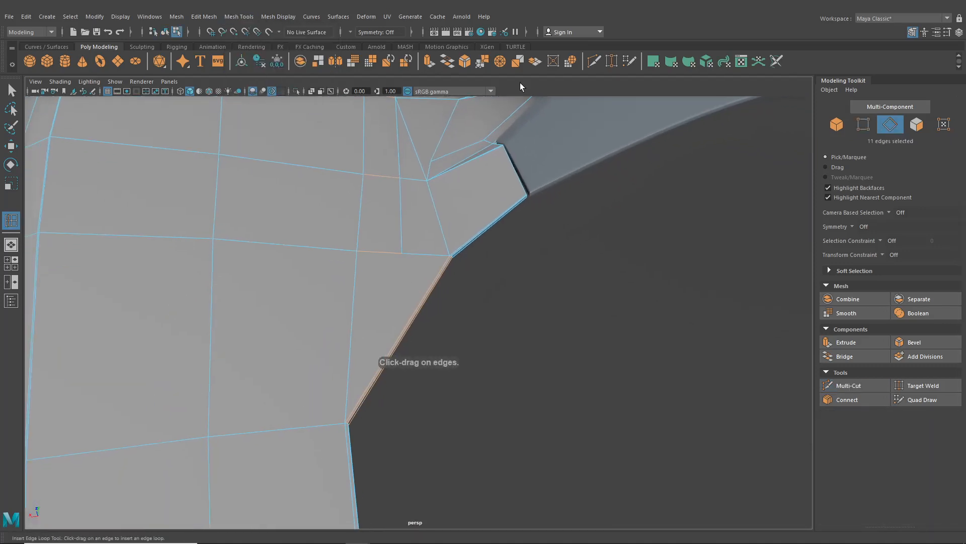
# - Extend the new fender cut with Multi-Cut from its open end across the face and over the windshield-side border
pyautogui.click(594, 61)
pyautogui.click(403, 252)
pyautogui.scroll(3, 401, 236)
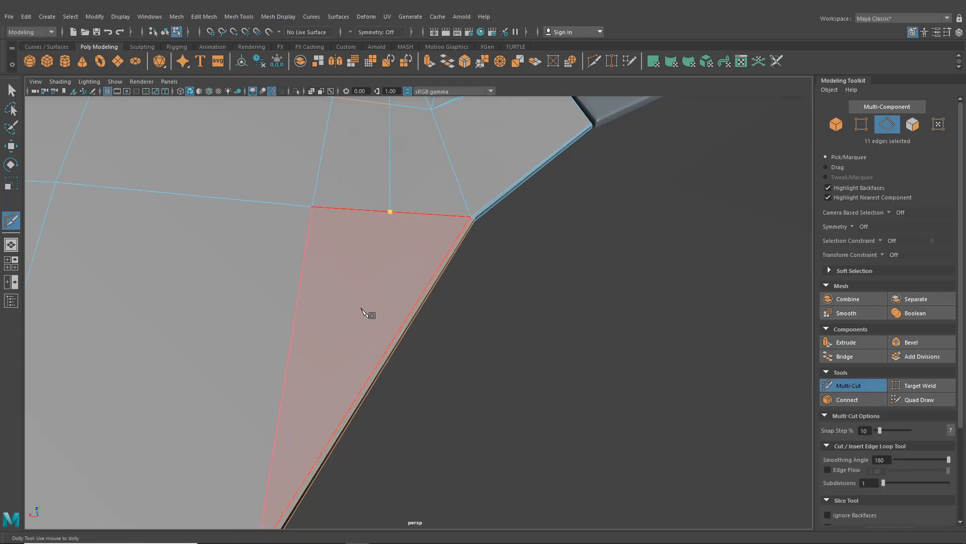
pyautogui.keyDown('alt'); pyautogui.moveTo(367, 312); pyautogui.dragTo(377, 255, button='middle'); pyautogui.keyUp('alt')
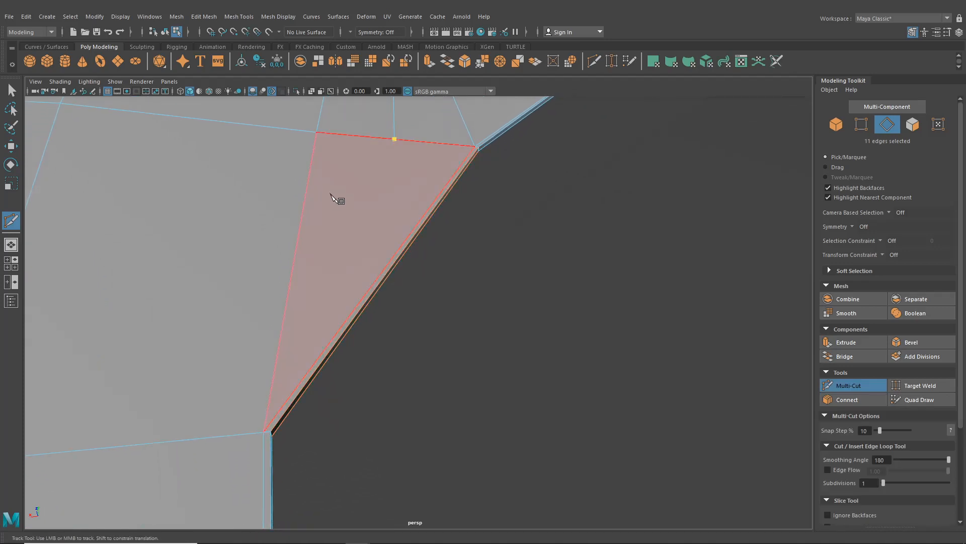
pyautogui.scroll(3, 370, 267)
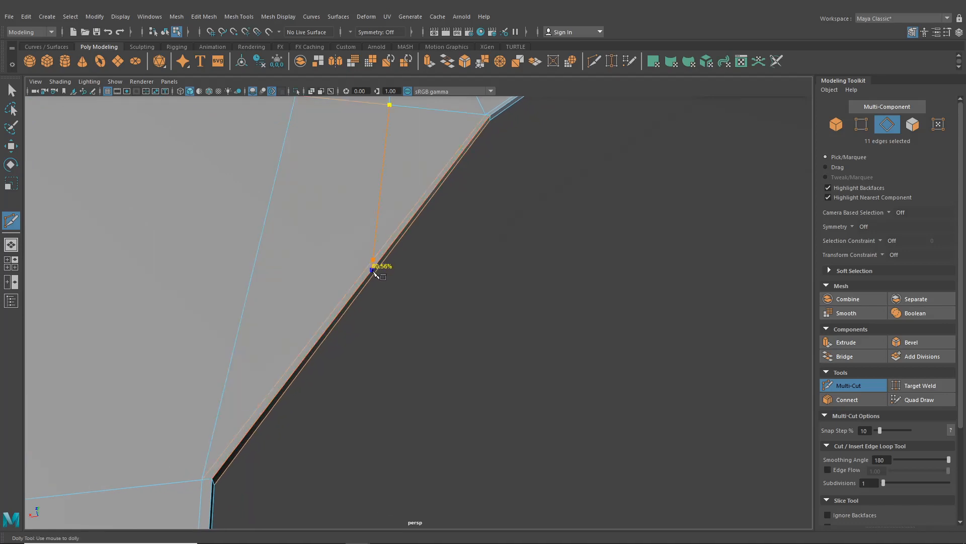
pyautogui.click(390, 263)
pyautogui.rightClick(392, 264)
pyautogui.scroll(-5, 421, 324)
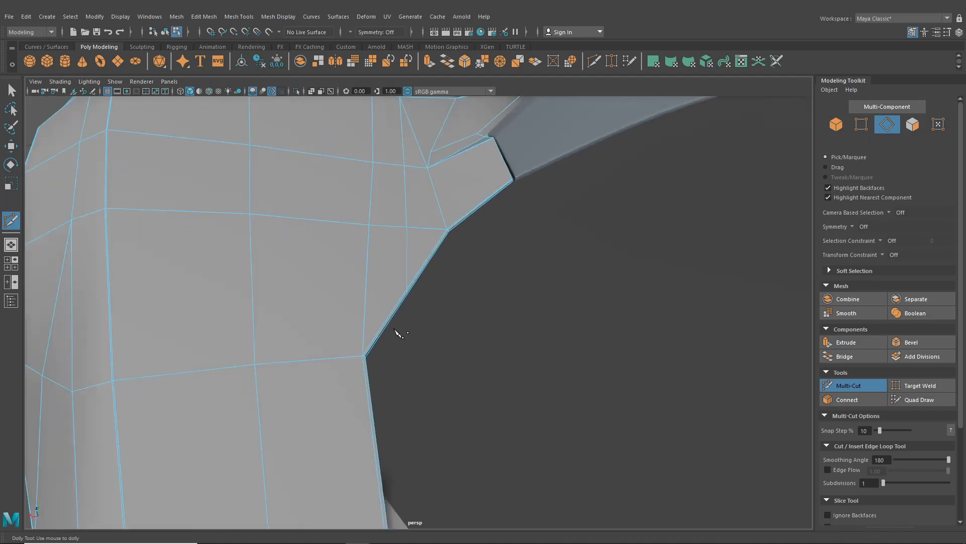
# - In the top view, move the new border vertices forward so the fender edge follows the windshield curve
pyautogui.click(11, 261)
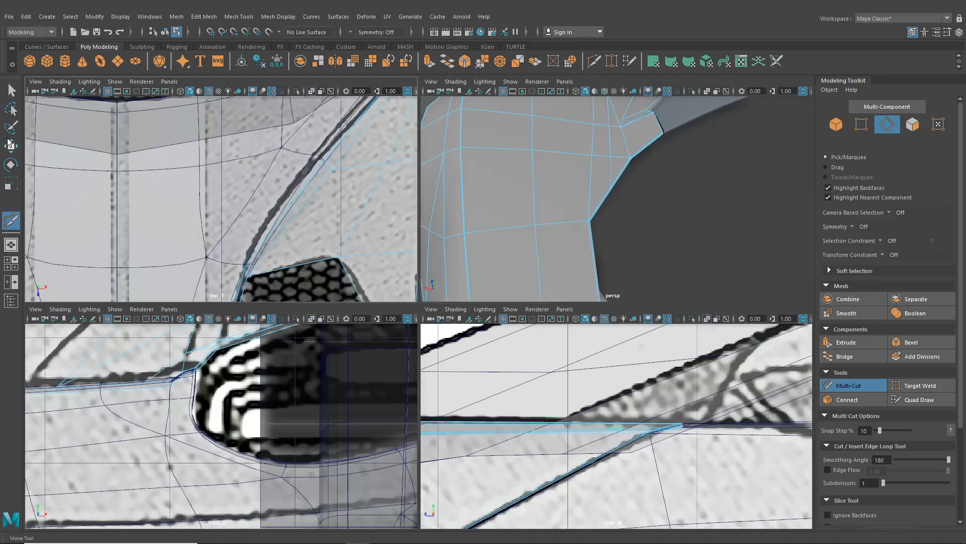
pyautogui.press('w')
pyautogui.press('space')
pyautogui.scroll(6, 342, 248)
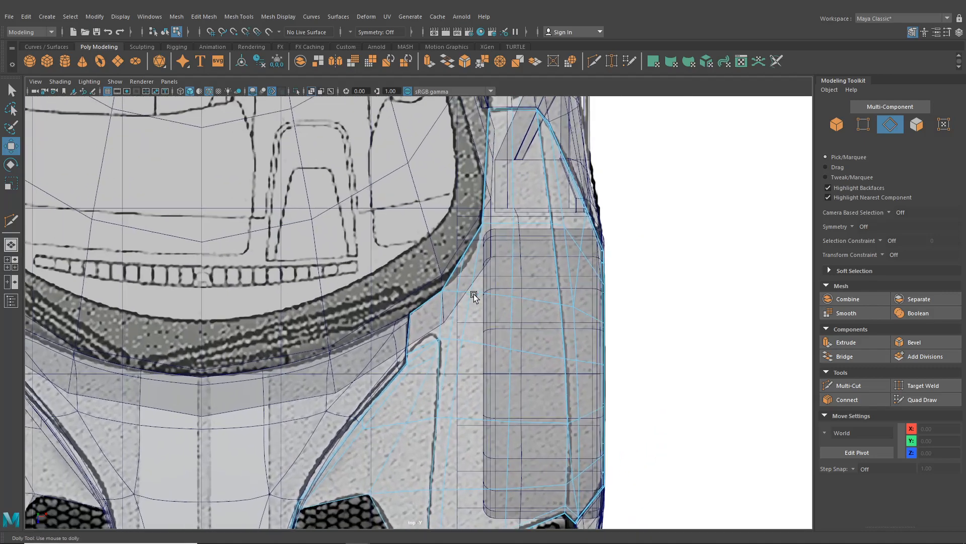
pyautogui.press('F9')
pyautogui.keyDown('alt'); pyautogui.moveTo(517, 253); pyautogui.dragTo(459, 283, button='middle'); pyautogui.keyUp('alt')
pyautogui.scroll(1, 453, 281)
pyautogui.moveTo(399, 254); pyautogui.dragTo(421, 294)
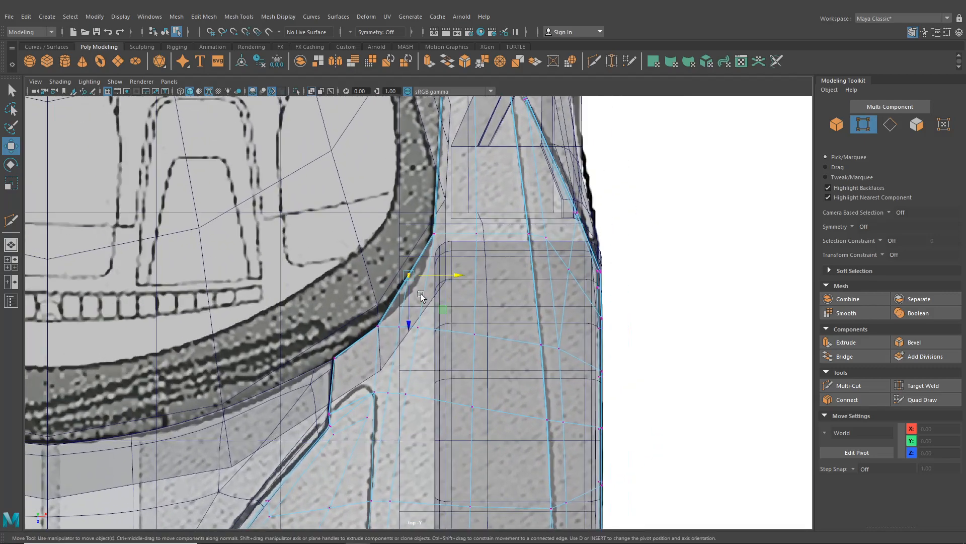
pyautogui.scroll(3, 420, 295)
pyautogui.moveTo(403, 258); pyautogui.dragTo(402, 293)
# - Set the transform constraint to Edge and slide the cut's next two vertices outward to X 4.75, Z 8.50 and X 4.58, Z 9.38
pyautogui.click(389, 334)
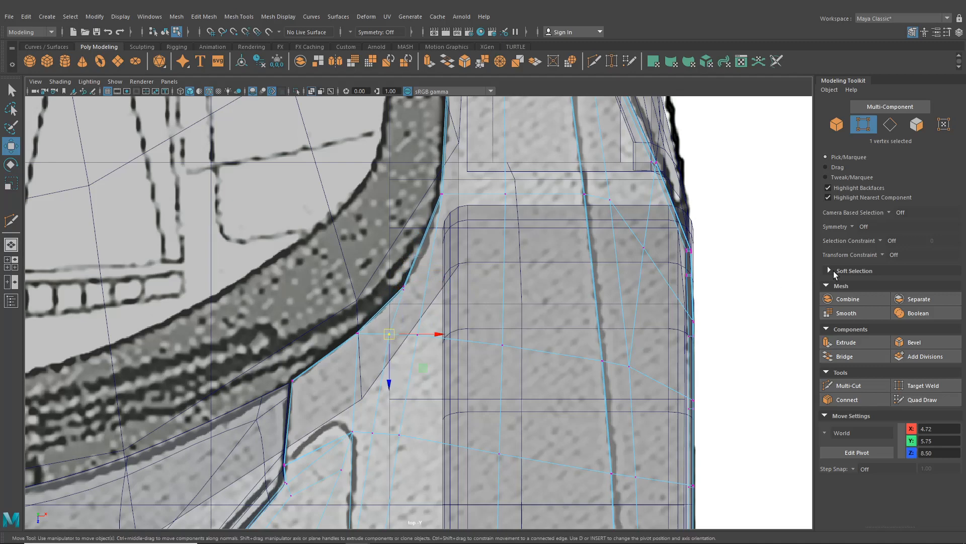
pyautogui.click(894, 256)
pyautogui.click(906, 269)
pyautogui.scroll(3, 419, 308)
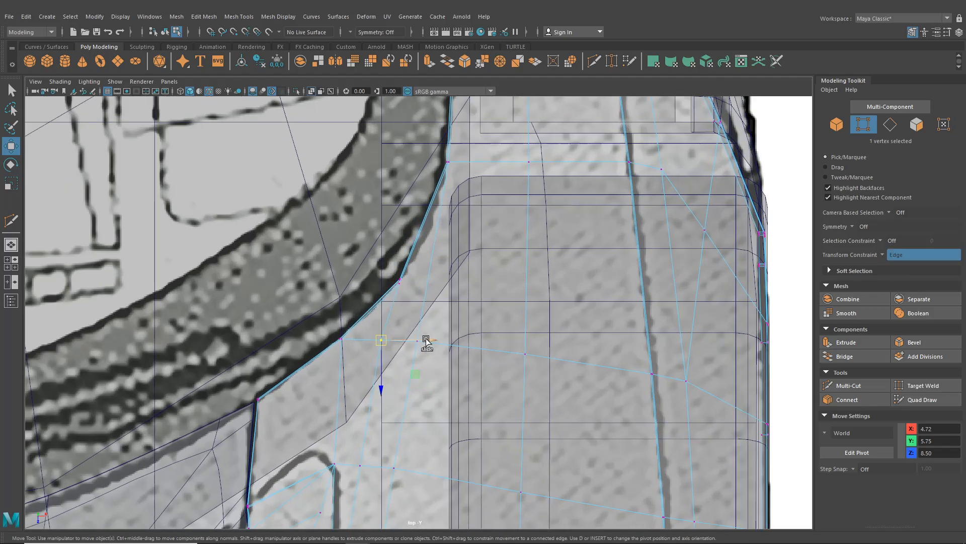
pyautogui.moveTo(426, 341); pyautogui.dragTo(429, 342)
pyautogui.keyDown('alt'); pyautogui.moveTo(368, 473); pyautogui.dragTo(453, 283, button='middle'); pyautogui.keyUp('alt')
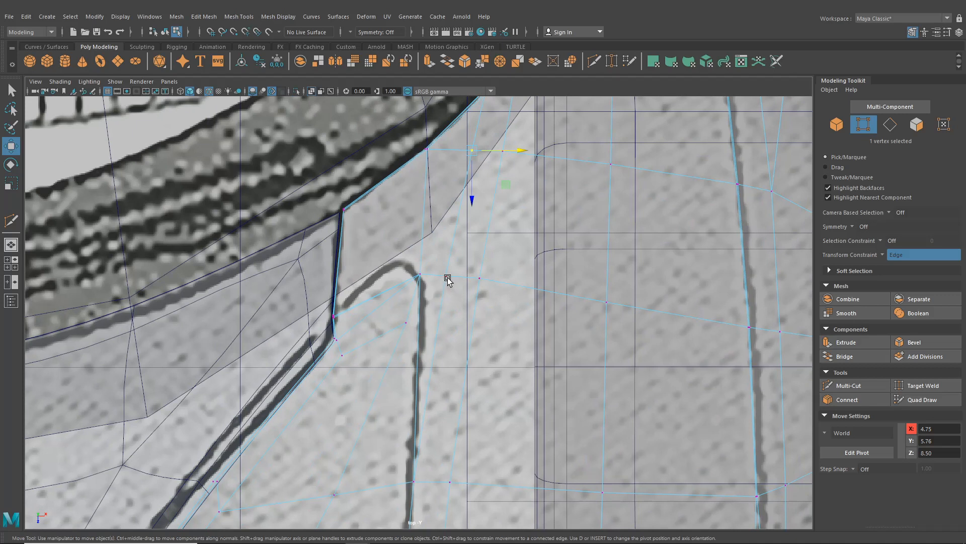
pyautogui.click(447, 277)
pyautogui.moveTo(472, 276); pyautogui.dragTo(482, 280)
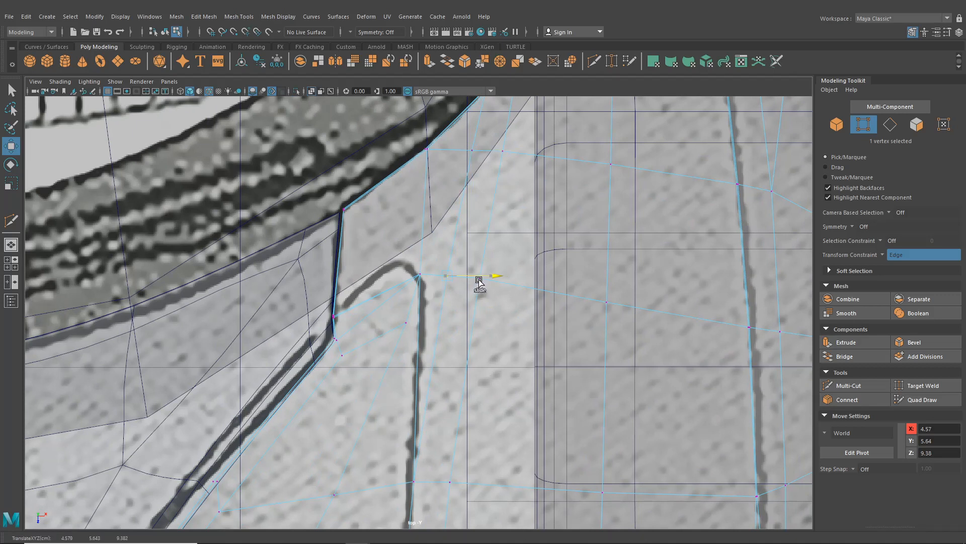
# - Return to the perspective view of the fender and turn the transform constraint off
pyautogui.click(11, 245)
pyautogui.scroll(-3, 435, 311)
pyautogui.keyDown('alt'); pyautogui.moveTo(430, 360); pyautogui.dragTo(744, 328); pyautogui.keyUp('alt')
pyautogui.click(890, 255)
pyautogui.click(898, 260)
# - Raise the cut vertex at Z 9.38 to Y 5.67 and the inner loop vertex at Z 10.83 to Y 5.44
pyautogui.scroll(4, 492, 319)
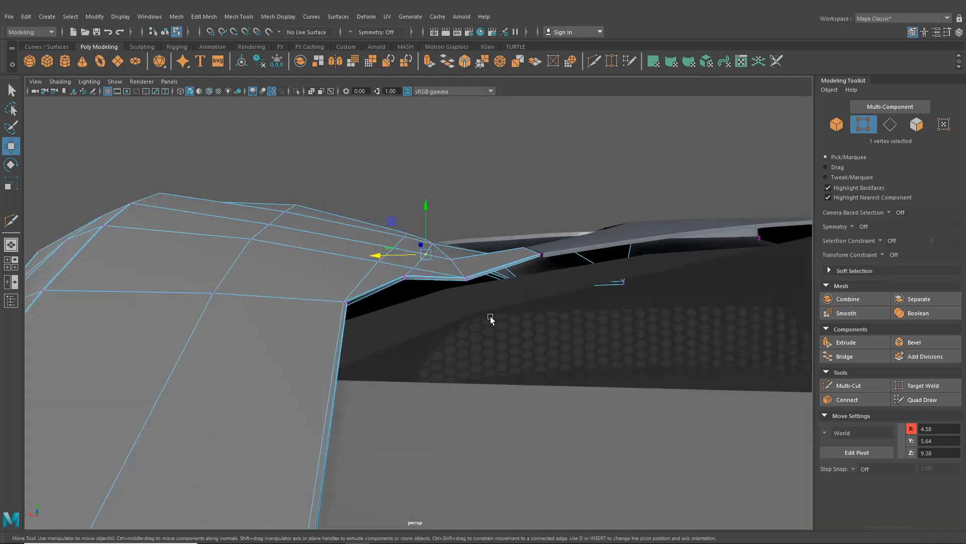
pyautogui.moveTo(387, 255); pyautogui.dragTo(402, 270)
pyautogui.keyDown('alt'); pyautogui.moveTo(402, 272); pyautogui.dragTo(472, 322); pyautogui.keyUp('alt')
pyautogui.scroll(2, 372, 242)
pyautogui.scroll(5, 516, 323)
pyautogui.click(415, 292)
pyautogui.keyDown('alt'); pyautogui.moveTo(416, 292); pyautogui.dragTo(423, 304); pyautogui.keyUp('alt')
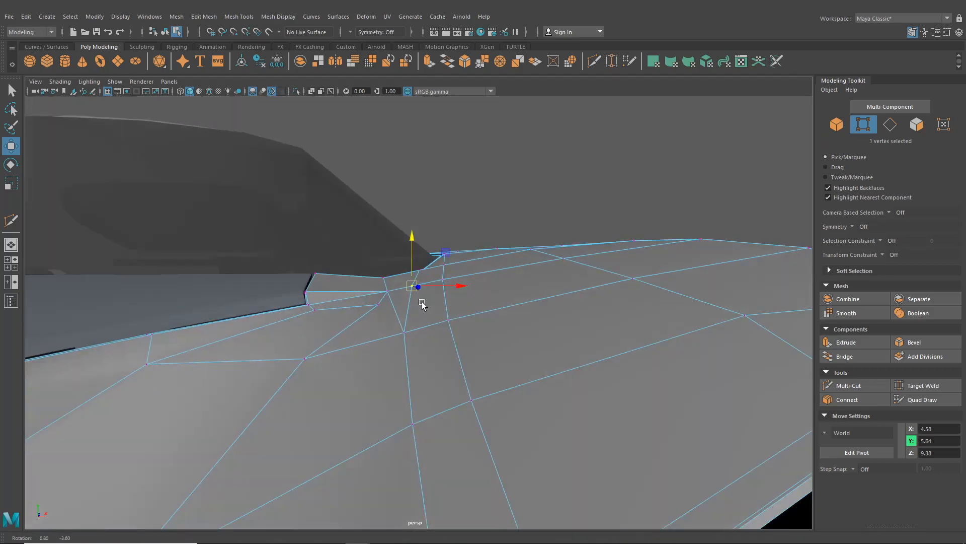
pyautogui.moveTo(414, 267); pyautogui.dragTo(411, 262)
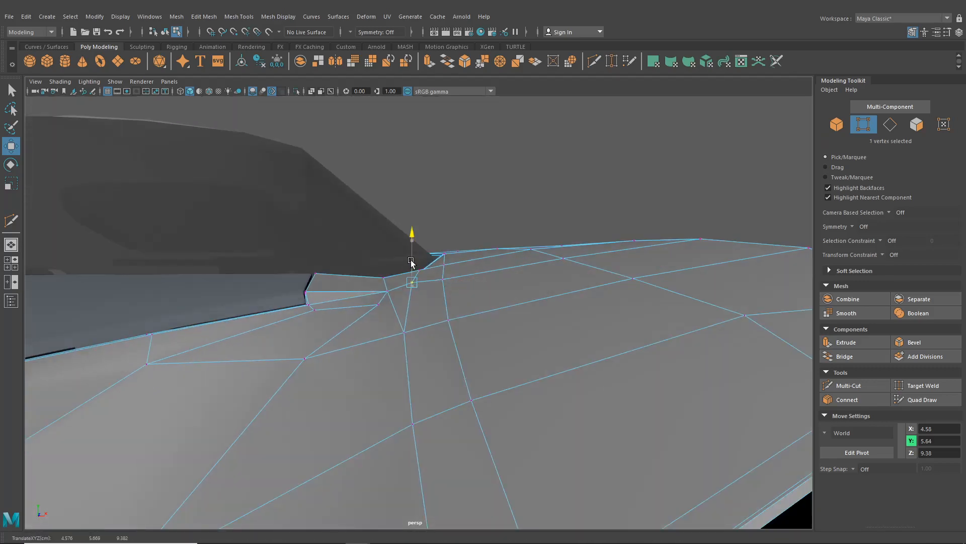
pyautogui.click(406, 334)
pyautogui.moveTo(402, 310); pyautogui.dragTo(403, 305)
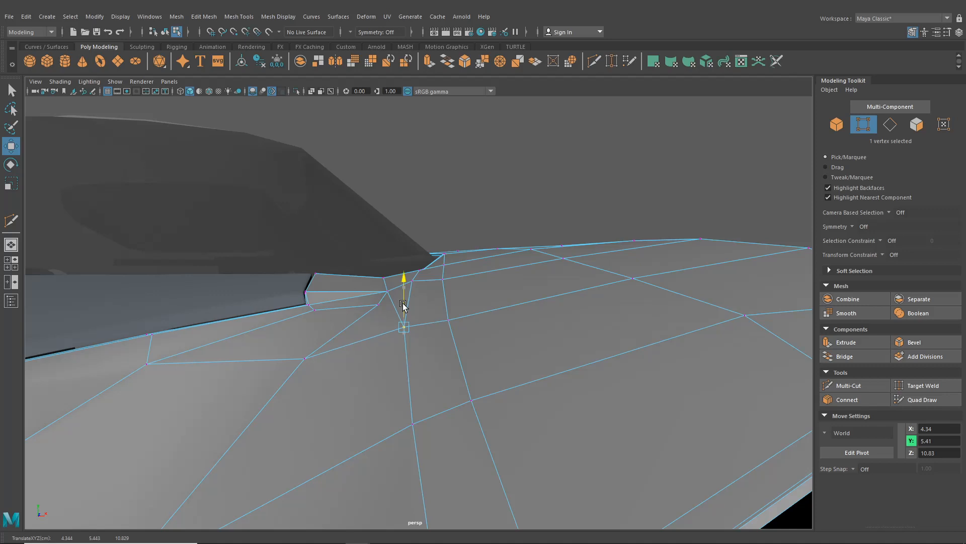
# - Adjust neighbouring fender vertex heights, setting Y 5.71 at X 4.81, Z 9.40 and Y 5.26 at X 4.46, Z 12.16
pyautogui.click(451, 285)
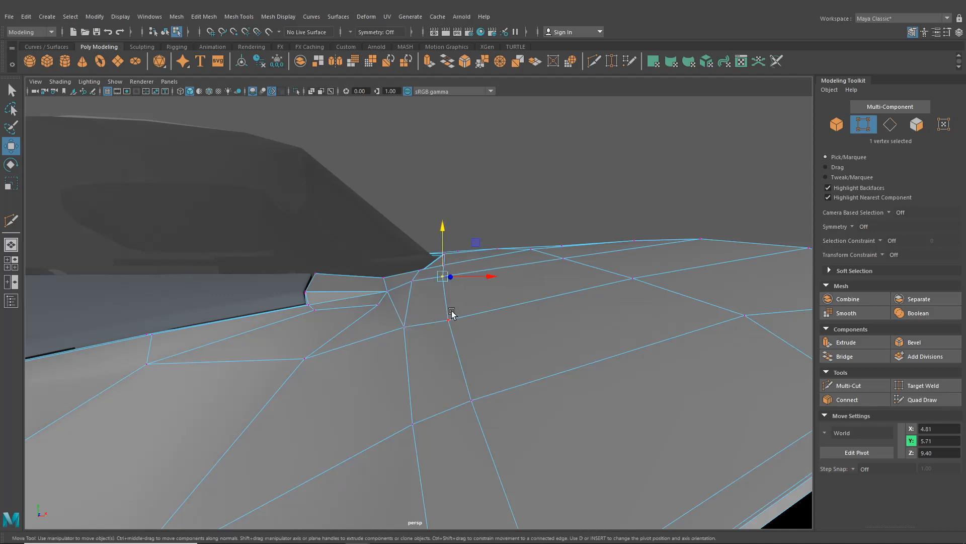
pyautogui.click(449, 317)
pyautogui.moveTo(451, 297); pyautogui.dragTo(423, 269)
pyautogui.click(423, 303)
pyautogui.keyDown('alt'); pyautogui.moveTo(424, 269); pyautogui.dragTo(469, 250); pyautogui.keyUp('alt')
pyautogui.click(467, 263)
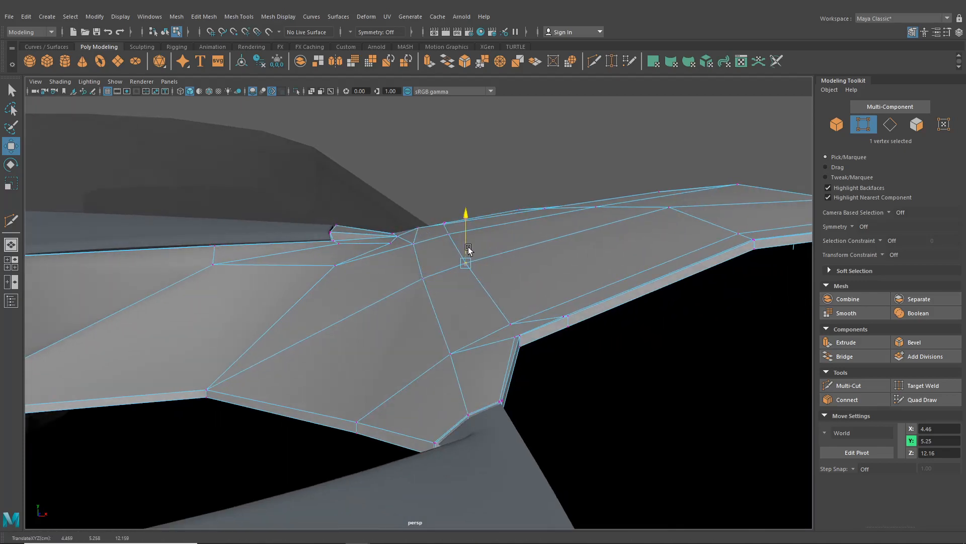
# - Target-weld the cut's vertex at the fender's rear hood corner onto the adjacent vertex in the same row
pyautogui.scroll(-5, 472, 335)
pyautogui.keyDown('alt'); pyautogui.moveTo(472, 334); pyautogui.dragTo(473, 373); pyautogui.keyUp('alt')
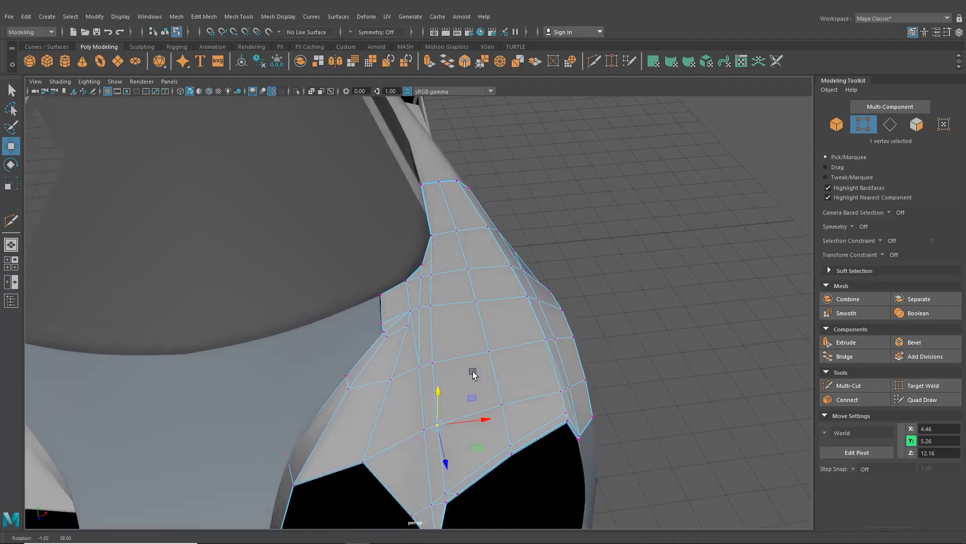
pyautogui.keyDown('alt'); pyautogui.moveTo(428, 219); pyautogui.dragTo(397, 206); pyautogui.keyUp('alt')
pyautogui.keyDown('alt'); pyautogui.moveTo(370, 148); pyautogui.dragTo(468, 189); pyautogui.keyUp('alt')
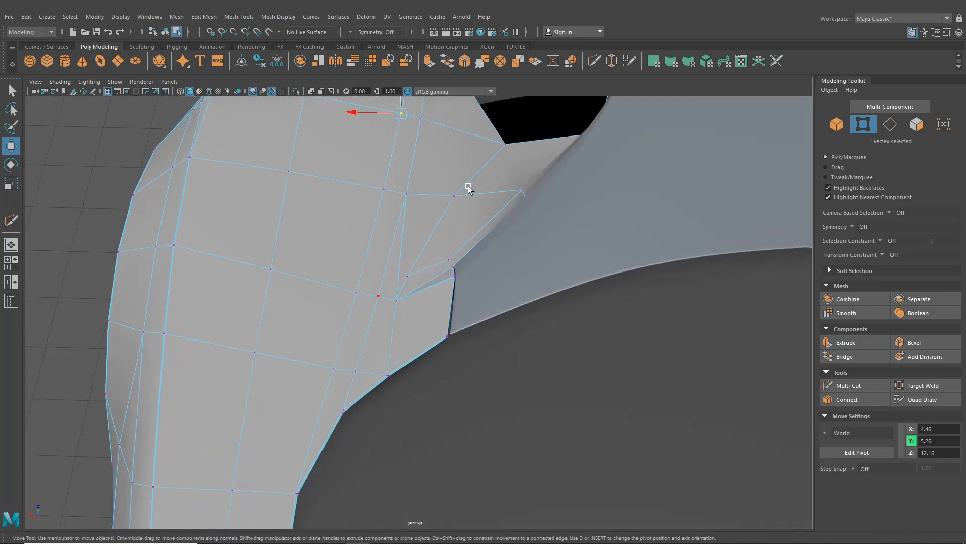
pyautogui.click(609, 64)
pyautogui.scroll(3, 403, 302)
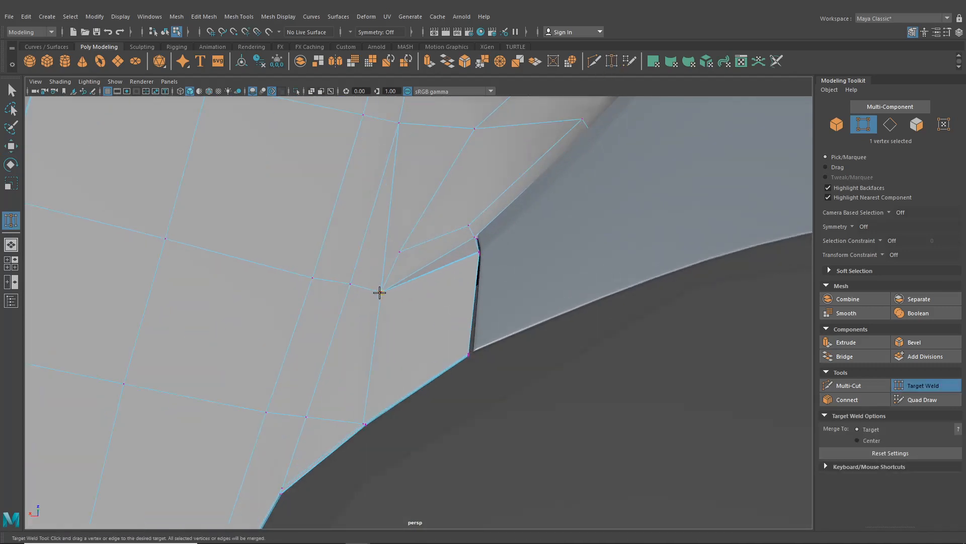
pyautogui.moveTo(352, 285); pyautogui.dragTo(514, 341)
# - Preview the fender smoothed in object mode and clear the selection to check its surface
pyautogui.scroll(-3, 361, 311)
pyautogui.hotkey('ctrl', 'z')
pyautogui.scroll(-5, 513, 340)
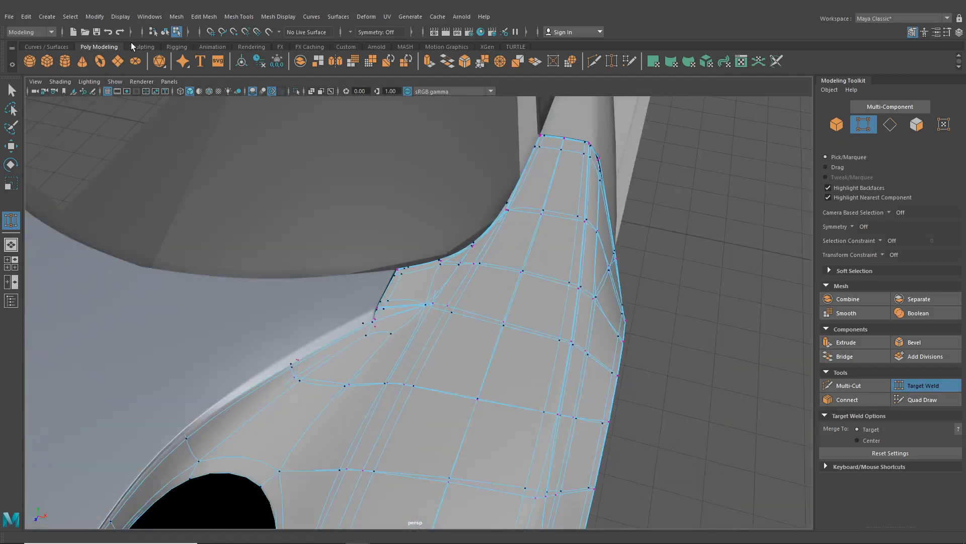
pyautogui.click(165, 31)
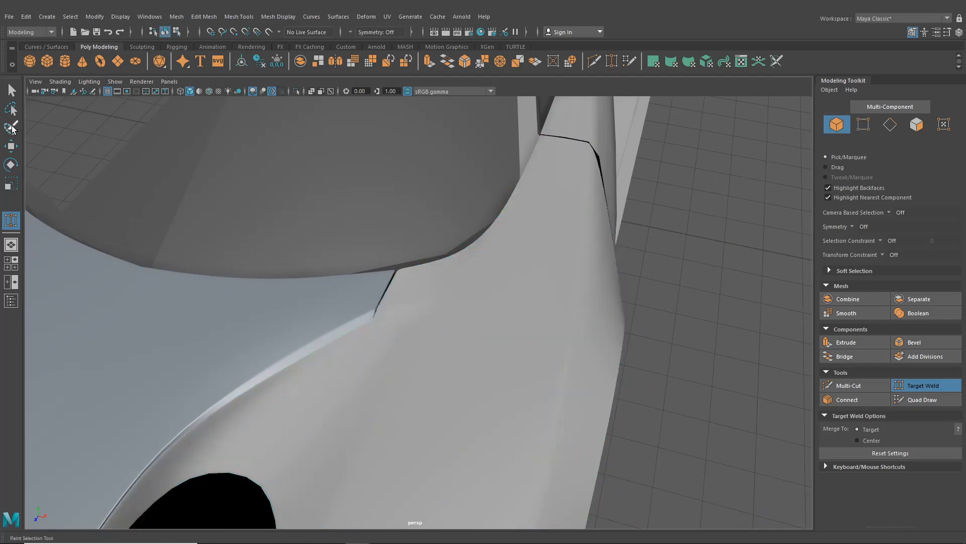
pyautogui.press('q')
pyautogui.click(418, 355)
pyautogui.click(682, 368)
# - Delete the two short fender edges meeting at the windshield border vertex beside the hood corner
pyautogui.scroll(5, 682, 369)
pyautogui.keyDown('alt'); pyautogui.moveTo(487, 355); pyautogui.dragTo(505, 296); pyautogui.keyUp('alt')
pyautogui.keyDown('alt'); pyautogui.moveTo(433, 286); pyautogui.dragTo(206, 350); pyautogui.keyUp('alt')
pyautogui.click(436, 330)
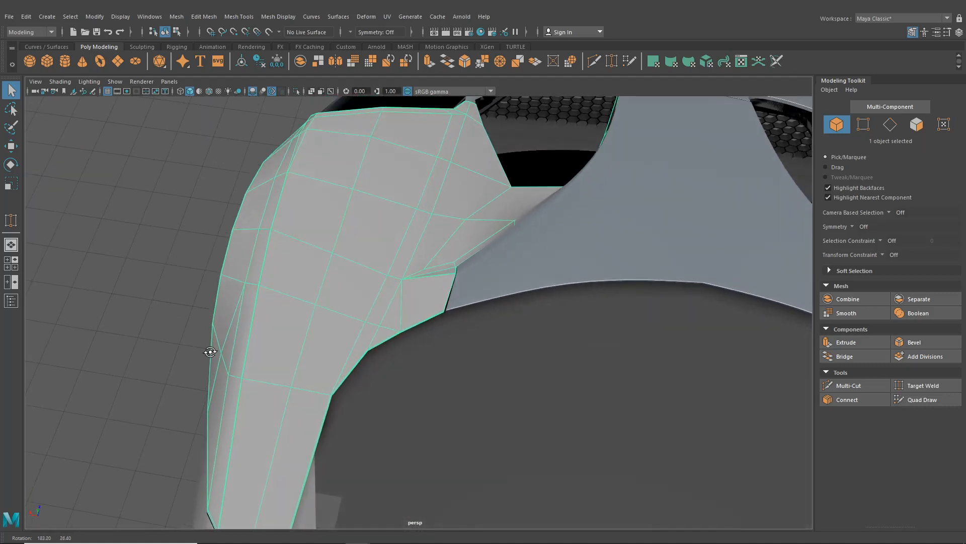
pyautogui.scroll(4, 275, 328)
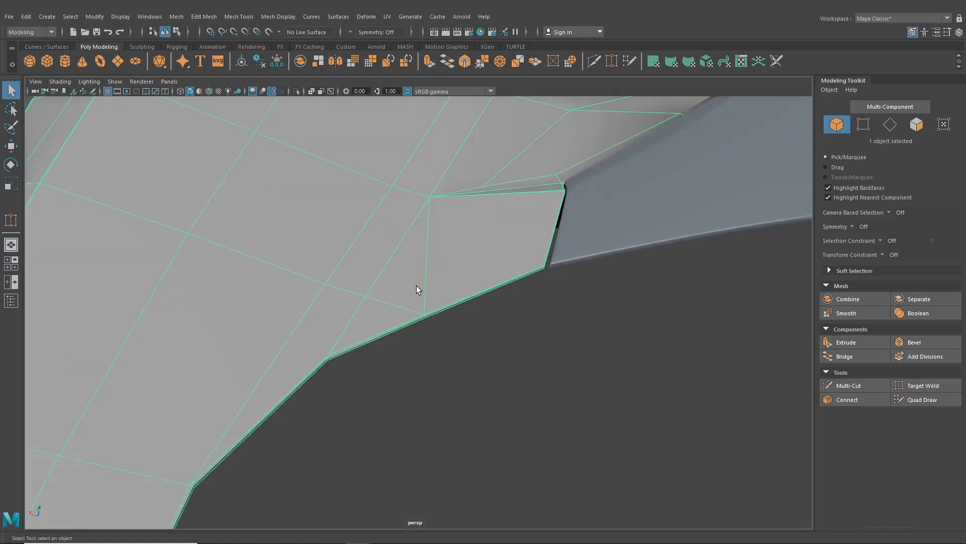
pyautogui.moveTo(417, 252); pyautogui.dragTo(416, 231, button='right')
pyautogui.scroll(4, 418, 272)
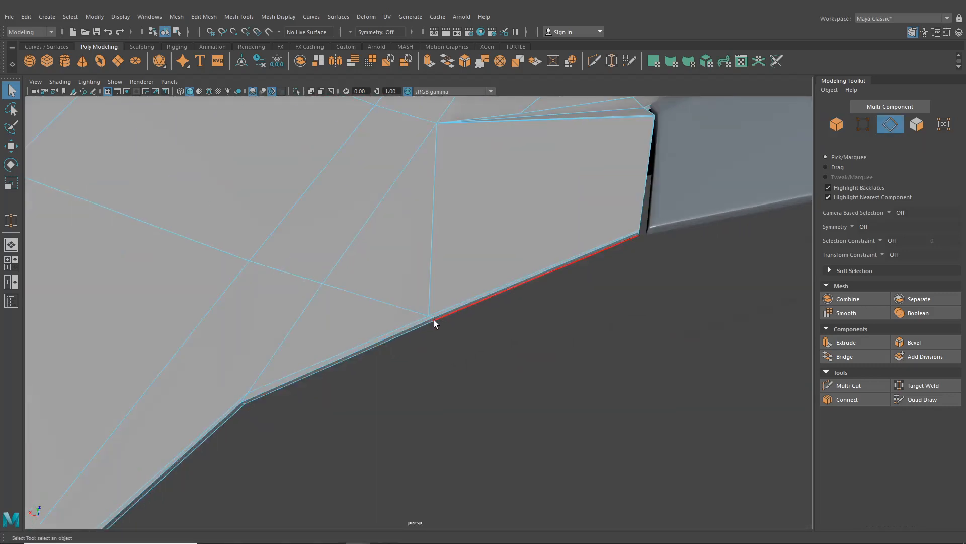
pyautogui.click(433, 319)
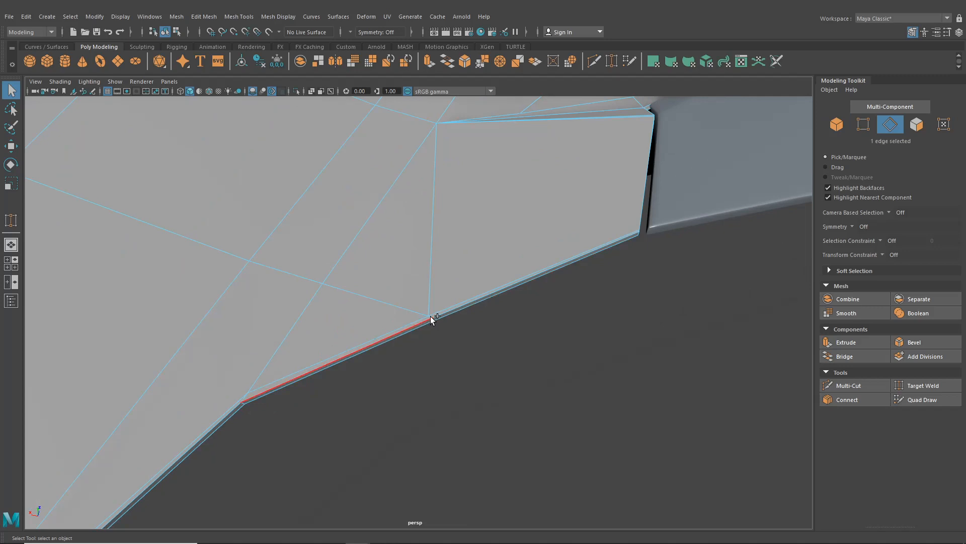
pyautogui.click(458, 328)
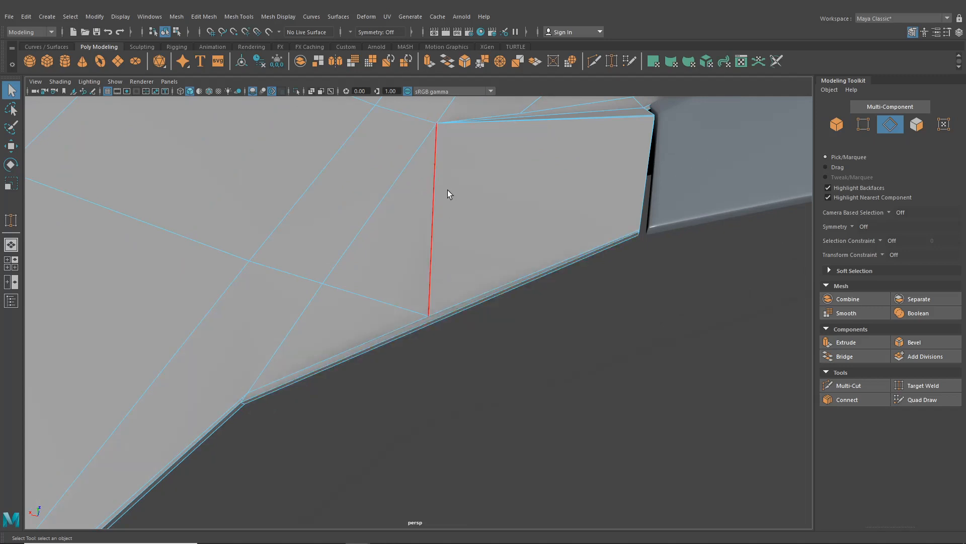
pyautogui.click(440, 164)
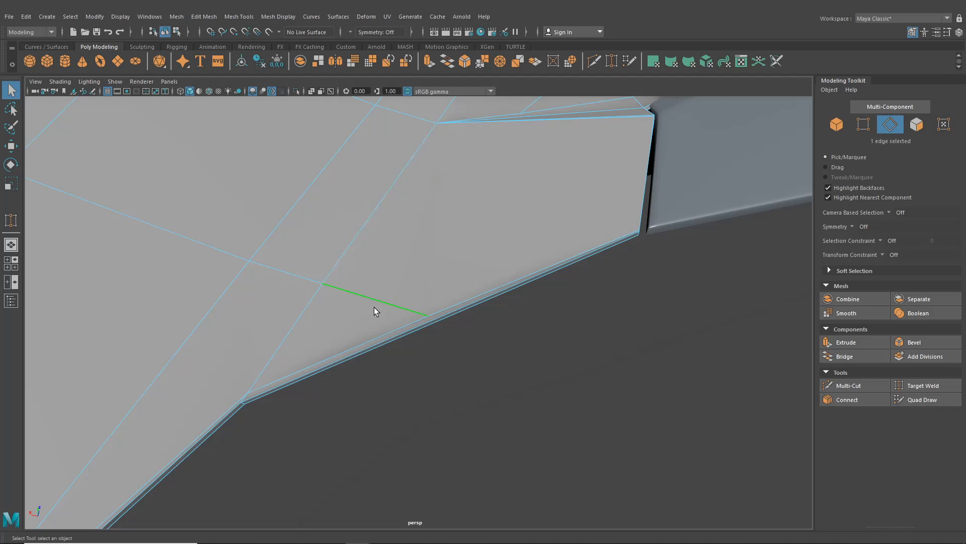
pyautogui.keyDown('alt'); pyautogui.moveTo(373, 307); pyautogui.dragTo(418, 297); pyautogui.keyUp('alt')
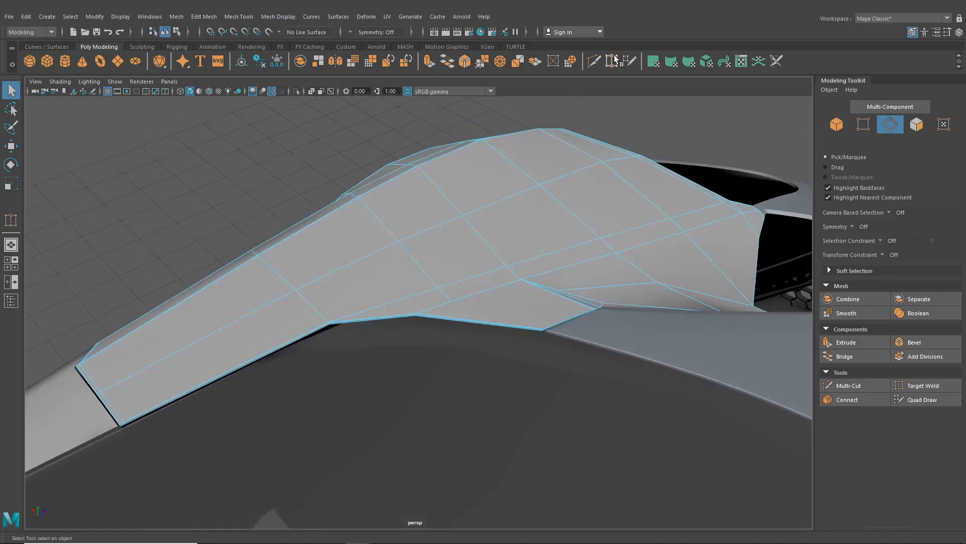
# - Target-weld the fender's leftover inner vertex near the hood corner onto the adjacent windshield border vertex
pyautogui.scroll(3, 513, 260)
pyautogui.press('y')
pyautogui.moveTo(480, 282); pyautogui.dragTo(430, 255, button='right')
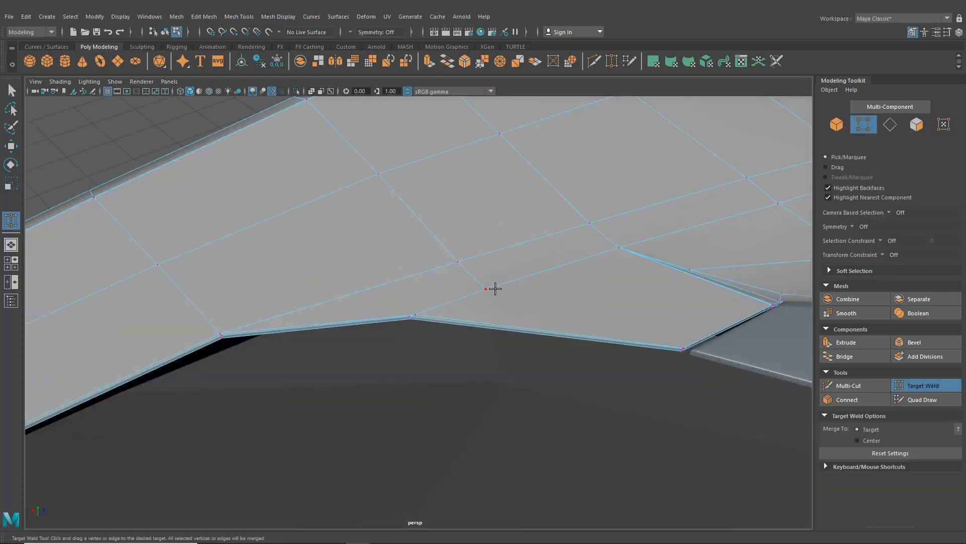
pyautogui.keyDown('alt'); pyautogui.moveTo(414, 311); pyautogui.dragTo(628, 352); pyautogui.keyUp('alt')
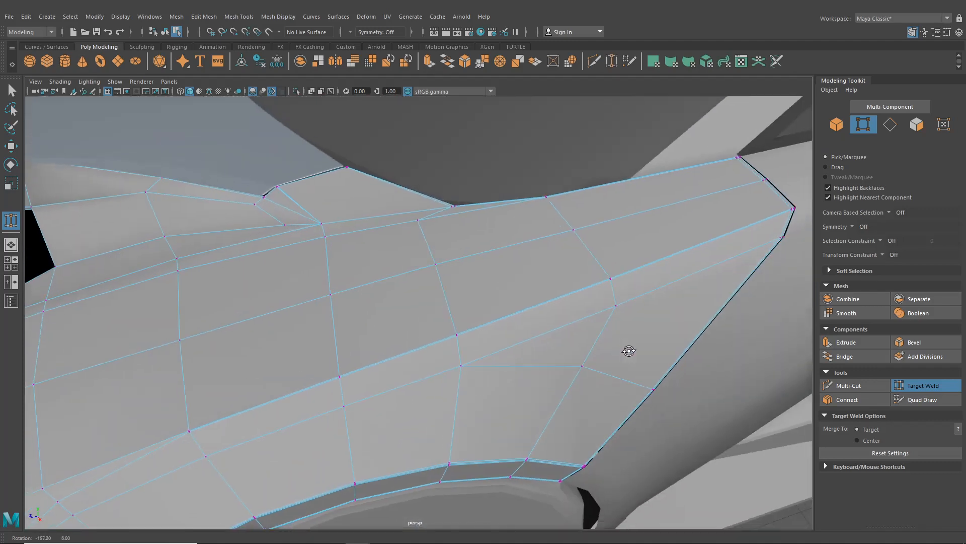
# - With the Edge Slide constraint, slide the inner windshield-side vertex to X 5.05, Y 5.85, Z 8.07 and the adjoining border vertex to X 4.86, Y 5.77, Z 8.08
pyautogui.click(10, 145)
pyautogui.click(422, 226)
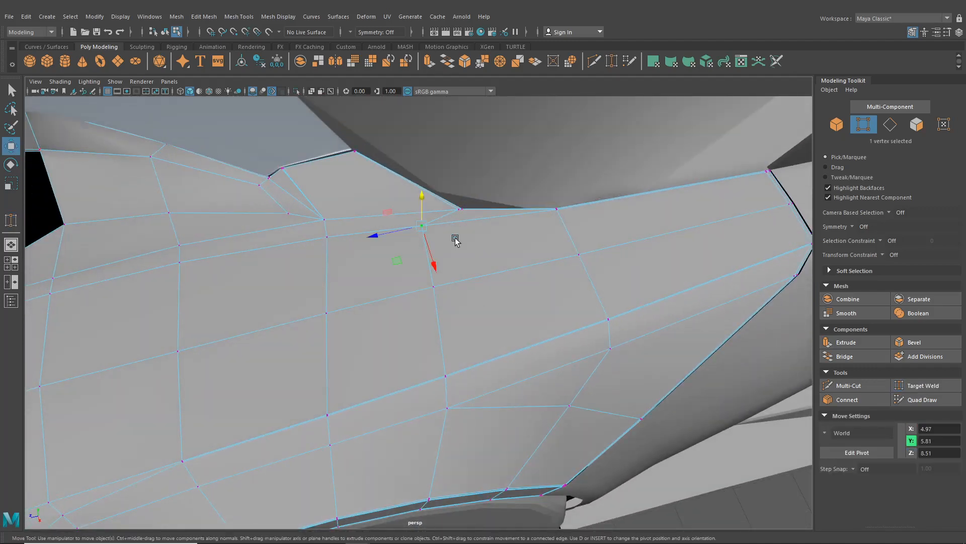
pyautogui.click(886, 254)
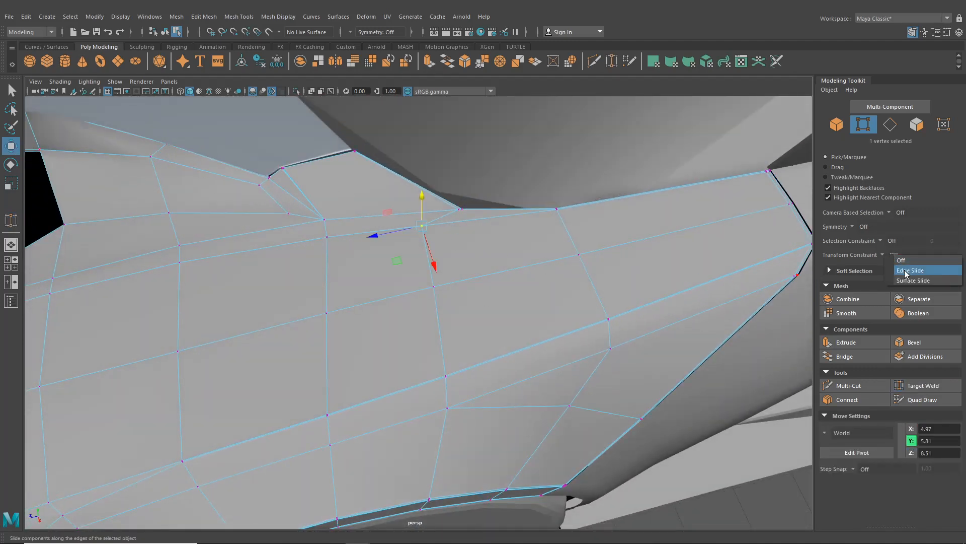
pyautogui.click(906, 266)
pyautogui.keyDown('alt'); pyautogui.moveTo(515, 248); pyautogui.dragTo(473, 267); pyautogui.keyUp('alt')
pyautogui.moveTo(384, 251); pyautogui.dragTo(403, 281)
pyautogui.keyDown('alt'); pyautogui.moveTo(403, 281); pyautogui.dragTo(343, 272, button='middle'); pyautogui.keyUp('alt')
pyautogui.keyDown('alt'); pyautogui.moveTo(342, 272); pyautogui.dragTo(431, 388, button='right'); pyautogui.keyUp('alt')
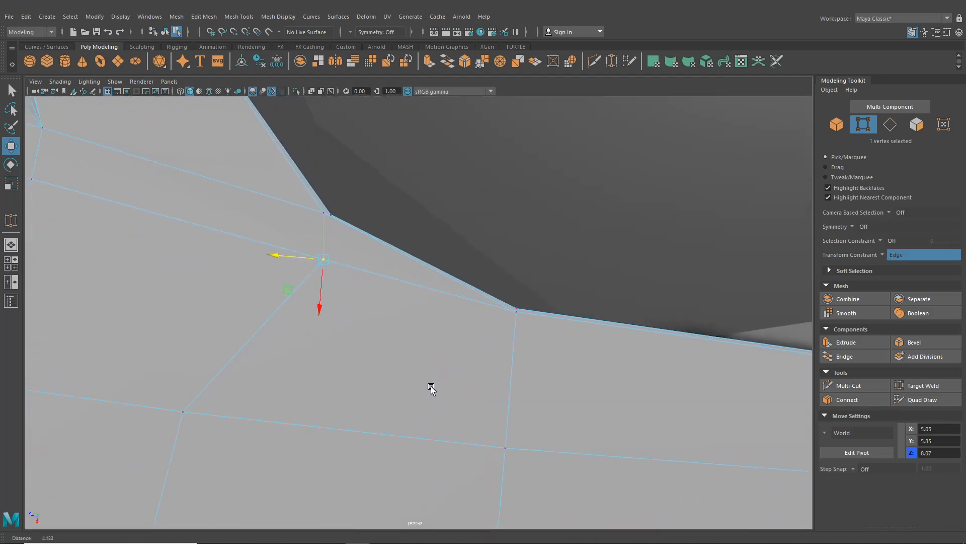
pyautogui.keyDown('alt'); pyautogui.moveTo(360, 277); pyautogui.dragTo(382, 319, button='middle'); pyautogui.keyUp('alt')
pyautogui.moveTo(340, 277); pyautogui.dragTo(342, 282)
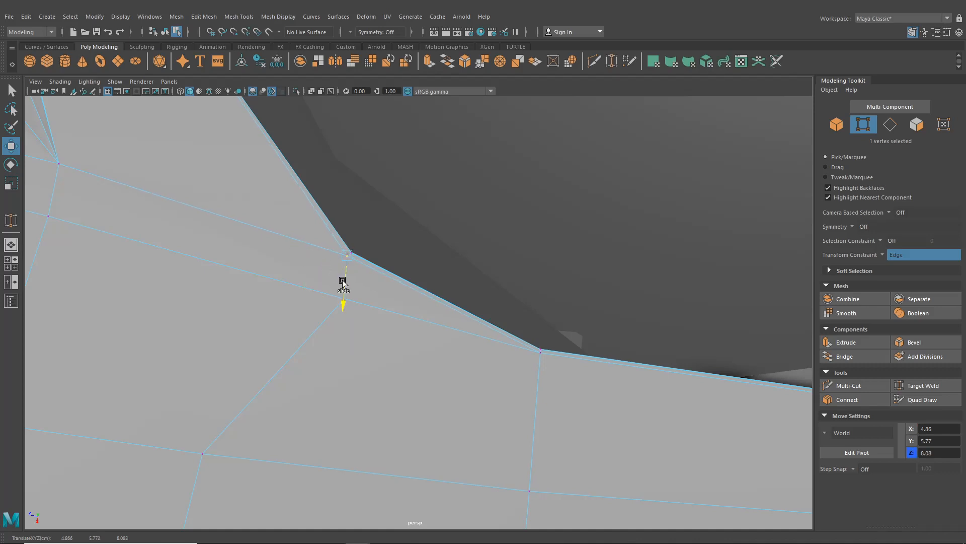
# - Return to object mode, clear the selection and inspect the fender's surface around the hood corner and windshield
pyautogui.scroll(-3, 361, 371)
pyautogui.keyDown('alt'); pyautogui.moveTo(361, 371); pyautogui.dragTo(252, 319); pyautogui.keyUp('alt')
pyautogui.click(254, 316)
pyautogui.scroll(-3, 304, 367)
pyautogui.keyDown('alt'); pyautogui.moveTo(304, 366); pyautogui.dragTo(384, 323); pyautogui.keyUp('alt')
pyautogui.scroll(-5, 317, 302)
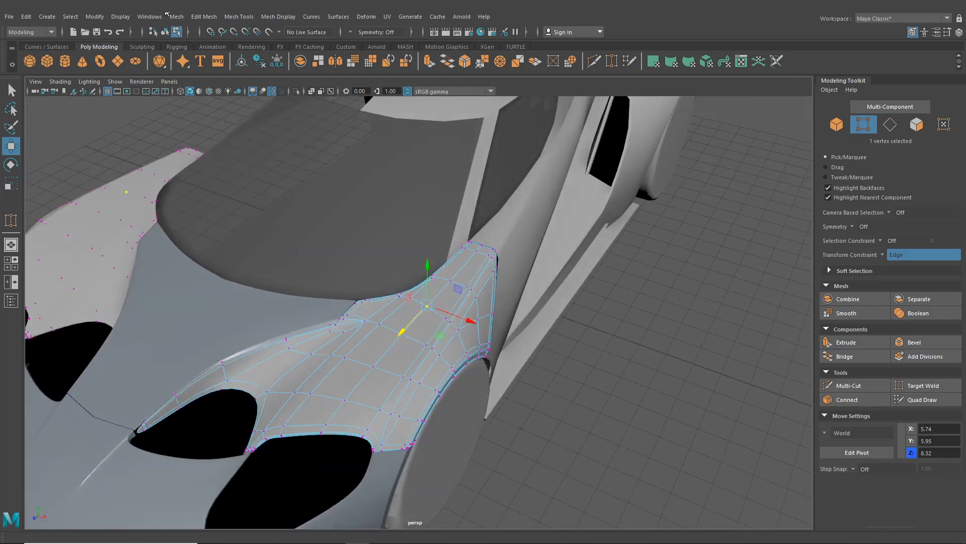
pyautogui.click(165, 34)
pyautogui.click(614, 361)
pyautogui.scroll(5, 552, 384)
pyautogui.keyDown('alt'); pyautogui.moveTo(553, 384); pyautogui.dragTo(595, 365); pyautogui.keyUp('alt')
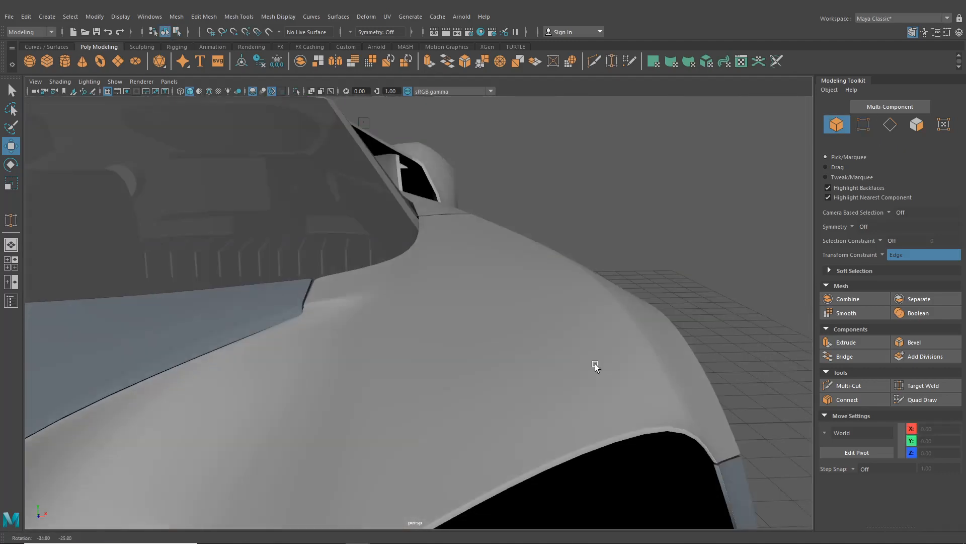
pyautogui.scroll(-5, 530, 359)
pyautogui.keyDown('alt'); pyautogui.moveTo(530, 358); pyautogui.dragTo(508, 383); pyautogui.keyUp('alt')
pyautogui.keyDown('alt'); pyautogui.moveTo(404, 318); pyautogui.dragTo(481, 277); pyautogui.keyUp('alt')
# - Examine the fender's edge flow between the hood, windshield and wheel arch in edge mode
pyautogui.click(374, 356)
pyautogui.scroll(4, 450, 273)
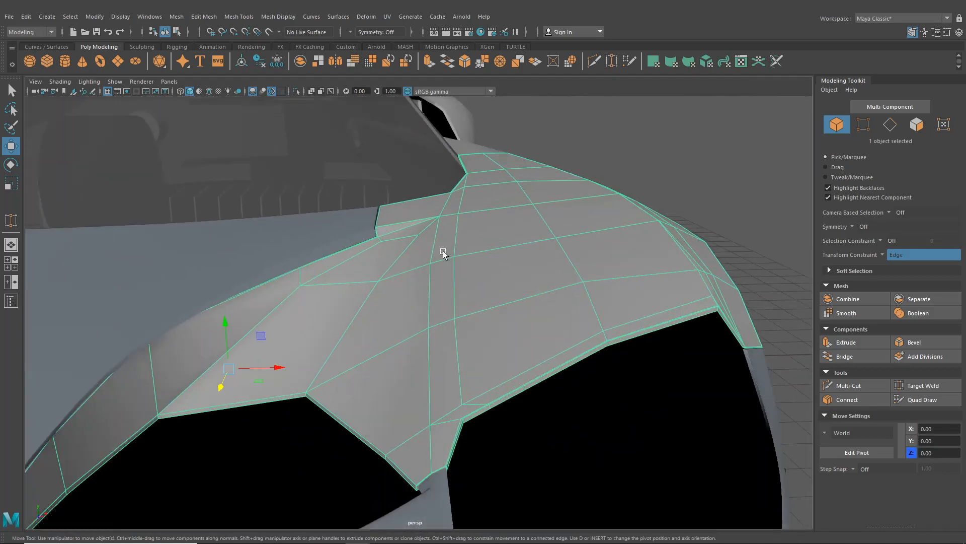
pyautogui.moveTo(444, 251); pyautogui.dragTo(440, 218, button='right')
pyautogui.scroll(5, 433, 252)
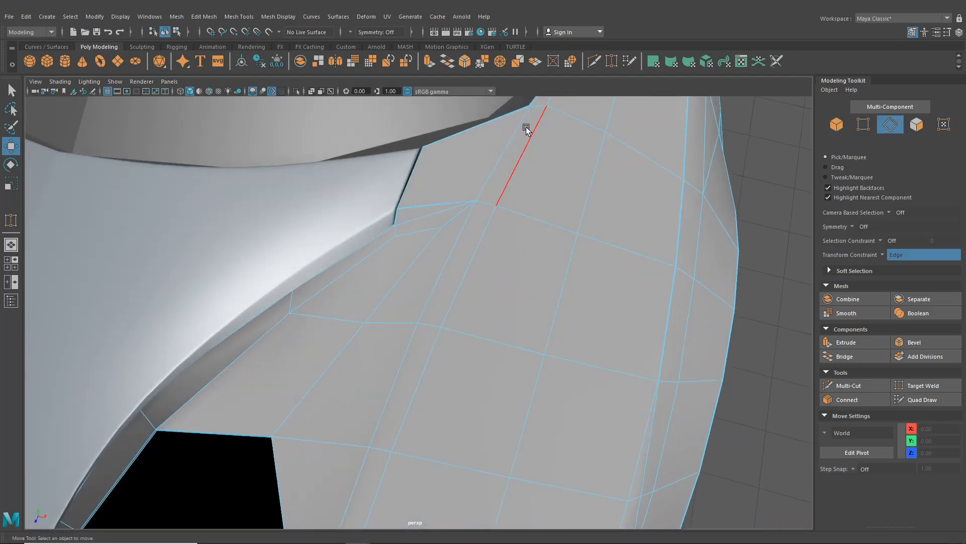
pyautogui.scroll(-5, 433, 293)
pyautogui.keyDown('alt'); pyautogui.moveTo(457, 272); pyautogui.dragTo(286, 122); pyautogui.keyUp('alt')
pyautogui.scroll(-5, 461, 287)
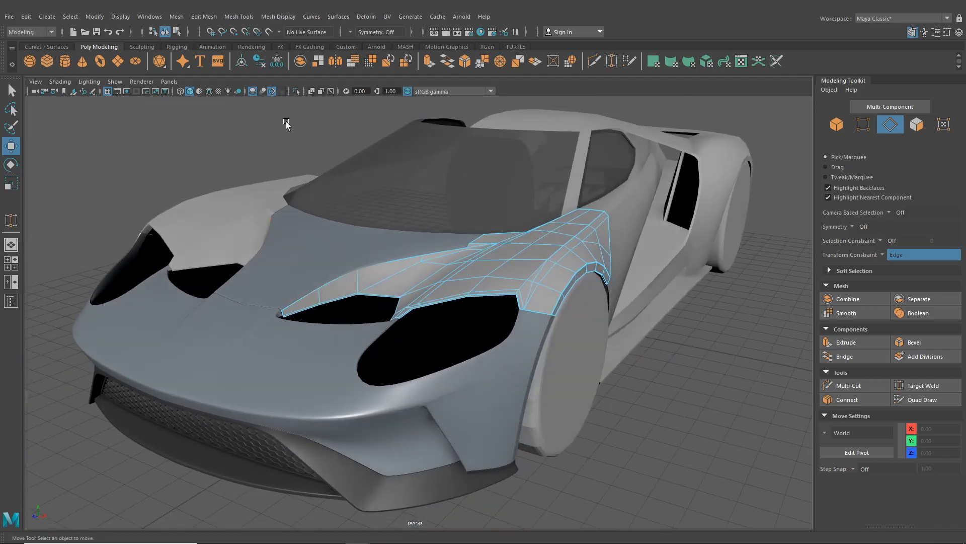
# - Preview the fender smoothed in object mode and deselect it
pyautogui.click(165, 31)
pyautogui.scroll(5, 331, 285)
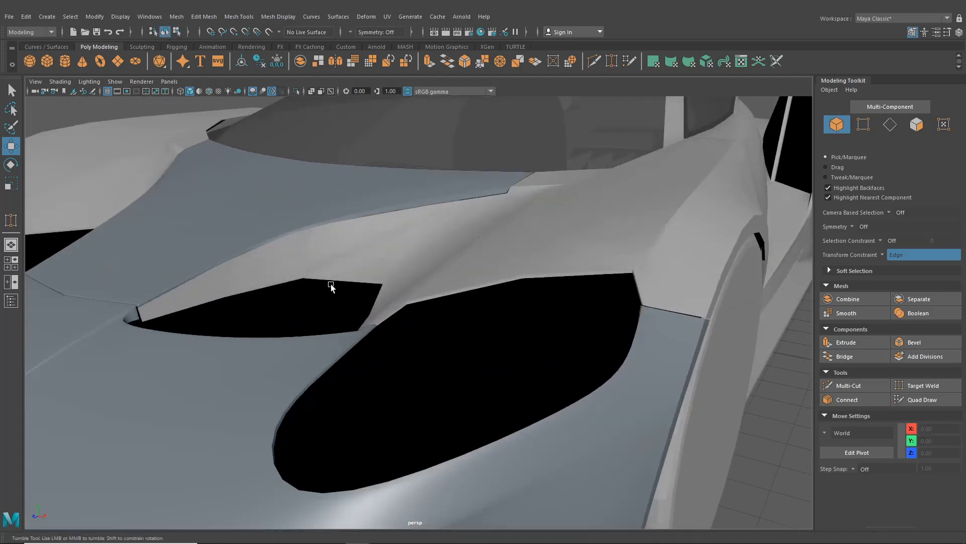
pyautogui.keyDown('alt'); pyautogui.moveTo(330, 285); pyautogui.dragTo(409, 286); pyautogui.keyUp('alt')
pyautogui.click(481, 258)
pyautogui.press('3')
pyautogui.click(669, 307)
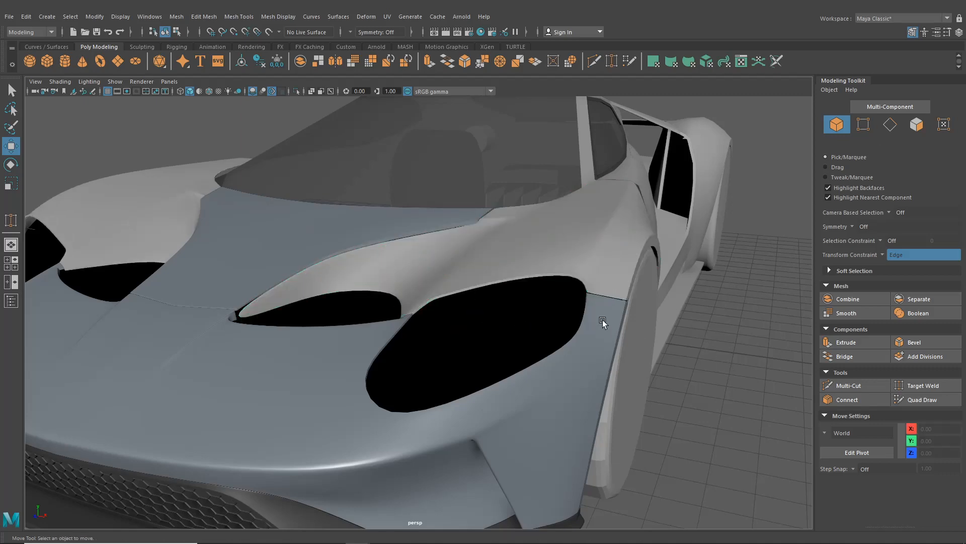
# - Inspect the smoothed fender against the rest of the car body from the side and front
pyautogui.scroll(-4, 602, 319)
pyautogui.keyDown('alt'); pyautogui.moveTo(602, 319); pyautogui.dragTo(548, 316); pyautogui.keyUp('alt')
pyautogui.scroll(2, 509, 277)
pyautogui.keyDown('alt'); pyautogui.moveTo(483, 256); pyautogui.dragTo(445, 295); pyautogui.keyUp('alt')
pyautogui.scroll(-1, 651, 261)
pyautogui.keyDown('alt'); pyautogui.moveTo(652, 260); pyautogui.dragTo(412, 333, button='middle'); pyautogui.keyUp('alt')
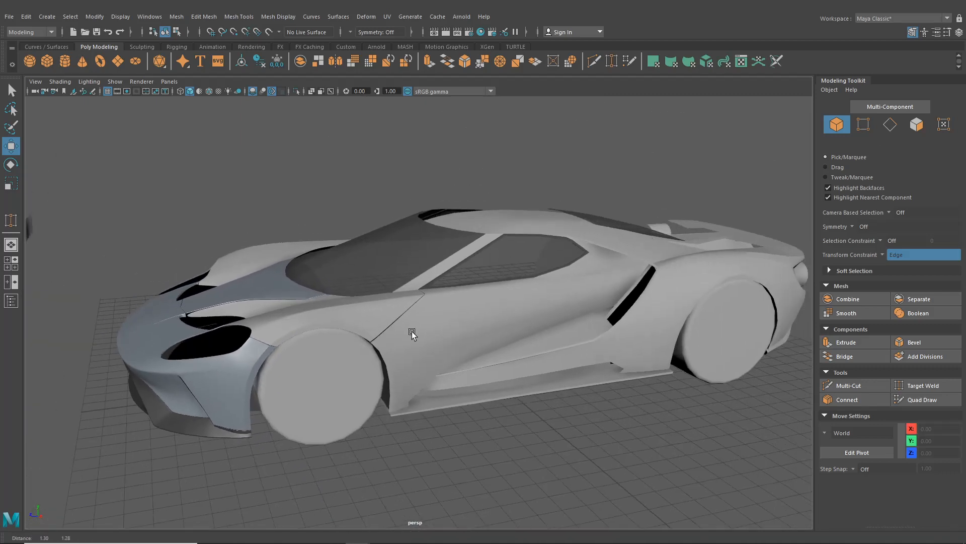
pyautogui.scroll(4, 423, 302)
pyautogui.scroll(-4, 400, 328)
pyautogui.keyDown('alt'); pyautogui.moveTo(400, 328); pyautogui.dragTo(450, 299); pyautogui.keyUp('alt')
pyautogui.scroll(4, 502, 296)
pyautogui.keyDown('alt'); pyautogui.moveTo(450, 301); pyautogui.dragTo(482, 234, button='middle'); pyautogui.keyUp('alt')
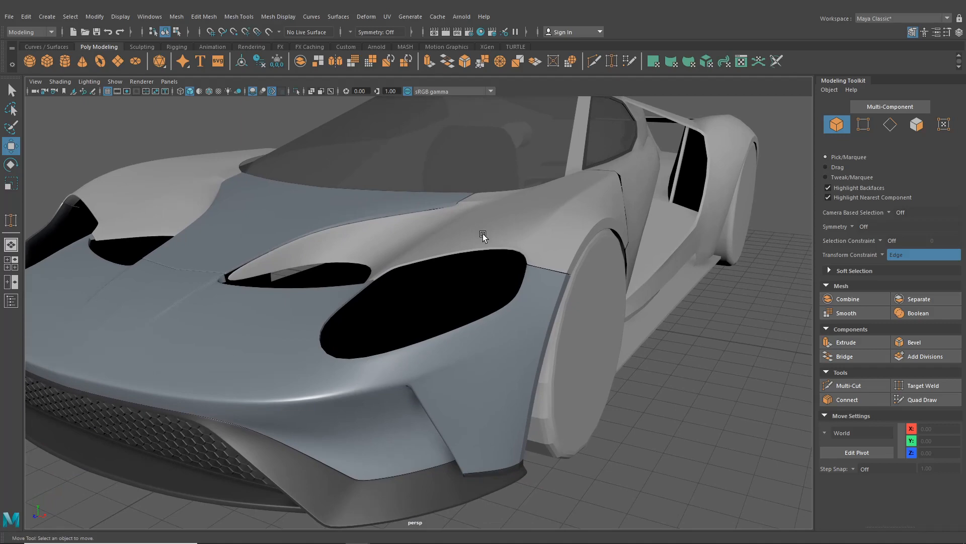
# - Select the front fender and show its unsmoothed mesh
pyautogui.scroll(-4, 482, 234)
pyautogui.keyDown('alt'); pyautogui.moveTo(482, 234); pyautogui.dragTo(494, 277); pyautogui.keyUp('alt')
pyautogui.click(496, 279)
pyautogui.scroll(3, 488, 276)
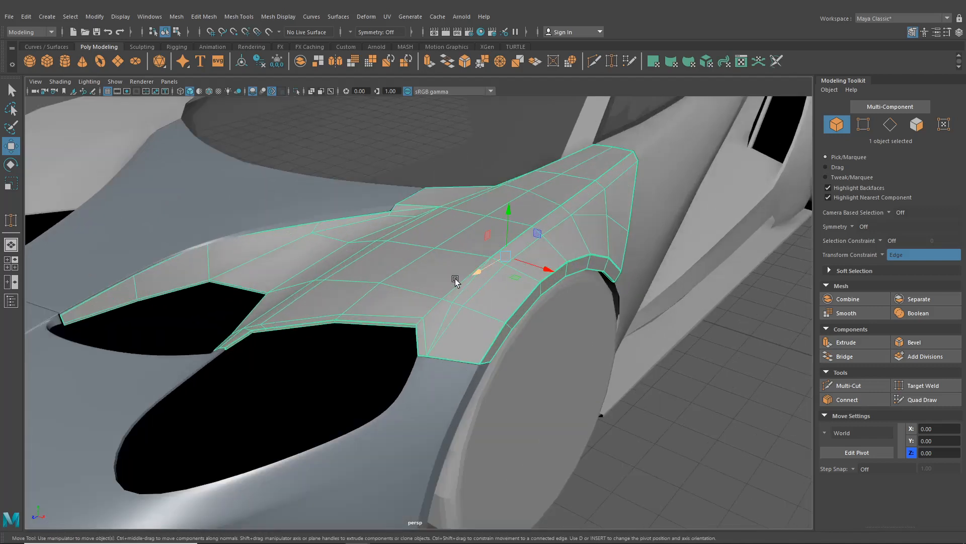